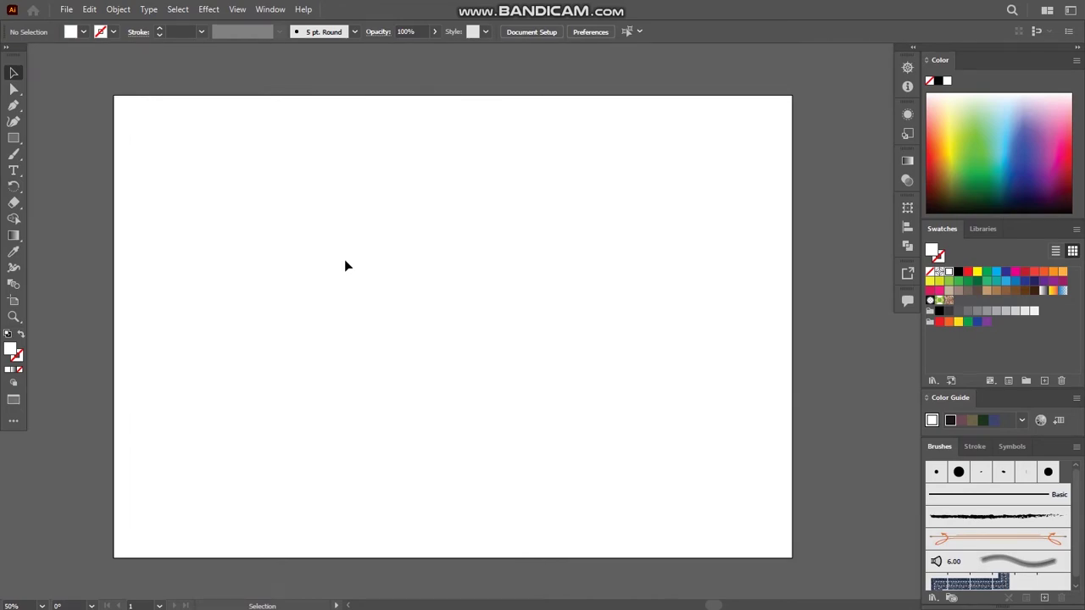
Place a 12 pt Myriad Pro text object reading 'Logo' on the blank artboard
{"action": "key", "text": "t"}
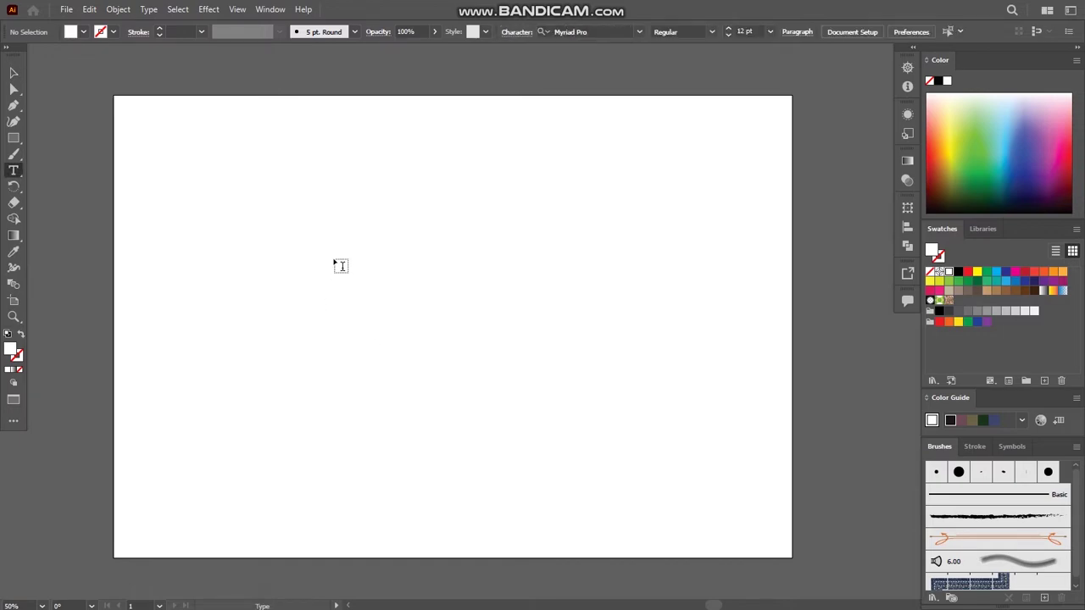
{"action": "left_click", "coordinate": [334, 259]}
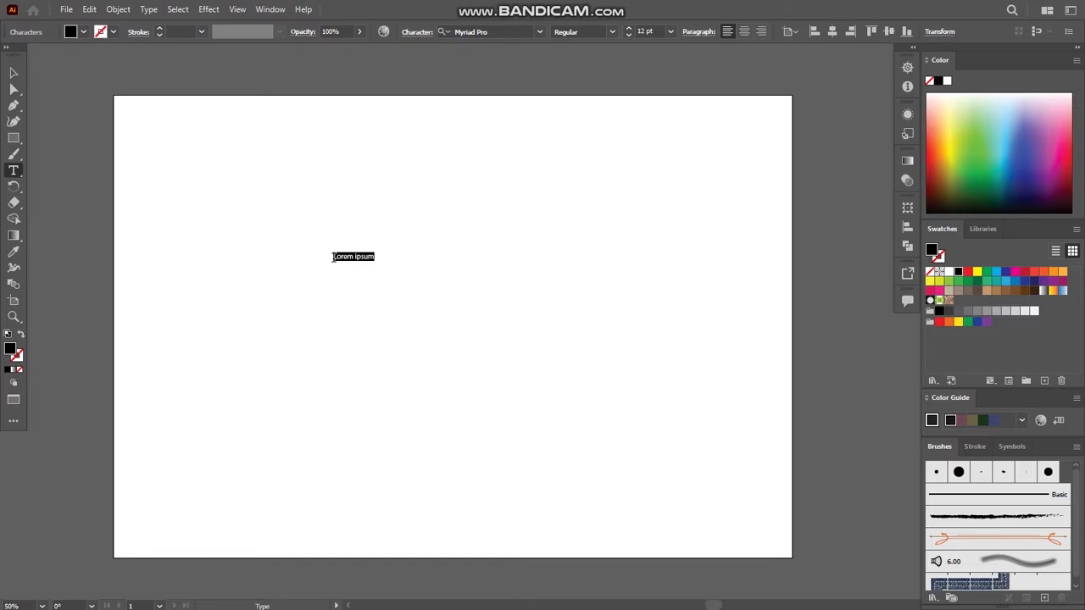
{"action": "type", "text": "ogo"}
{"action": "left_click", "coordinate": [14, 73]}
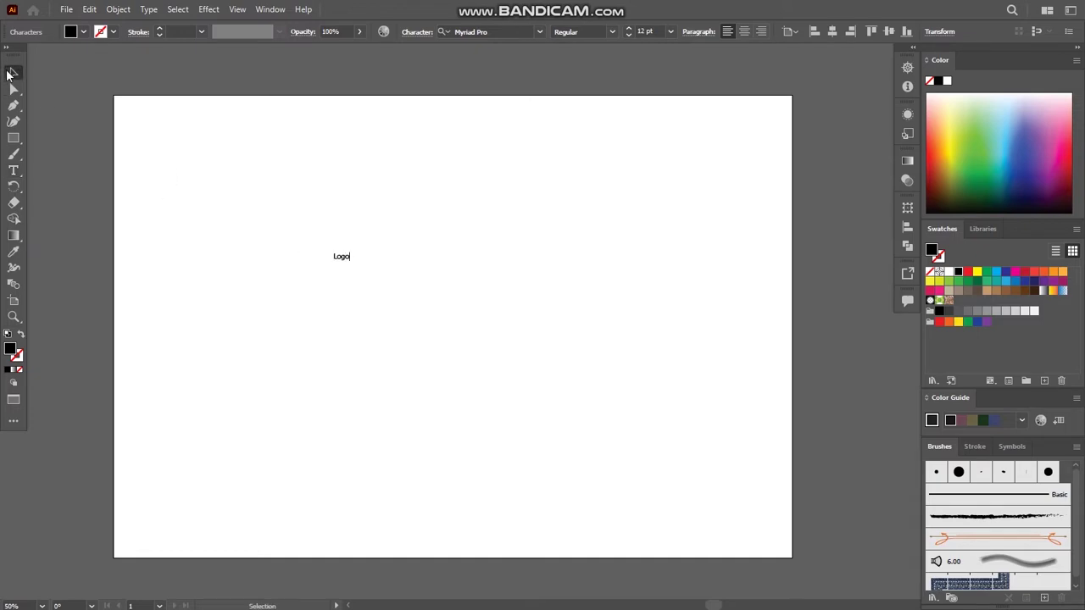
Scale Logo to about 368 pt, apply Sonika PERSONAL USE Black, and centre it horizontally
{"action": "left_click_drag", "start_coordinate": [352, 264], "coordinate": [581, 438]}
{"action": "left_click_drag", "start_coordinate": [449, 327], "coordinate": [521, 373]}
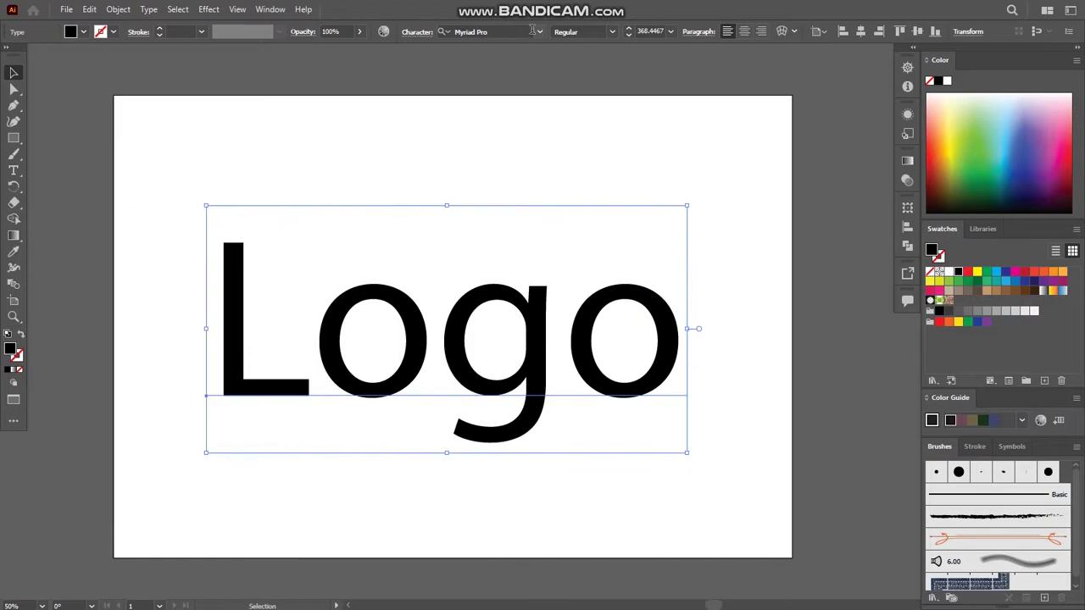
{"action": "left_click", "coordinate": [538, 32]}
{"action": "type", "text": "so"}
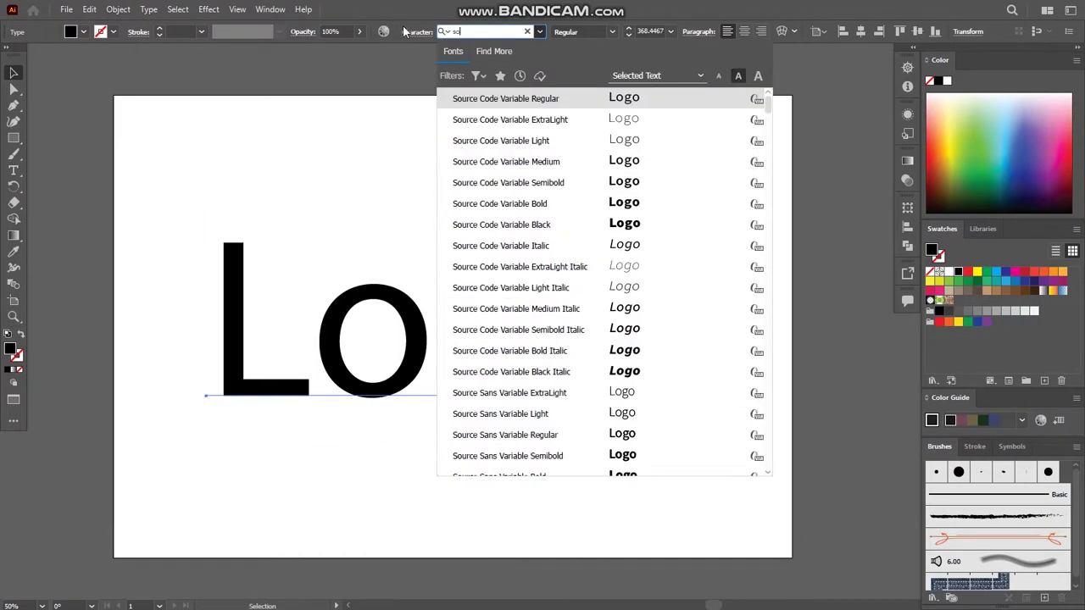
{"action": "type", "text": "ni"}
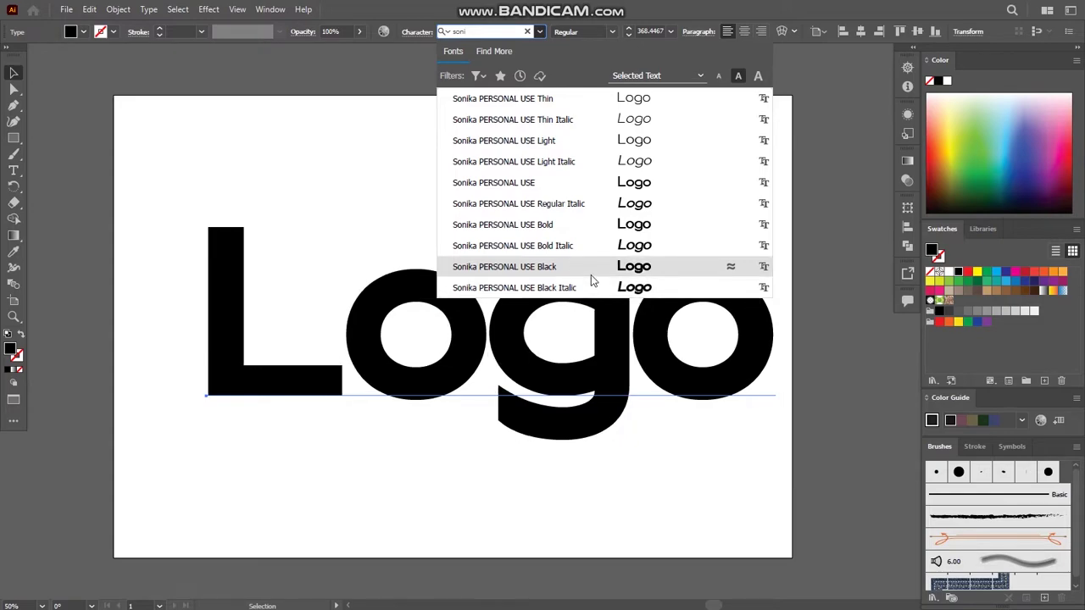
{"action": "left_click", "coordinate": [590, 271]}
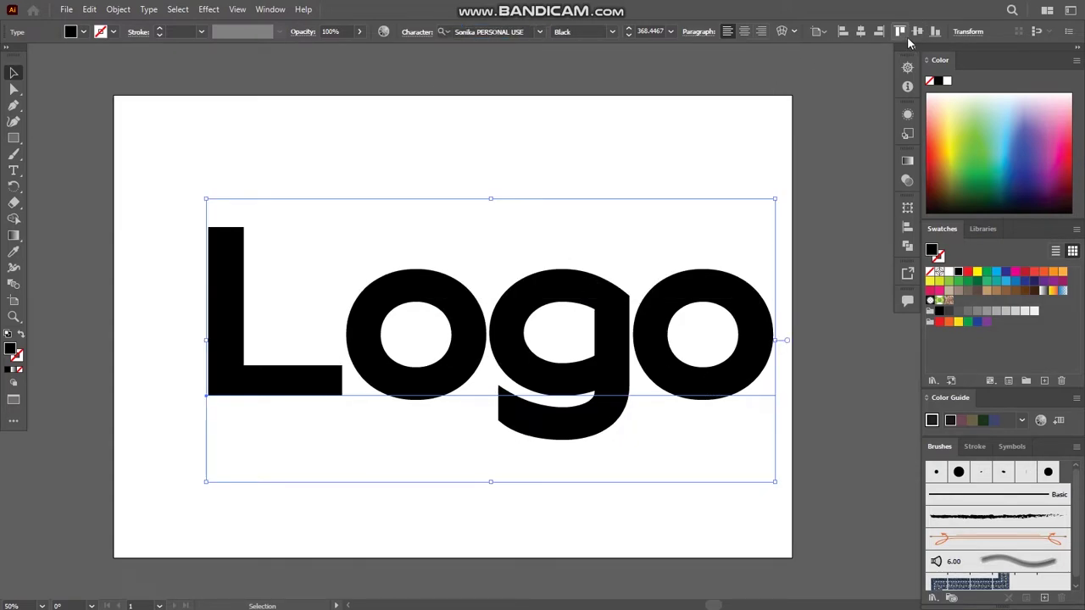
{"action": "left_click", "coordinate": [677, 127]}
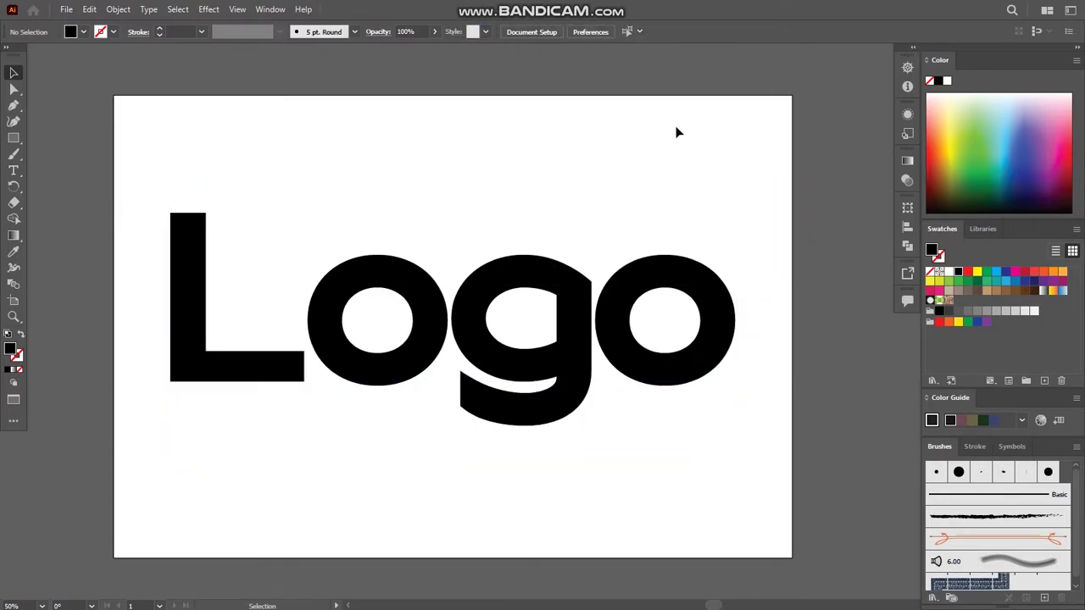
Expand the Logo text into outlines and ungroup it into separate letter shapes
{"action": "left_click", "coordinate": [593, 294]}
{"action": "left_click", "coordinate": [118, 9]}
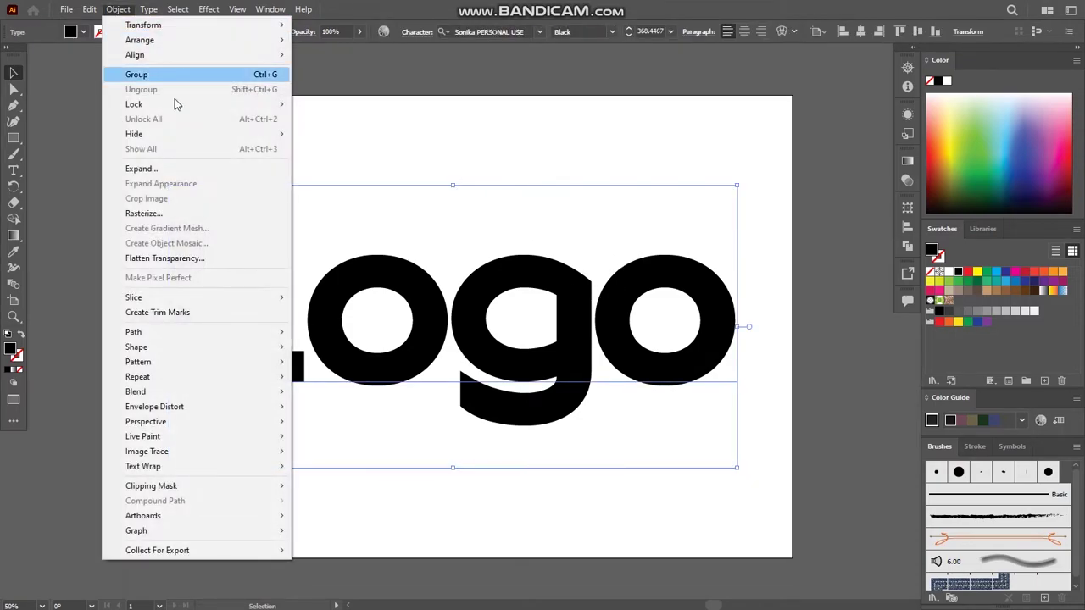
{"action": "left_click", "coordinate": [183, 172]}
{"action": "left_click", "coordinate": [519, 372]}
{"action": "right_click", "coordinate": [507, 270]}
{"action": "left_click", "coordinate": [543, 380]}
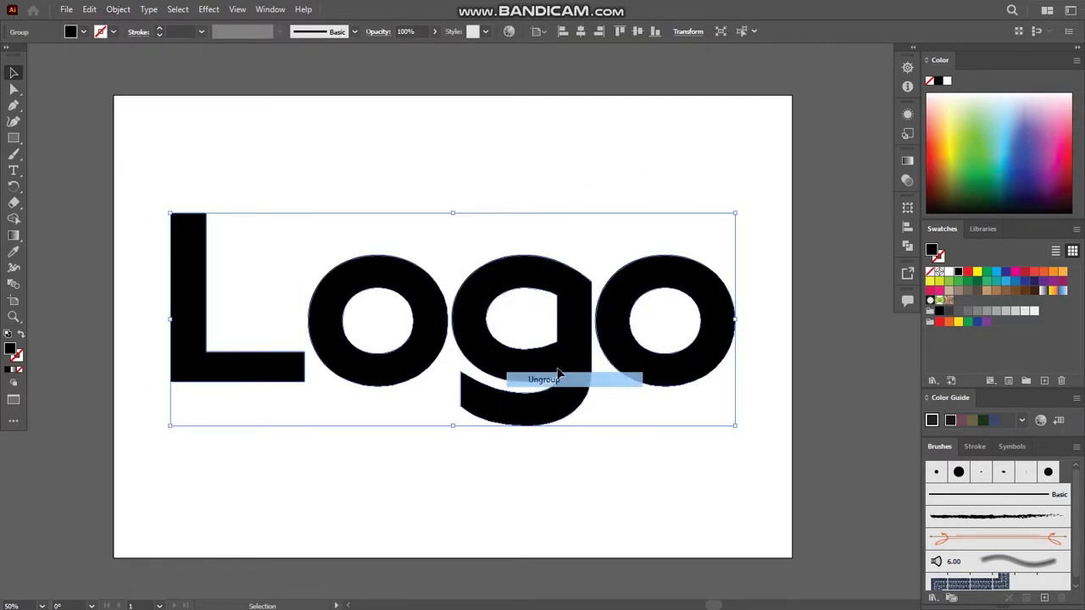
Make a reflected copy of the g layered over the original g
{"action": "left_click", "coordinate": [412, 288]}
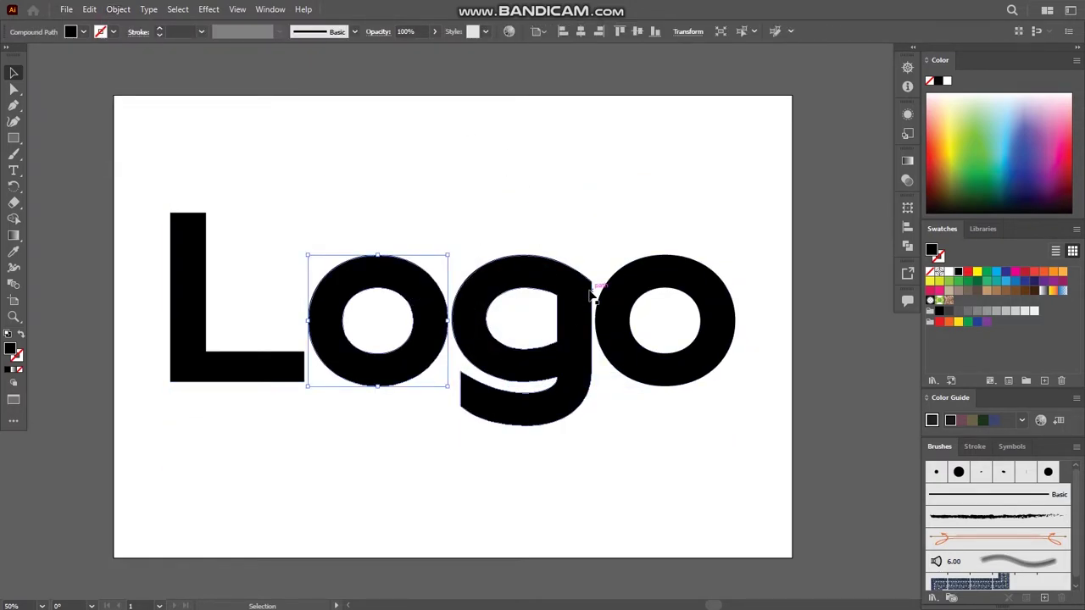
{"action": "left_click", "coordinate": [569, 322]}
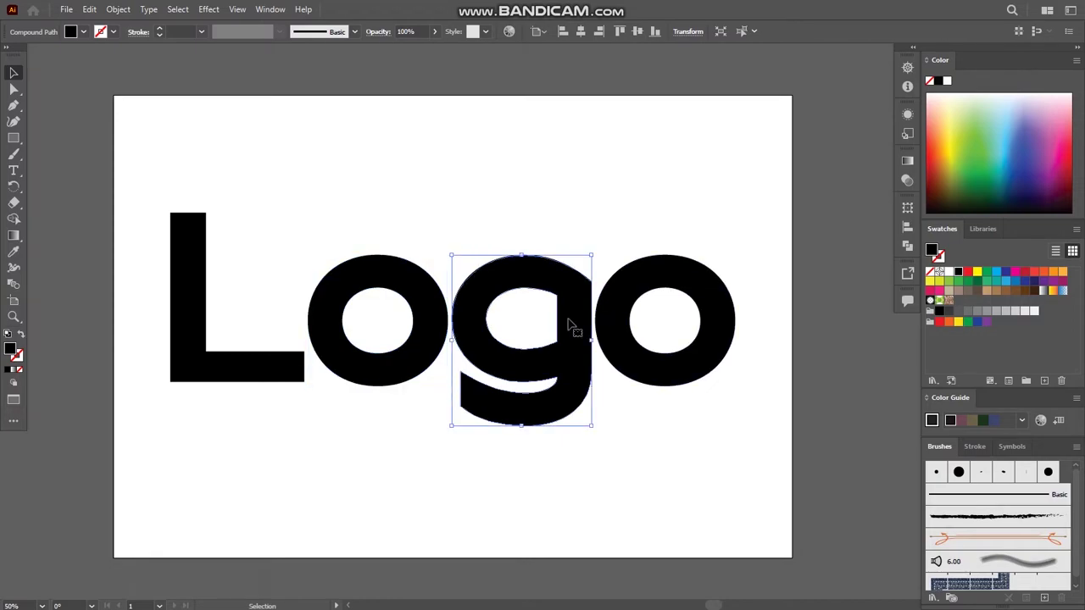
{"action": "right_click", "coordinate": [568, 320]}
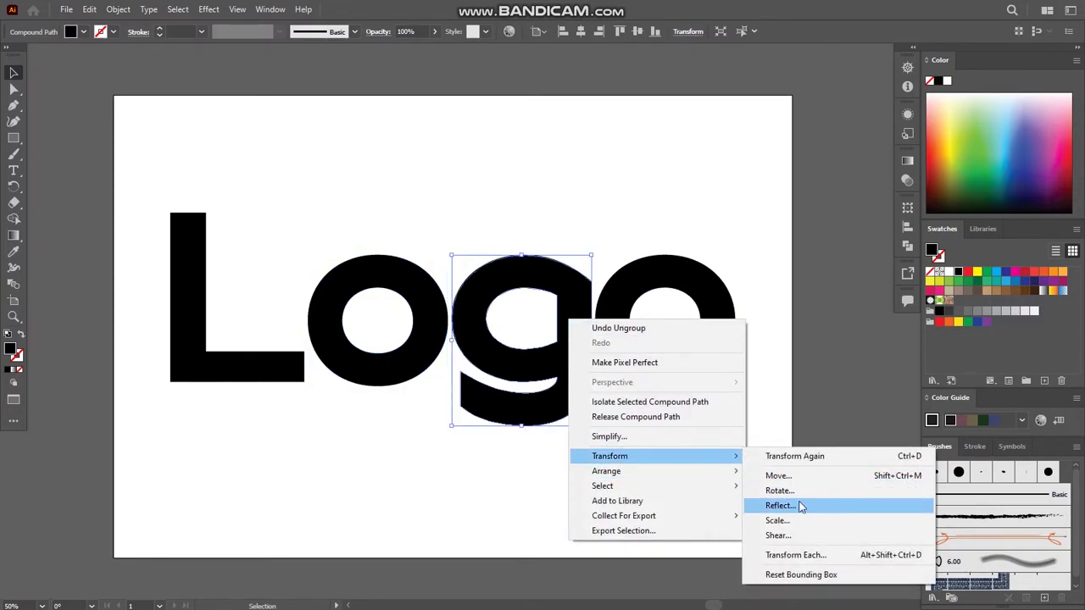
{"action": "mouse_move", "coordinate": [610, 456]}
{"action": "left_click", "coordinate": [800, 506]}
{"action": "left_click", "coordinate": [473, 397]}
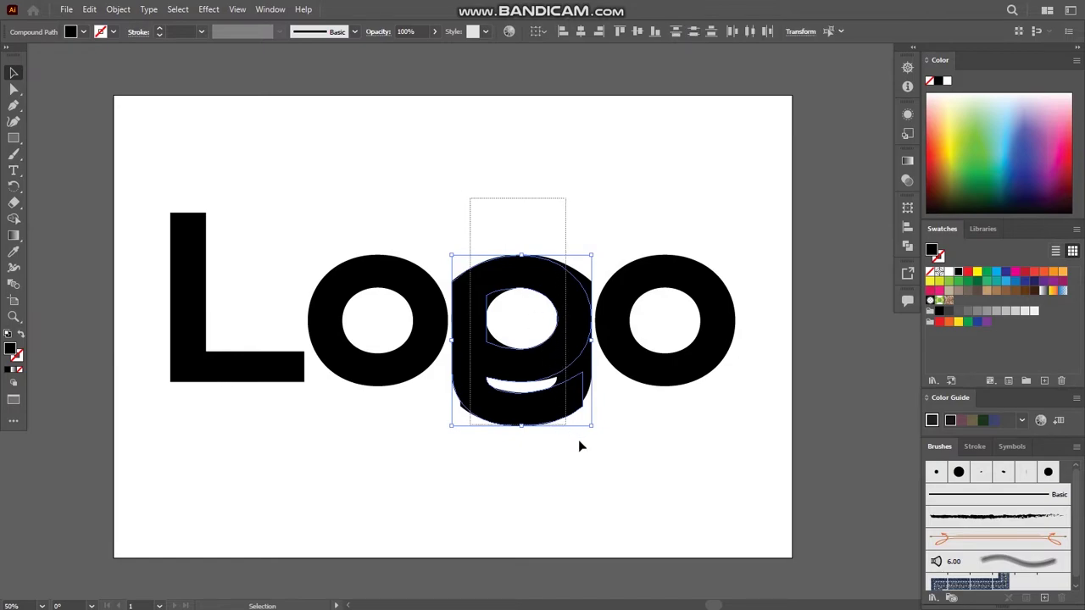
{"action": "left_click", "coordinate": [14, 218]}
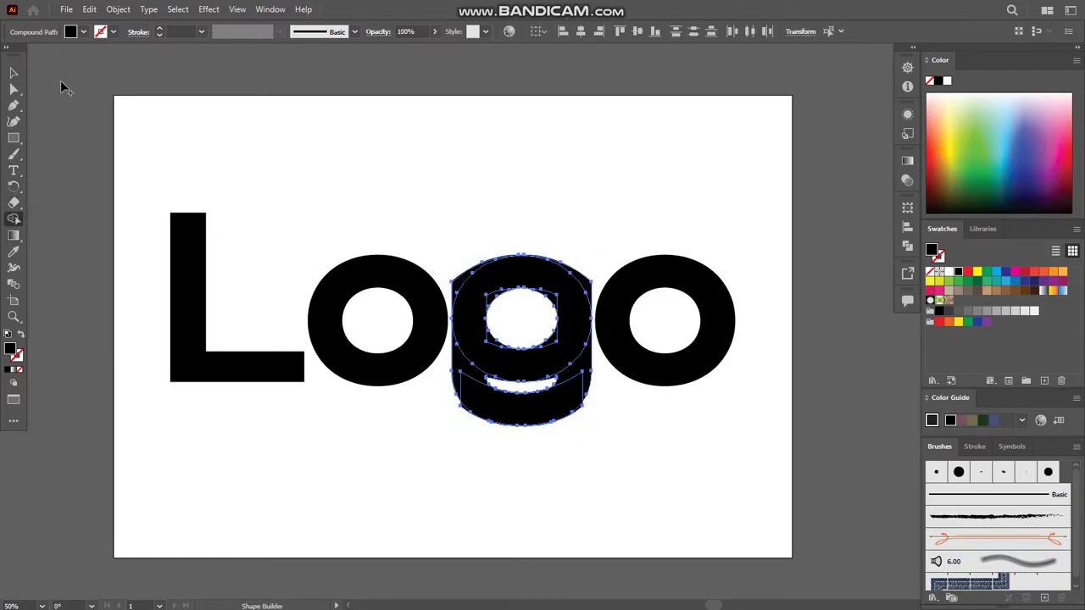
Shape-build the g's left and right counter corners and ring into the stem area
{"action": "scroll", "coordinate": [537, 329], "scroll_direction": "up", "scroll_amount": 3}
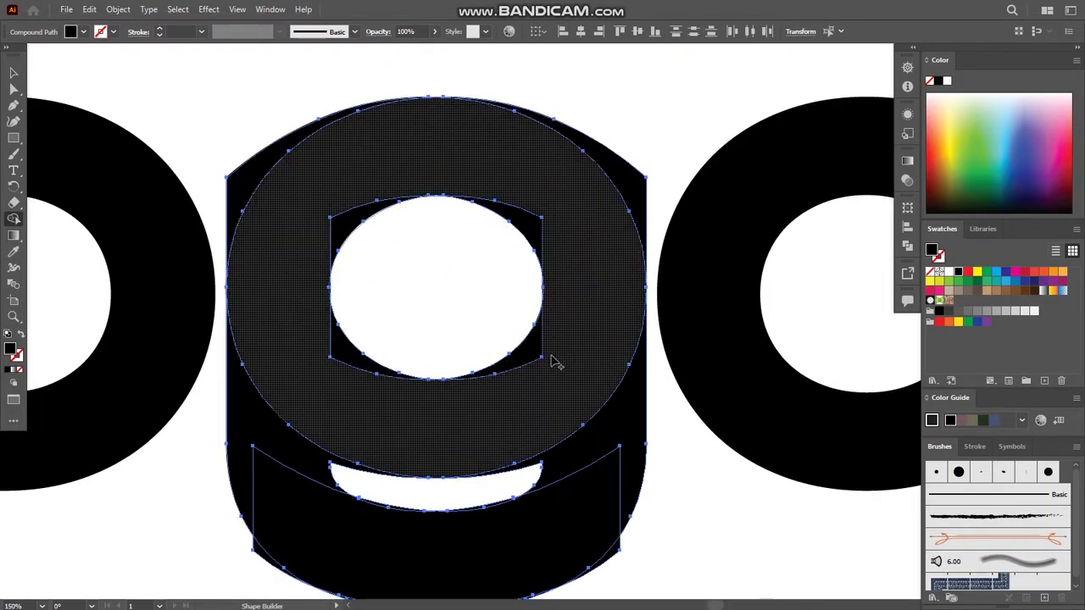
{"action": "left_click_drag", "start_coordinate": [537, 355], "coordinate": [555, 208]}
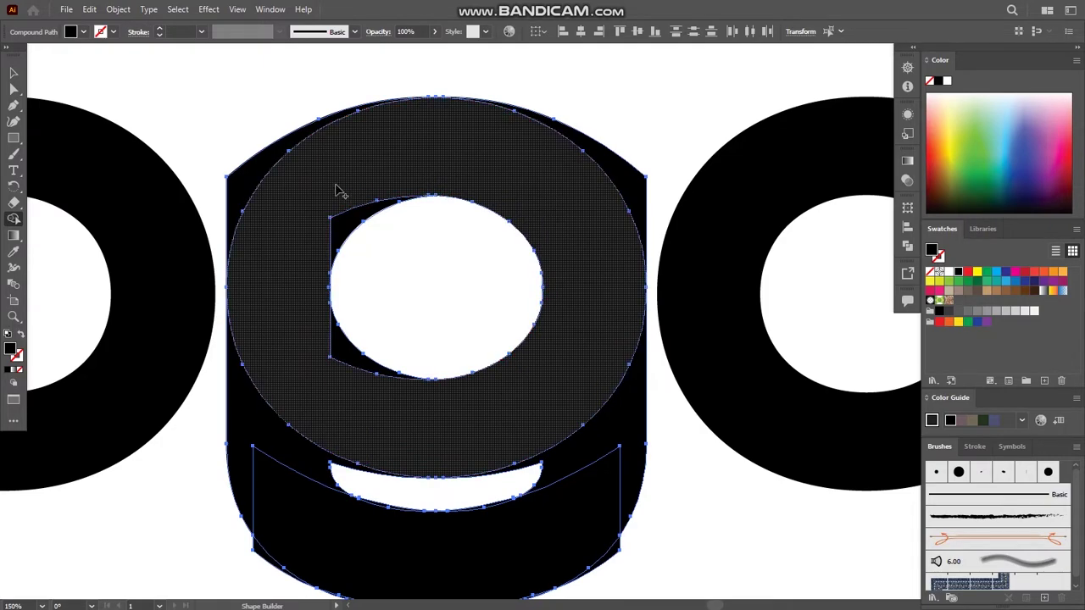
{"action": "left_click_drag", "start_coordinate": [351, 222], "coordinate": [310, 359]}
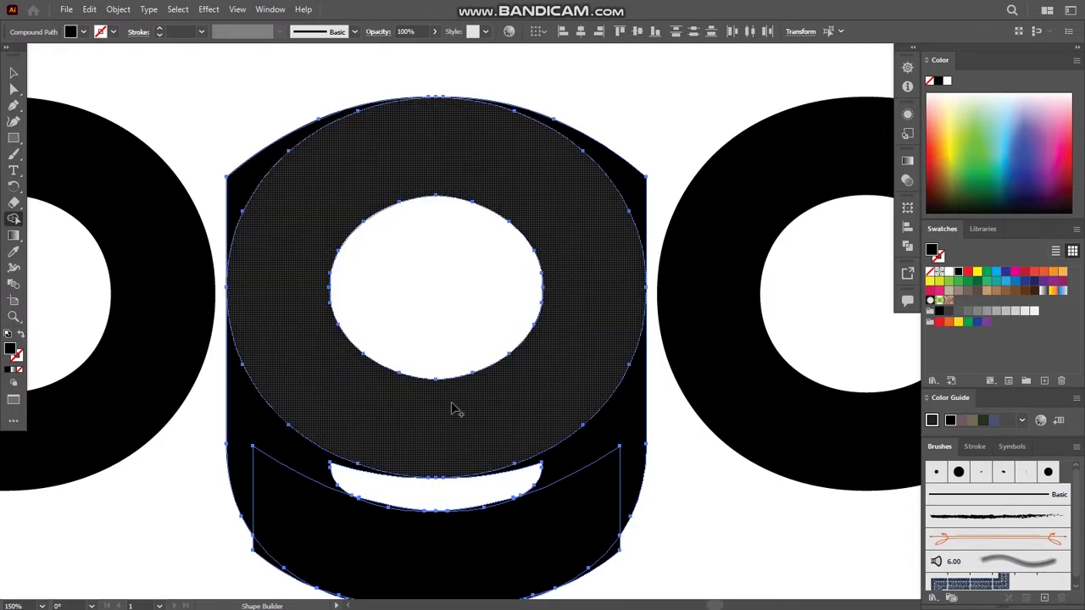
{"action": "left_click_drag", "start_coordinate": [634, 195], "coordinate": [636, 401]}
{"action": "left_click", "coordinate": [16, 76]}
{"action": "left_click", "coordinate": [672, 98]}
{"action": "key", "text": "ctrl+0"}
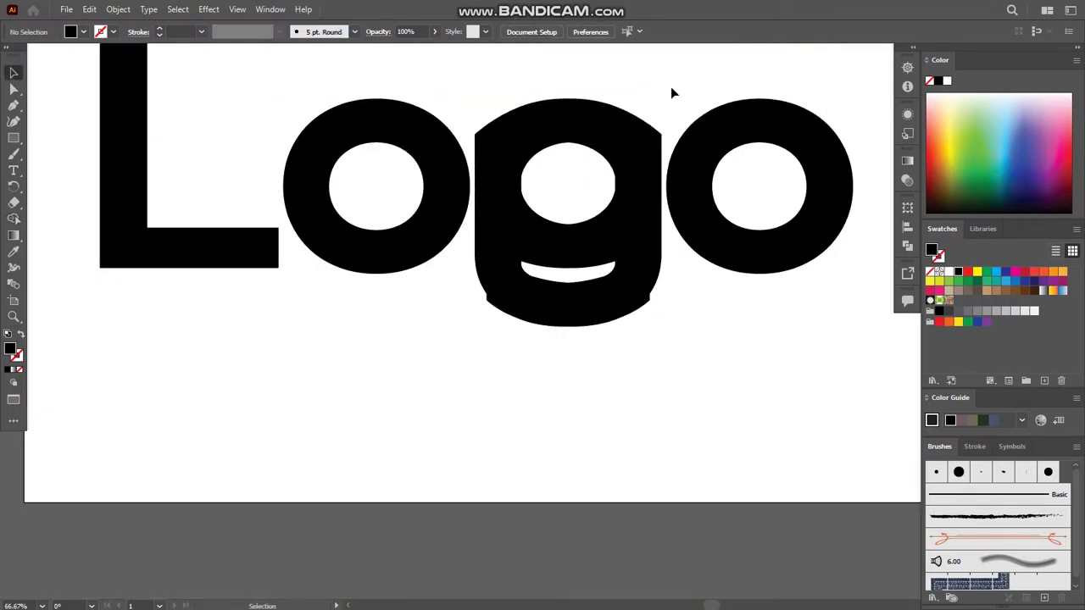
{"action": "scroll", "coordinate": [630, 141], "scroll_direction": "up", "scroll_amount": 1, "text": "alt"}
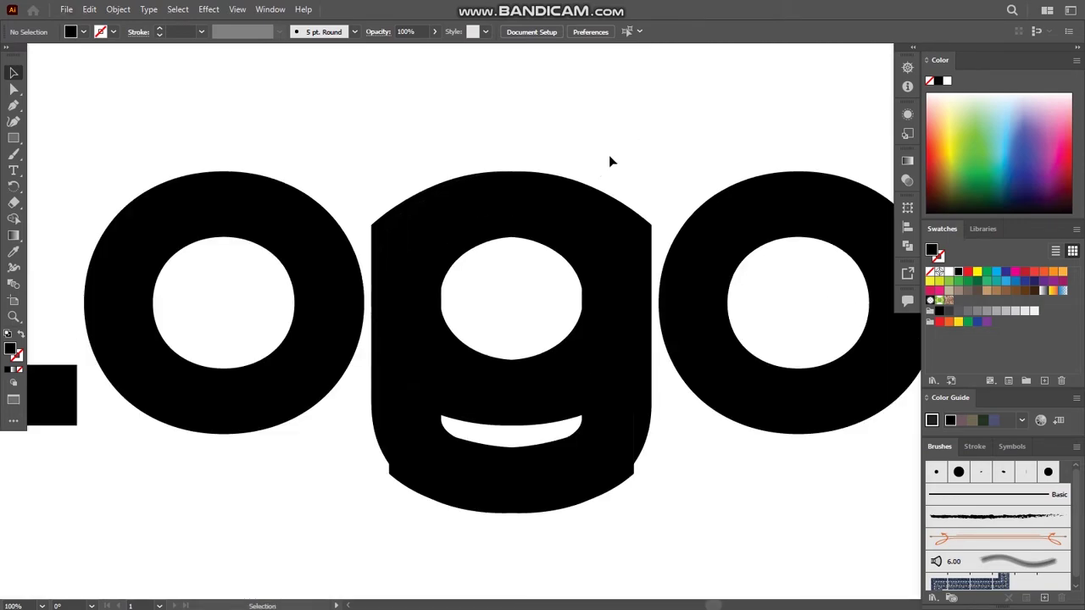
Merge the g's ring with its lower right area using Shape Builder
{"action": "left_click", "coordinate": [607, 242]}
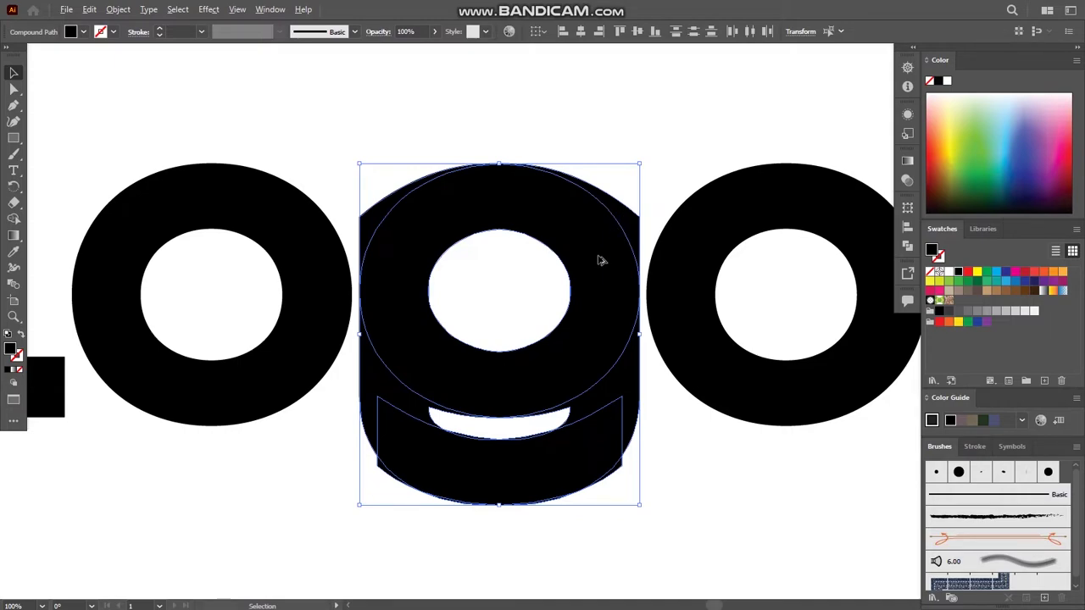
{"action": "scroll", "coordinate": [600, 261], "scroll_direction": "up", "scroll_amount": 1, "text": "alt"}
{"action": "key", "text": "shift+m"}
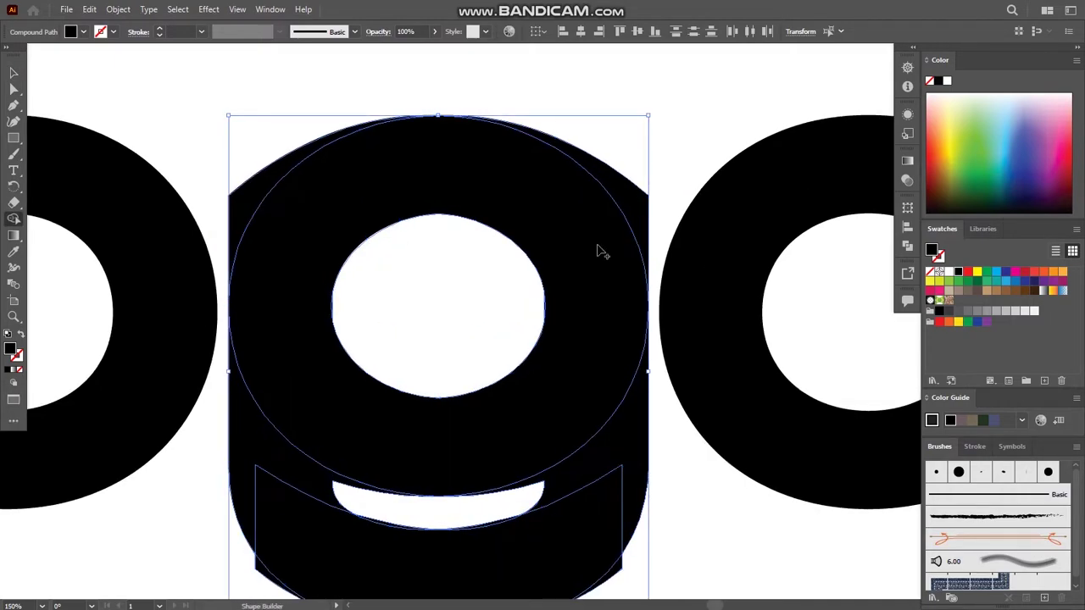
{"action": "mouse_move", "coordinate": [617, 362]}
{"action": "left_mouse_down"}
{"action": "mouse_move", "coordinate": [629, 422]}
{"action": "mouse_move", "coordinate": [622, 395]}
{"action": "left_mouse_up"}
{"action": "key", "text": "v"}
{"action": "left_click", "coordinate": [636, 111]}
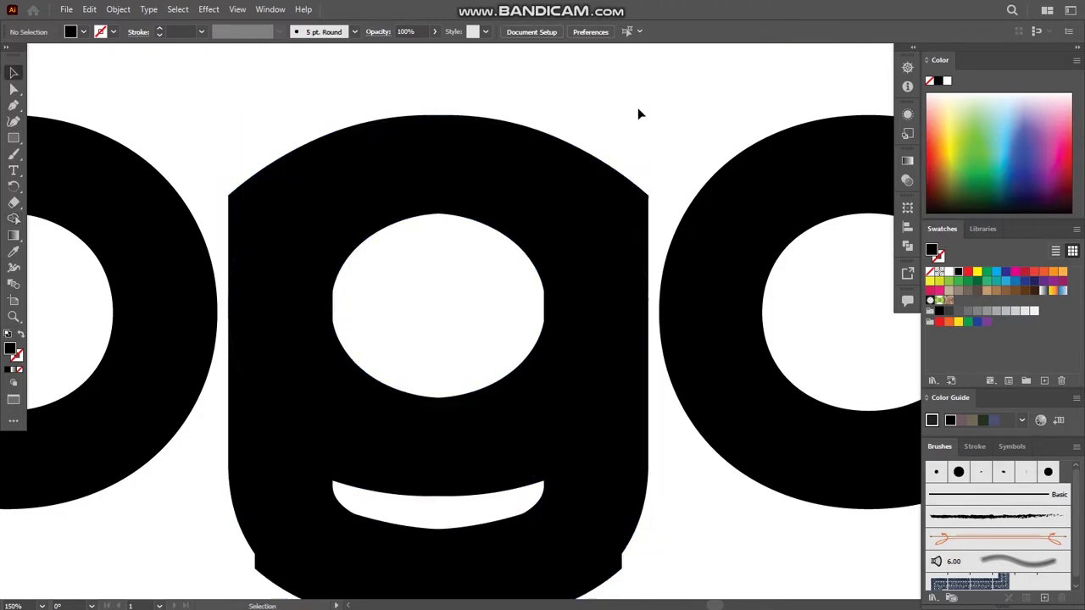
{"action": "left_click", "coordinate": [632, 200]}
{"action": "left_click", "coordinate": [182, 128]}
Restore the left g piece, then shape-build both overlapping g pieces into one
{"action": "left_click", "coordinate": [241, 185]}
{"action": "key", "text": "Delete"}
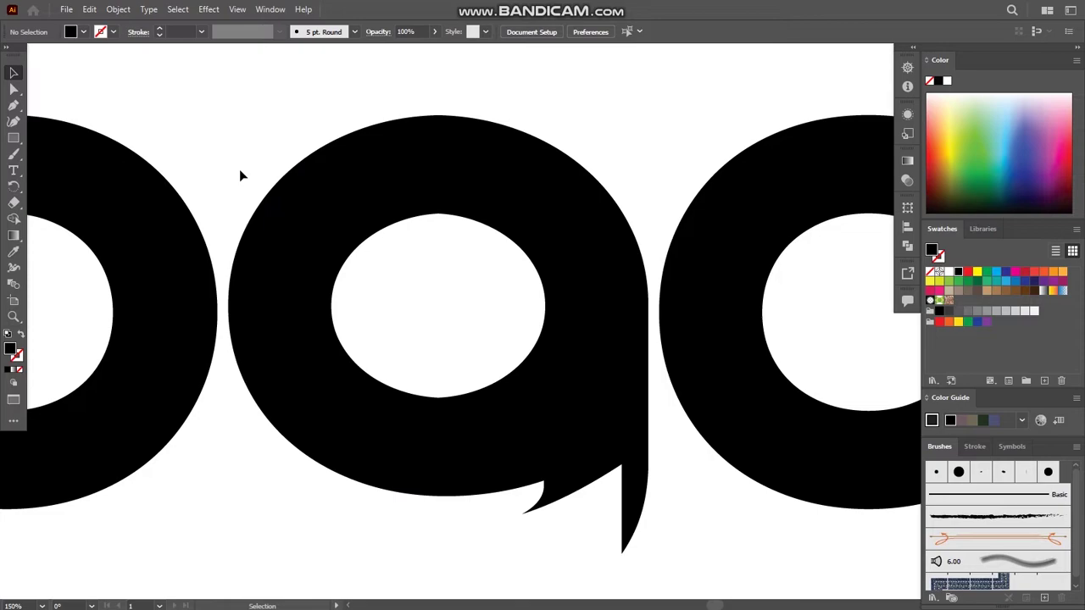
{"action": "key", "text": "ctrl+z"}
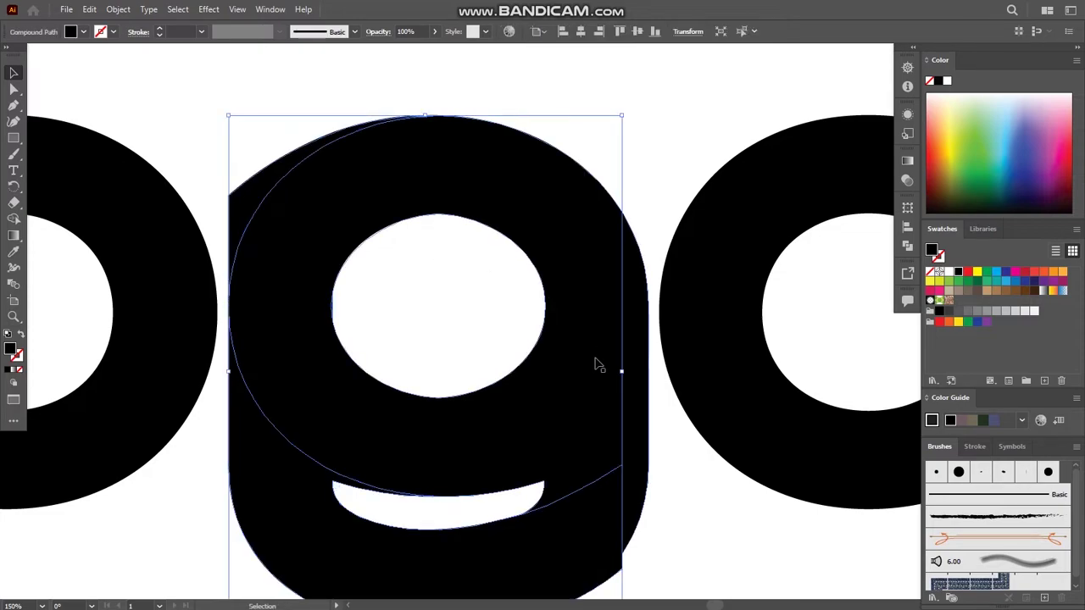
{"action": "left_click_drag", "start_coordinate": [689, 520], "coordinate": [287, 458]}
{"action": "key", "text": "shift+m"}
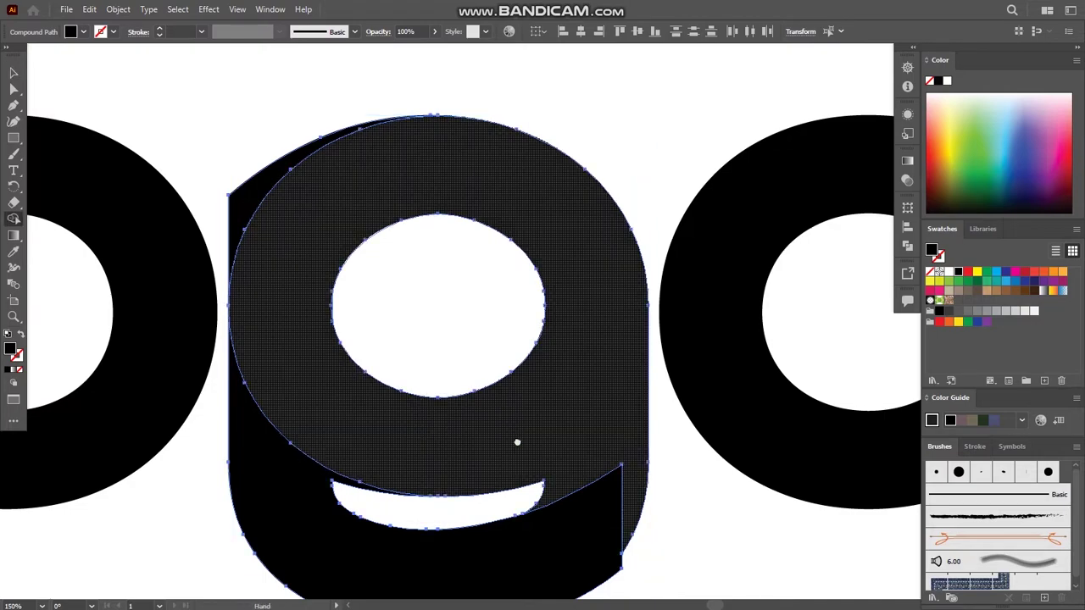
{"action": "scroll", "coordinate": [613, 347], "scroll_direction": "down", "scroll_amount": 3}
{"action": "scroll", "coordinate": [613, 347], "scroll_direction": "left", "scroll_amount": 2}
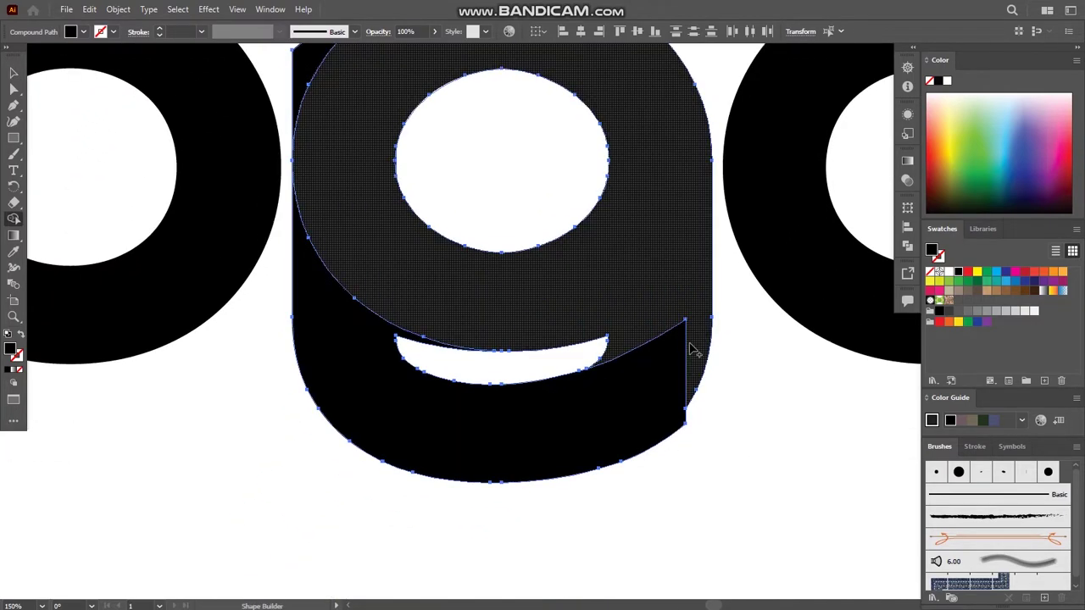
{"action": "left_click_drag", "start_coordinate": [691, 371], "coordinate": [575, 417]}
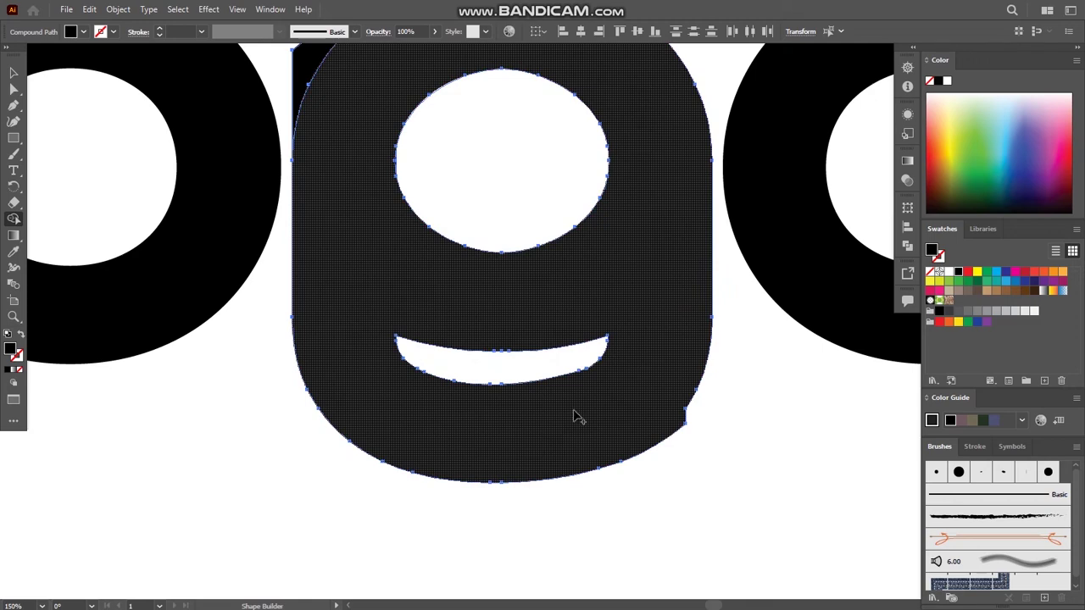
{"action": "left_click", "coordinate": [14, 73]}
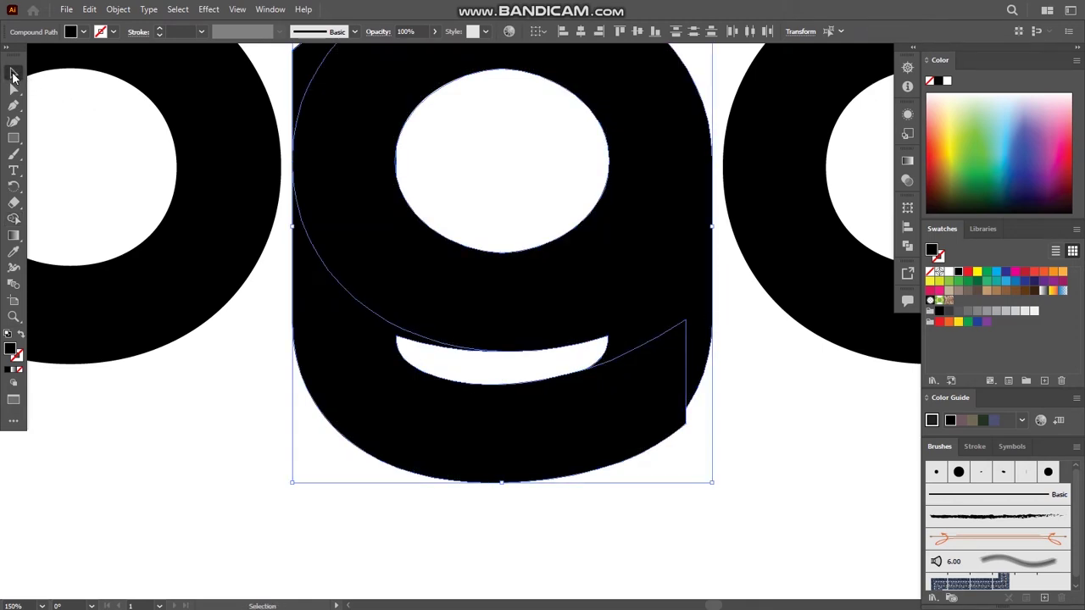
{"action": "left_click", "coordinate": [195, 423]}
Pan to centre the g and inspect its paths with Direct Selection
{"action": "key", "text": "super"}
{"action": "key", "text": "super"}
{"action": "mouse_move", "coordinate": [653, 293]}
{"action": "left_mouse_down"}
{"action": "mouse_move", "coordinate": [661, 303]}
{"action": "mouse_move", "coordinate": [622, 322]}
{"action": "left_mouse_up"}
{"action": "scroll", "coordinate": [661, 302], "scroll_direction": "down", "scroll_amount": 3}
{"action": "scroll", "coordinate": [685, 346], "scroll_direction": "up", "scroll_amount": 2}
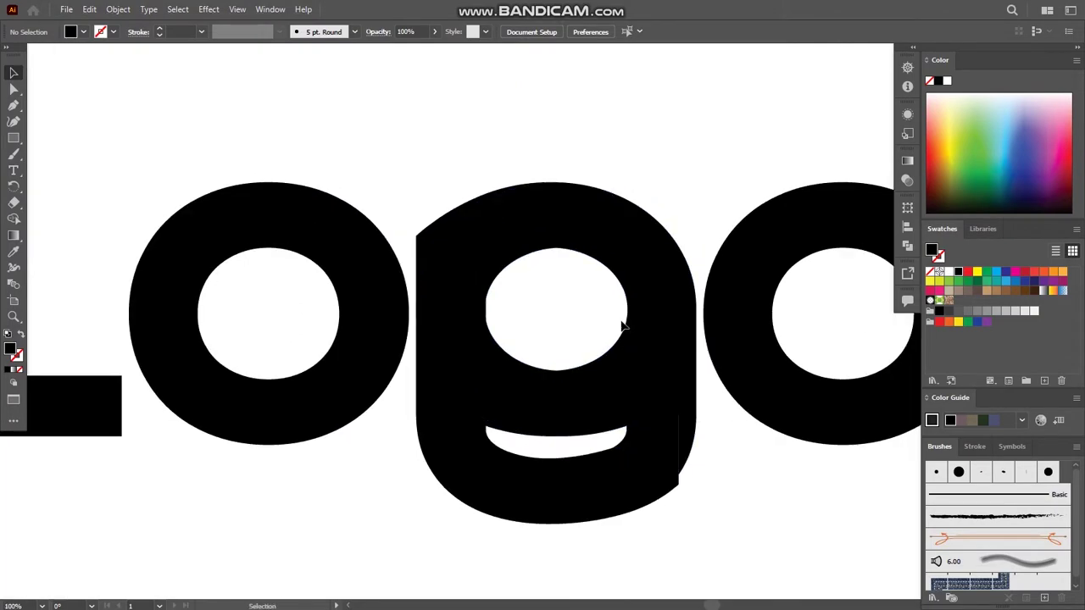
{"action": "key", "text": "a"}
{"action": "left_click", "coordinate": [621, 320]}
{"action": "key", "text": "v"}
{"action": "left_click", "coordinate": [674, 141]}
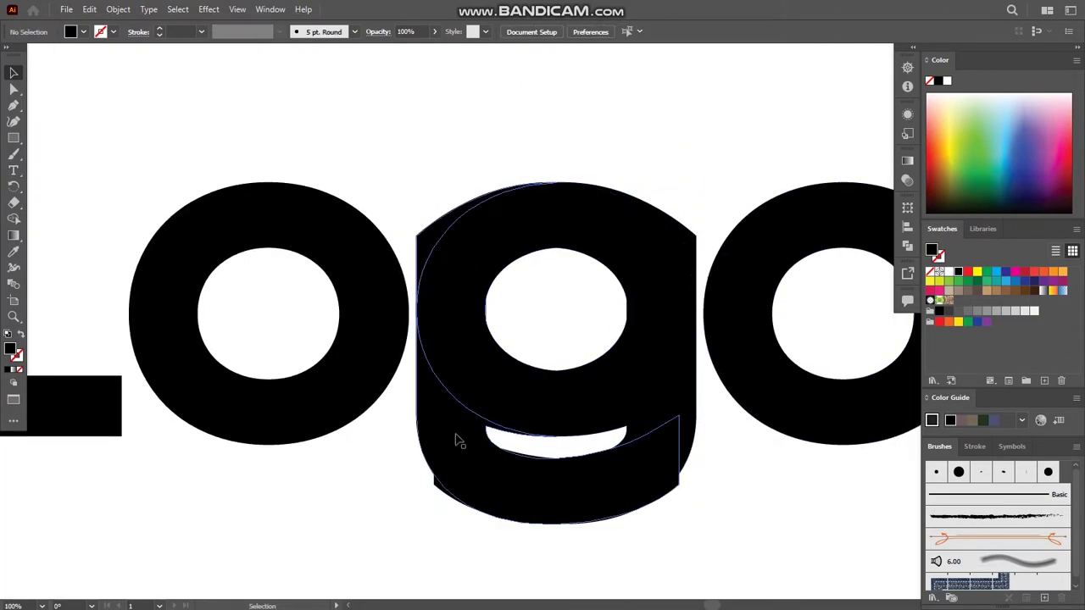
Delete the stray stem piece and fuse the g's bowl, tail and sliver
{"action": "left_click", "coordinate": [432, 411]}
{"action": "key", "text": "Delete"}
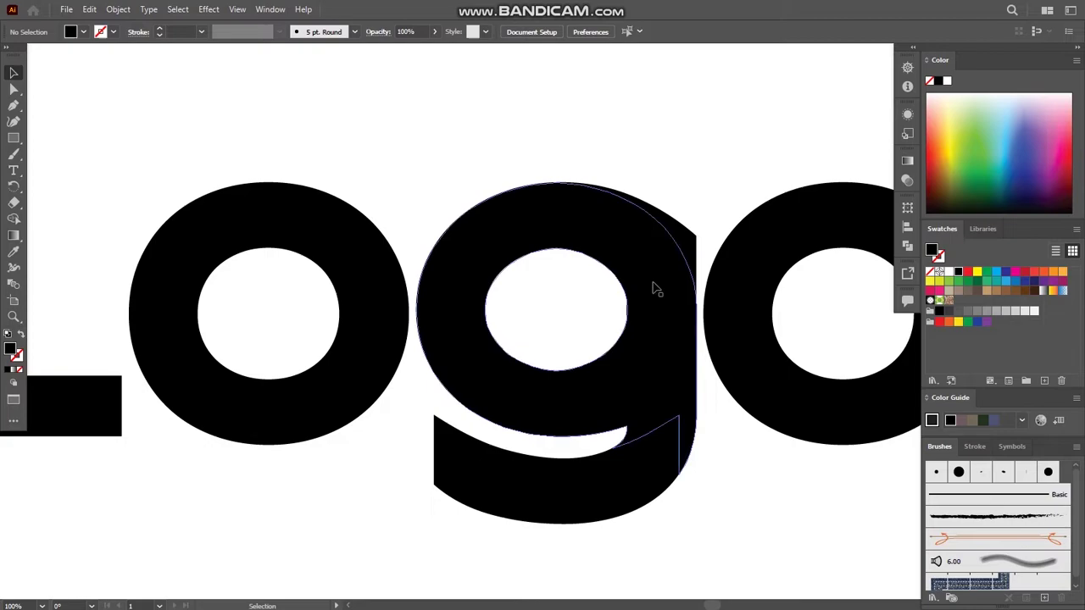
{"action": "left_click_drag", "start_coordinate": [514, 161], "coordinate": [632, 550]}
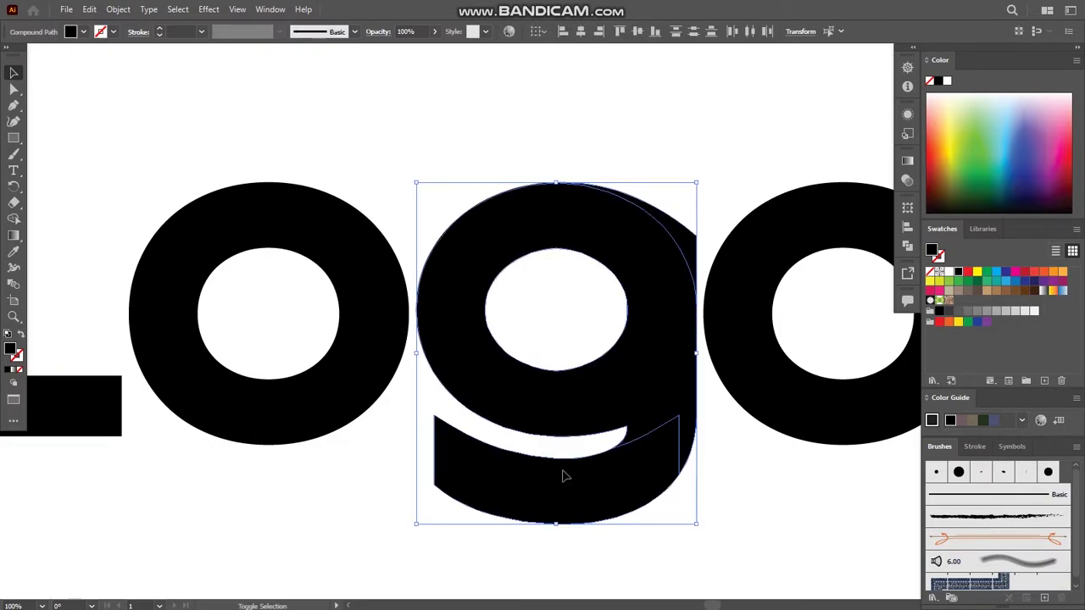
{"action": "left_click", "coordinate": [12, 222]}
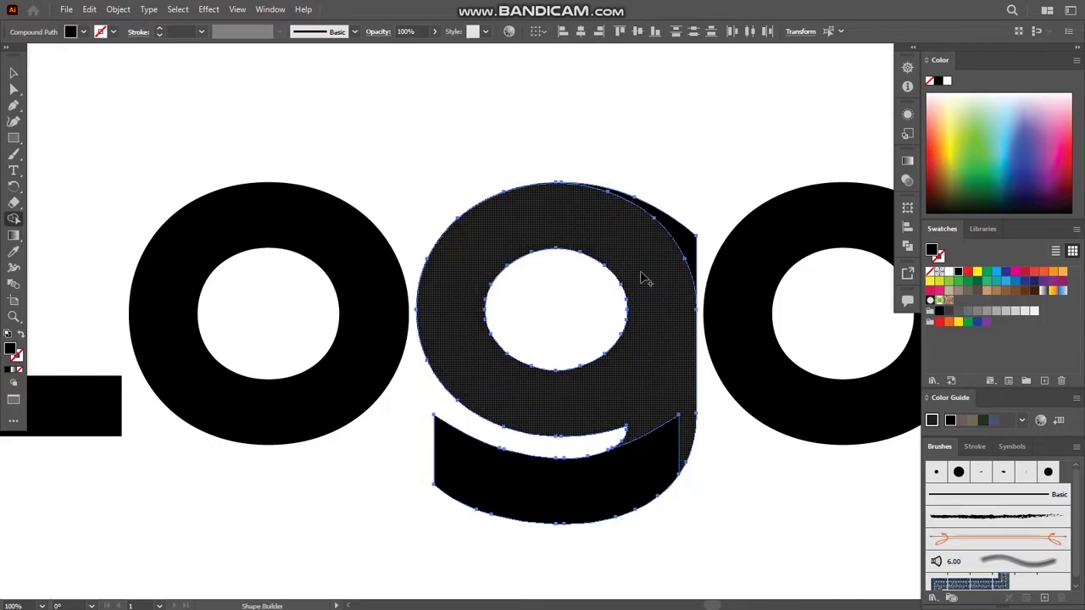
{"action": "left_click_drag", "start_coordinate": [646, 303], "coordinate": [678, 254]}
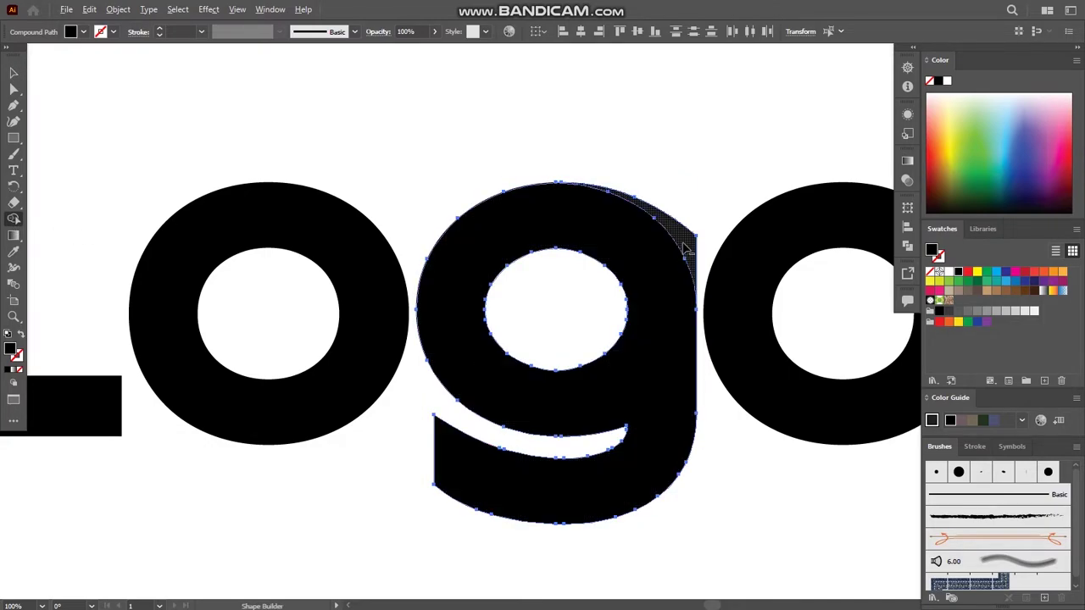
{"action": "key", "text": "v"}
{"action": "left_click", "coordinate": [277, 83]}
{"action": "scroll", "coordinate": [277, 83], "scroll_direction": "down", "scroll_amount": 3}
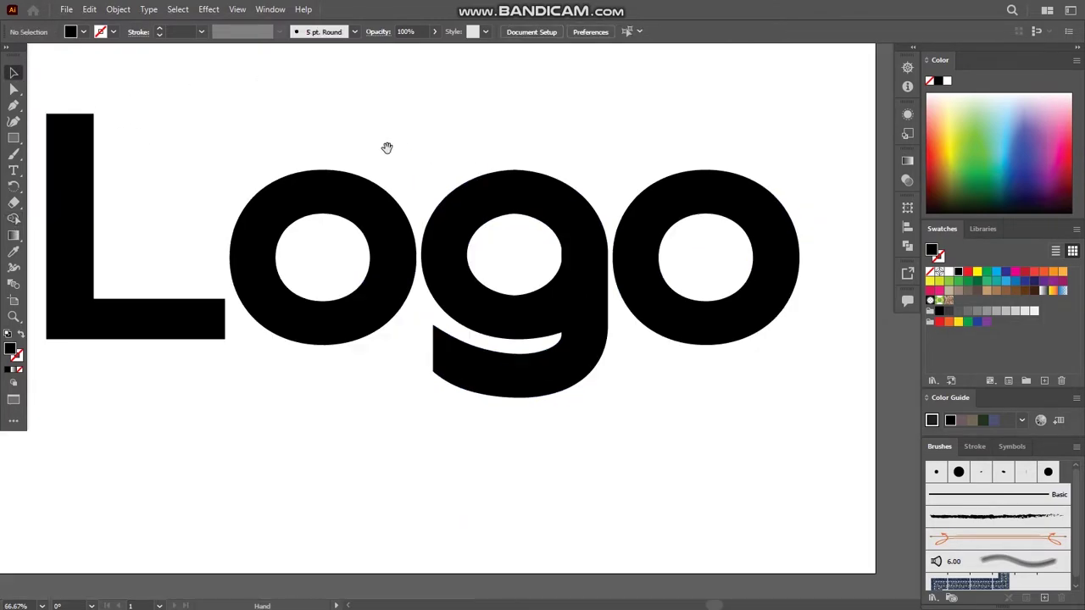
Nudge the last o left into the g and the first o right toward it
{"action": "scroll", "coordinate": [387, 150], "scroll_direction": "up", "scroll_amount": 3}
{"action": "scroll", "coordinate": [593, 172], "scroll_direction": "up", "scroll_amount": 2}
{"action": "scroll", "coordinate": [509, 176], "scroll_direction": "down", "scroll_amount": 3}
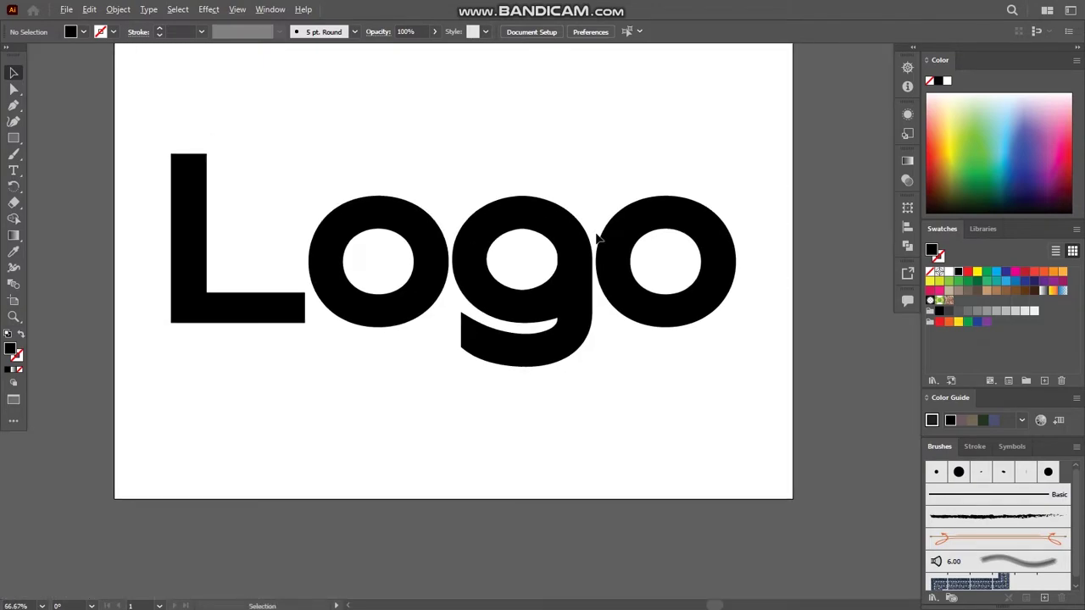
{"action": "scroll", "coordinate": [593, 237], "scroll_direction": "up", "scroll_amount": 3}
{"action": "left_click", "coordinate": [642, 288]}
{"action": "key", "text": "Left"}
{"action": "key", "text": "Left"}
{"action": "key", "text": "Left"}
{"action": "key", "text": "Left"}
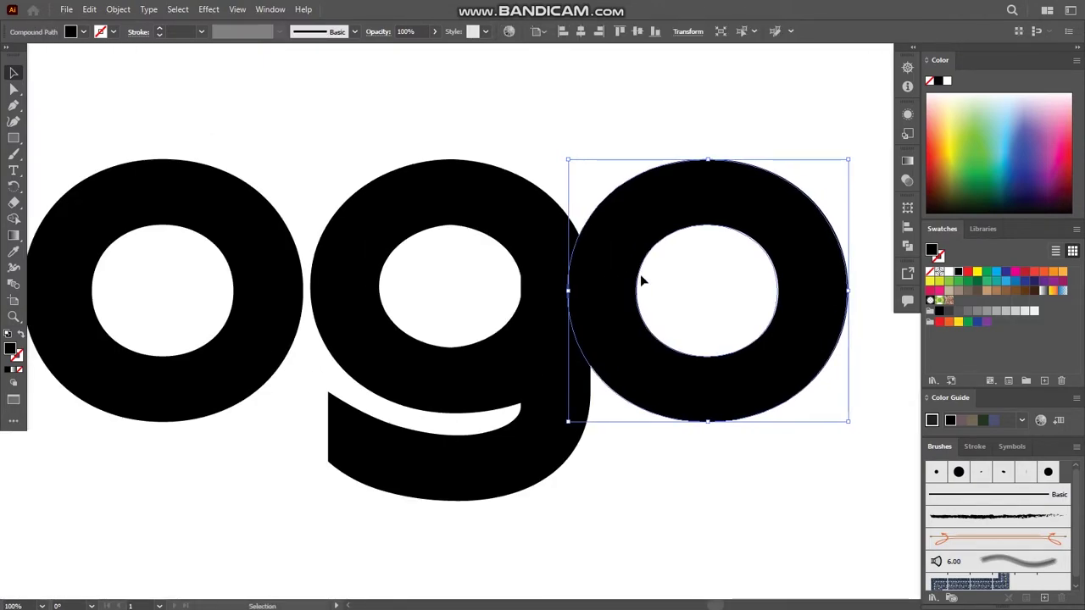
{"action": "key", "text": "Left"}
{"action": "key", "text": "Left"}
{"action": "key", "text": "Left"}
{"action": "key", "text": "Left"}
{"action": "key", "text": "Left"}
{"action": "key", "text": "Left"}
{"action": "key", "text": "Left"}
{"action": "key", "text": "Left"}
{"action": "key", "text": "Left"}
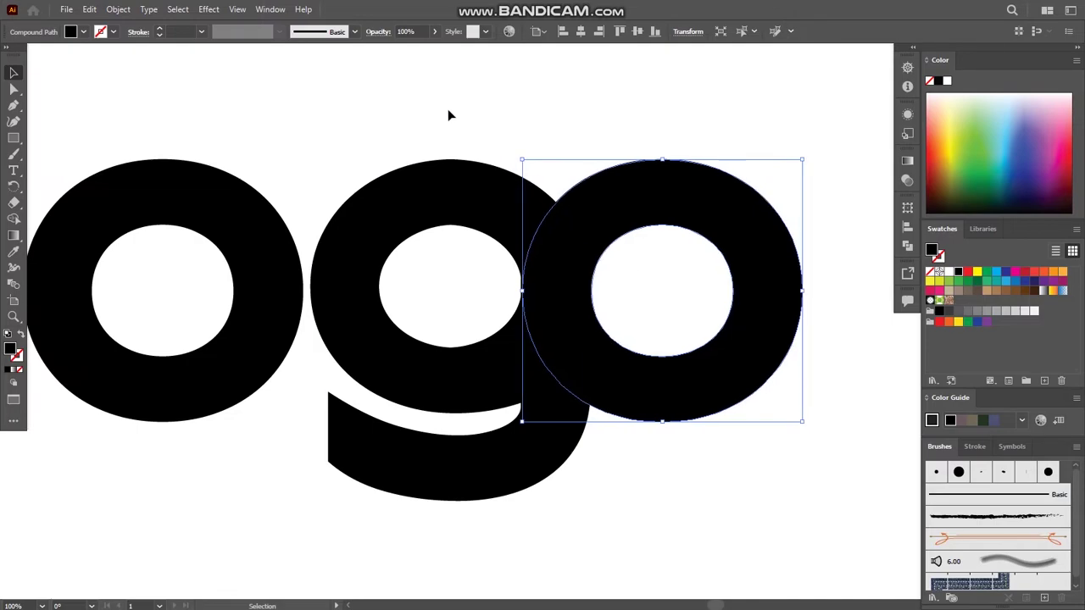
{"action": "left_click", "coordinate": [449, 111]}
{"action": "left_click_drag", "start_coordinate": [333, 251], "coordinate": [430, 241]}
{"action": "left_click", "coordinate": [349, 262]}
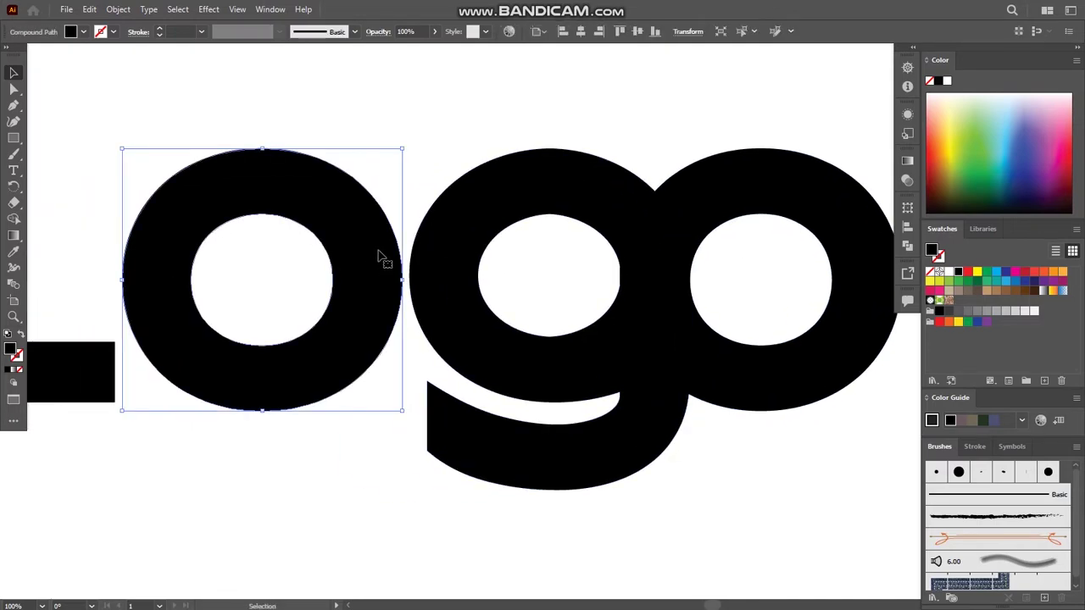
{"action": "key", "text": "Right"}
{"action": "key", "text": "Right"}
{"action": "key", "text": "Right"}
{"action": "key", "text": "Right"}
{"action": "key", "text": "Right"}
{"action": "key", "text": "Right"}
{"action": "key", "text": "Right"}
{"action": "key", "text": "Right"}
{"action": "key", "text": "Right"}
{"action": "key", "text": "Right"}
{"action": "key", "text": "Right"}
{"action": "key", "text": "Right"}
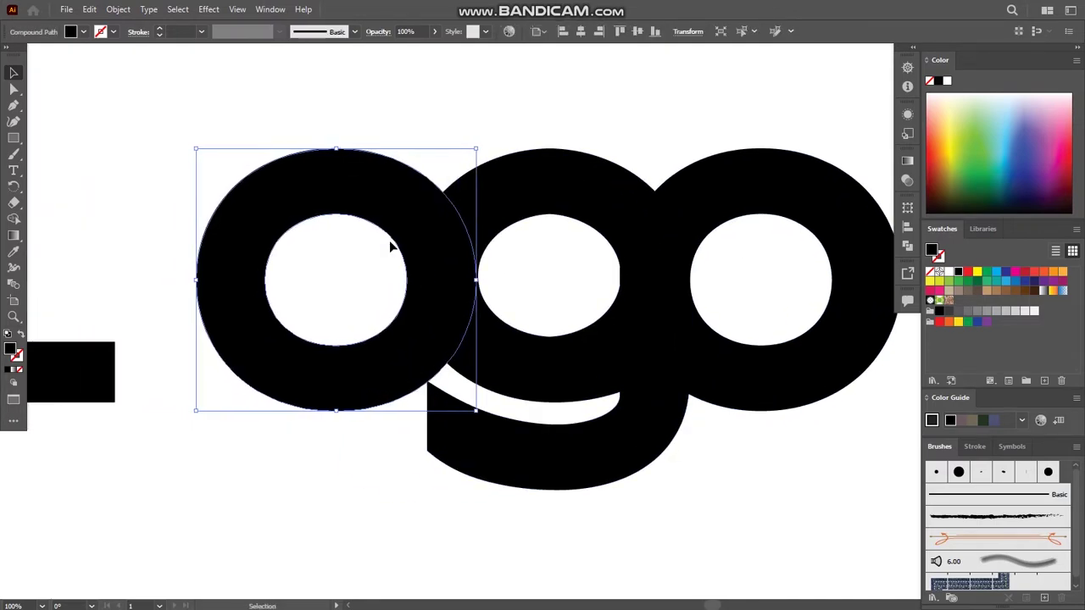
{"action": "left_click", "coordinate": [497, 105]}
{"action": "left_click", "coordinate": [395, 182]}
{"action": "left_click", "coordinate": [389, 301]}
Undo an accidental move of the g and zoom out to view the whole word
{"action": "left_click_drag", "start_coordinate": [552, 163], "coordinate": [606, 315]}
{"action": "key", "text": "ctrl+z"}
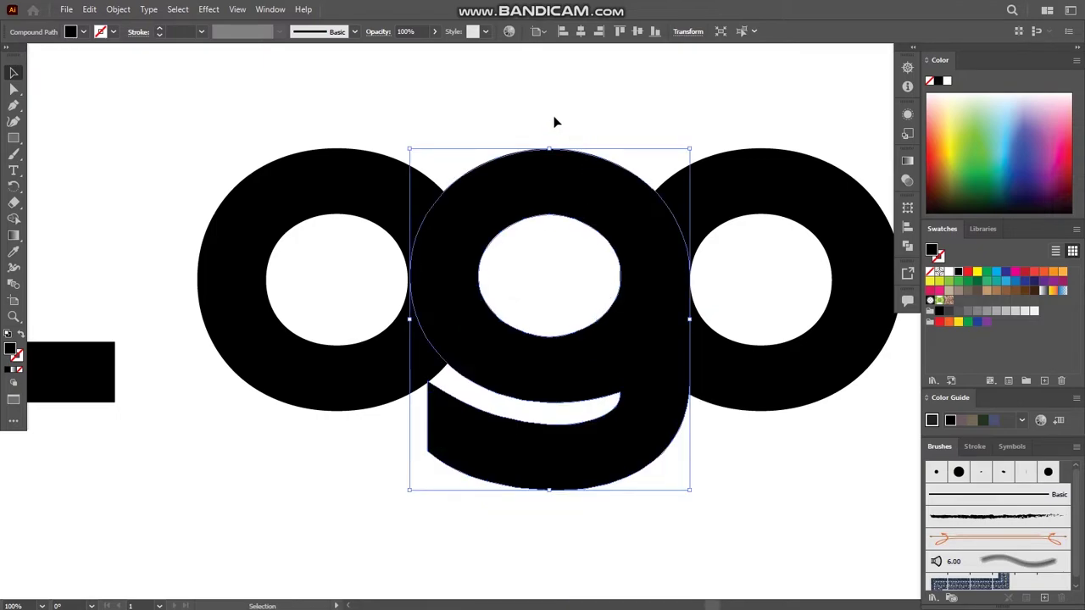
{"action": "left_click_drag", "start_coordinate": [497, 104], "coordinate": [653, 440]}
{"action": "left_click", "coordinate": [644, 417], "text": "shift"}
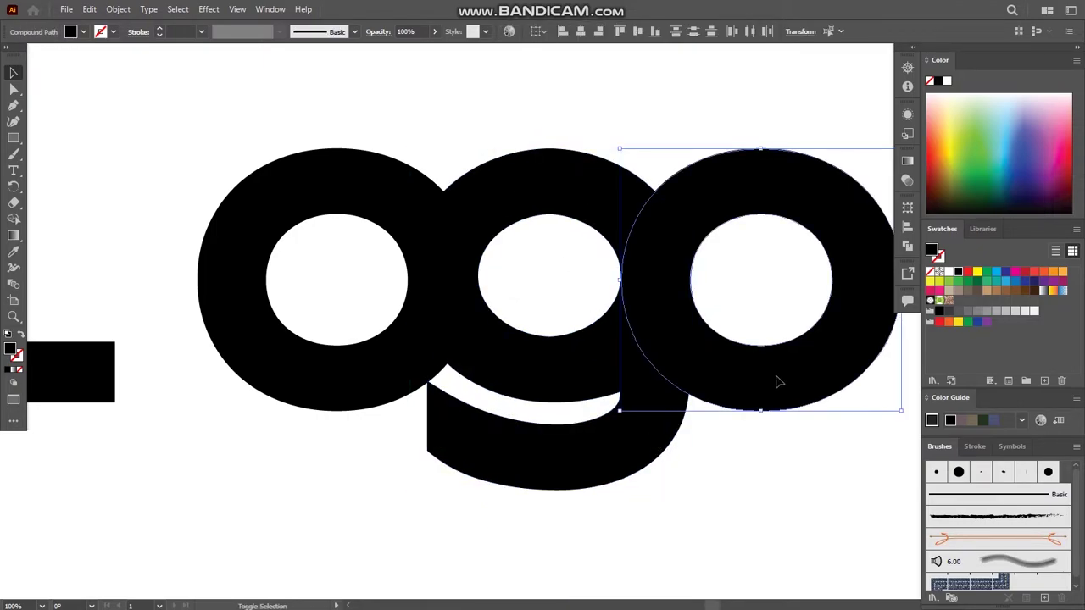
{"action": "left_click", "coordinate": [635, 384]}
{"action": "left_click", "coordinate": [491, 230]}
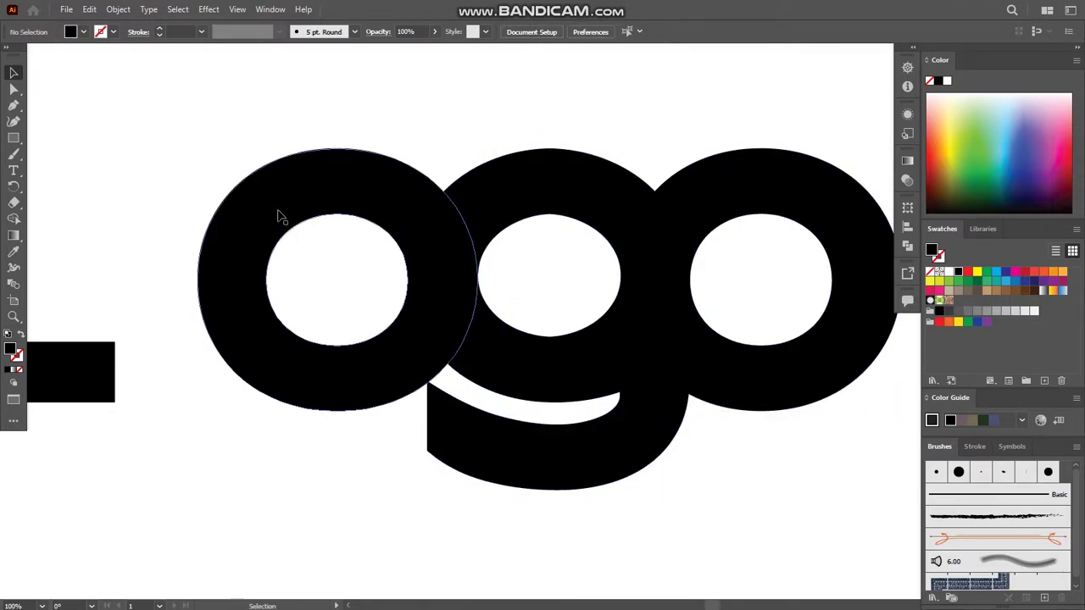
{"action": "key", "text": "ctrl+minus"}
Slide the L right with arrow keys until it overlaps the first o
{"action": "left_click", "coordinate": [259, 292]}
{"action": "key", "text": "shift+Right"}
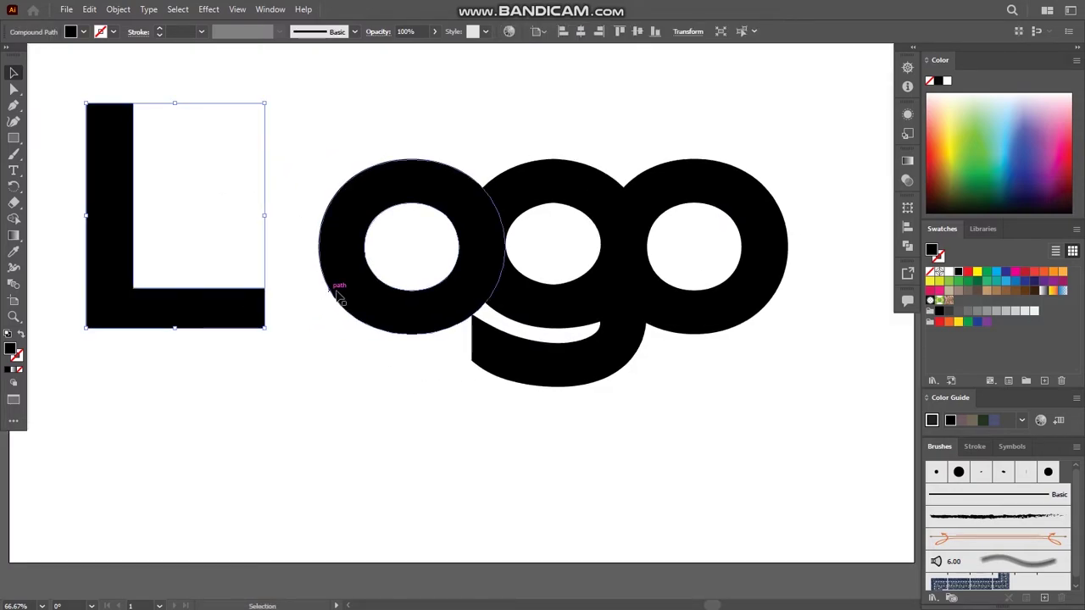
{"action": "key", "text": "shift+Right"}
{"action": "key", "text": "shift+Right"}
{"action": "key", "text": "shift+Right"}
{"action": "key", "text": "shift+Right"}
{"action": "key", "text": "shift+Right"}
{"action": "key", "text": "shift+Right"}
{"action": "key", "text": "shift+Right"}
{"action": "key", "text": "shift+Right"}
{"action": "key", "text": "shift+Right"}
{"action": "key", "text": "shift+Right"}
{"action": "key", "text": "shift+Right"}
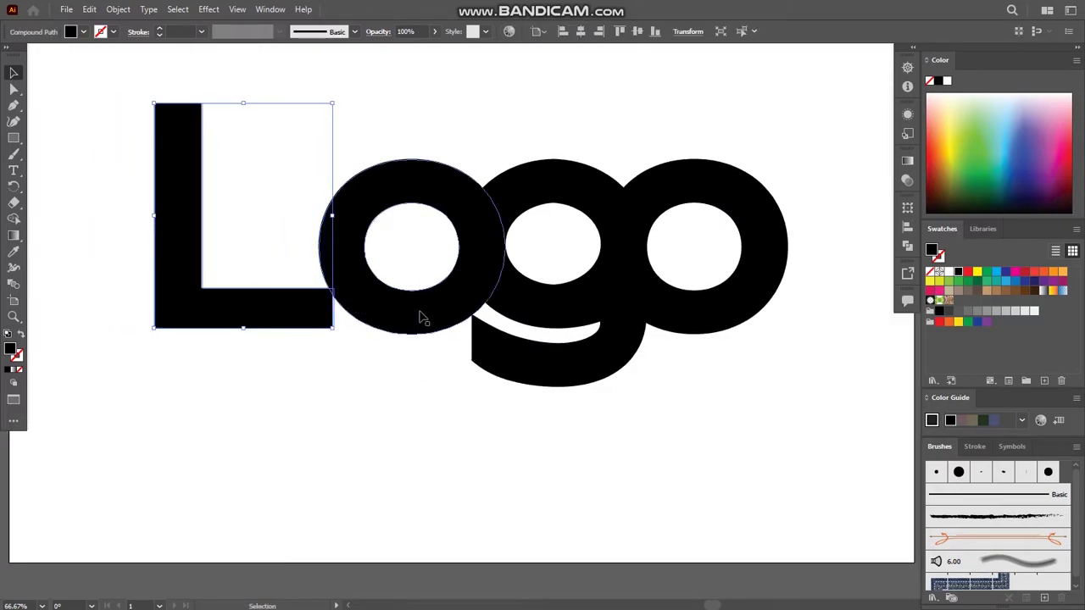
{"action": "key", "text": "shift+Right"}
{"action": "key", "text": "shift+Right"}
{"action": "key", "text": "shift+Right"}
{"action": "key", "text": "shift+Right"}
{"action": "key", "text": "shift+Right"}
{"action": "key", "text": "shift+Right"}
{"action": "key", "text": "shift+Right"}
{"action": "key", "text": "shift+Right"}
{"action": "key", "text": "shift+Right"}
{"action": "key", "text": "shift+Right"}
{"action": "key", "text": "shift+Right"}
{"action": "key", "text": "shift+Right"}
{"action": "key", "text": "shift+Right"}
{"action": "key", "text": "Right"}
{"action": "key", "text": "Right"}
{"action": "key", "text": "Right"}
{"action": "key", "text": "Down"}
{"action": "key", "text": "Down"}
{"action": "key", "text": "Down"}
{"action": "key", "text": "Down"}
{"action": "key", "text": "Down"}
{"action": "key", "text": "Down"}
{"action": "key", "text": "Down"}
{"action": "key", "text": "Down"}
{"action": "key", "text": "Down"}
{"action": "key", "text": "shift+Left"}
{"action": "key", "text": "shift+Left"}
{"action": "key", "text": "shift+Left"}
{"action": "key", "text": "shift+Left"}
{"action": "key", "text": "shift+Left"}
{"action": "key", "text": "shift+Left"}
{"action": "key", "text": "shift+Left"}
{"action": "key", "text": "shift+Left"}
{"action": "key", "text": "shift+Left"}
{"action": "key", "text": "shift+Left"}
{"action": "key", "text": "shift+Left"}
{"action": "key", "text": "shift+Right"}
{"action": "key", "text": "shift+Right"}
{"action": "key", "text": "shift+Right"}
{"action": "key", "text": "Right"}
{"action": "key", "text": "Right"}
{"action": "key", "text": "Right"}
{"action": "key", "text": "Right"}
{"action": "key", "text": "Right"}
{"action": "key", "text": "Right"}
{"action": "key", "text": "Right"}
{"action": "key", "text": "Right"}
{"action": "key", "text": "Left"}
{"action": "key", "text": "Left"}
{"action": "key", "text": "Left"}
{"action": "key", "text": "Left"}
{"action": "key", "text": "Left"}
{"action": "key", "text": "Left"}
{"action": "key", "text": "Left"}
{"action": "key", "text": "Left"}
{"action": "key", "text": "Left"}
{"action": "key", "text": "Left"}
{"action": "key", "text": "Left"}
{"action": "key", "text": "Left"}
Extend the right end of the L's foot so it runs under the first o
{"action": "key", "text": "a"}
{"action": "left_click_drag", "start_coordinate": [158, 100], "coordinate": [258, 386]}
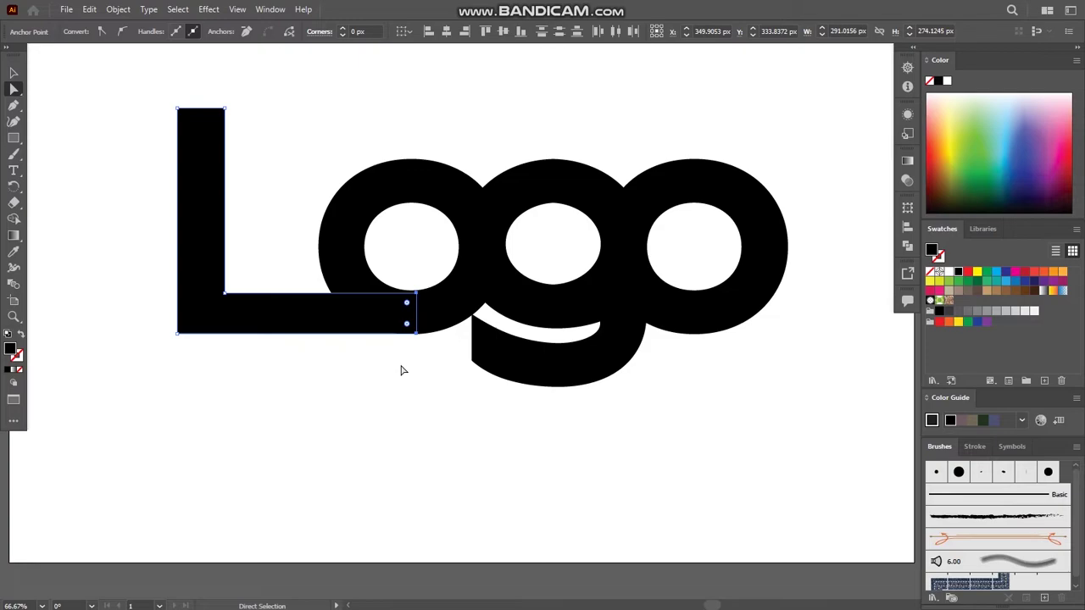
{"action": "key", "text": "v"}
{"action": "left_click", "coordinate": [416, 387]}
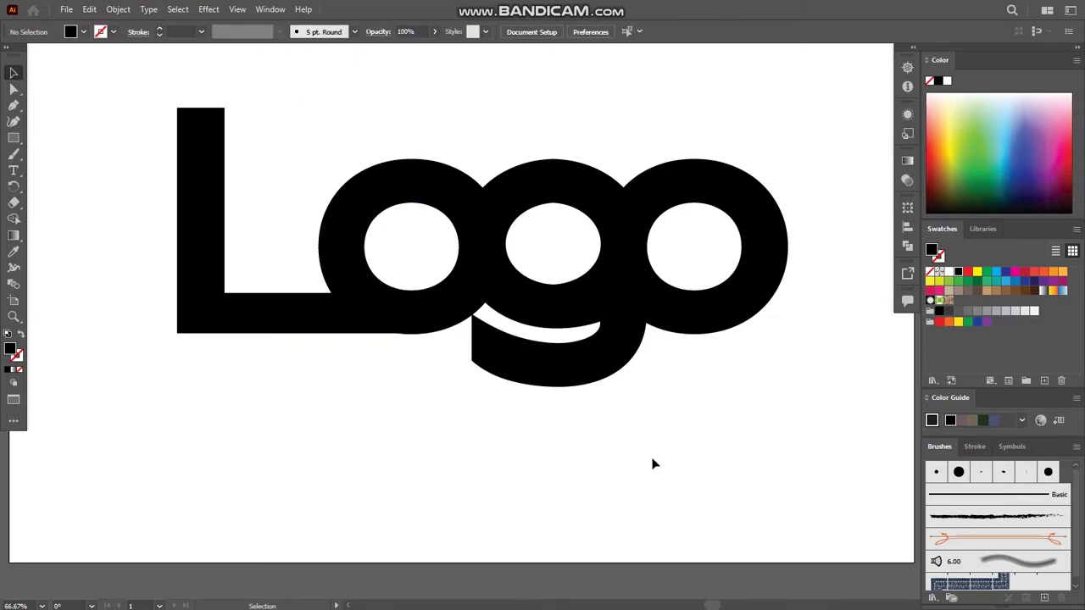
{"action": "left_click_drag", "start_coordinate": [828, 380], "coordinate": [284, 171]}
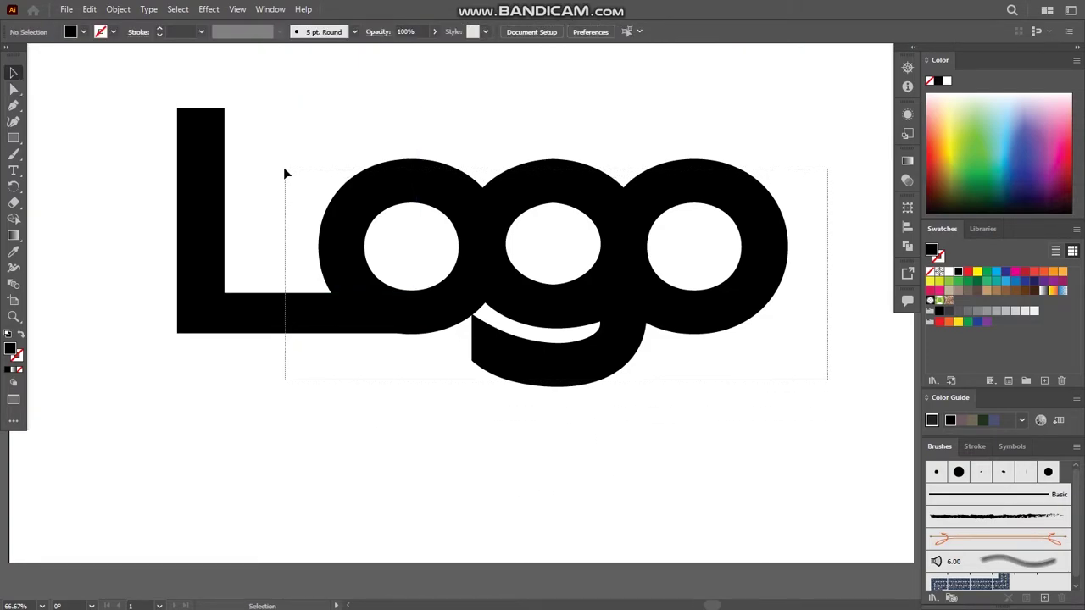
Unite the L, first o, g and last o into one shape with Shape Builder
{"action": "left_click_drag", "start_coordinate": [285, 172], "coordinate": [217, 104]}
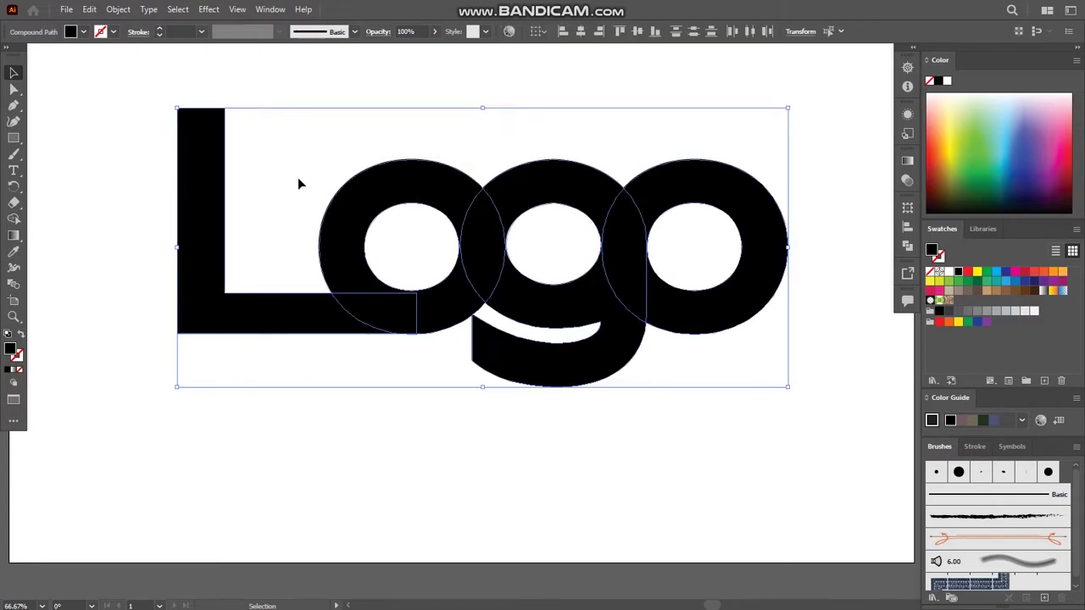
{"action": "left_click", "coordinate": [13, 217]}
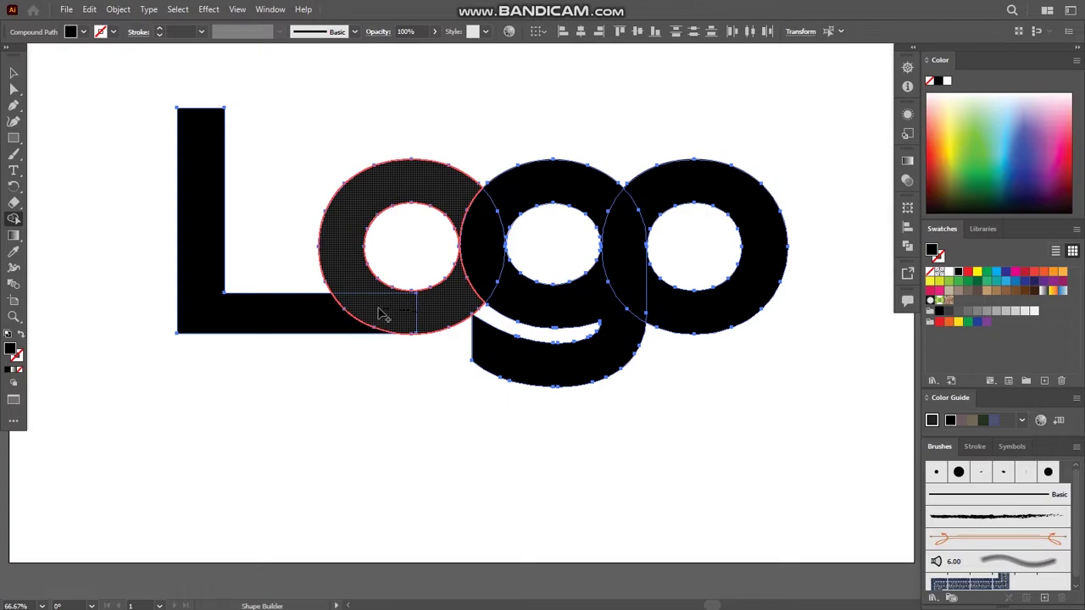
{"action": "mouse_move", "coordinate": [413, 324]}
{"action": "left_mouse_down"}
{"action": "mouse_move", "coordinate": [309, 325]}
{"action": "mouse_move", "coordinate": [593, 301]}
{"action": "left_mouse_up"}
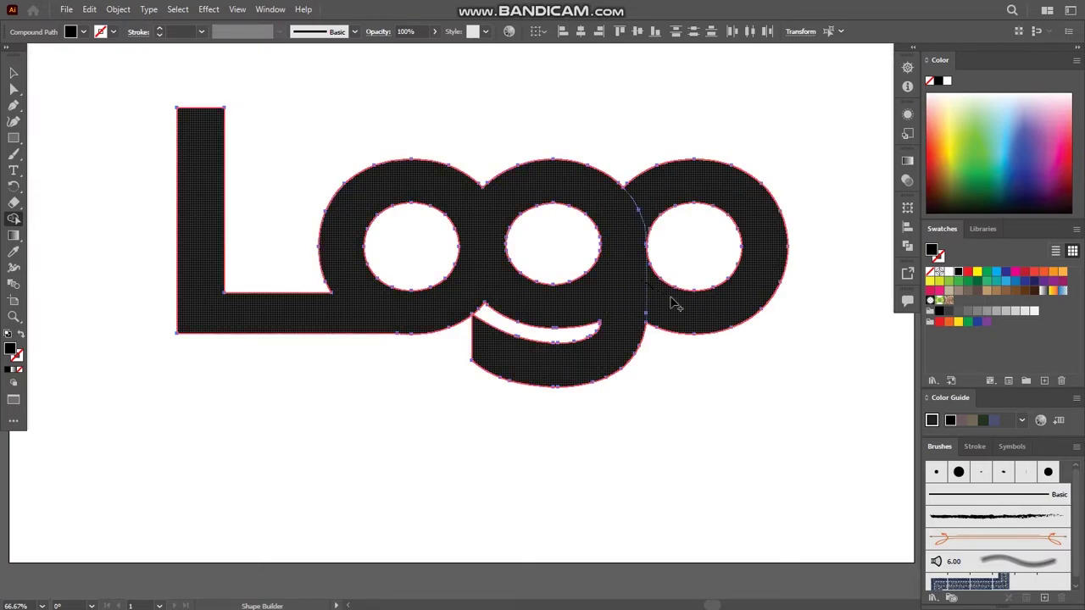
{"action": "left_click_drag", "start_coordinate": [623, 295], "coordinate": [673, 305]}
{"action": "left_click", "coordinate": [13, 75]}
{"action": "left_click", "coordinate": [143, 104]}
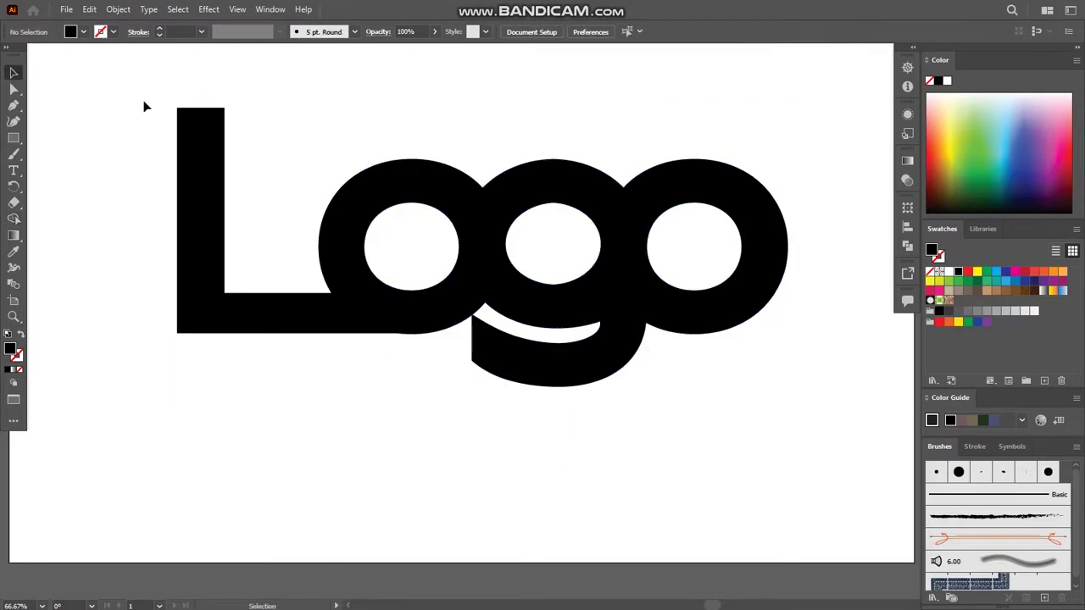
{"action": "scroll", "coordinate": [344, 213], "scroll_direction": "down", "scroll_amount": 1}
Switch to the Advanced toolbar layout and pick the Pen tool
{"action": "scroll", "coordinate": [287, 221], "scroll_direction": "up", "scroll_amount": 2}
{"action": "scroll", "coordinate": [306, 212], "scroll_direction": "down", "scroll_amount": 1}
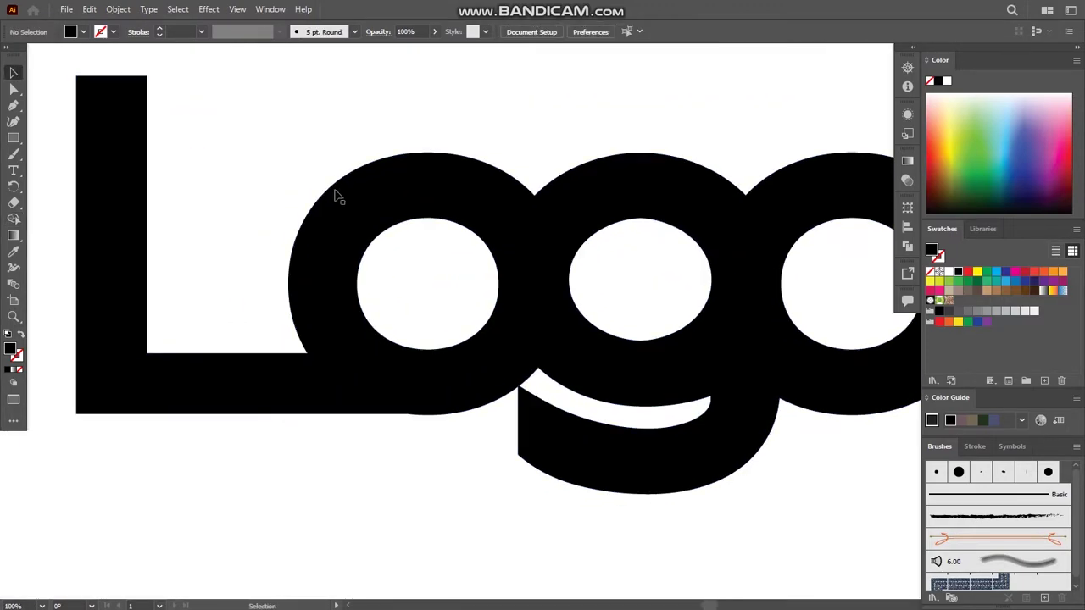
{"action": "scroll", "coordinate": [331, 229], "scroll_direction": "down", "scroll_amount": 1}
{"action": "scroll", "coordinate": [329, 259], "scroll_direction": "up", "scroll_amount": 2}
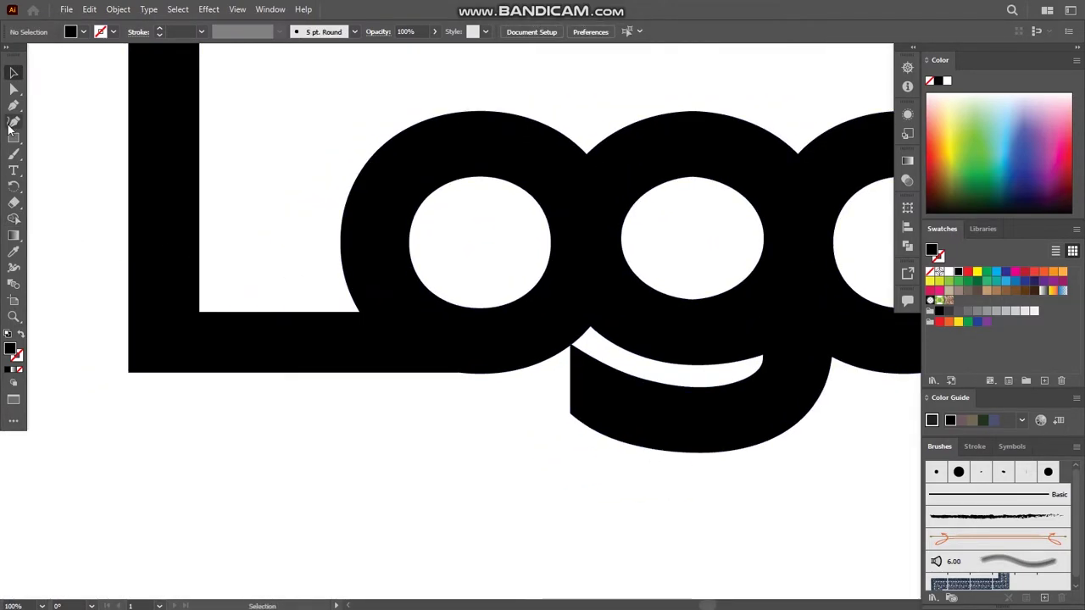
{"action": "left_click", "coordinate": [14, 423]}
{"action": "left_click", "coordinate": [193, 52]}
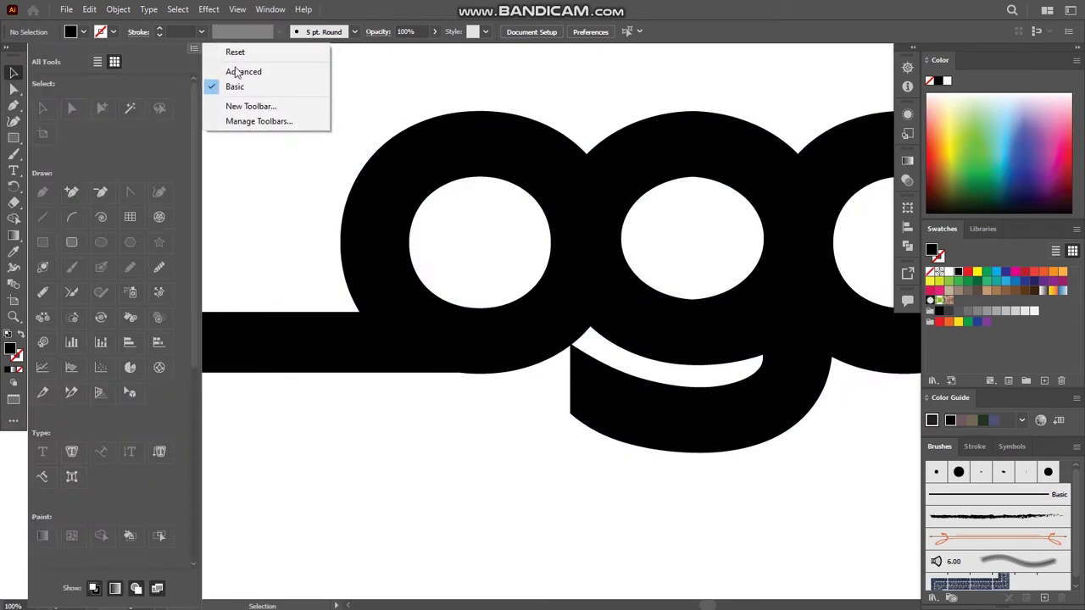
{"action": "left_click", "coordinate": [224, 70]}
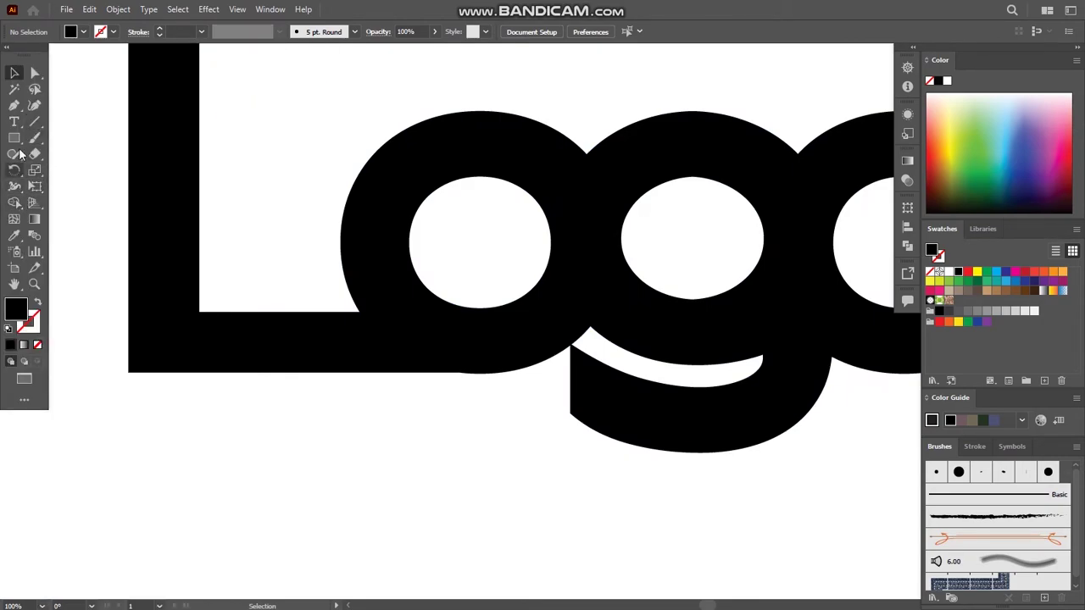
{"action": "left_click", "coordinate": [14, 105]}
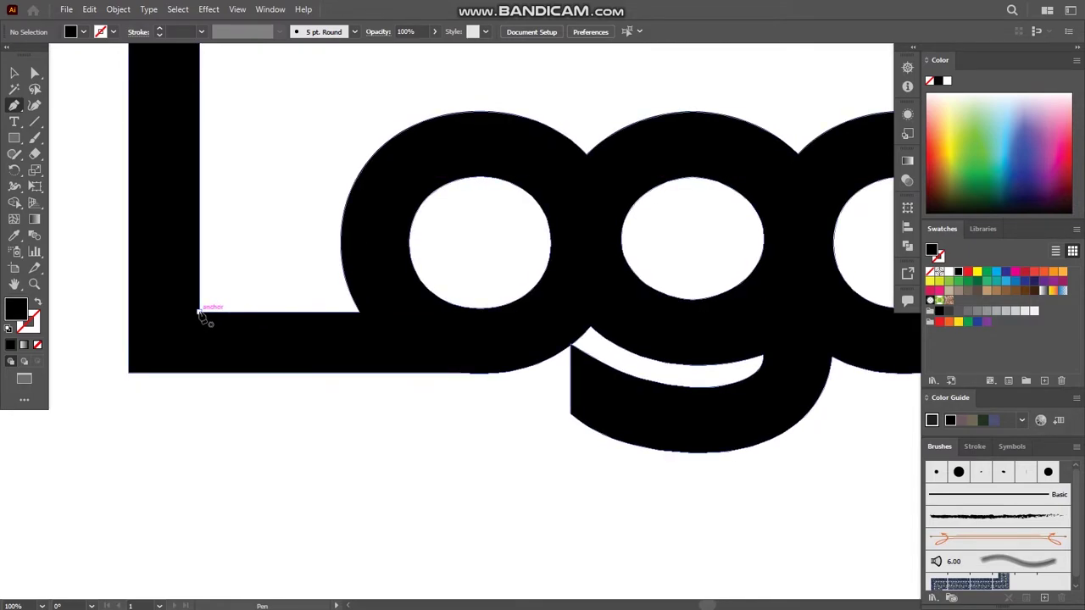
Draw a straight line from the L's inner corner under the first o, aligned to the foot edge
{"action": "left_click", "coordinate": [199, 311]}
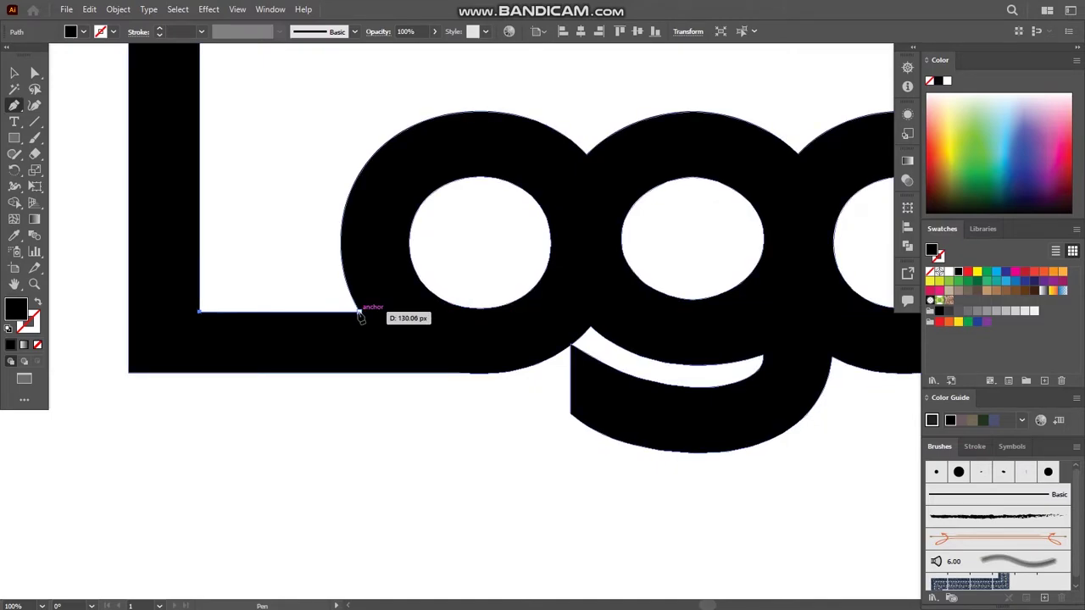
{"action": "left_click", "coordinate": [358, 312]}
{"action": "key", "text": "v"}
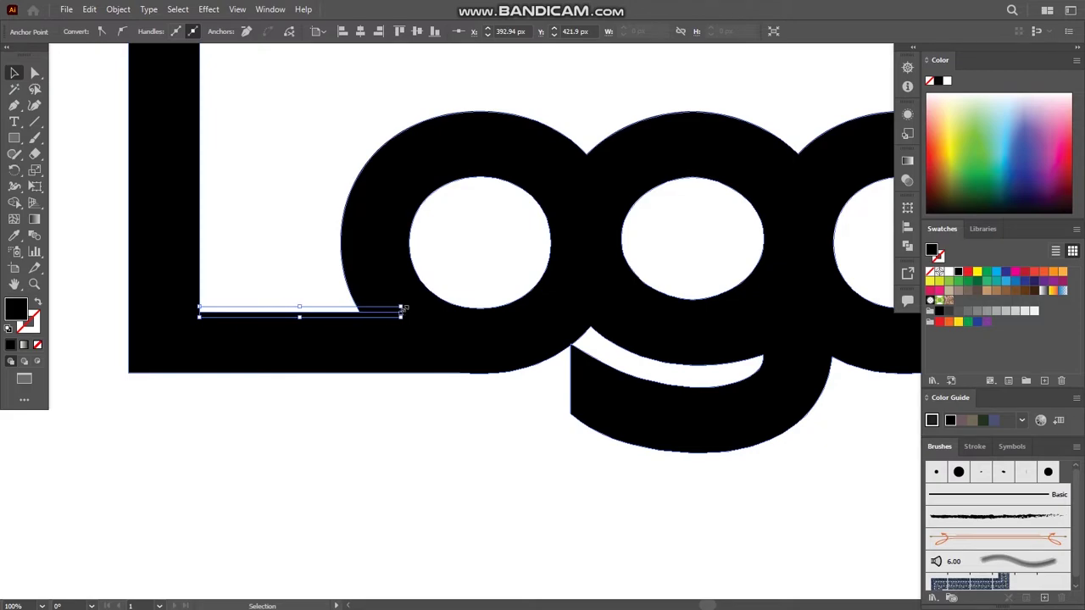
{"action": "key", "text": "v"}
{"action": "left_click", "coordinate": [405, 314]}
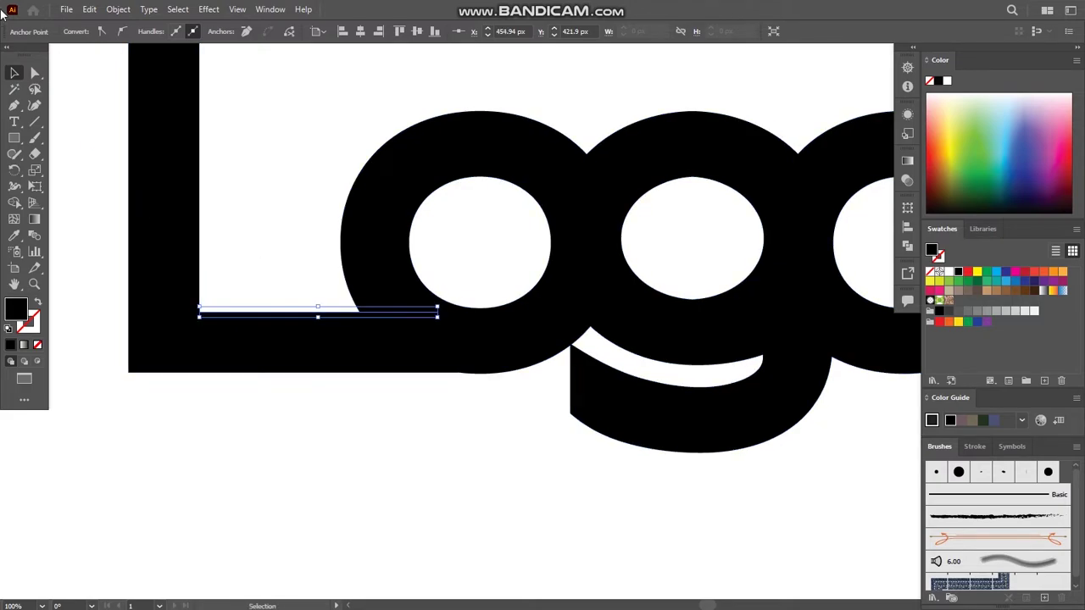
{"action": "left_click", "coordinate": [213, 203]}
{"action": "left_click", "coordinate": [245, 351]}
{"action": "left_click", "coordinate": [222, 312]}
{"action": "key", "text": "Right"}
{"action": "key", "text": "Right"}
{"action": "key", "text": "Right"}
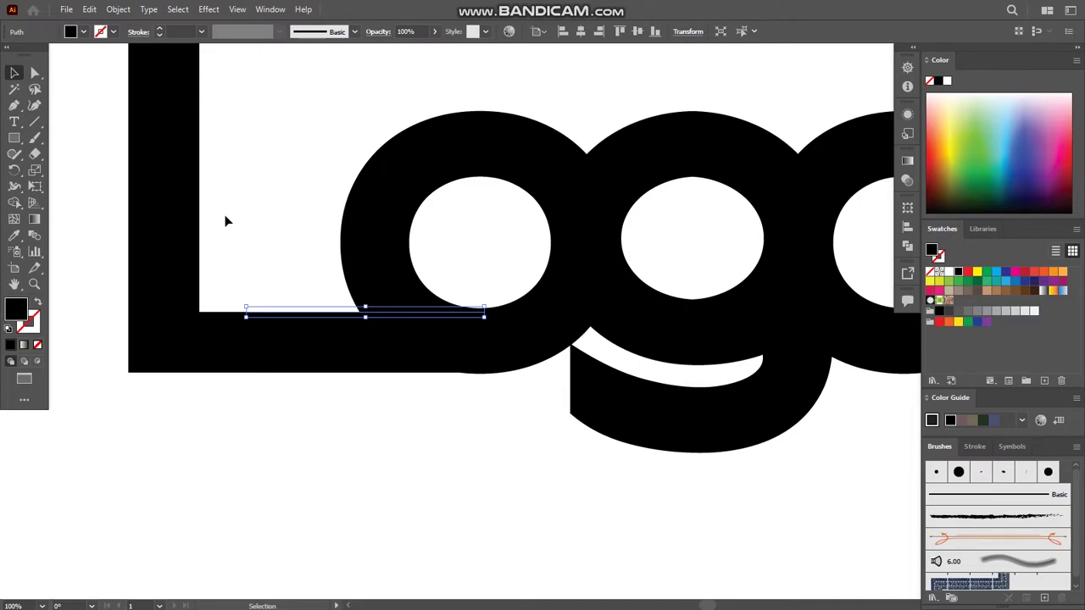
{"action": "scroll", "coordinate": [226, 222], "scroll_direction": "up", "scroll_amount": 5}
{"action": "scroll", "coordinate": [238, 224], "scroll_direction": "down", "scroll_amount": 2}
{"action": "scroll", "coordinate": [319, 116], "scroll_direction": "down", "scroll_amount": 1}
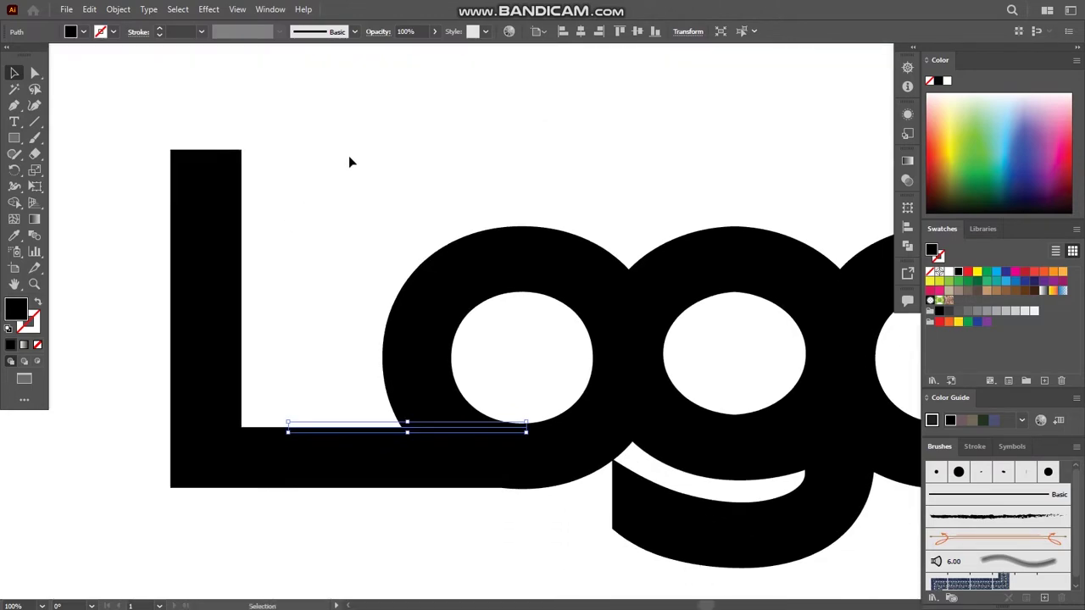
{"action": "key", "text": "Down"}
{"action": "key", "text": "Down"}
{"action": "key", "text": "Down"}
{"action": "key", "text": "Down"}
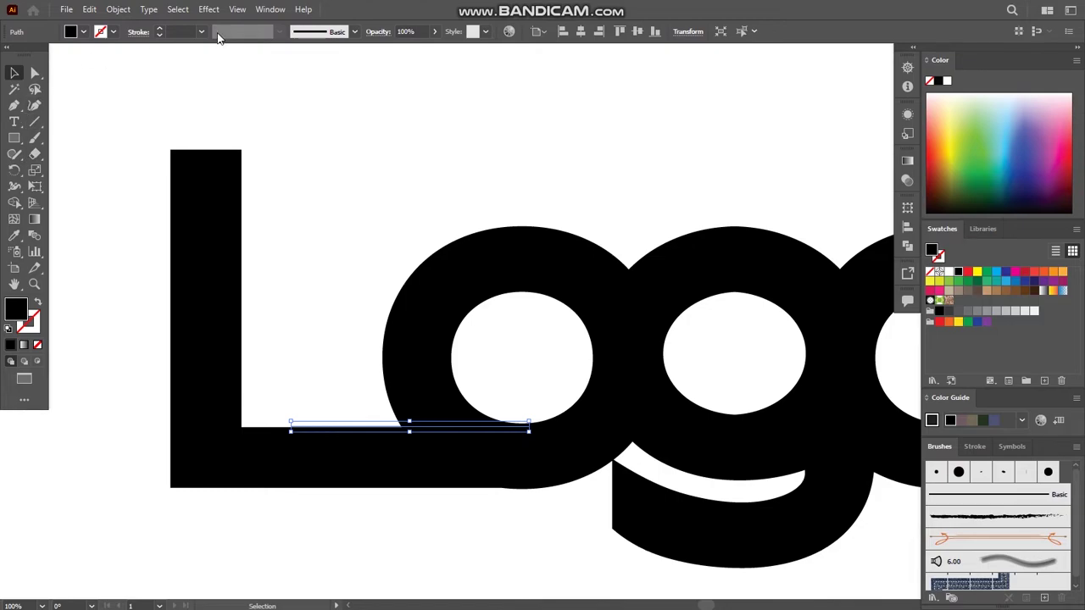
Give the new line a 6 pt stroke weight
{"action": "left_click", "coordinate": [201, 31]}
{"action": "left_click", "coordinate": [226, 168]}
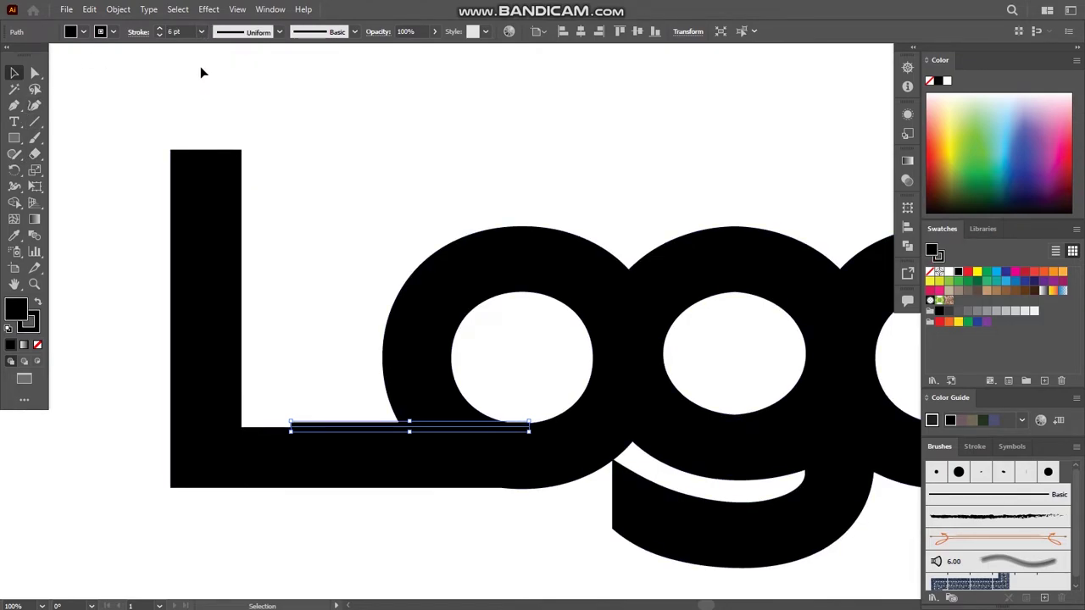
{"action": "scroll", "coordinate": [533, 450], "scroll_direction": "up", "scroll_amount": 1, "text": "alt"}
{"action": "scroll", "coordinate": [533, 450], "scroll_direction": "up", "scroll_amount": 3, "text": "alt"}
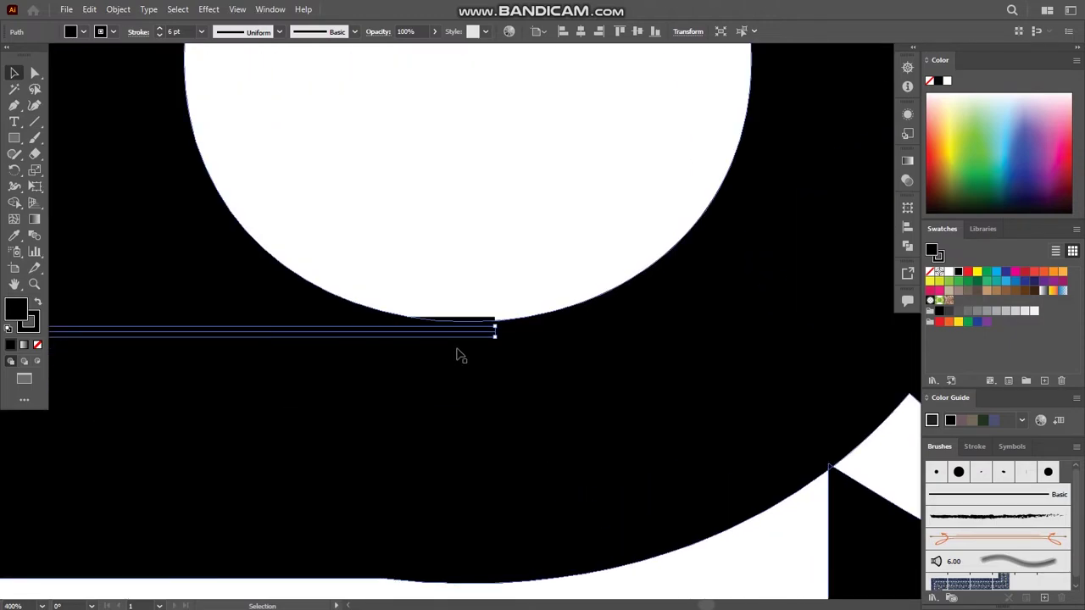
{"action": "scroll", "coordinate": [456, 347], "scroll_direction": "down", "scroll_amount": 3, "text": "alt"}
{"action": "scroll", "coordinate": [426, 296], "scroll_direction": "down", "scroll_amount": 1, "text": "alt"}
{"action": "scroll", "coordinate": [360, 255], "scroll_direction": "down", "scroll_amount": 1, "text": "alt"}
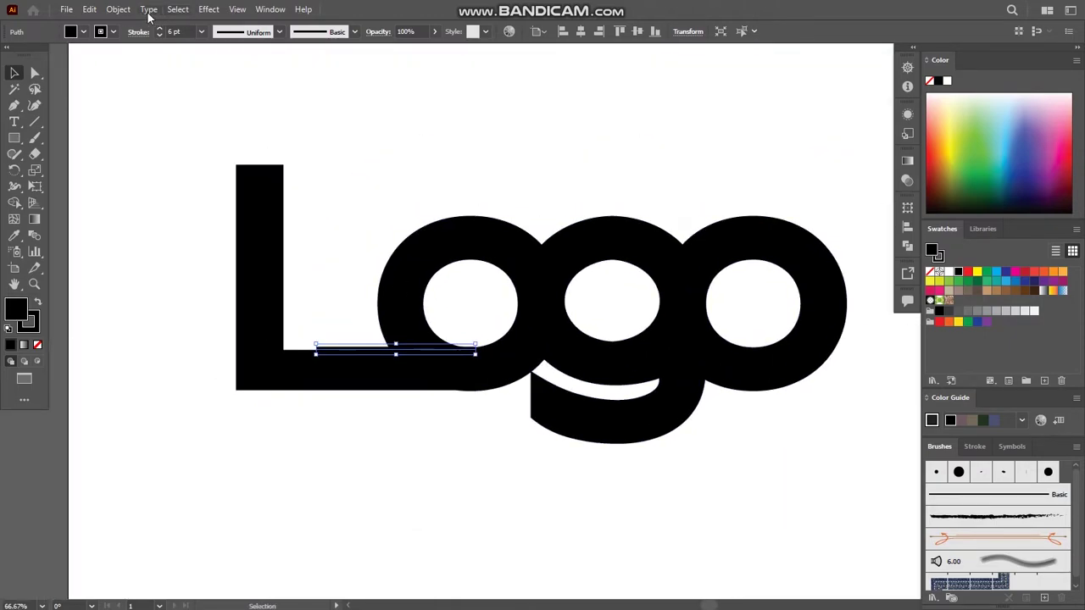
Expand the 6 pt line into a filled shape with Object > Expand
{"action": "left_click", "coordinate": [127, 9]}
{"action": "left_click", "coordinate": [161, 167]}
{"action": "left_click", "coordinate": [508, 373]}
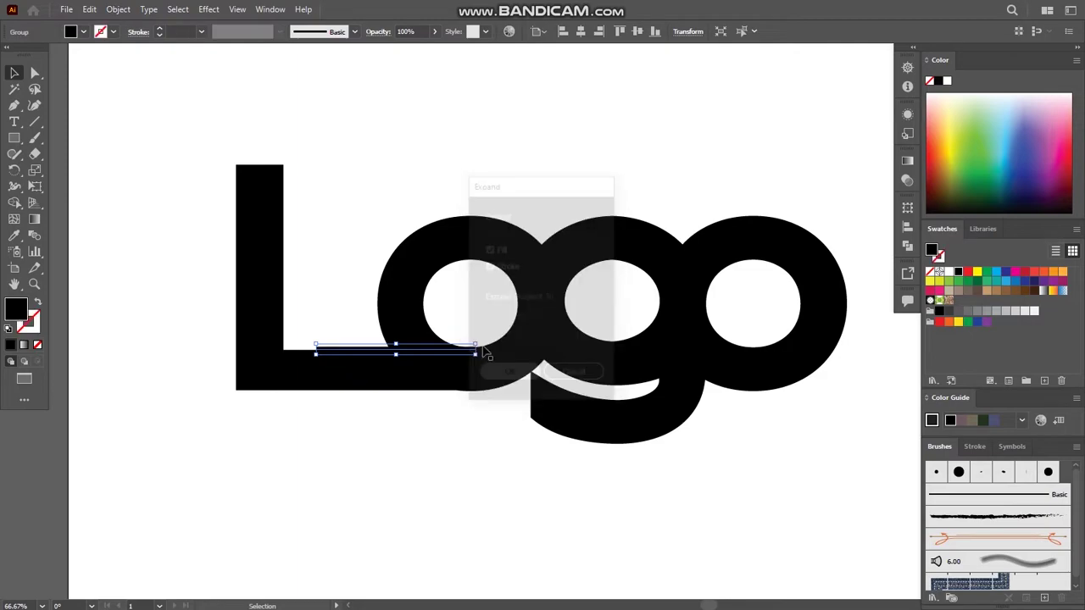
Use Shape Builder on all the artwork to cut the strip between the L's foot and first o
{"action": "left_click_drag", "start_coordinate": [209, 150], "coordinate": [497, 467]}
{"action": "key", "text": "shift+m"}
{"action": "scroll", "coordinate": [435, 353], "scroll_direction": "up", "scroll_amount": 2, "text": "alt"}
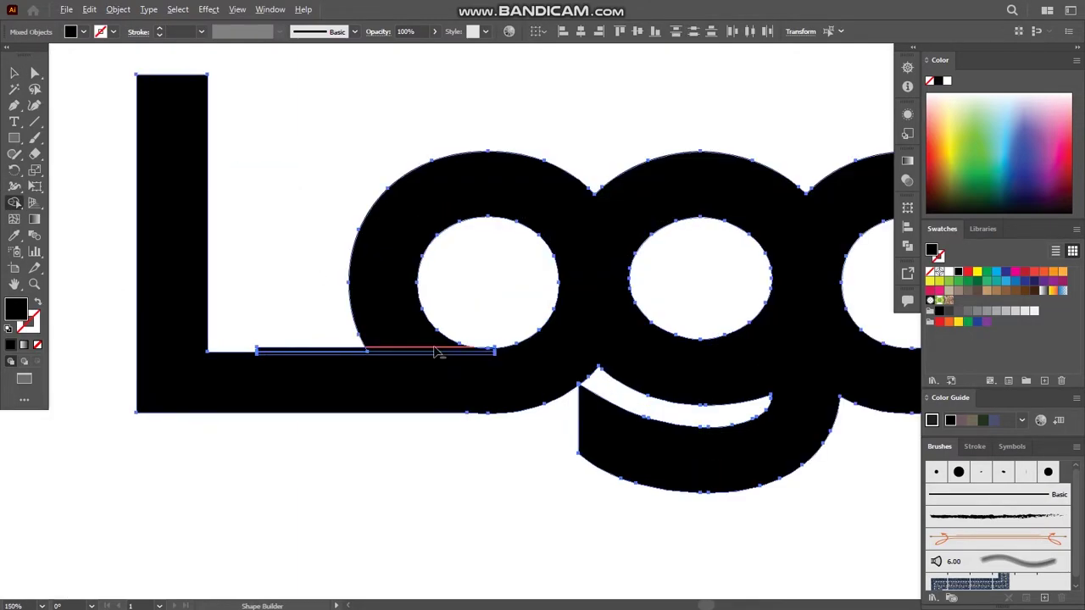
{"action": "scroll", "coordinate": [435, 353], "scroll_direction": "up", "scroll_amount": 2, "text": "alt"}
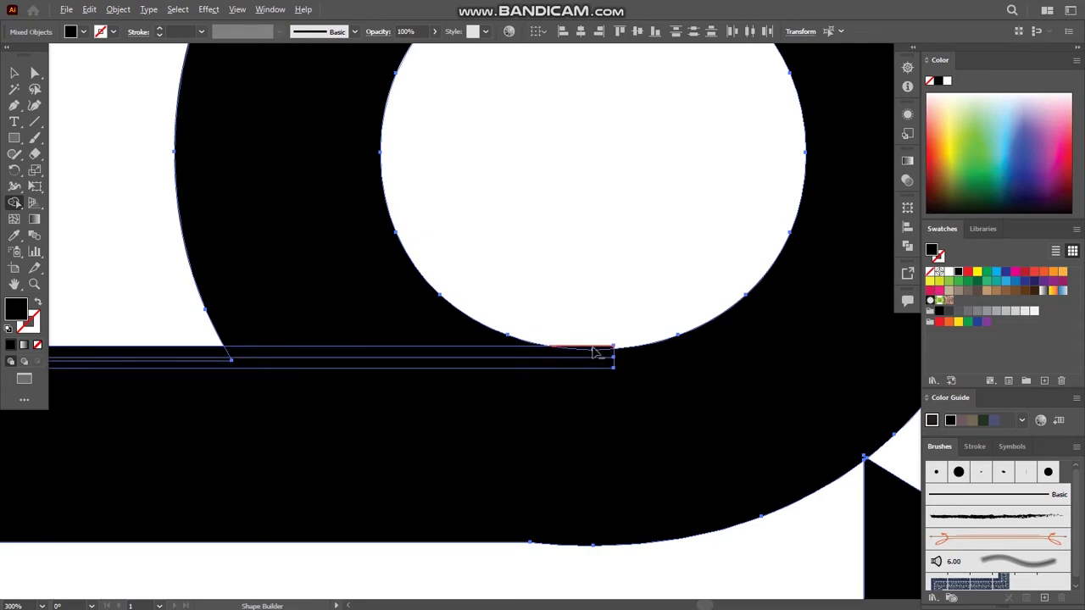
{"action": "left_click_drag", "start_coordinate": [593, 353], "coordinate": [360, 366]}
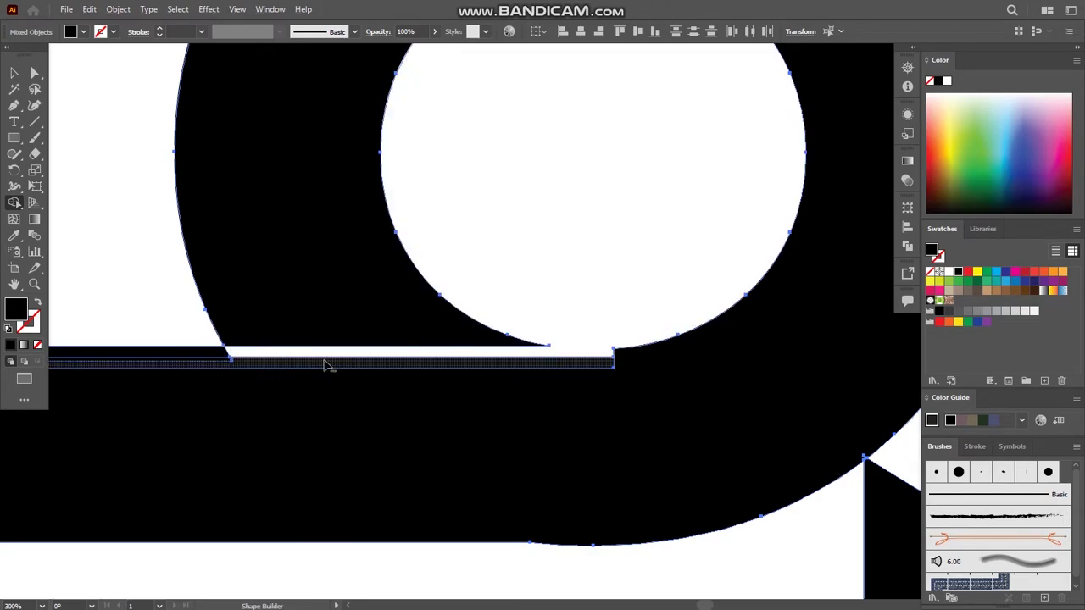
{"action": "scroll", "coordinate": [254, 324], "scroll_direction": "down", "scroll_amount": 3, "text": "alt"}
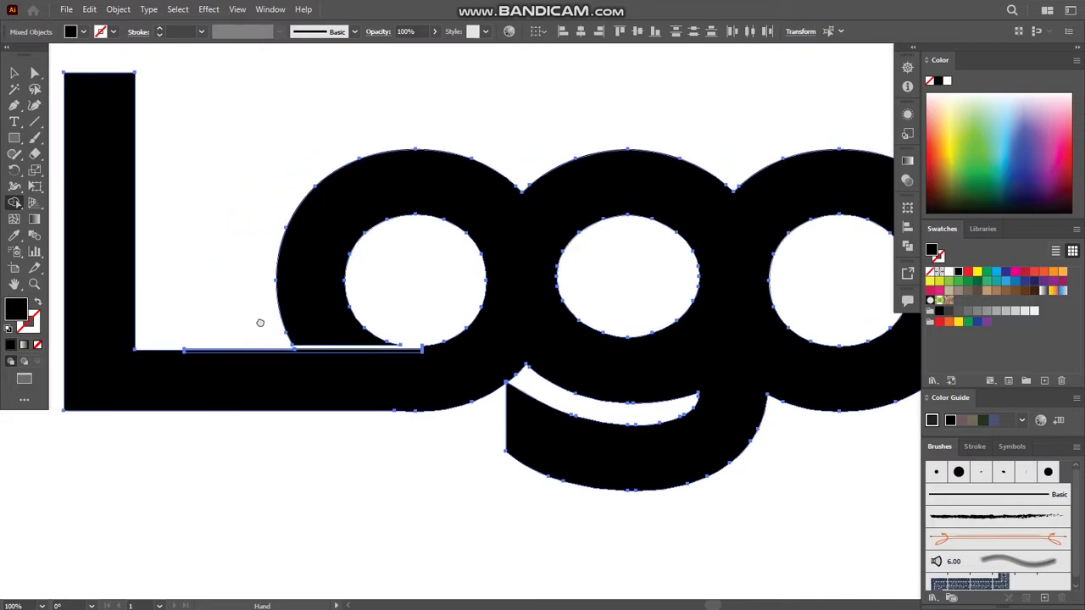
{"action": "left_click", "coordinate": [14, 73]}
{"action": "left_click", "coordinate": [403, 415]}
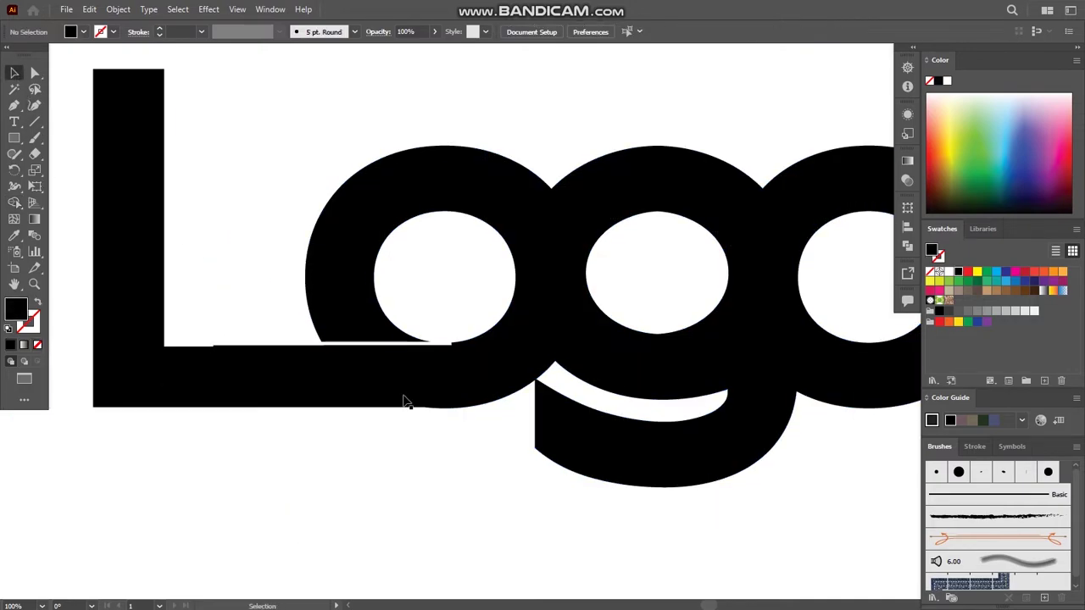
Delete the leftover strip and remove the anchor at the gap's right end
{"action": "scroll", "coordinate": [412, 339], "scroll_direction": "up", "scroll_amount": 4, "text": "alt"}
{"action": "left_click", "coordinate": [515, 346]}
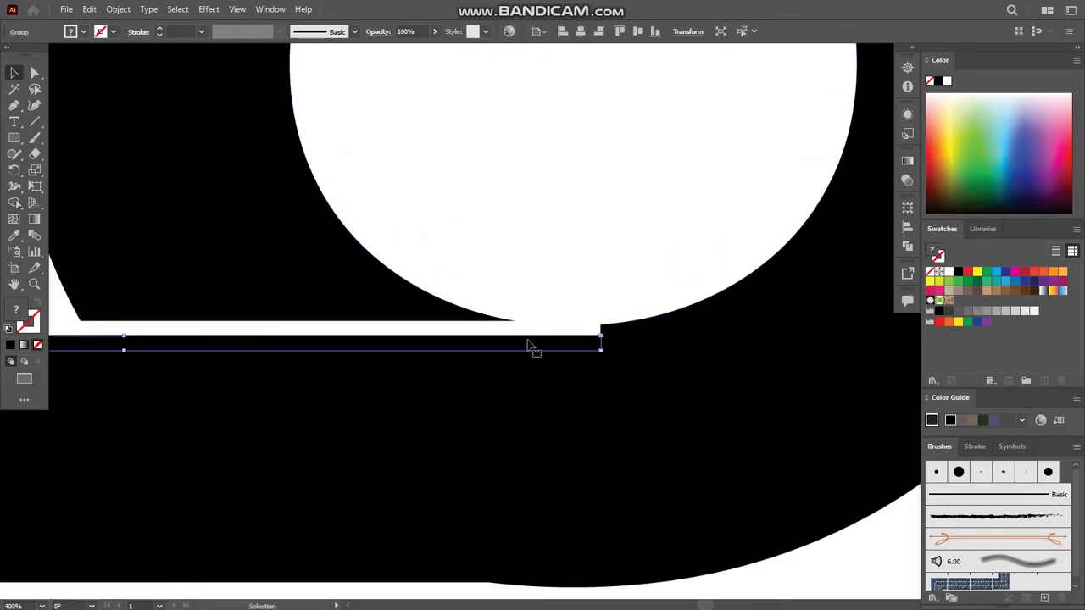
{"action": "key", "text": "Delete"}
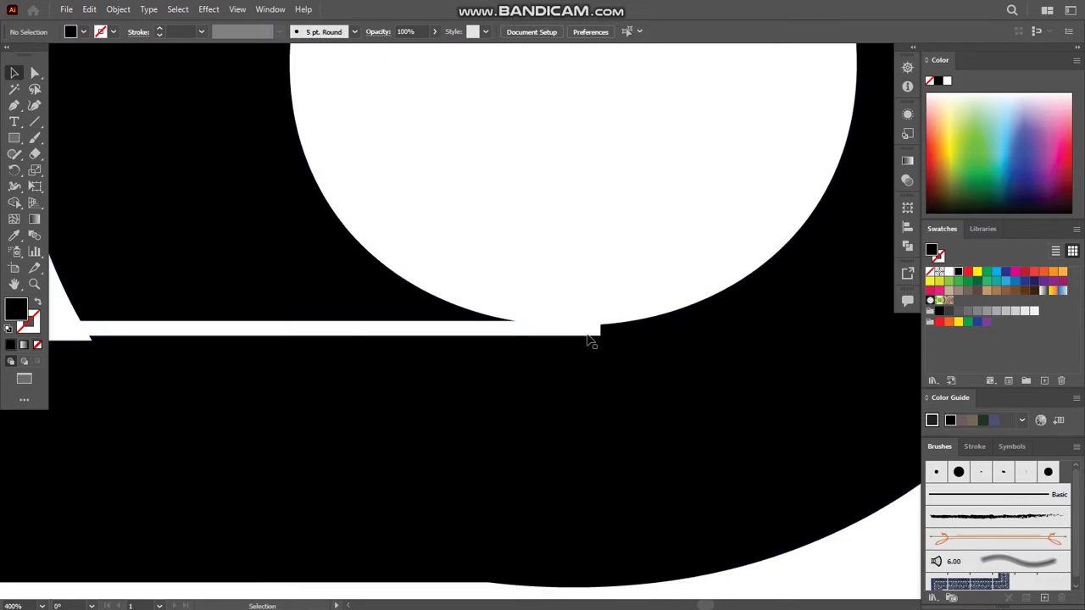
{"action": "key", "text": "p"}
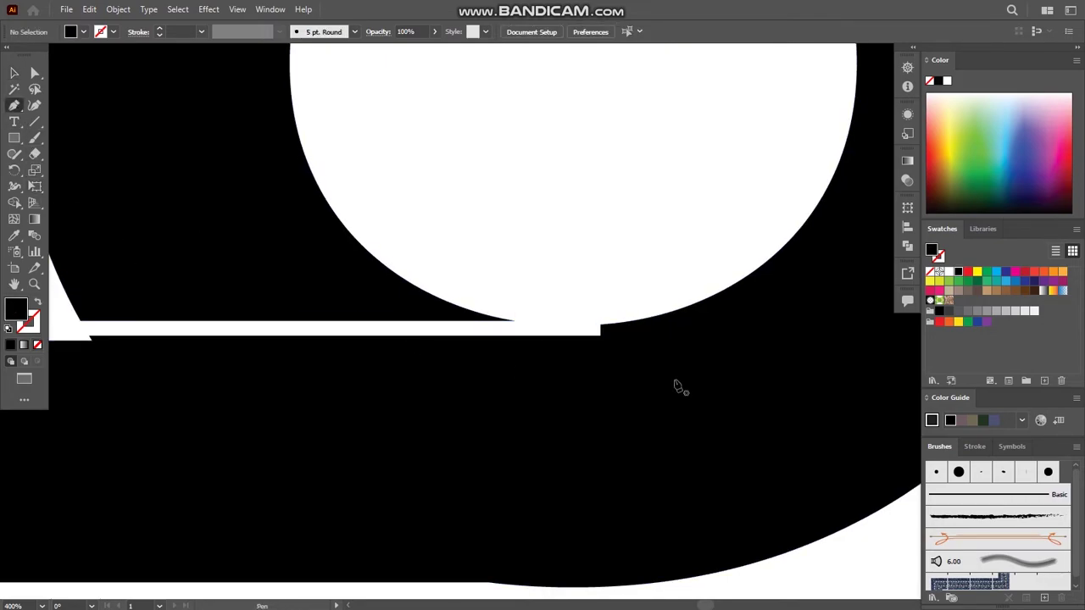
{"action": "left_click", "coordinate": [599, 328]}
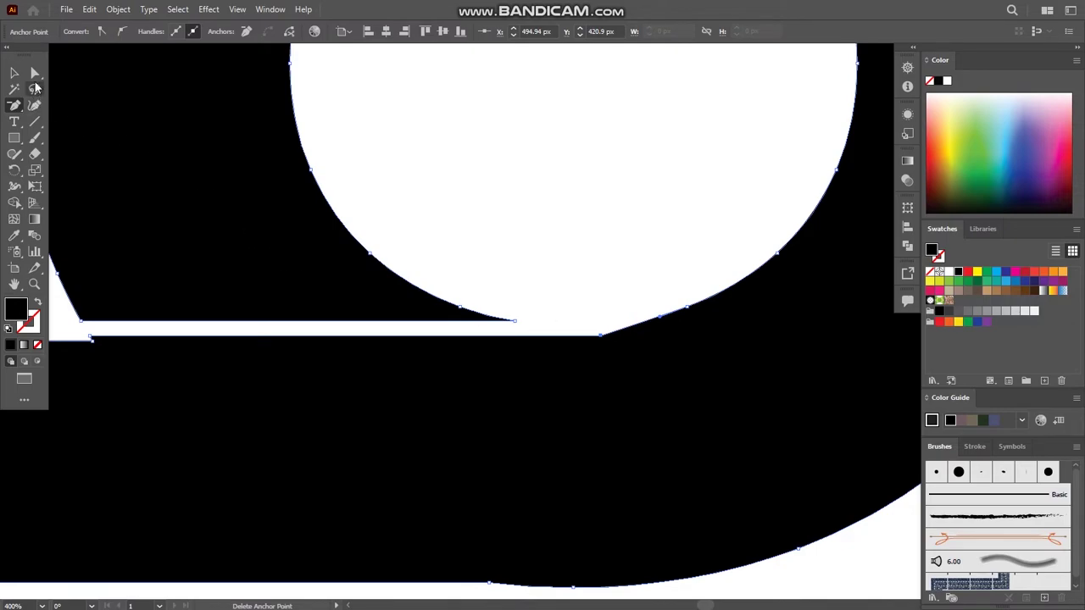
Zoom out with Direct Selection to review the reshaped gap across the lettering
{"action": "left_click", "coordinate": [35, 73]}
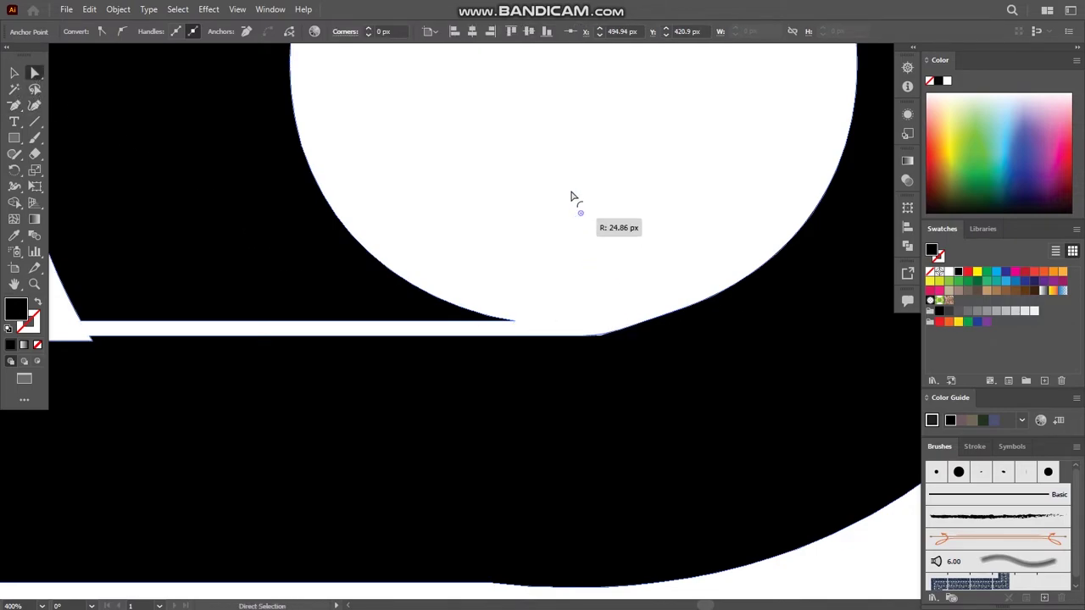
{"action": "key", "text": "ctrl+1"}
{"action": "left_click_drag", "start_coordinate": [622, 243], "coordinate": [639, 334]}
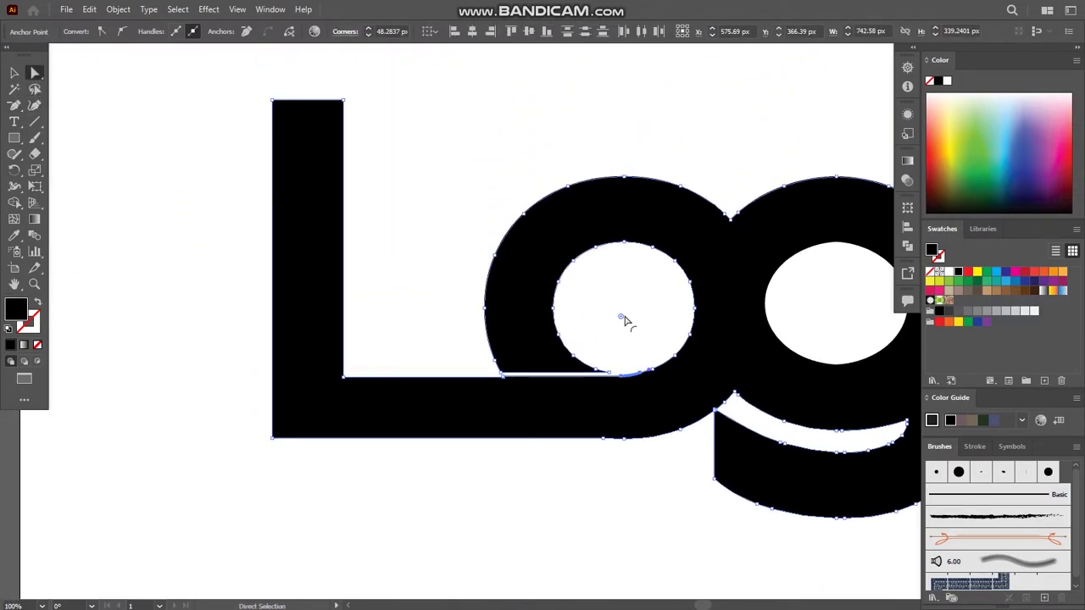
{"action": "left_click", "coordinate": [716, 416]}
{"action": "scroll", "coordinate": [678, 356], "scroll_direction": "up", "scroll_amount": 2}
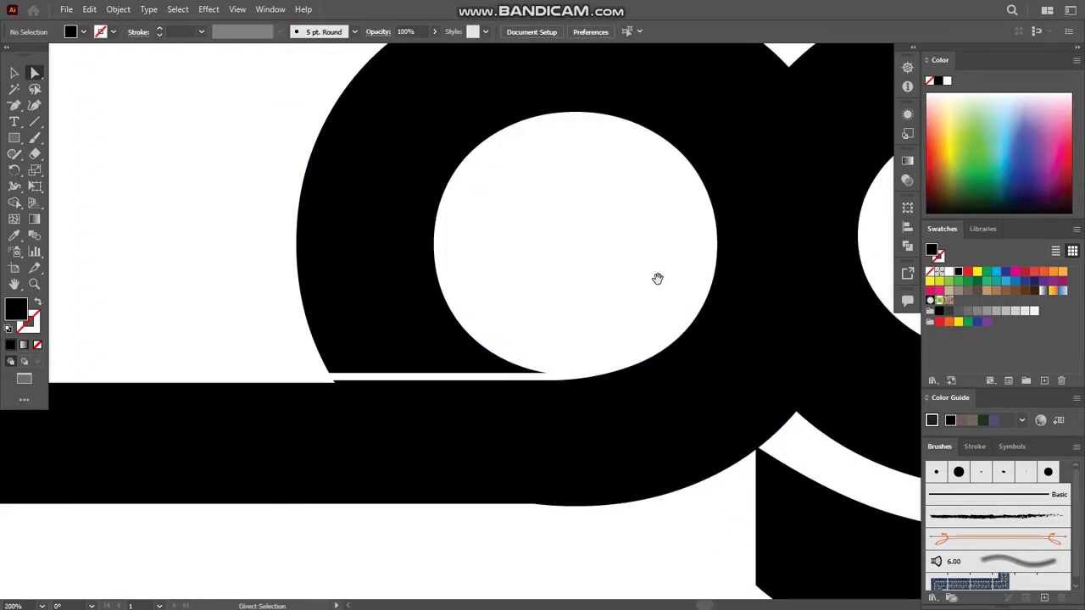
{"action": "scroll", "coordinate": [636, 284], "scroll_direction": "up", "scroll_amount": 2}
{"action": "scroll", "coordinate": [635, 323], "scroll_direction": "up", "scroll_amount": 1}
{"action": "scroll", "coordinate": [504, 330], "scroll_direction": "up", "scroll_amount": 1}
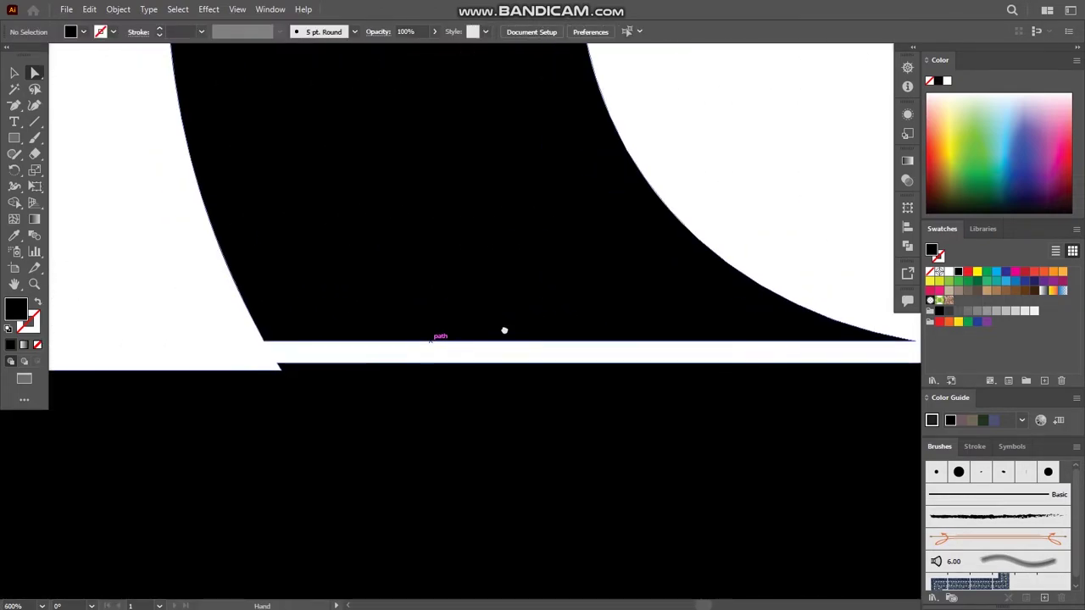
{"action": "scroll", "coordinate": [738, 356], "scroll_direction": "up", "scroll_amount": 1}
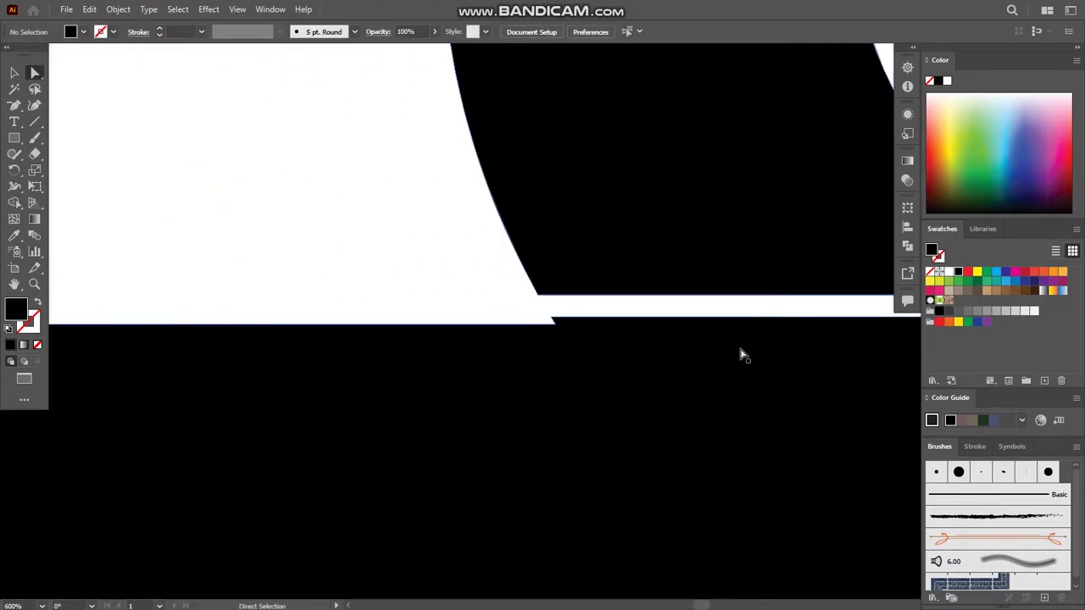
Select the merged letter shape to check its anchors around the tapered gap
{"action": "left_click", "coordinate": [678, 328], "text": "alt"}
{"action": "scroll", "coordinate": [644, 321], "scroll_direction": "down", "scroll_amount": 3}
{"action": "scroll", "coordinate": [652, 317], "scroll_direction": "down", "scroll_amount": 1}
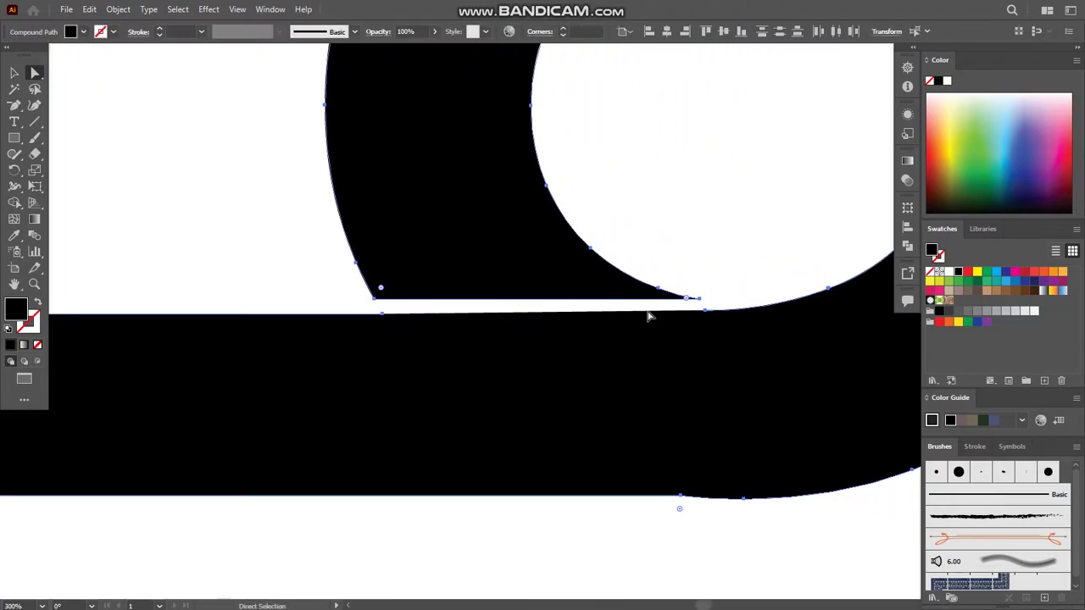
{"action": "scroll", "coordinate": [725, 309], "scroll_direction": "down", "scroll_amount": 1}
{"action": "scroll", "coordinate": [708, 423], "scroll_direction": "down", "scroll_amount": 1}
{"action": "left_click", "coordinate": [710, 449]}
{"action": "scroll", "coordinate": [710, 450], "scroll_direction": "down", "scroll_amount": 2}
{"action": "scroll", "coordinate": [593, 339], "scroll_direction": "up", "scroll_amount": 1}
{"action": "scroll", "coordinate": [513, 351], "scroll_direction": "up", "scroll_amount": 1}
{"action": "scroll", "coordinate": [569, 344], "scroll_direction": "down", "scroll_amount": 2}
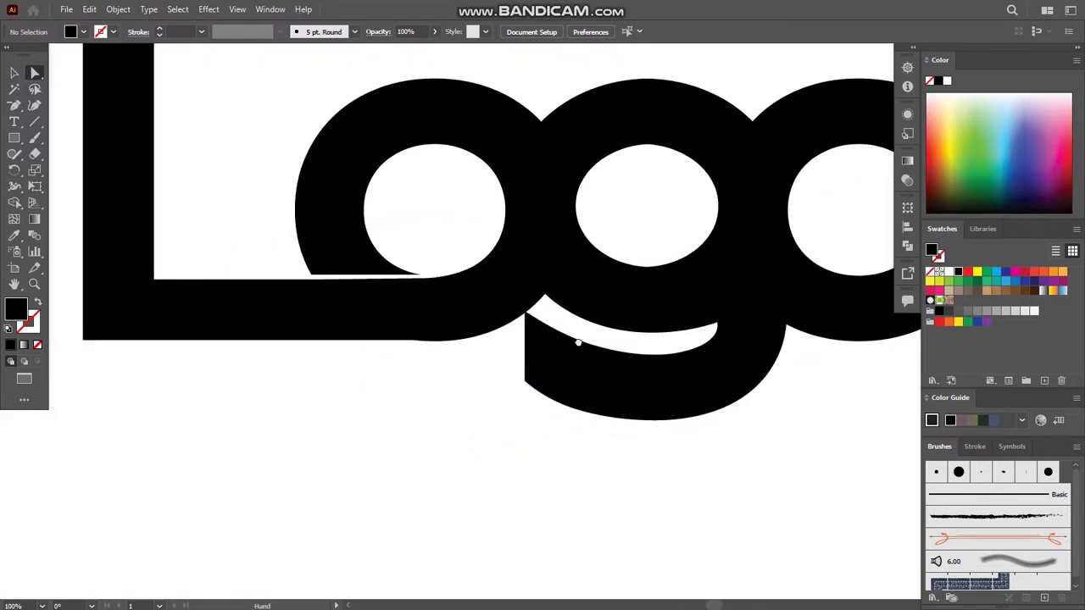
{"action": "scroll", "coordinate": [665, 332], "scroll_direction": "up", "scroll_amount": 1}
{"action": "scroll", "coordinate": [611, 330], "scroll_direction": "up", "scroll_amount": 1}
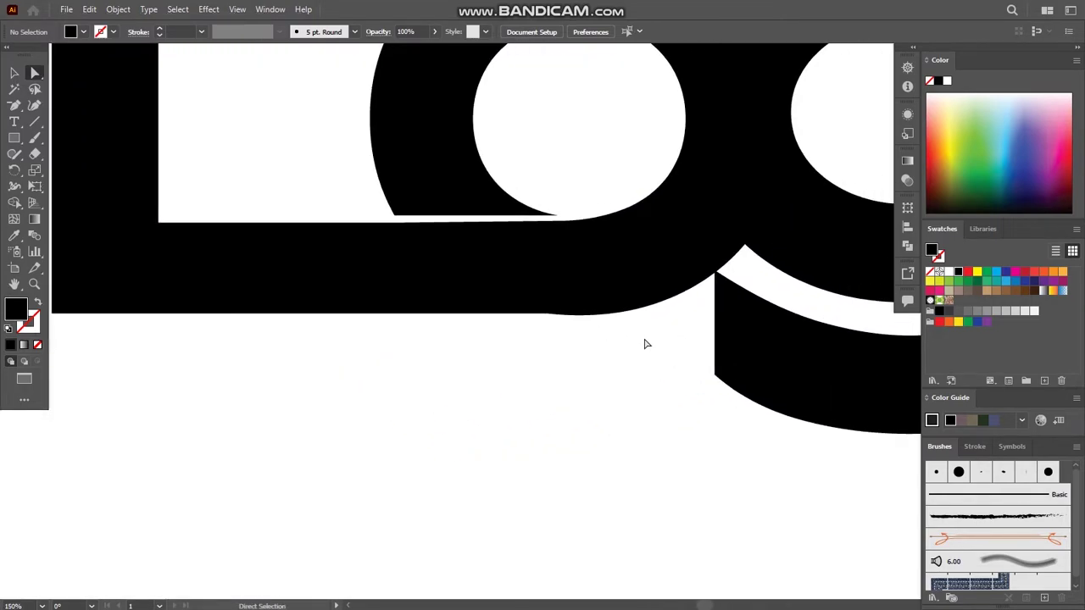
{"action": "scroll", "coordinate": [506, 226], "scroll_direction": "up", "scroll_amount": 1}
{"action": "scroll", "coordinate": [506, 225], "scroll_direction": "right", "scroll_amount": 1}
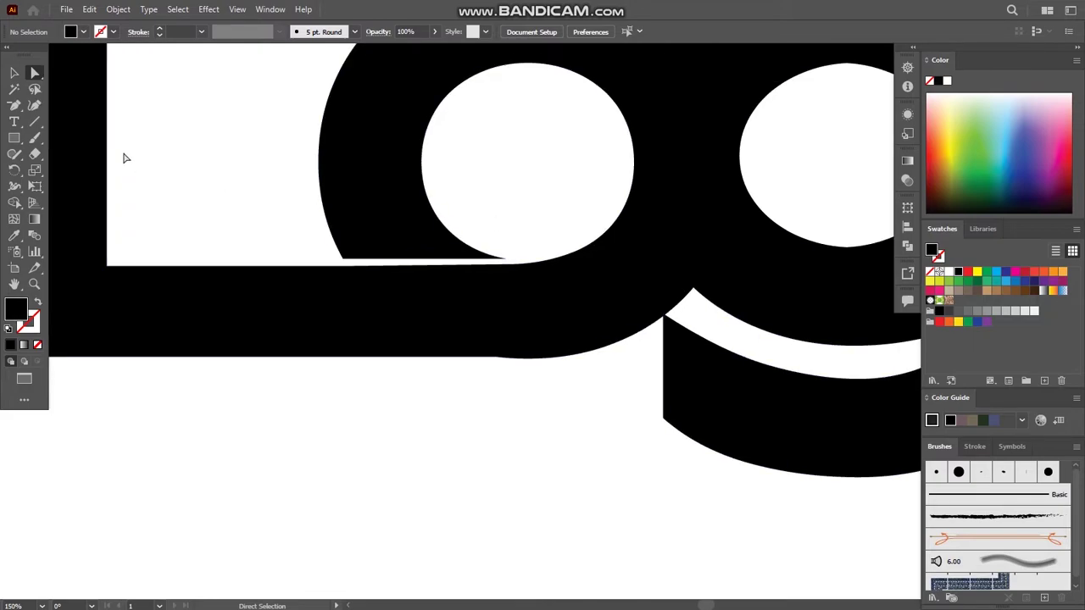
{"action": "left_click", "coordinate": [13, 105]}
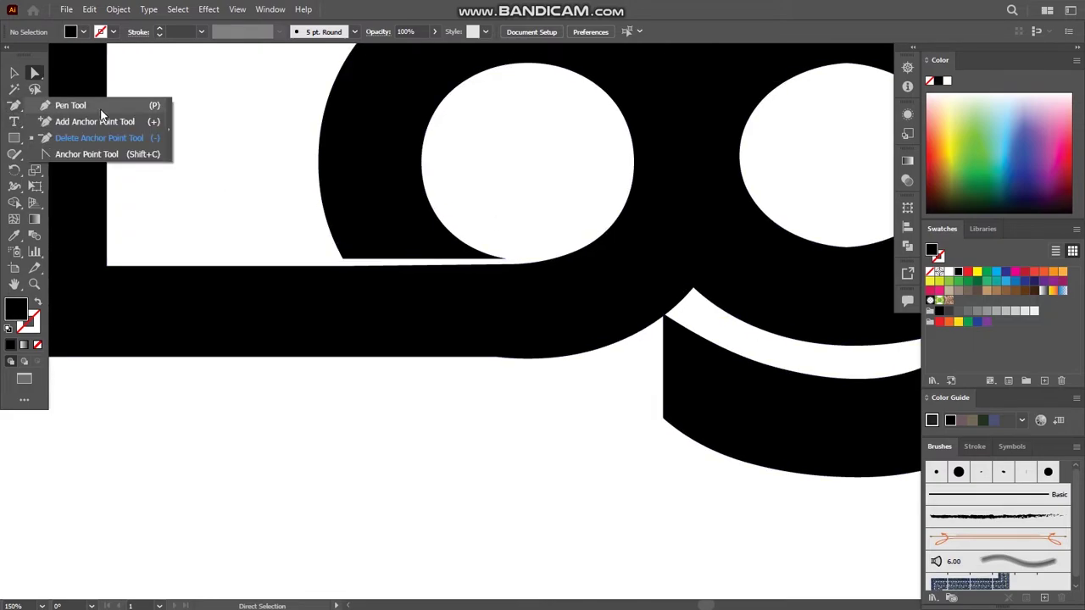
Draw an unfilled curved Pen path from the L's inner corner to below the L's base
{"action": "left_click", "coordinate": [324, 215]}
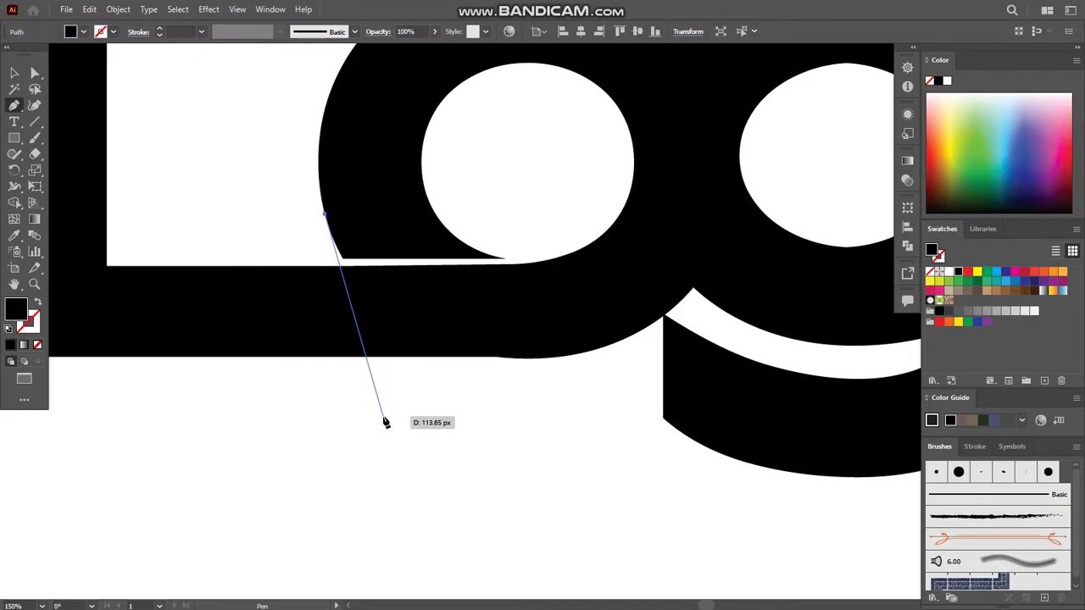
{"action": "key", "text": "Escape"}
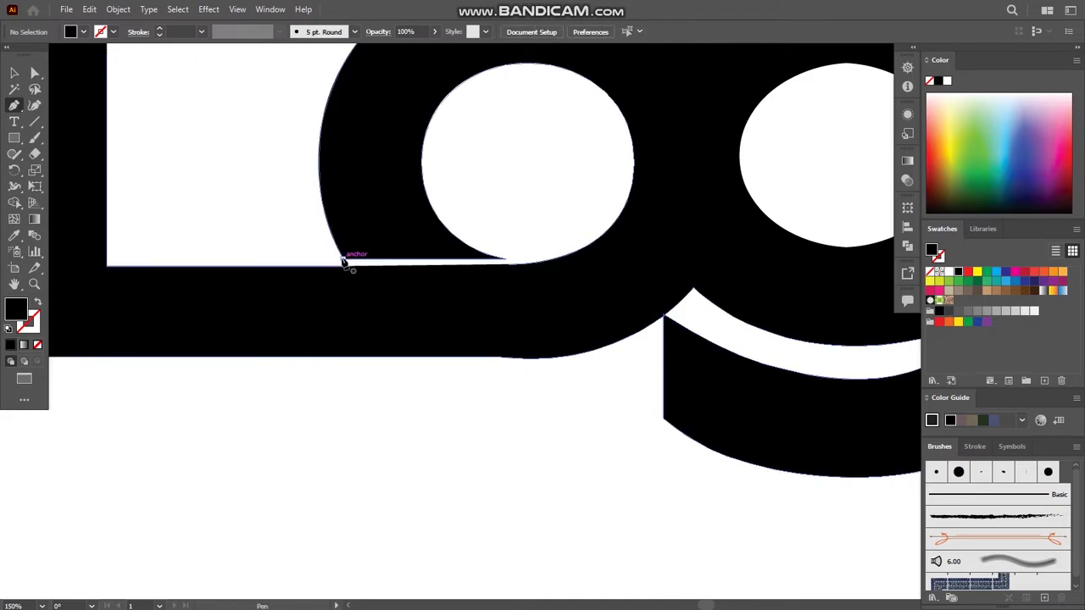
{"action": "left_click", "coordinate": [343, 259]}
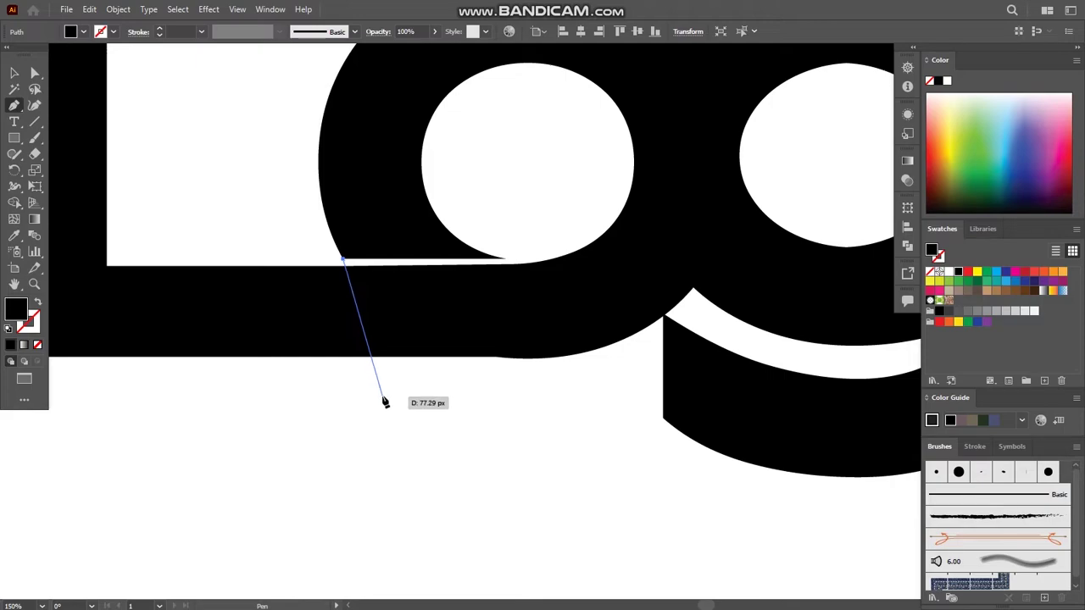
{"action": "left_click_drag", "start_coordinate": [384, 395], "coordinate": [405, 413]}
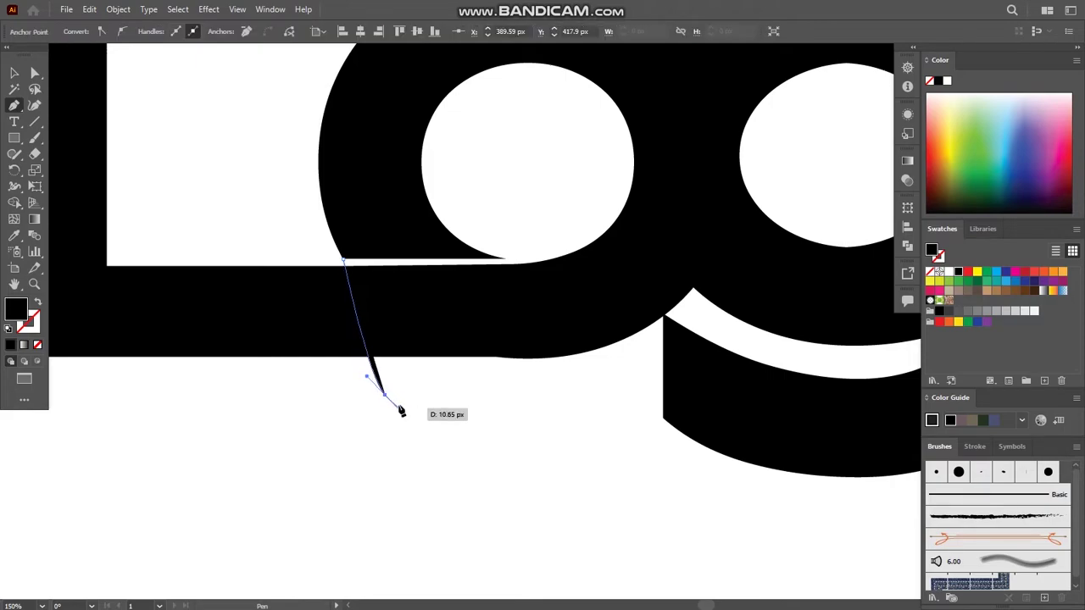
{"action": "left_click", "coordinate": [14, 74]}
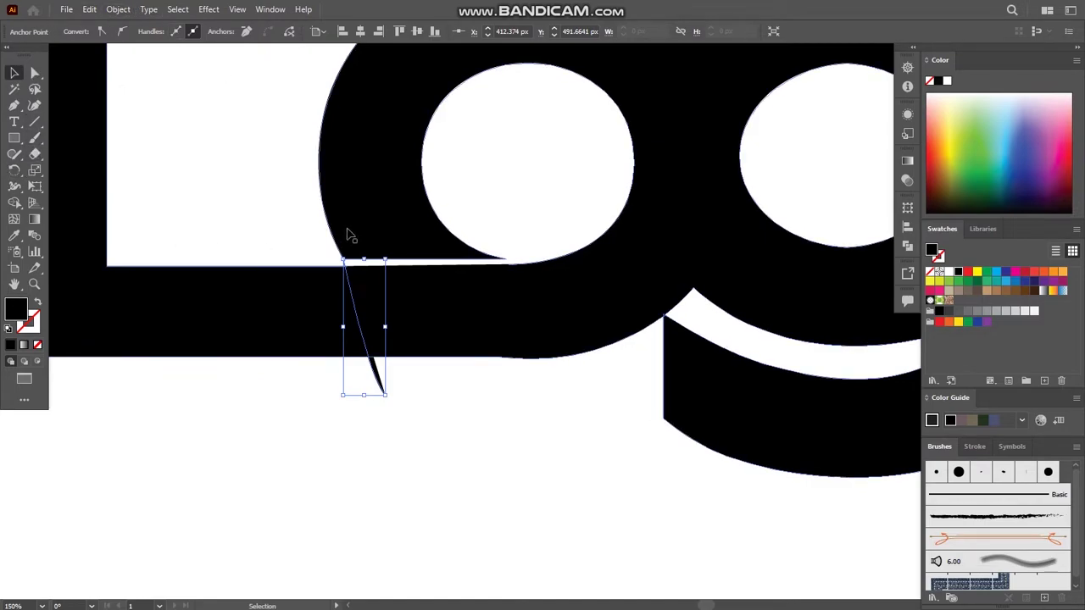
{"action": "left_click", "coordinate": [38, 303]}
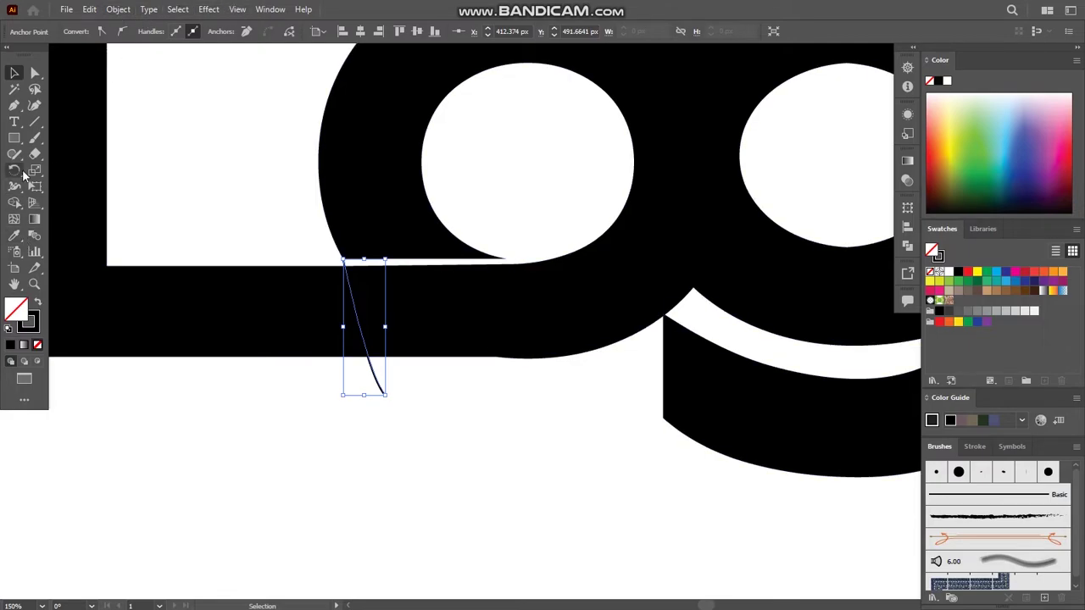
{"action": "left_click_drag", "start_coordinate": [265, 234], "coordinate": [404, 448]}
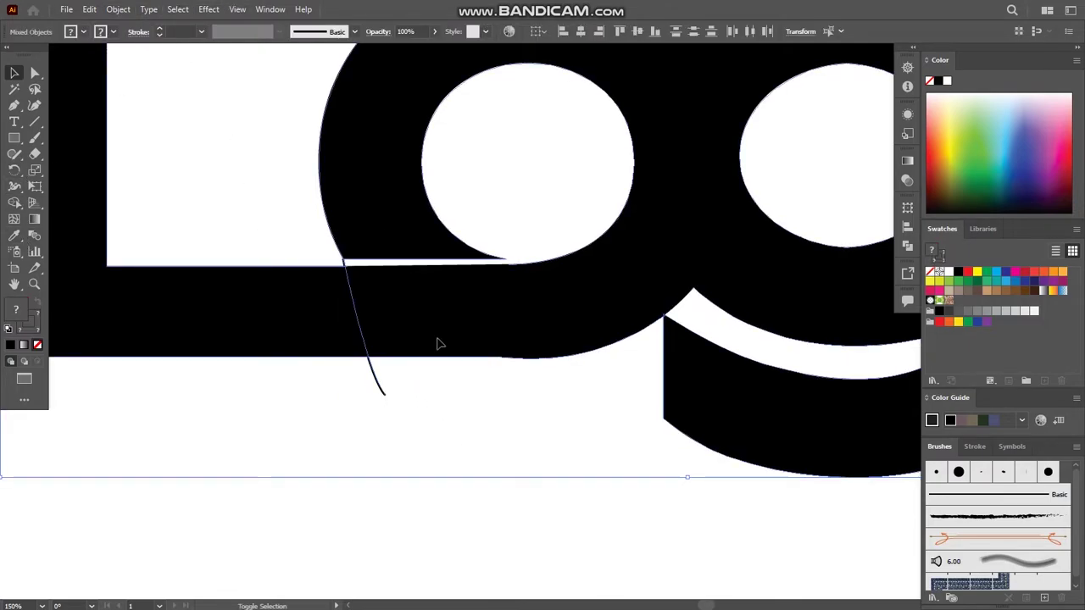
Give the curved line a 6 pt stroke and expand it into a shape
{"action": "left_click", "coordinate": [200, 31]}
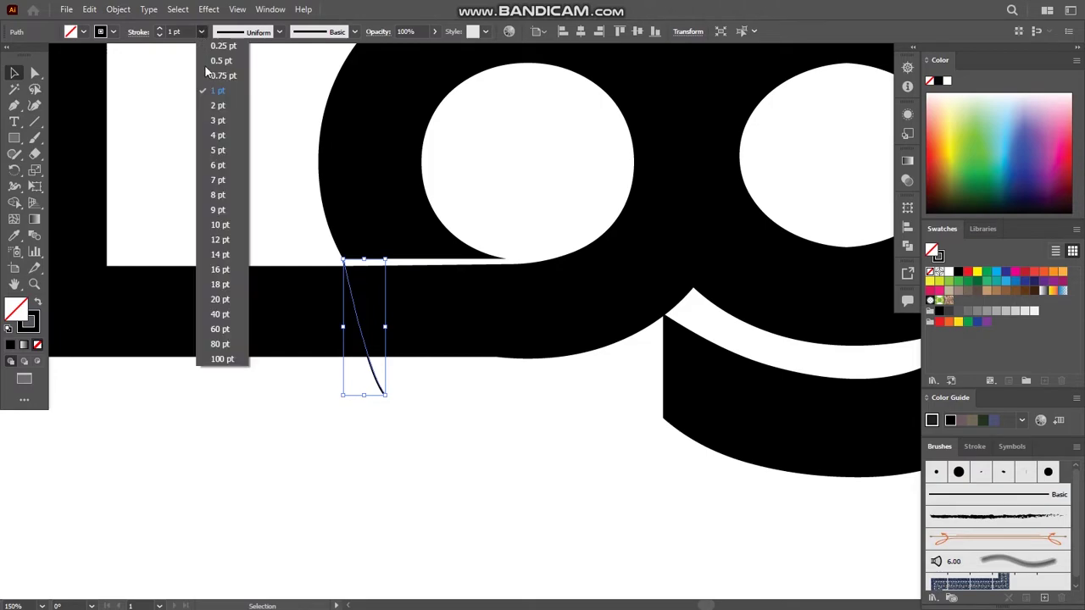
{"action": "left_click", "coordinate": [219, 163]}
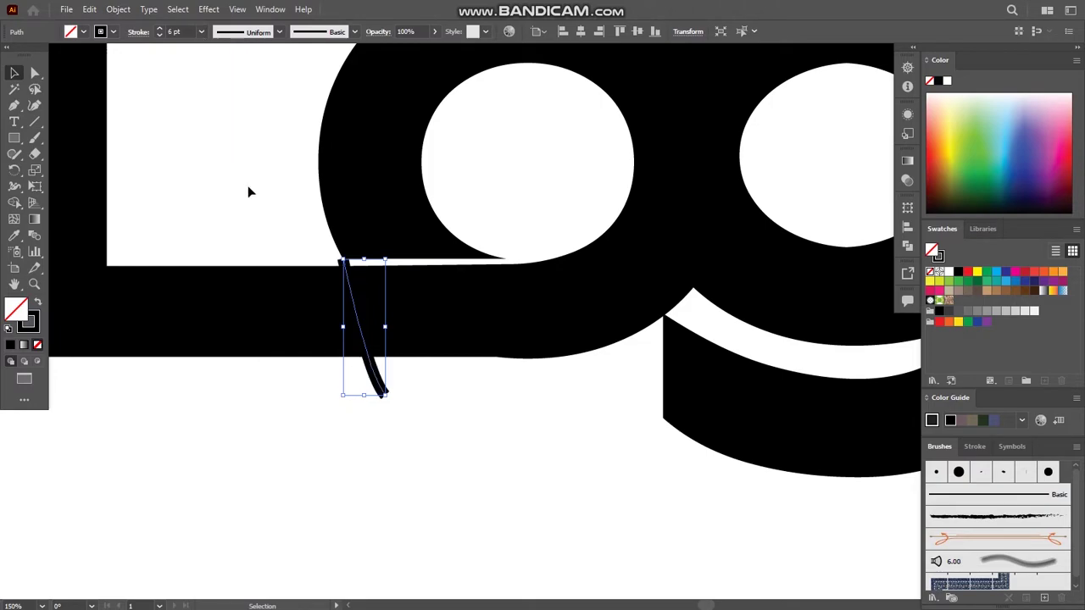
{"action": "left_click", "coordinate": [118, 10]}
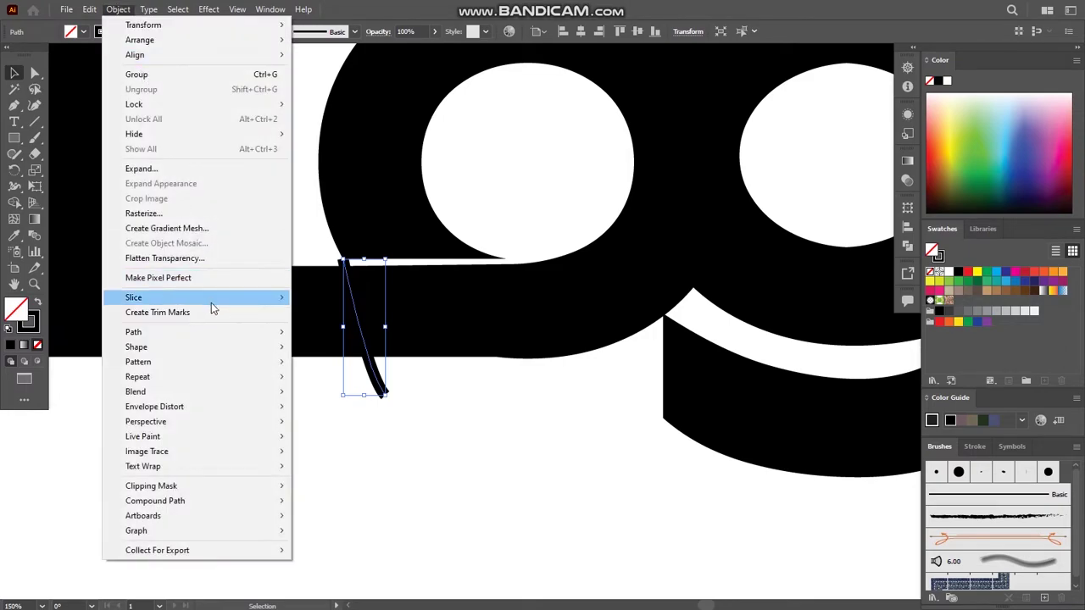
{"action": "left_click", "coordinate": [206, 170]}
{"action": "left_click", "coordinate": [500, 374]}
Shape-build away the strip across the L's base, its top piece and its tail
{"action": "key", "text": "ctrl+a"}
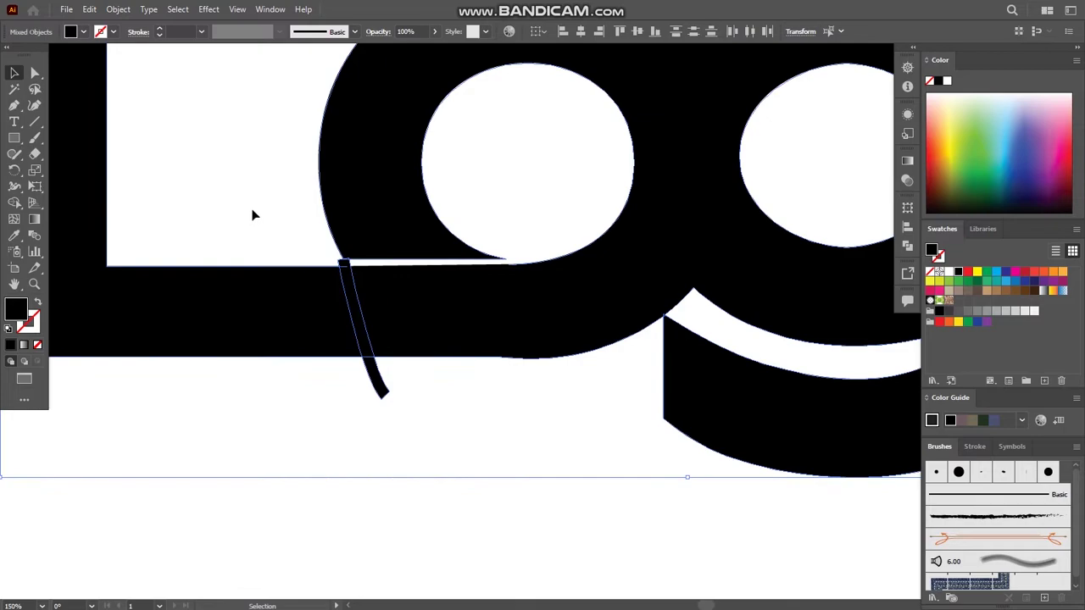
{"action": "left_click", "coordinate": [15, 203]}
{"action": "scroll", "coordinate": [342, 314], "scroll_direction": "up", "scroll_amount": 1}
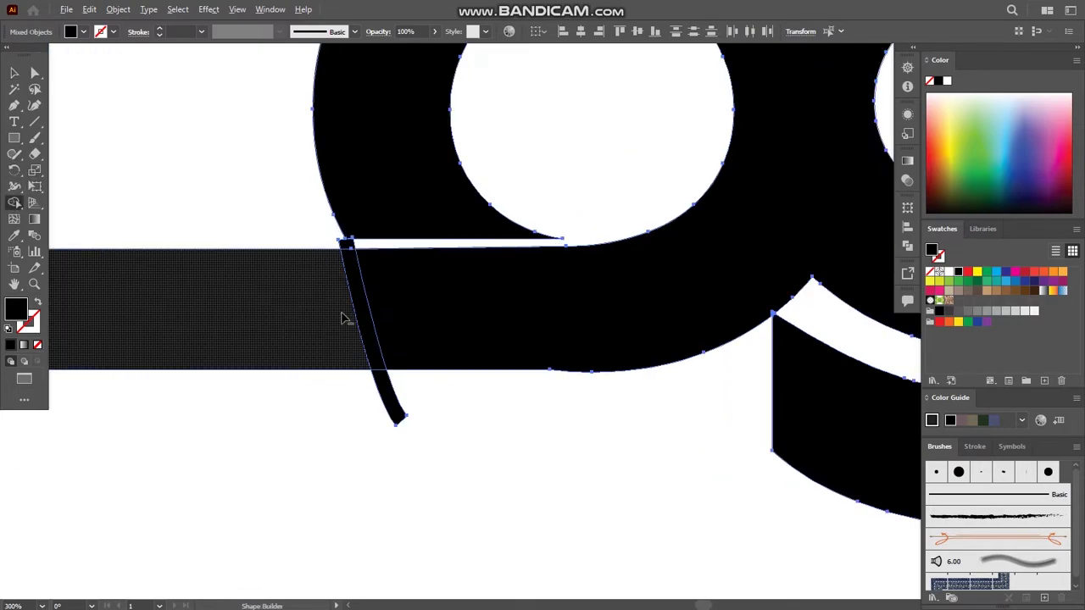
{"action": "scroll", "coordinate": [342, 315], "scroll_direction": "up", "scroll_amount": 3}
{"action": "left_click", "coordinate": [380, 308], "text": "alt"}
{"action": "left_click", "coordinate": [351, 182], "text": "alt"}
{"action": "left_click", "coordinate": [435, 479], "text": "alt"}
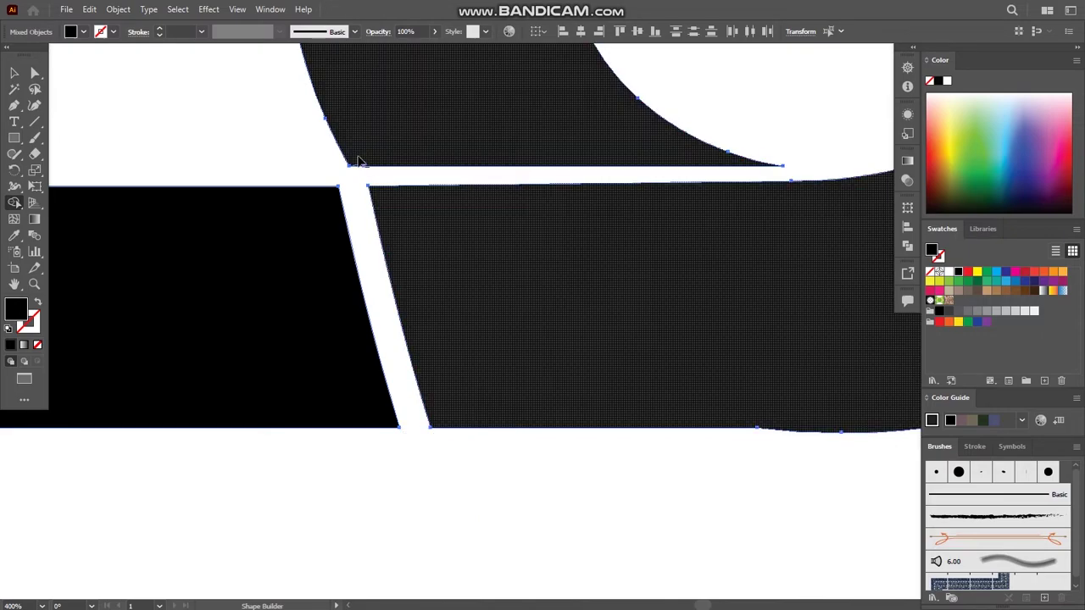
{"action": "scroll", "coordinate": [364, 189], "scroll_direction": "up", "scroll_amount": 3}
{"action": "scroll", "coordinate": [356, 191], "scroll_direction": "down", "scroll_amount": 2}
Select and delete the small leftover piece at the L–o joint
{"action": "left_click", "coordinate": [15, 74]}
{"action": "left_click", "coordinate": [254, 187]}
{"action": "left_click", "coordinate": [355, 183]}
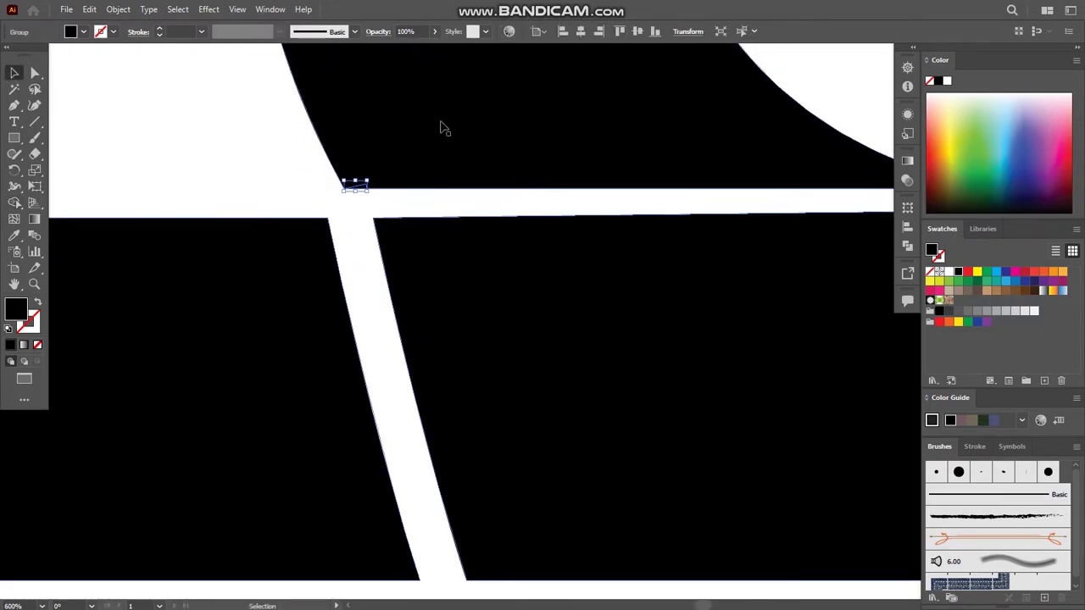
{"action": "key", "text": "Delete"}
{"action": "scroll", "coordinate": [366, 190], "scroll_direction": "down", "scroll_amount": 2}
{"action": "scroll", "coordinate": [412, 187], "scroll_direction": "down", "scroll_amount": 2}
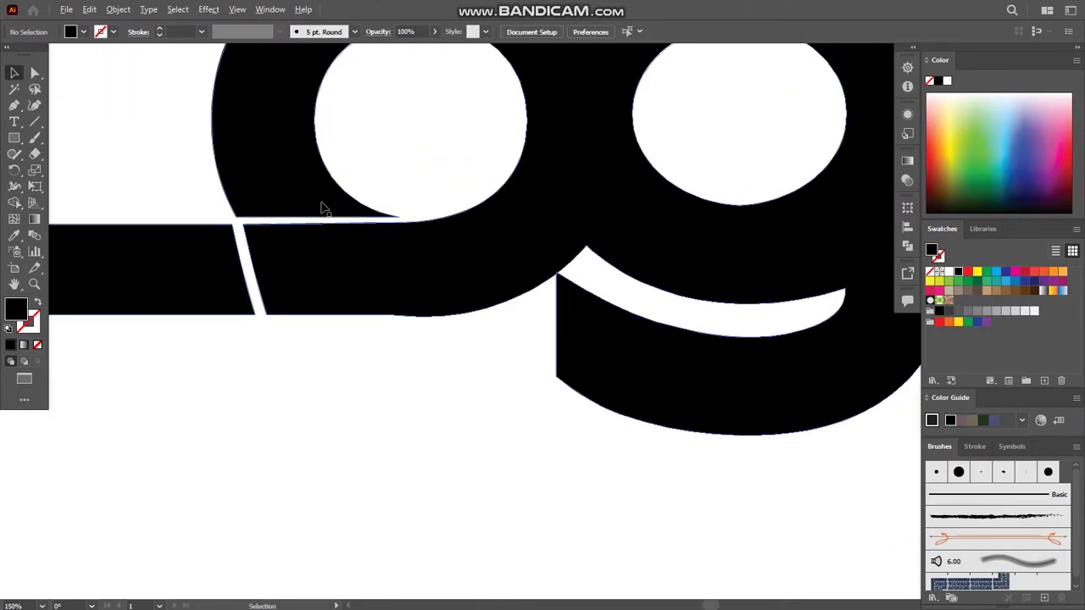
{"action": "scroll", "coordinate": [322, 208], "scroll_direction": "down", "scroll_amount": 2}
{"action": "scroll", "coordinate": [280, 219], "scroll_direction": "up", "scroll_amount": 4}
{"action": "scroll", "coordinate": [272, 223], "scroll_direction": "up", "scroll_amount": 2}
{"action": "scroll", "coordinate": [311, 204], "scroll_direction": "up", "scroll_amount": 1}
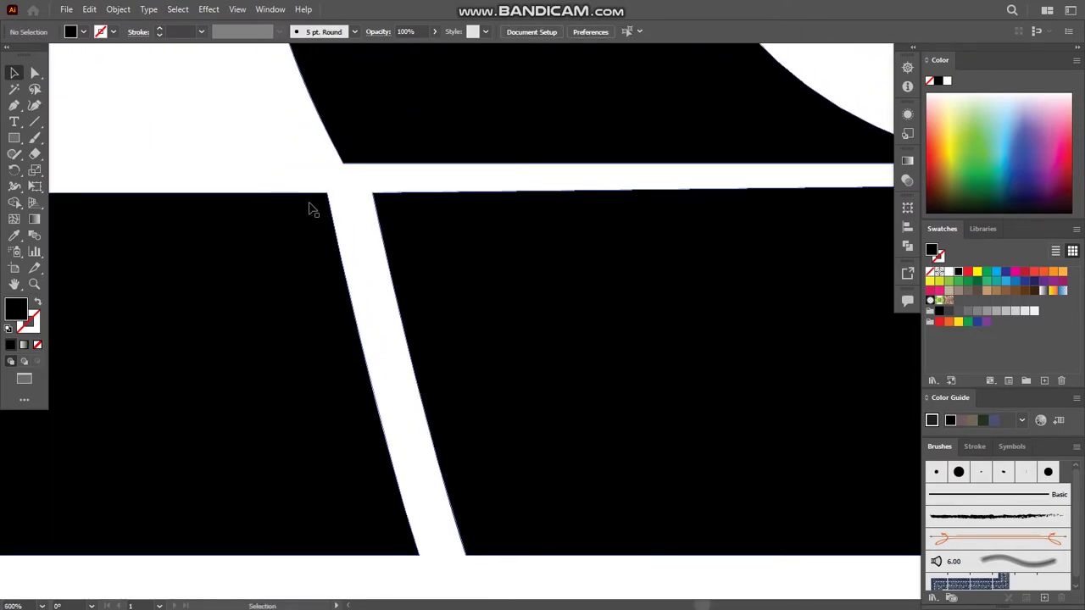
{"action": "scroll", "coordinate": [313, 212], "scroll_direction": "down", "scroll_amount": 2}
{"action": "scroll", "coordinate": [332, 254], "scroll_direction": "down", "scroll_amount": 1}
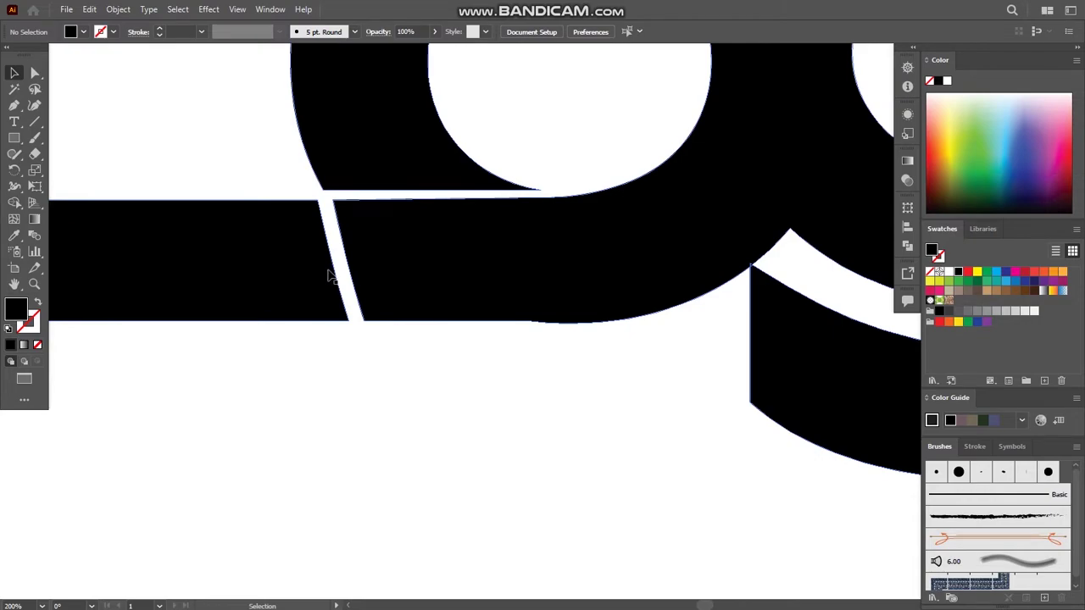
{"action": "scroll", "coordinate": [329, 275], "scroll_direction": "up", "scroll_amount": 1}
{"action": "scroll", "coordinate": [319, 234], "scroll_direction": "up", "scroll_amount": 1}
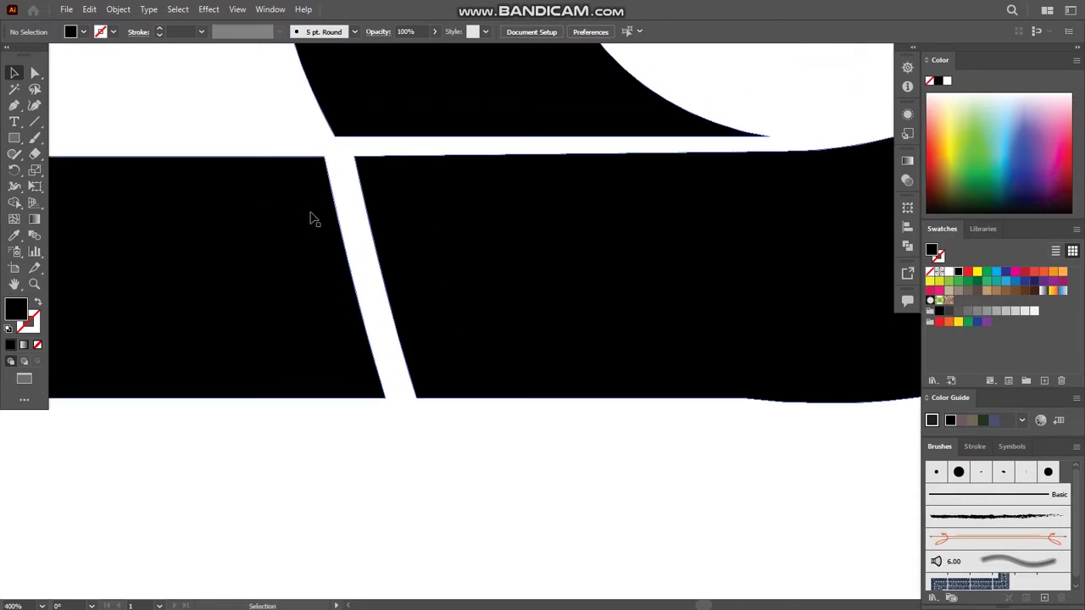
Undo to restore the strip and nudge it left and right to test its position
{"action": "key", "text": "ctrl+z"}
{"action": "key", "text": "ctrl+z"}
{"action": "key", "text": "v"}
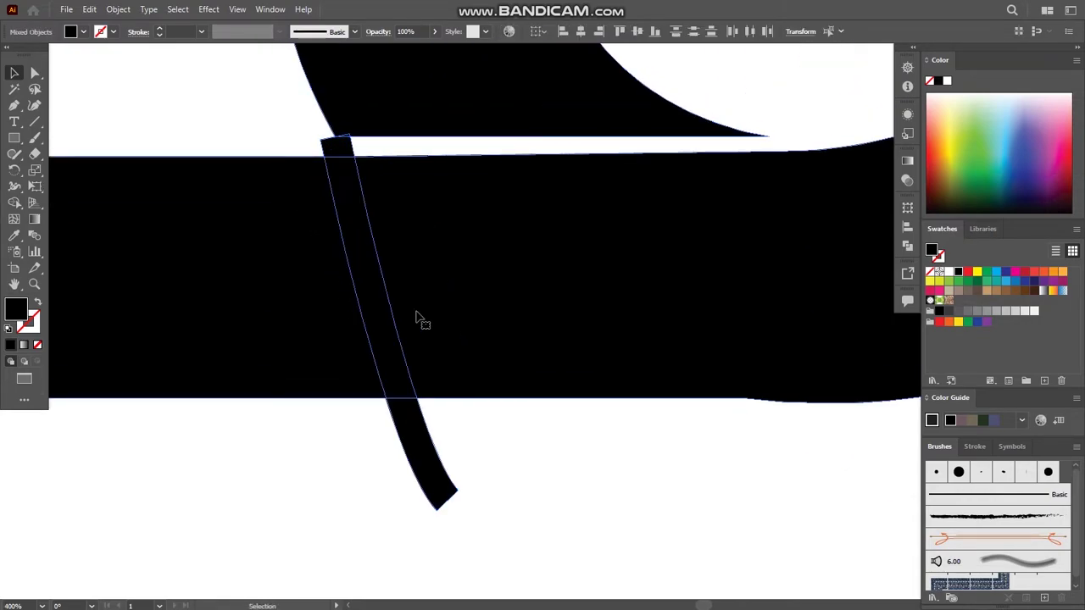
{"action": "left_click", "coordinate": [535, 470]}
{"action": "left_click", "coordinate": [375, 165]}
{"action": "key", "text": "Left"}
{"action": "key", "text": "Left"}
{"action": "key", "text": "Left"}
{"action": "key", "text": "Right"}
{"action": "key", "text": "Left"}
{"action": "key", "text": "Left"}
{"action": "key", "text": "Right"}
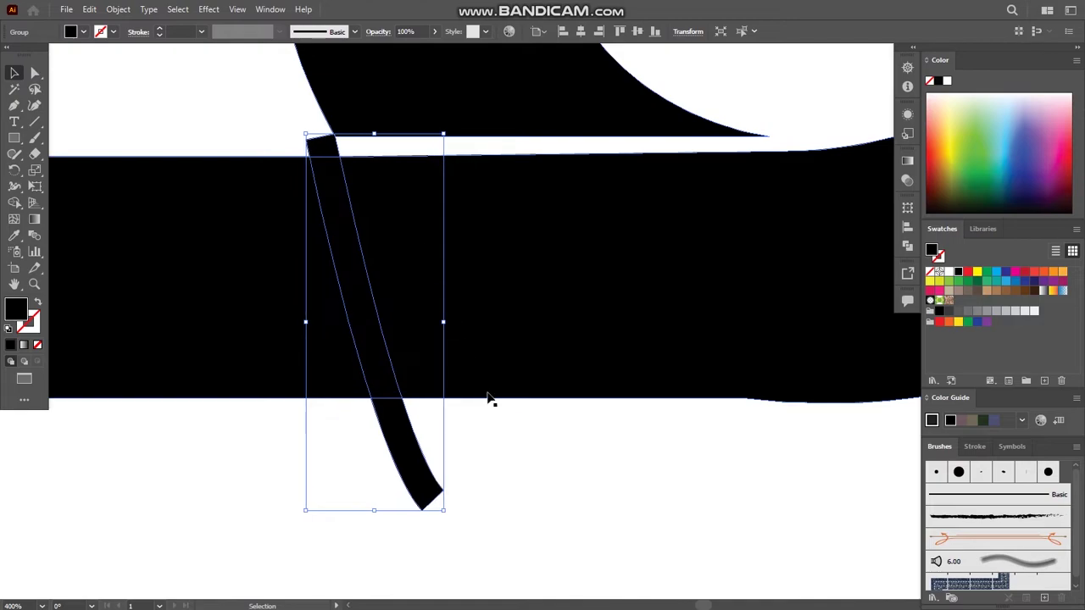
Redo the Shape Builder cut, removing the strip, corner piece and tail below the base
{"action": "left_click_drag", "start_coordinate": [527, 512], "coordinate": [344, 354]}
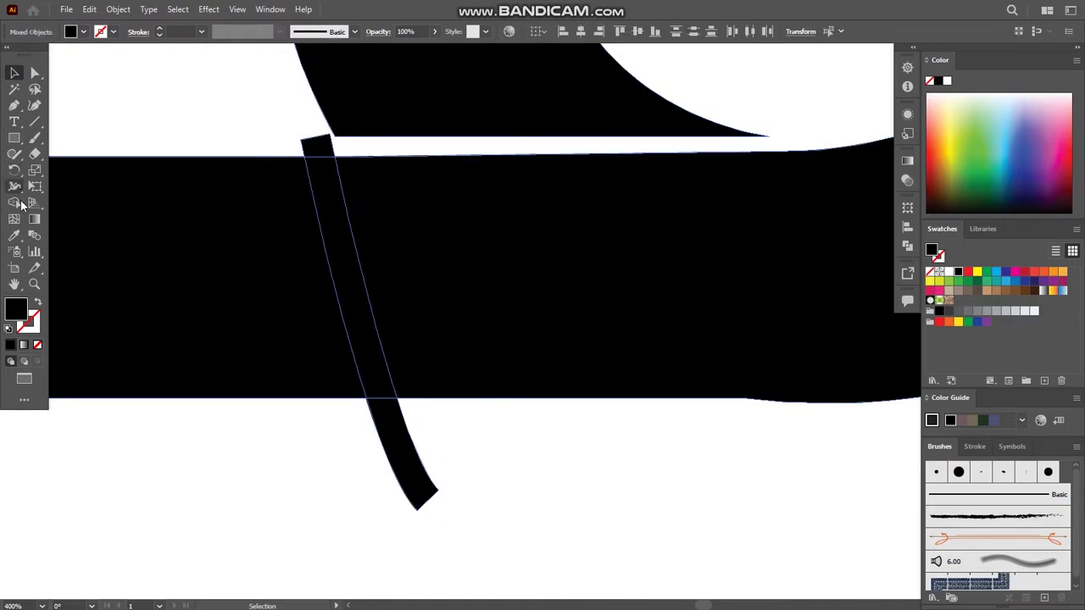
{"action": "left_click", "coordinate": [14, 203]}
{"action": "left_click_drag", "start_coordinate": [337, 161], "coordinate": [386, 386]}
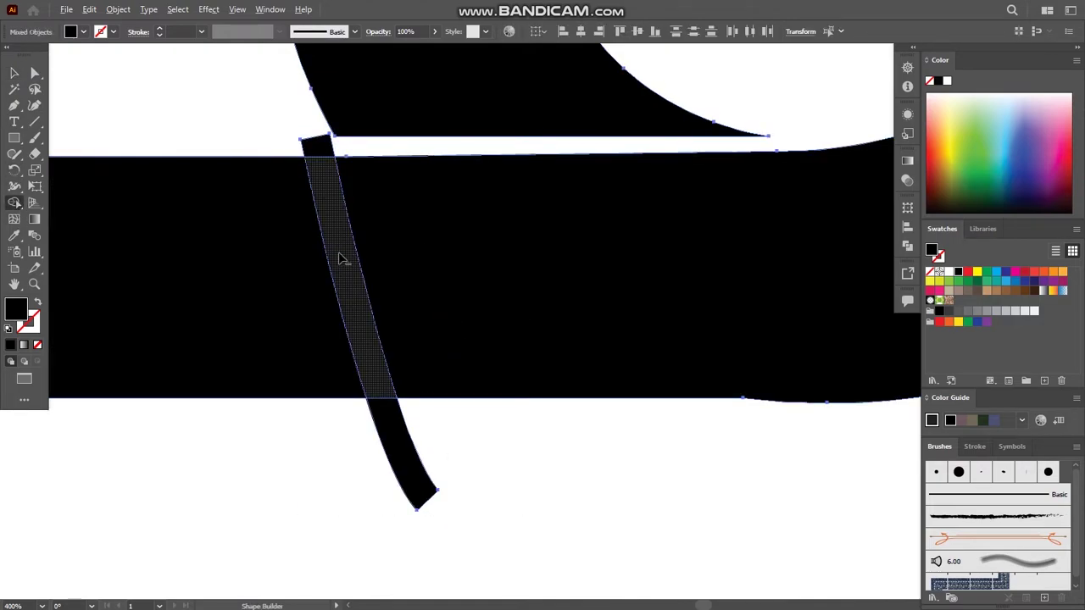
{"action": "left_click", "coordinate": [317, 146], "text": "alt"}
{"action": "left_click", "coordinate": [399, 448], "text": "alt"}
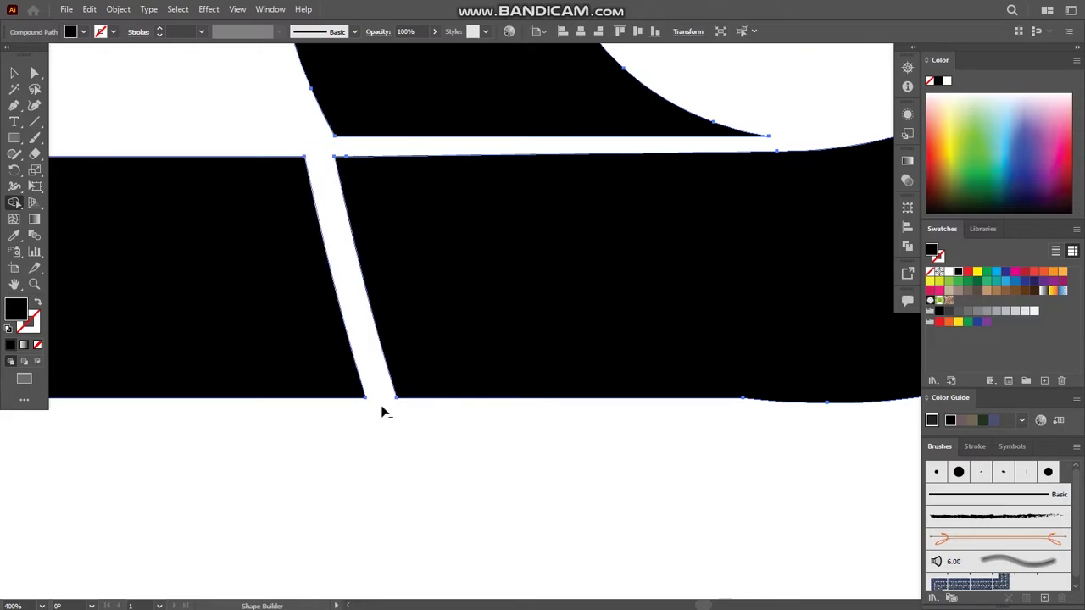
{"action": "left_click", "coordinate": [10, 70]}
{"action": "left_click", "coordinate": [254, 465]}
{"action": "key", "text": "ctrl+minus"}
{"action": "key", "text": "ctrl+minus"}
{"action": "key", "text": "ctrl+minus"}
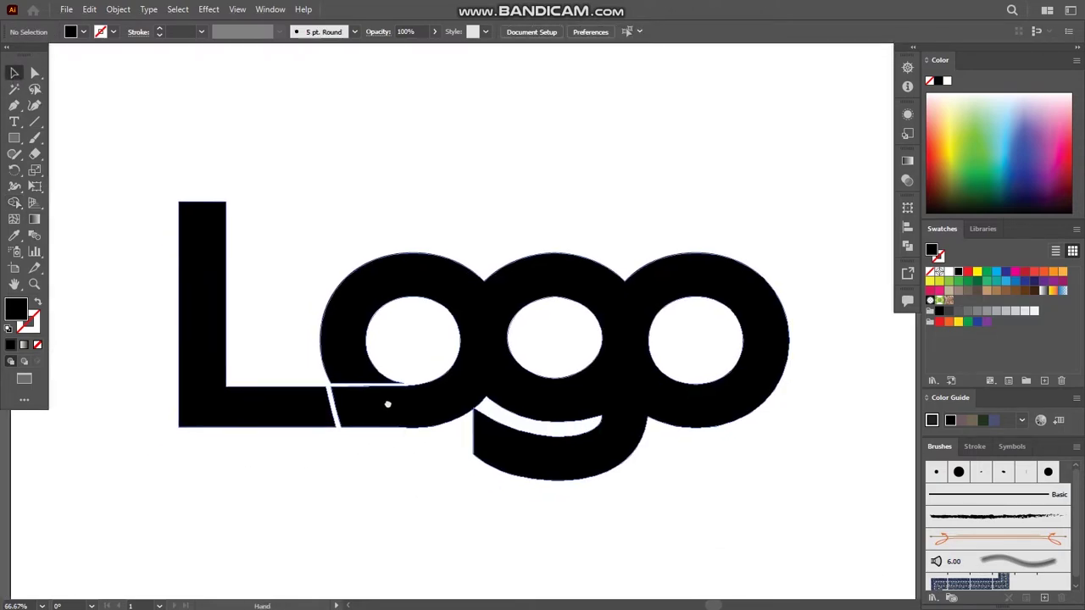
Draw a curved Pen path from the o–g junction into the first o's counter, black stroke, no fill
{"action": "left_click_drag", "start_coordinate": [429, 443], "coordinate": [293, 424]}
{"action": "scroll", "coordinate": [303, 385], "scroll_direction": "up", "scroll_amount": 2}
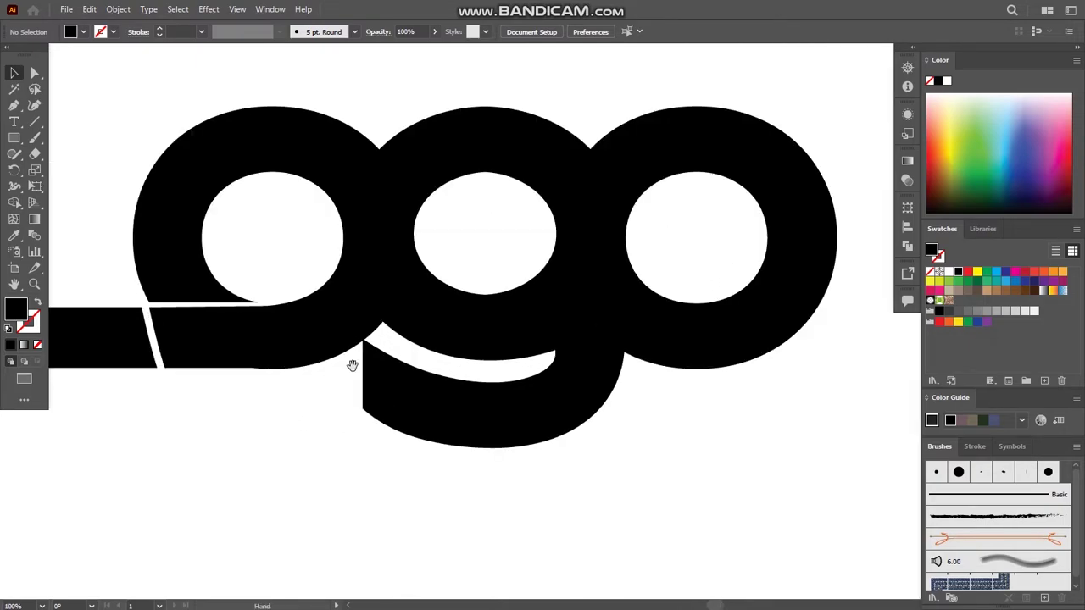
{"action": "scroll", "coordinate": [267, 382], "scroll_direction": "up", "scroll_amount": 2}
{"action": "left_click_drag", "start_coordinate": [364, 397], "coordinate": [371, 450]}
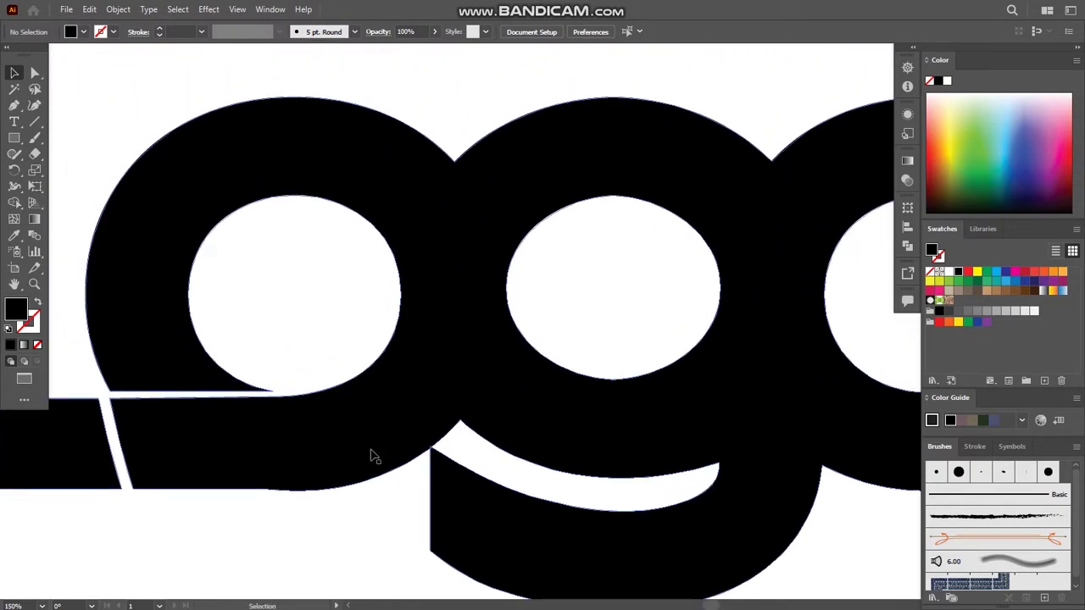
{"action": "left_click", "coordinate": [15, 105]}
{"action": "left_click", "coordinate": [426, 167]}
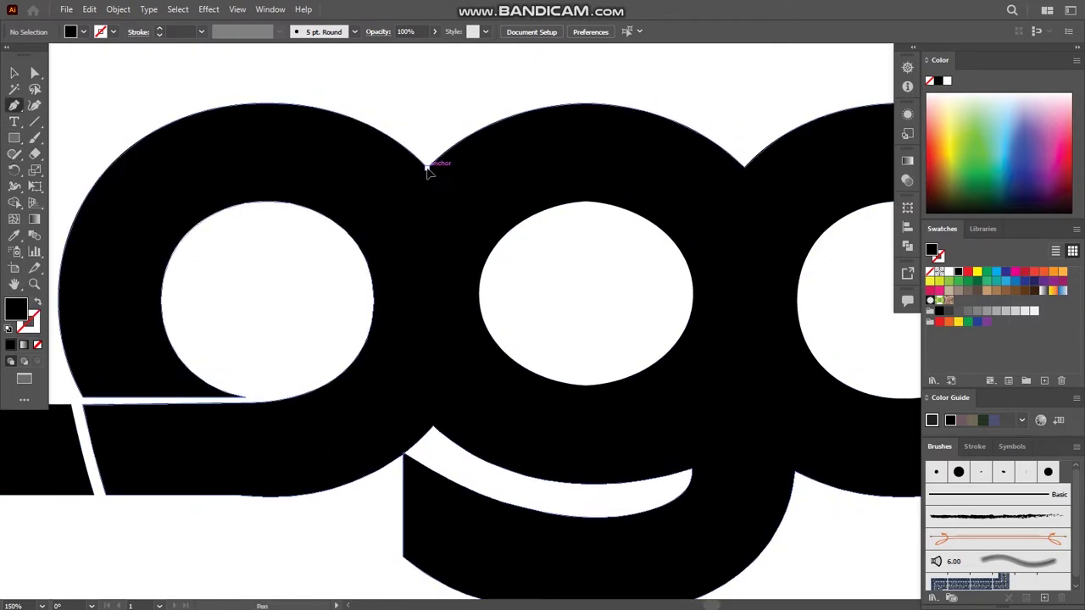
{"action": "left_click_drag", "start_coordinate": [365, 259], "coordinate": [367, 282]}
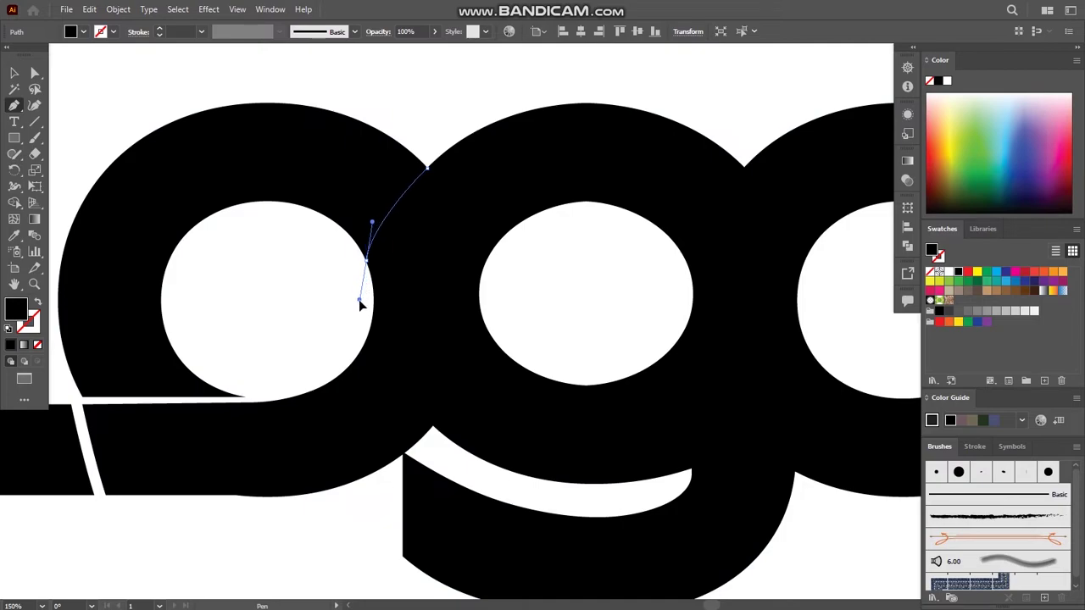
{"action": "key", "text": "ctrl+z"}
{"action": "left_click_drag", "start_coordinate": [372, 276], "coordinate": [377, 324]}
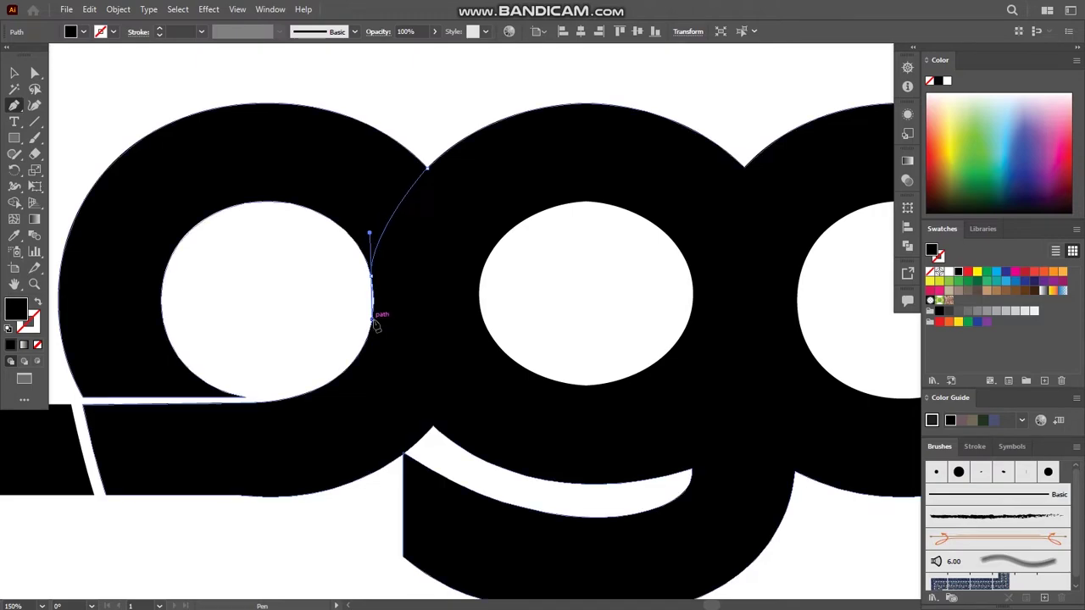
{"action": "left_click", "coordinate": [370, 276]}
{"action": "left_click", "coordinate": [15, 72]}
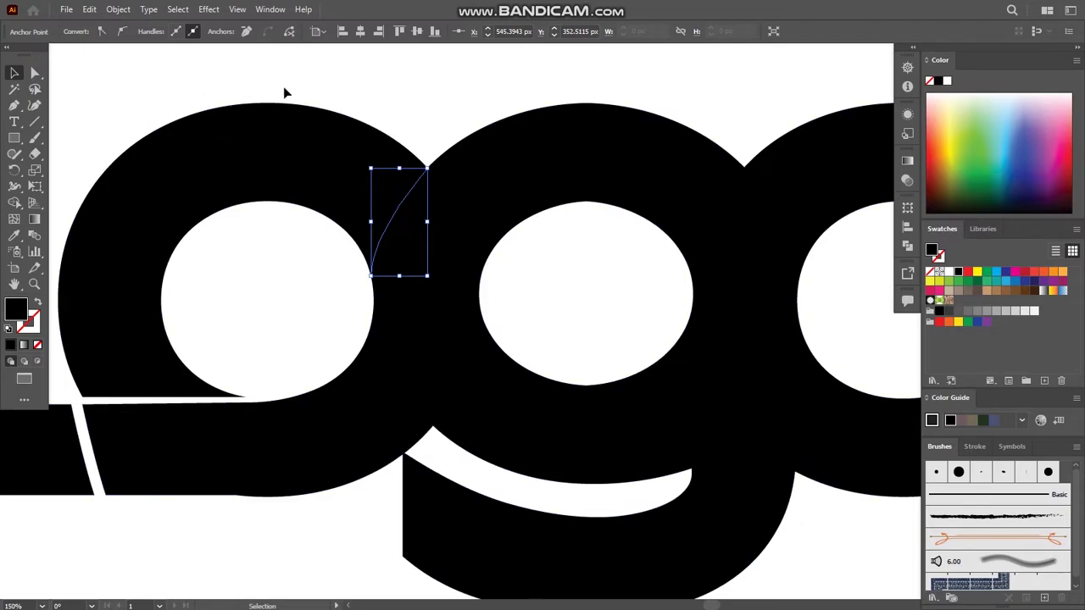
{"action": "key", "text": "shift+x"}
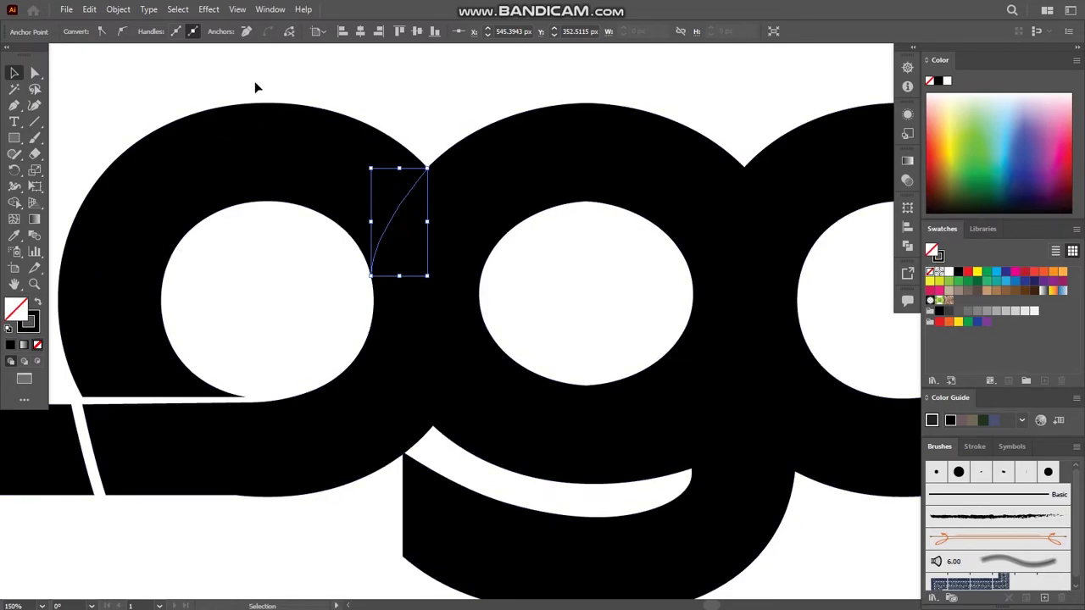
Give the curve a 6 pt stroke and expand it into a filled shape
{"action": "left_click_drag", "start_coordinate": [254, 83], "coordinate": [498, 311]}
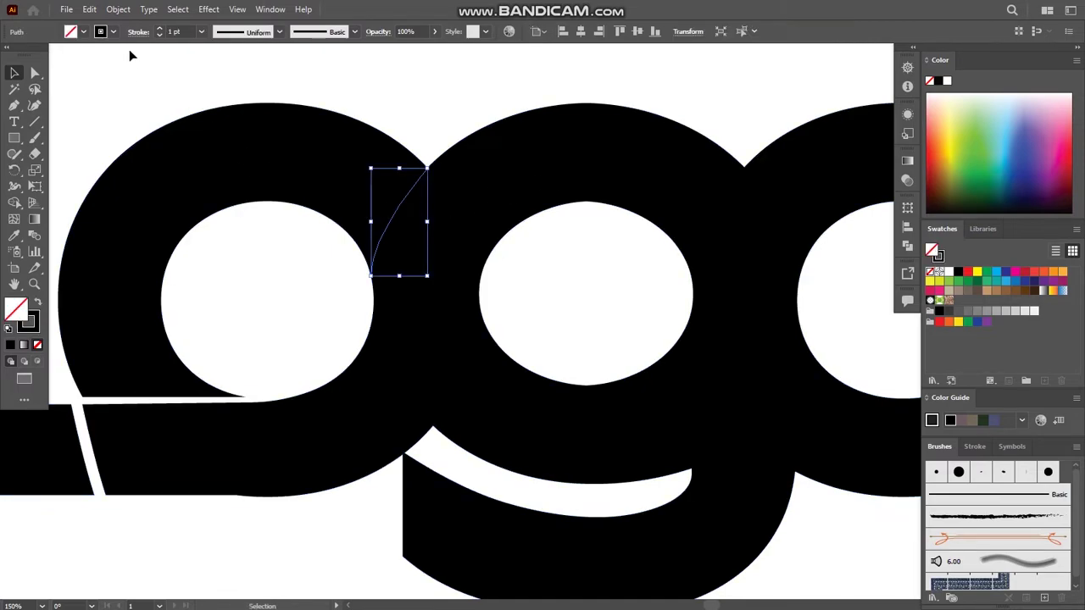
{"action": "left_click", "coordinate": [201, 33]}
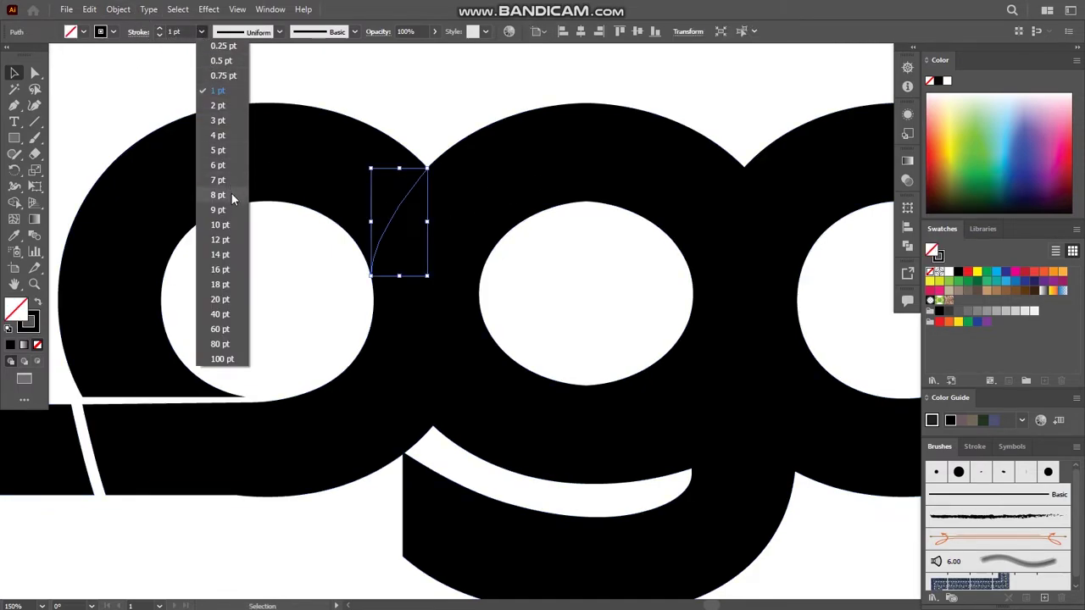
{"action": "left_click", "coordinate": [232, 165]}
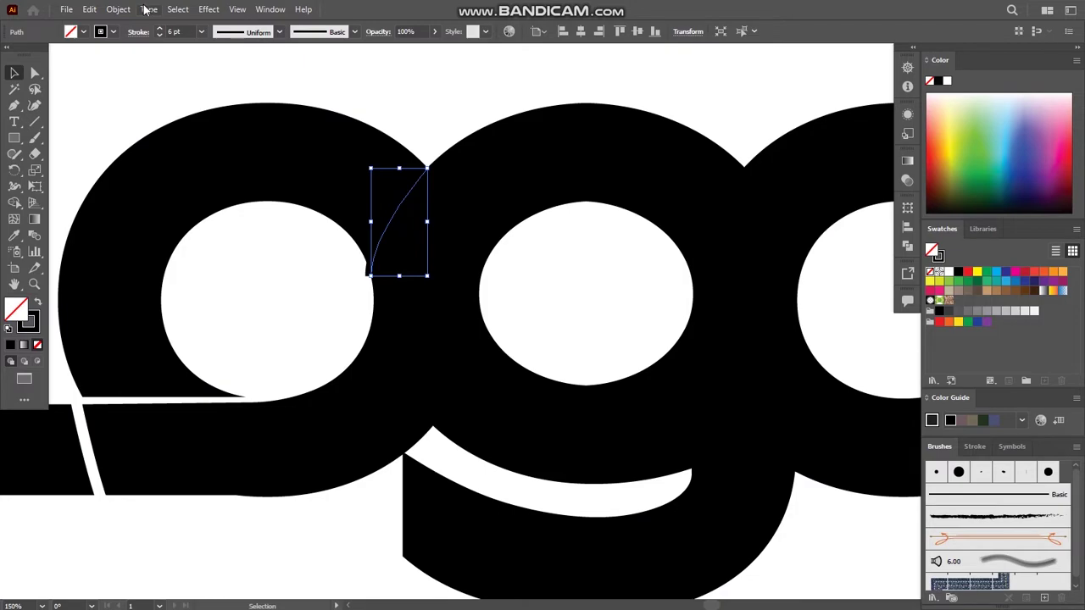
{"action": "left_click", "coordinate": [123, 9]}
{"action": "left_click", "coordinate": [194, 168]}
{"action": "left_click", "coordinate": [508, 374]}
Shape-build away the curved strip and a leftover piece beside the o–g gap
{"action": "left_click", "coordinate": [325, 96]}
{"action": "left_click_drag", "start_coordinate": [308, 84], "coordinate": [523, 349]}
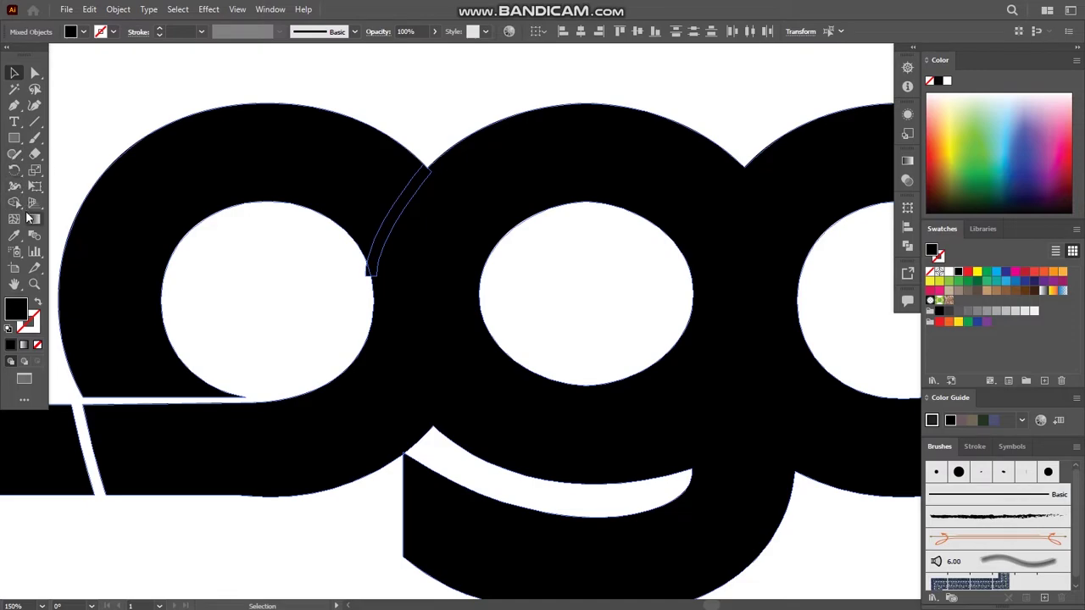
{"action": "left_click", "coordinate": [15, 203]}
{"action": "scroll", "coordinate": [392, 226], "scroll_direction": "up", "scroll_amount": 2}
{"action": "scroll", "coordinate": [392, 225], "scroll_direction": "up", "scroll_amount": 1}
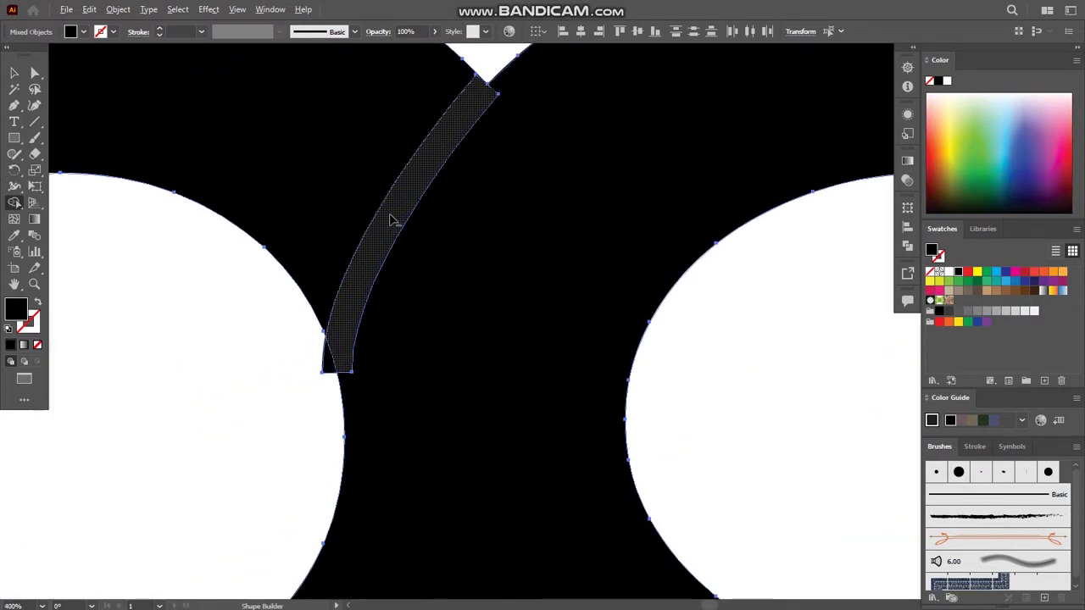
{"action": "left_click", "coordinate": [477, 95]}
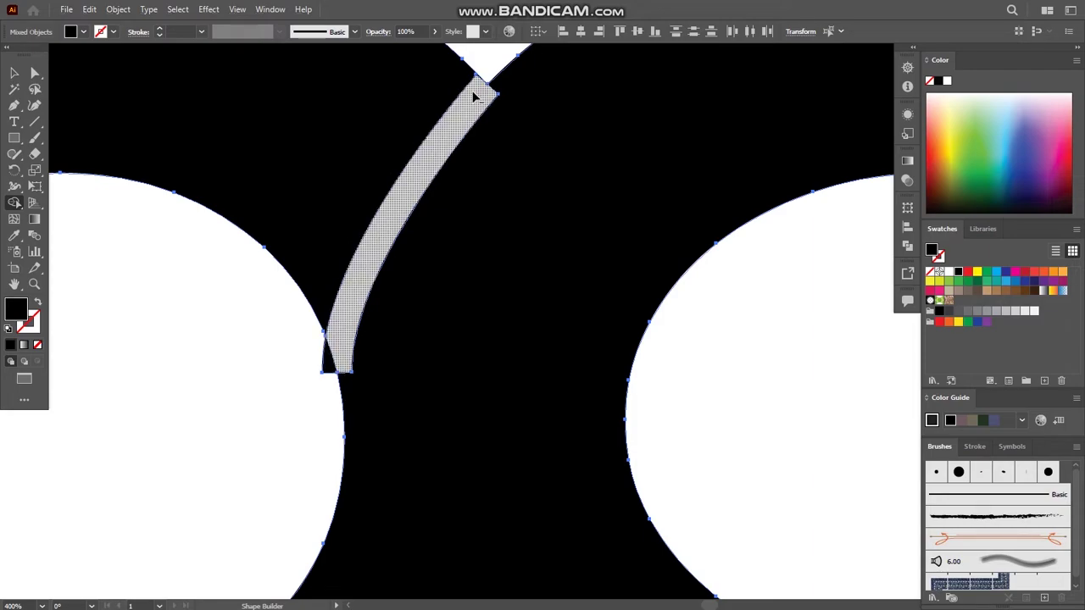
{"action": "scroll", "coordinate": [485, 85], "scroll_direction": "up", "scroll_amount": 1}
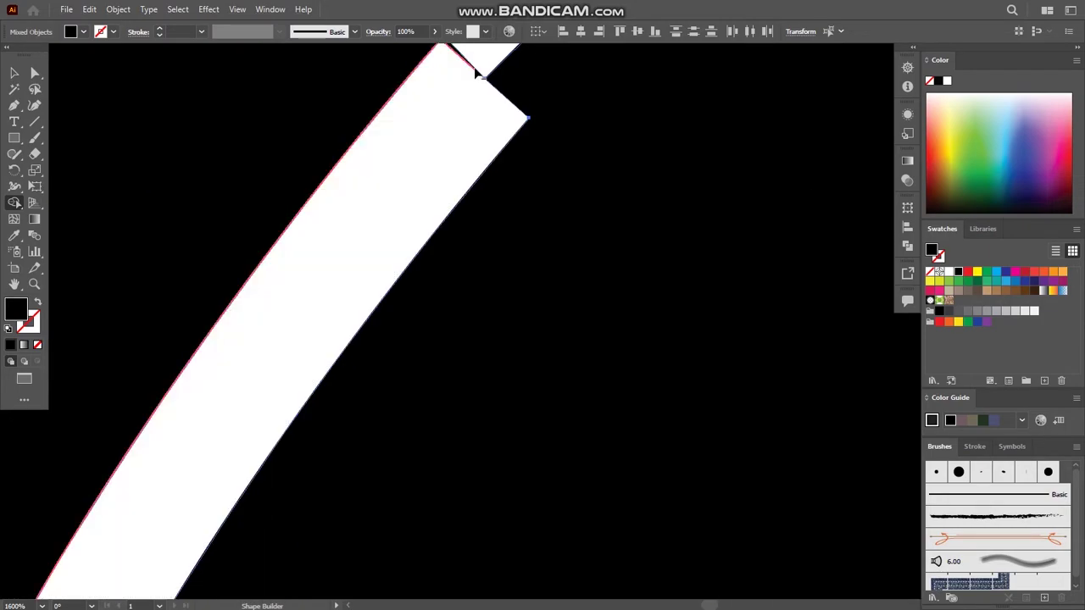
{"action": "left_click", "coordinate": [436, 105]}
Remove the small black triangle left at the gap's end with Shape Builder
{"action": "left_click_drag", "start_coordinate": [443, 113], "coordinate": [477, 158]}
{"action": "scroll", "coordinate": [475, 160], "scroll_direction": "up", "scroll_amount": 1}
{"action": "scroll", "coordinate": [508, 150], "scroll_direction": "up", "scroll_amount": 1}
{"action": "scroll", "coordinate": [466, 213], "scroll_direction": "up", "scroll_amount": 1}
{"action": "scroll", "coordinate": [454, 237], "scroll_direction": "up", "scroll_amount": 4}
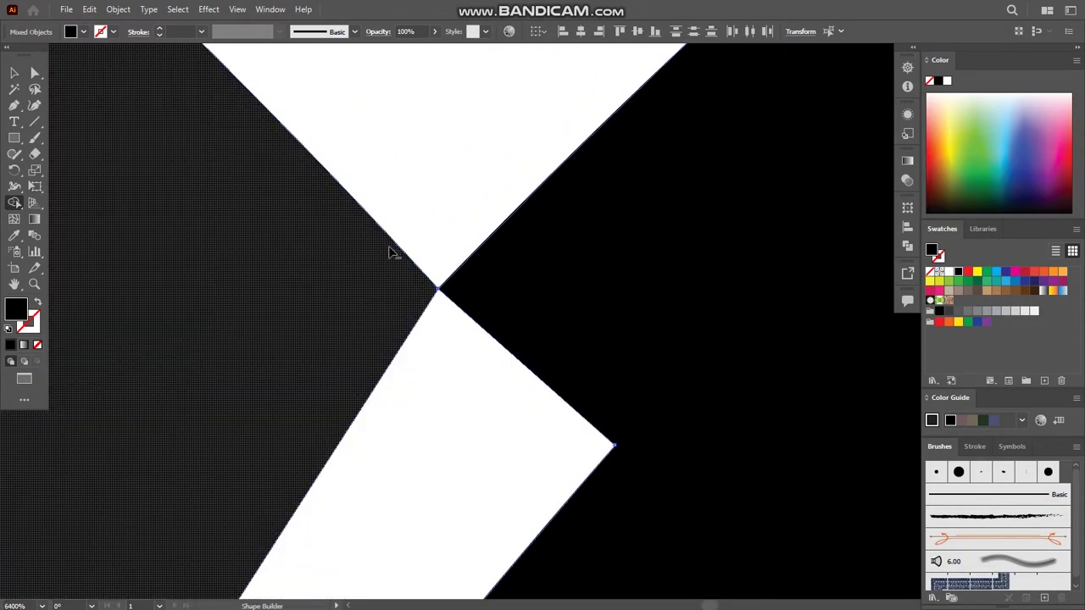
{"action": "scroll", "coordinate": [390, 252], "scroll_direction": "down", "scroll_amount": 4}
{"action": "scroll", "coordinate": [389, 251], "scroll_direction": "down", "scroll_amount": 4}
{"action": "scroll", "coordinate": [468, 233], "scroll_direction": "down", "scroll_amount": 3}
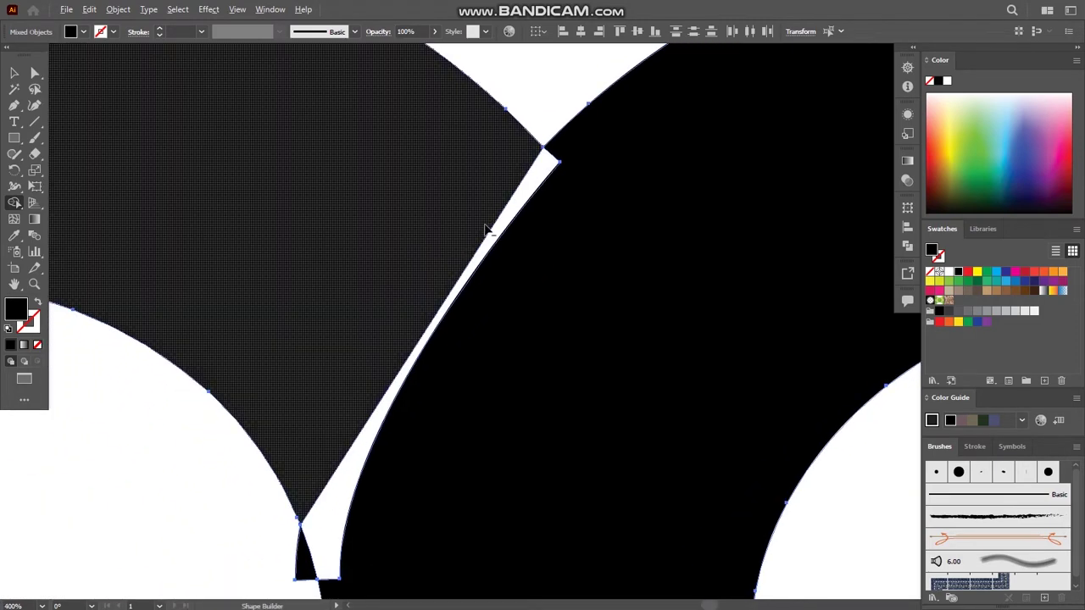
{"action": "scroll", "coordinate": [491, 223], "scroll_direction": "down", "scroll_amount": 3}
{"action": "key", "text": "ctrl+a"}
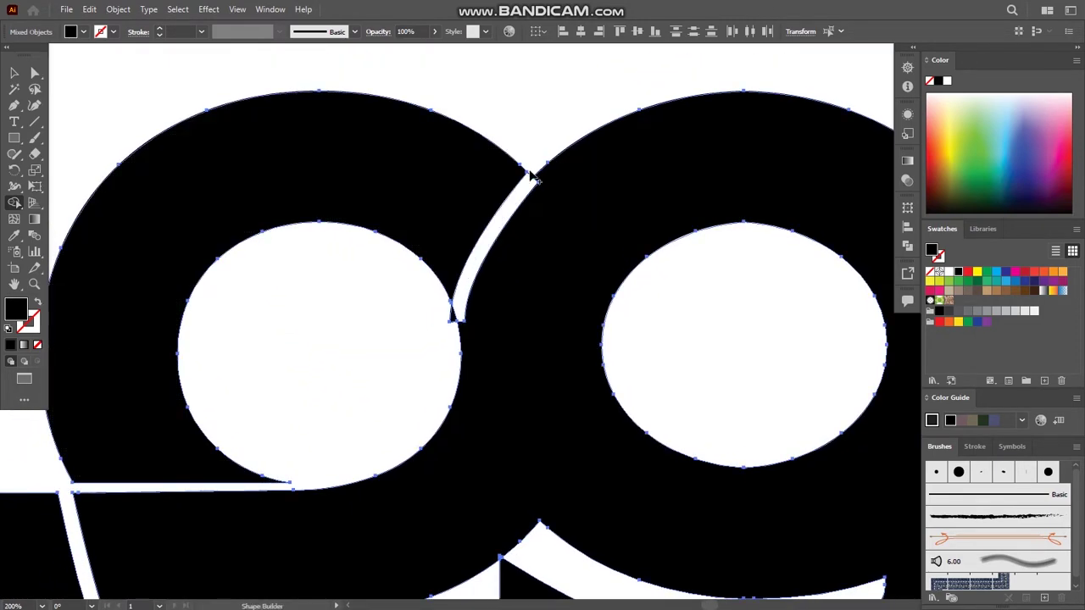
{"action": "scroll", "coordinate": [477, 308], "scroll_direction": "up", "scroll_amount": 5}
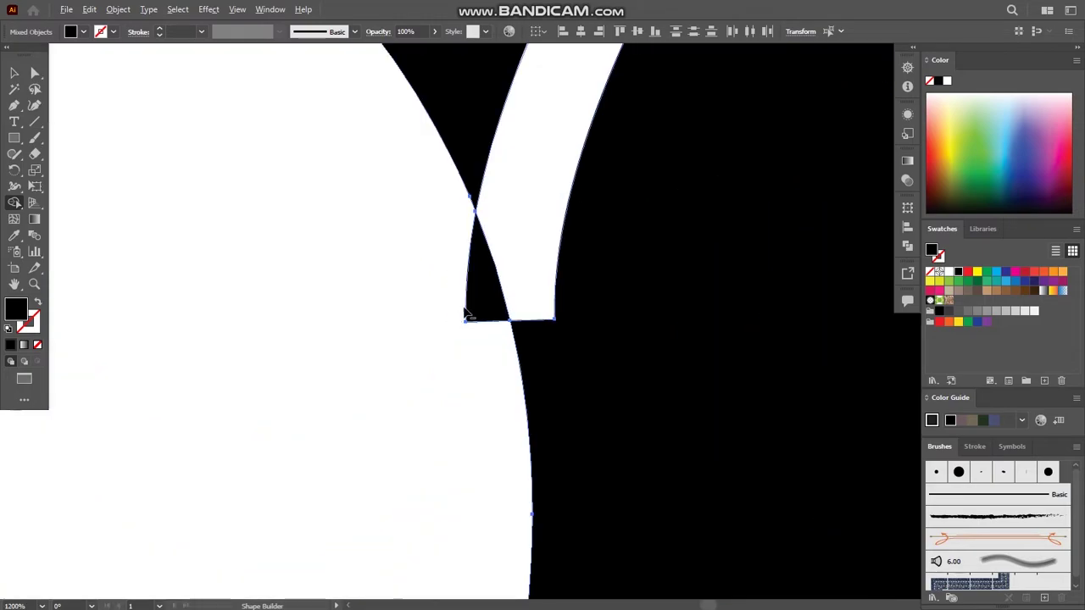
{"action": "left_click", "coordinate": [479, 307], "text": "alt"}
{"action": "scroll", "coordinate": [542, 184], "scroll_direction": "down", "scroll_amount": 5}
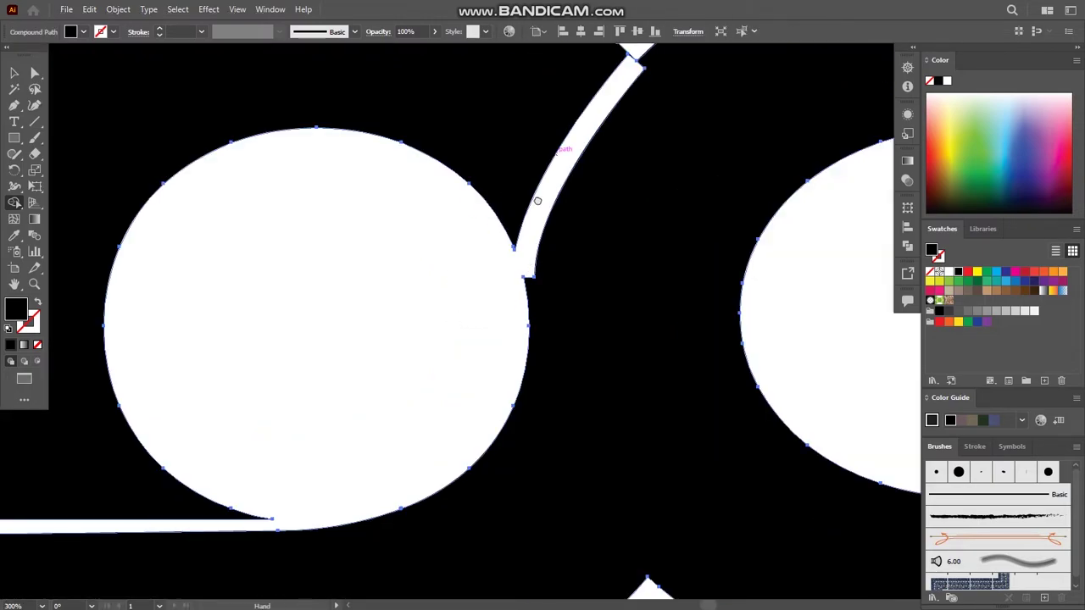
{"action": "scroll", "coordinate": [518, 223], "scroll_direction": "up", "scroll_amount": 1}
{"action": "scroll", "coordinate": [489, 247], "scroll_direction": "up", "scroll_amount": 2}
{"action": "scroll", "coordinate": [506, 235], "scroll_direction": "up", "scroll_amount": 2}
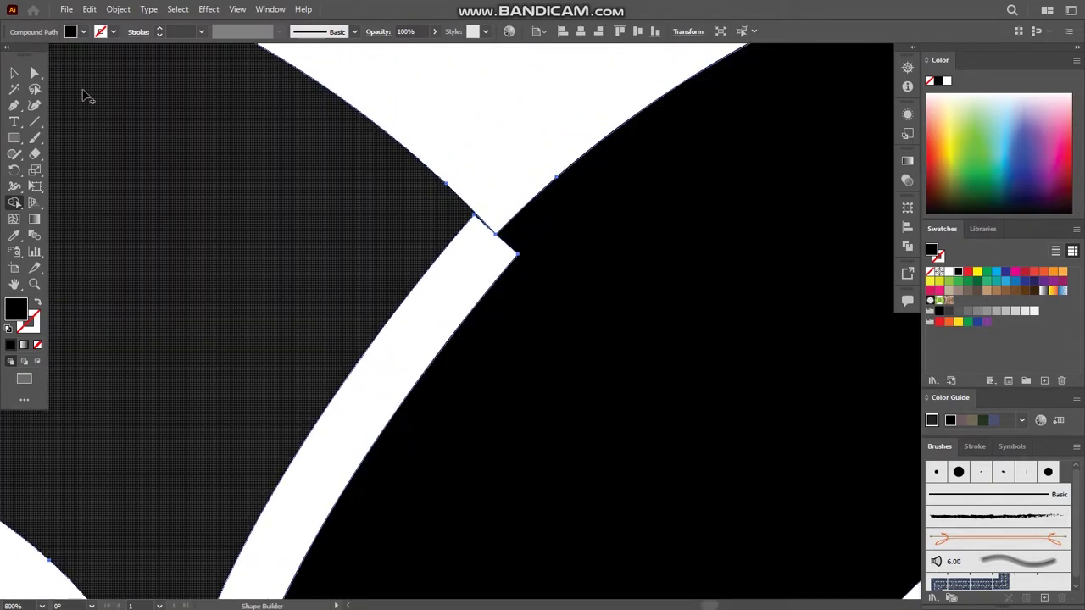
{"action": "key", "text": "a"}
{"action": "left_click", "coordinate": [491, 210]}
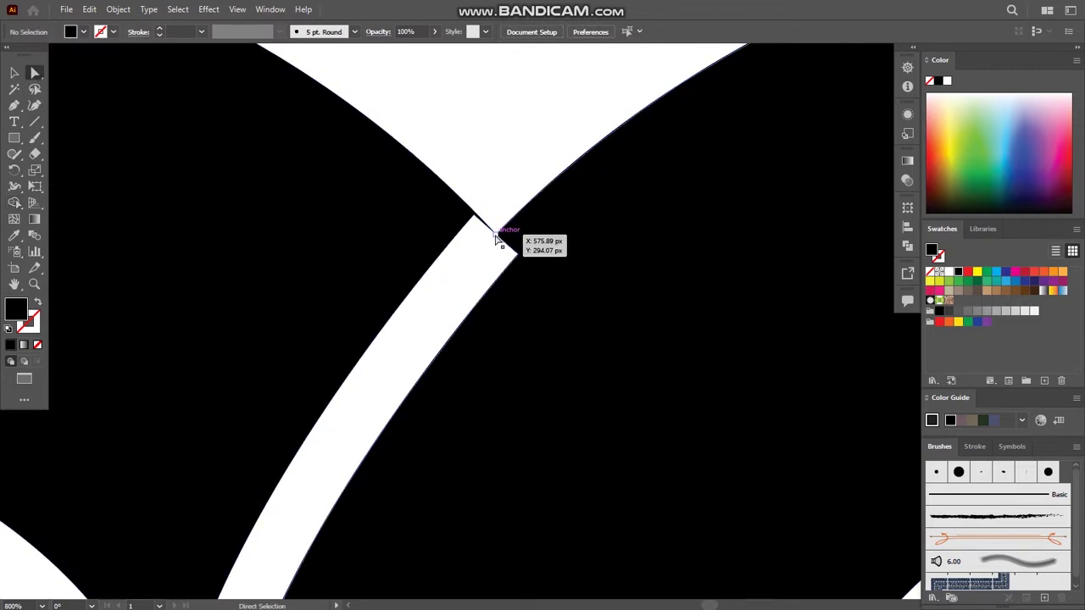
{"action": "scroll", "coordinate": [520, 242], "scroll_direction": "up", "scroll_amount": 3}
{"action": "left_click", "coordinate": [547, 278]}
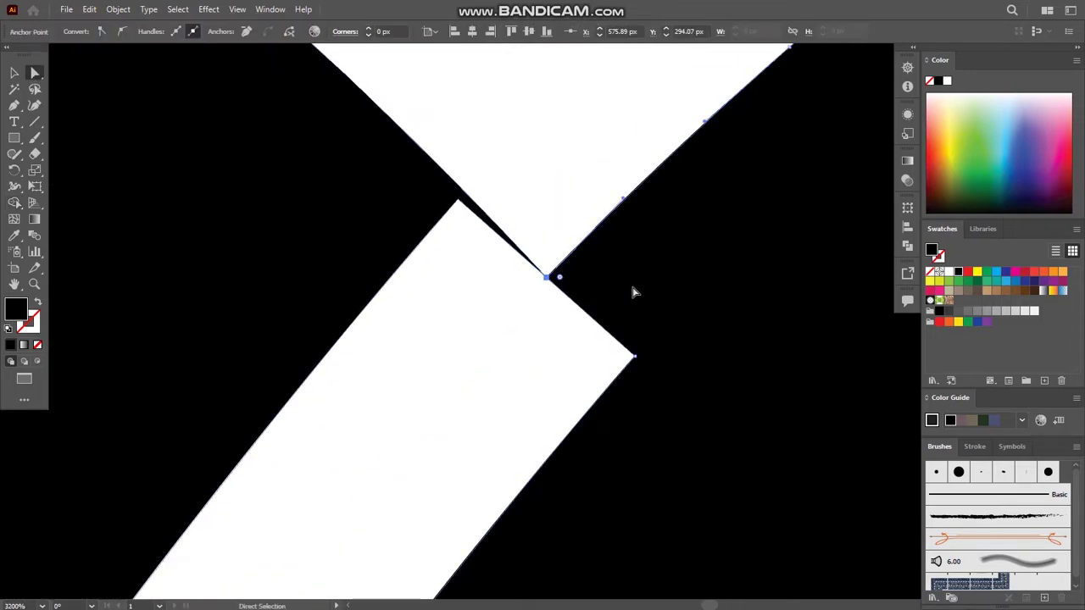
{"action": "key", "text": "Delete"}
{"action": "key", "text": "ctrl+z"}
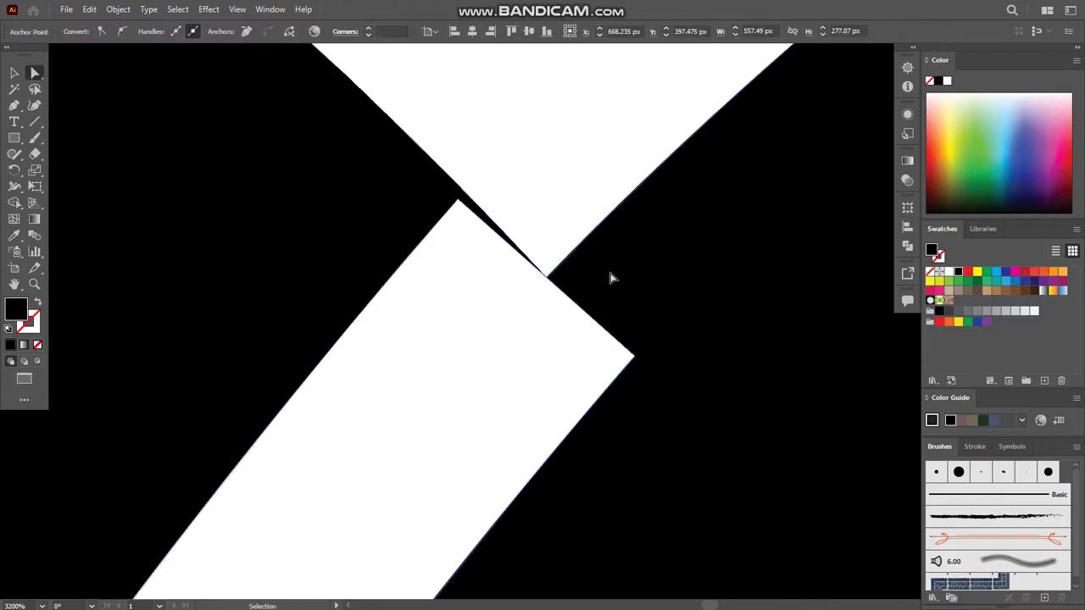
{"action": "left_click", "coordinate": [578, 156]}
{"action": "scroll", "coordinate": [574, 169], "scroll_direction": "down", "scroll_amount": 2}
{"action": "scroll", "coordinate": [574, 169], "scroll_direction": "down", "scroll_amount": 4}
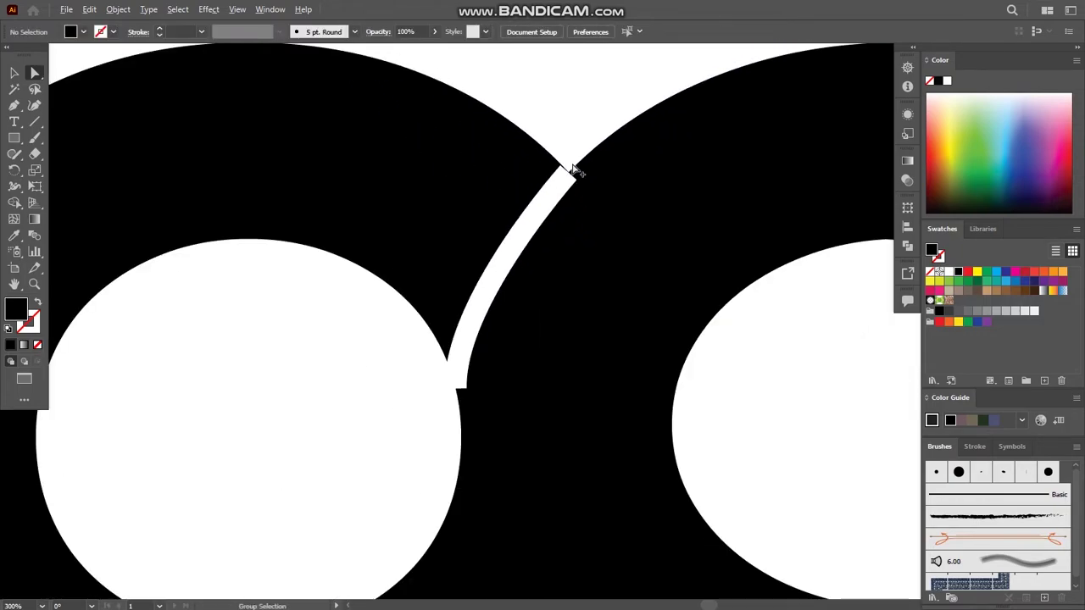
{"action": "mouse_move", "coordinate": [428, 406]}
{"action": "left_mouse_down"}
{"action": "mouse_move", "coordinate": [477, 342]}
{"action": "mouse_move", "coordinate": [508, 332]}
{"action": "mouse_move", "coordinate": [455, 214]}
{"action": "left_mouse_up"}
{"action": "left_click", "coordinate": [509, 331]}
{"action": "left_click", "coordinate": [440, 192]}
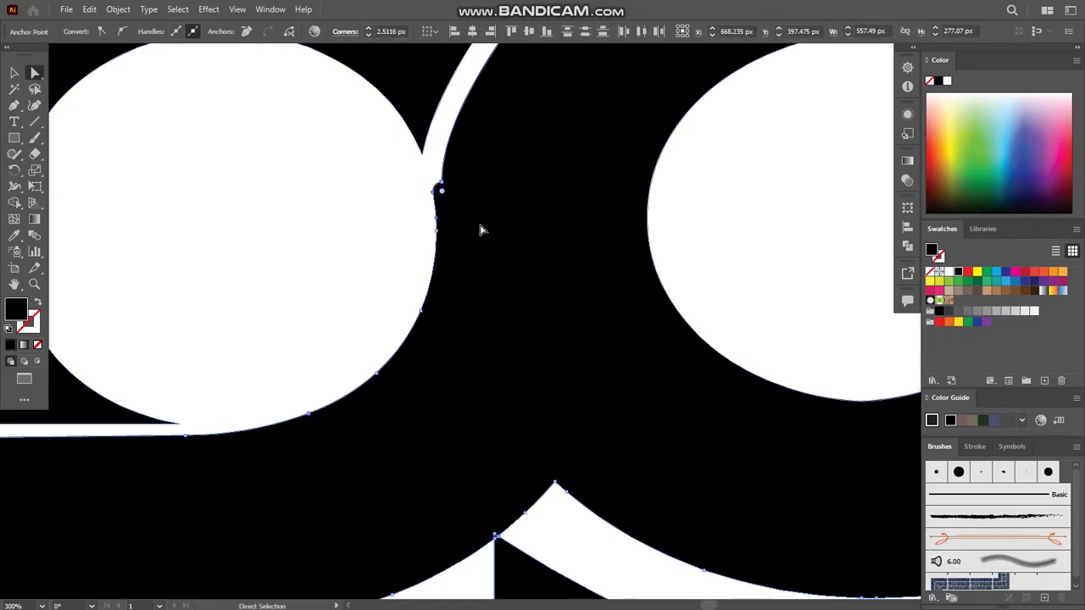
{"action": "left_click", "coordinate": [435, 184]}
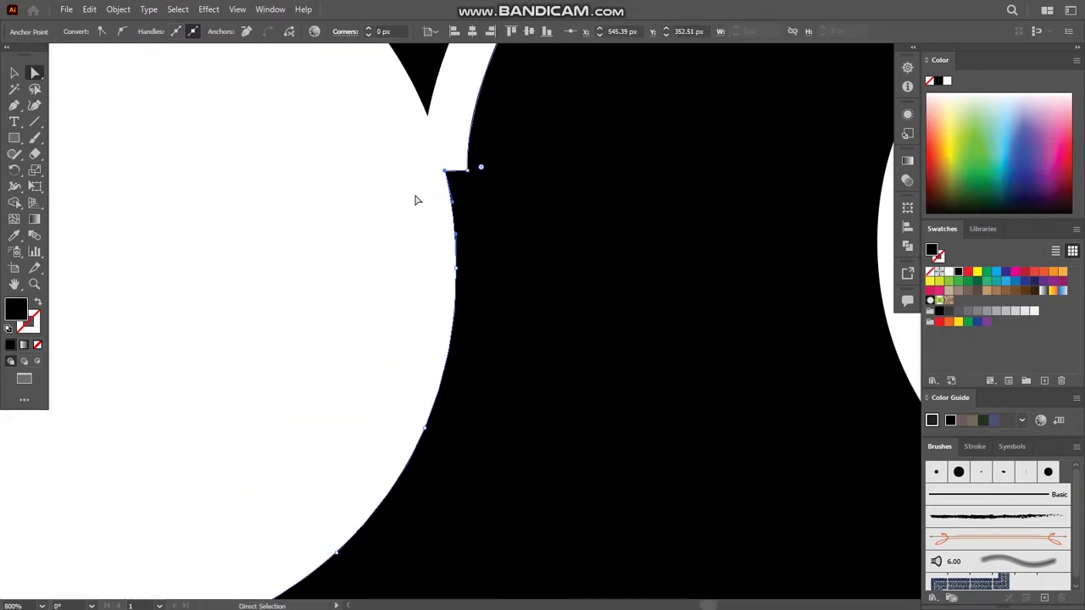
{"action": "scroll", "coordinate": [415, 199], "scroll_direction": "up", "scroll_amount": 3}
{"action": "left_click", "coordinate": [509, 144]}
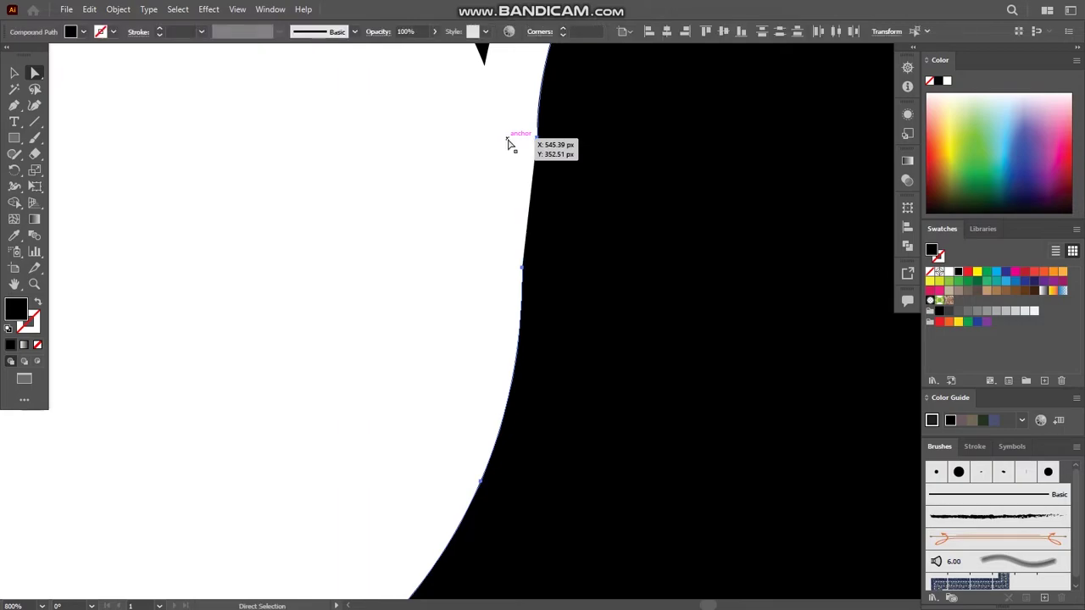
{"action": "scroll", "coordinate": [518, 223], "scroll_direction": "down", "scroll_amount": 4}
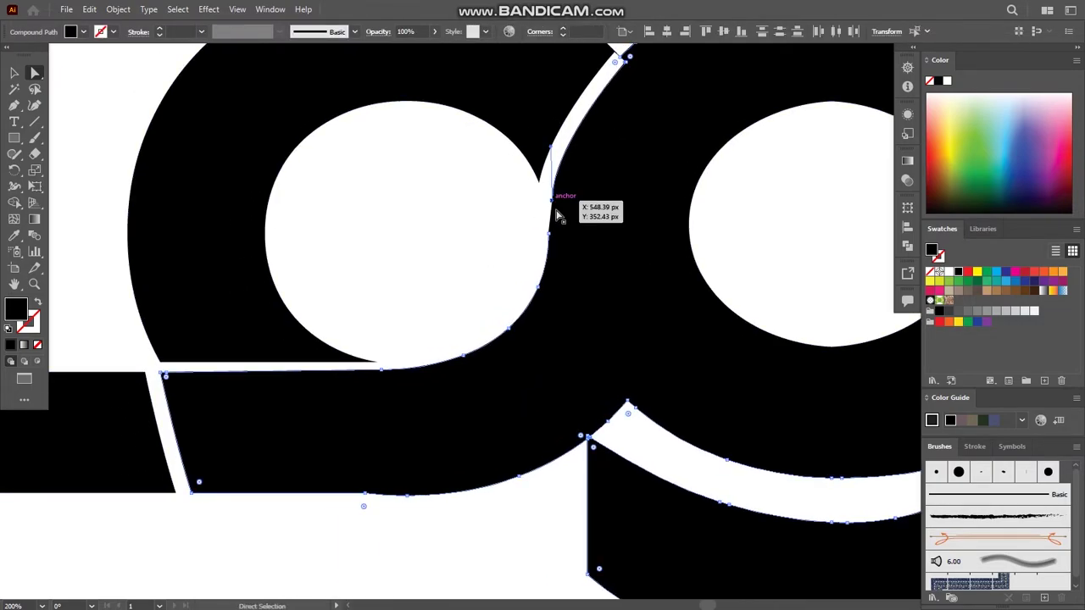
{"action": "left_click", "coordinate": [548, 231]}
{"action": "scroll", "coordinate": [572, 250], "scroll_direction": "up", "scroll_amount": 3}
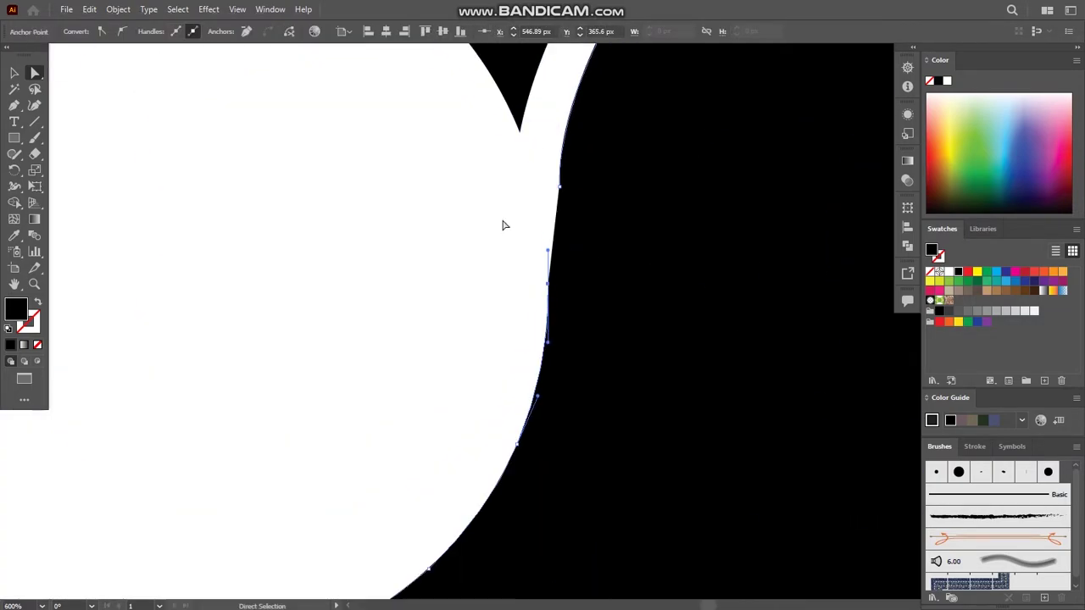
{"action": "left_click", "coordinate": [531, 213]}
{"action": "scroll", "coordinate": [535, 209], "scroll_direction": "down", "scroll_amount": 3}
{"action": "scroll", "coordinate": [524, 227], "scroll_direction": "down", "scroll_amount": 1}
{"action": "scroll", "coordinate": [509, 223], "scroll_direction": "up", "scroll_amount": 1}
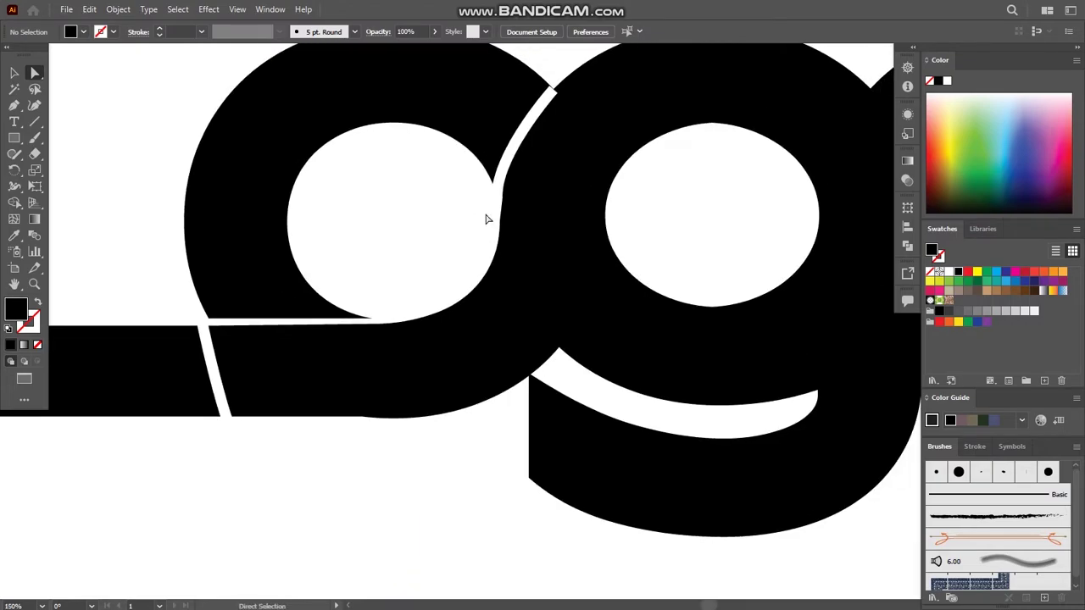
Draw a thin Pen sliver path along the first o's inner edge beside the curved gap
{"action": "scroll", "coordinate": [479, 219], "scroll_direction": "up", "scroll_amount": 2}
{"action": "left_click_drag", "start_coordinate": [468, 129], "coordinate": [572, 229]}
{"action": "left_click", "coordinate": [436, 216]}
{"action": "key", "text": "p"}
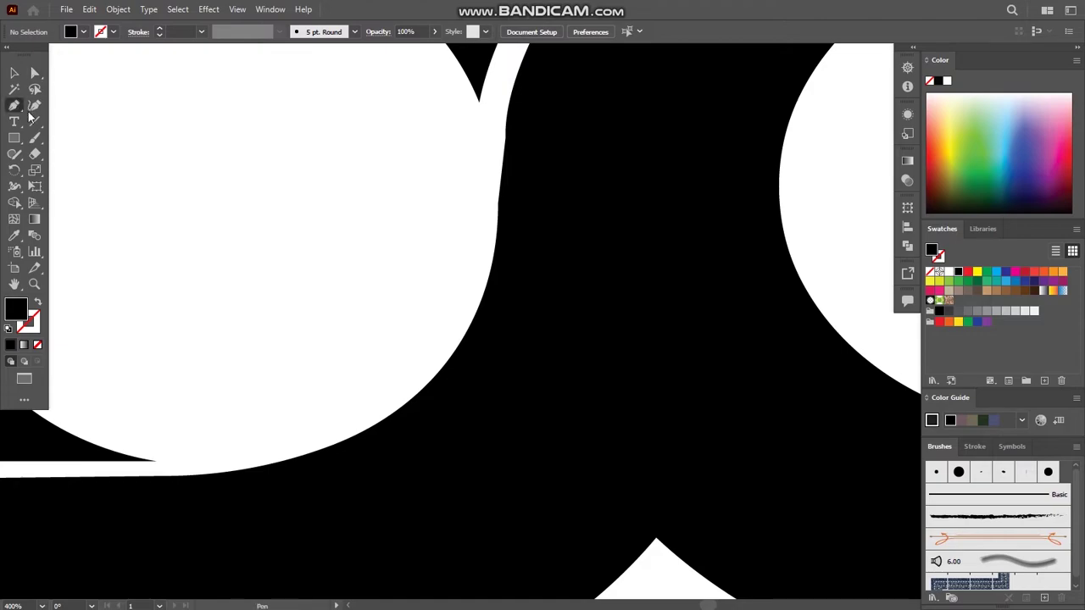
{"action": "scroll", "coordinate": [153, 235], "scroll_direction": "right", "scroll_amount": 3}
{"action": "scroll", "coordinate": [331, 198], "scroll_direction": "up", "scroll_amount": 1}
{"action": "left_click", "coordinate": [379, 170]}
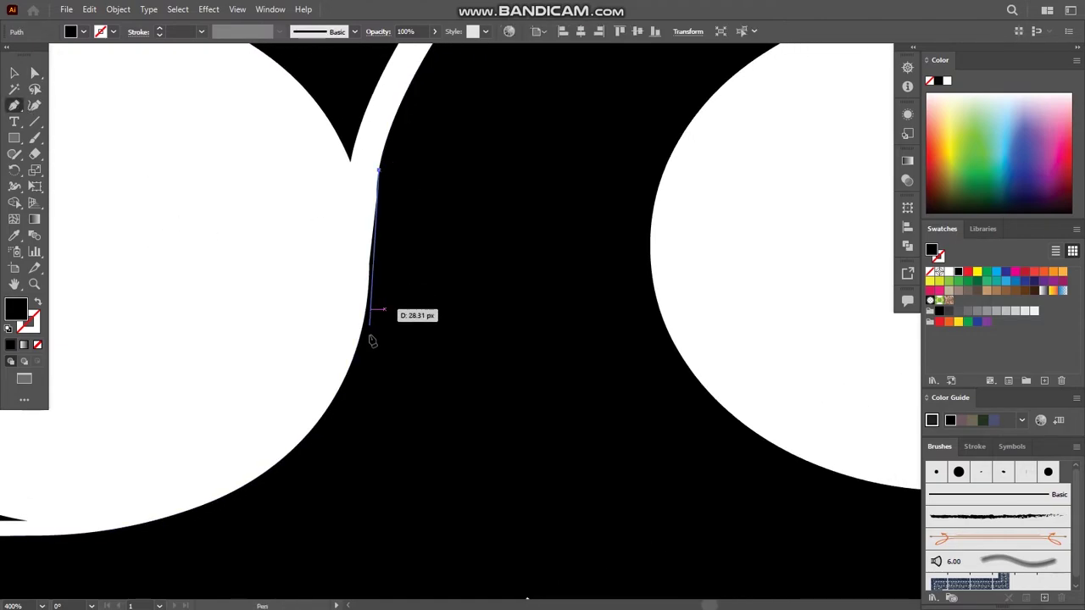
{"action": "mouse_move", "coordinate": [358, 349]}
{"action": "left_mouse_down"}
{"action": "mouse_move", "coordinate": [353, 390]}
{"action": "mouse_move", "coordinate": [338, 395]}
{"action": "left_mouse_up"}
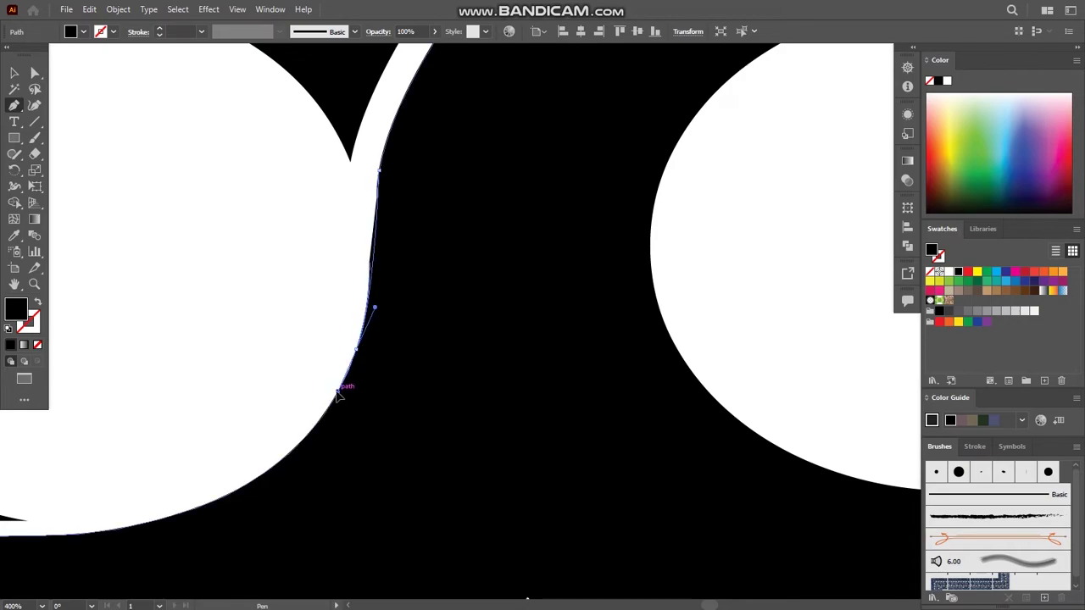
{"action": "left_click", "coordinate": [357, 349]}
{"action": "left_click", "coordinate": [15, 74]}
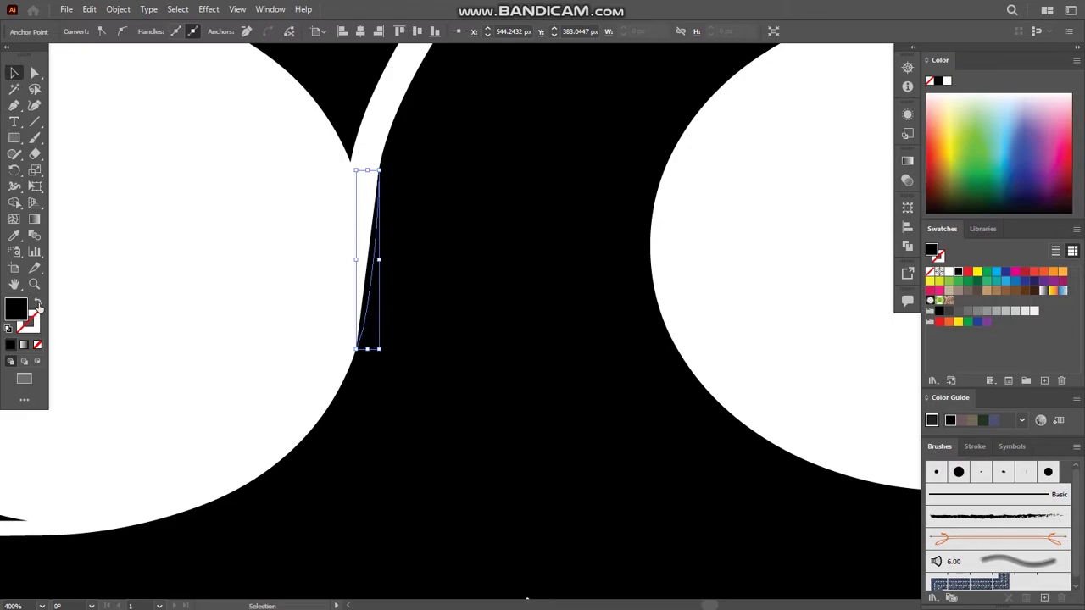
Swap the sliver's fill and stroke so it has no fill
{"action": "left_click", "coordinate": [37, 302]}
{"action": "left_click", "coordinate": [210, 282]}
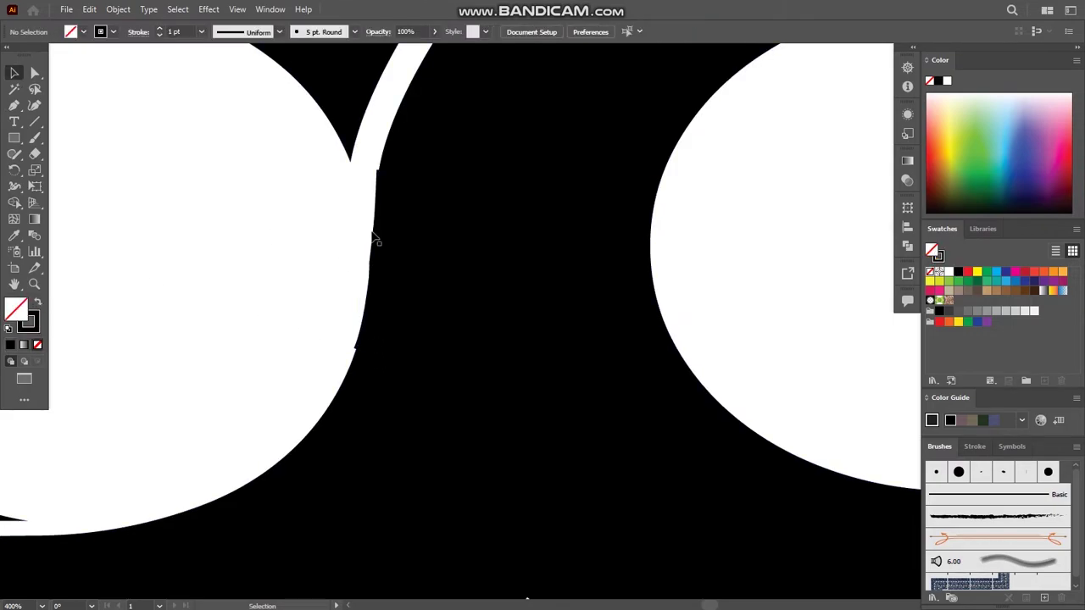
{"action": "mouse_move", "coordinate": [353, 179]}
{"action": "left_mouse_down"}
{"action": "mouse_move", "coordinate": [425, 304]}
{"action": "mouse_move", "coordinate": [383, 308]}
{"action": "left_mouse_up"}
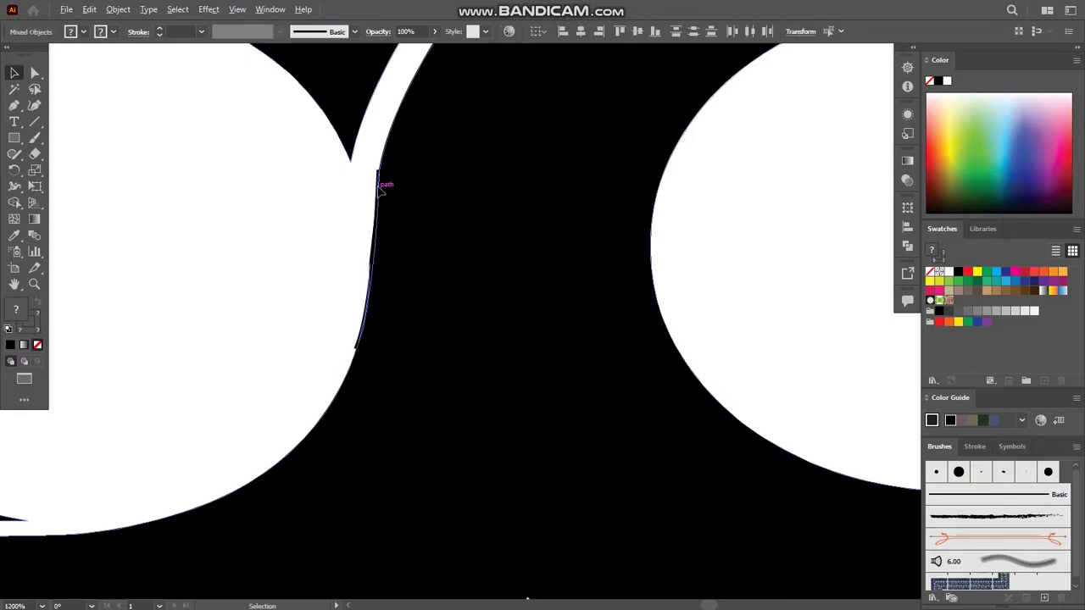
{"action": "scroll", "coordinate": [381, 190], "scroll_direction": "up", "scroll_amount": 2}
{"action": "scroll", "coordinate": [383, 192], "scroll_direction": "down", "scroll_amount": 1}
{"action": "scroll", "coordinate": [373, 200], "scroll_direction": "down", "scroll_amount": 4}
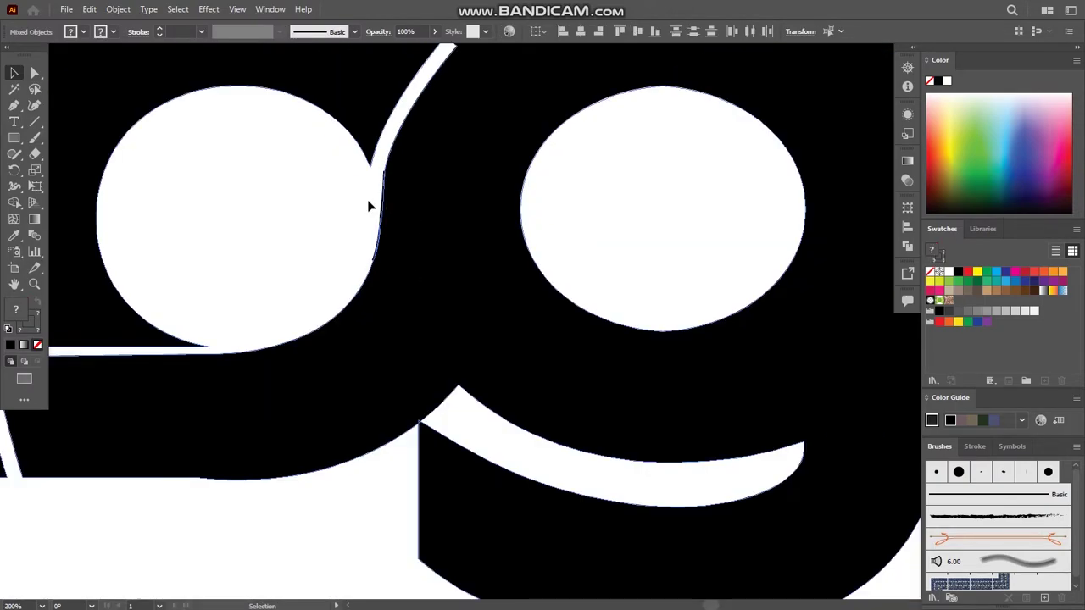
{"action": "left_click", "coordinate": [367, 199]}
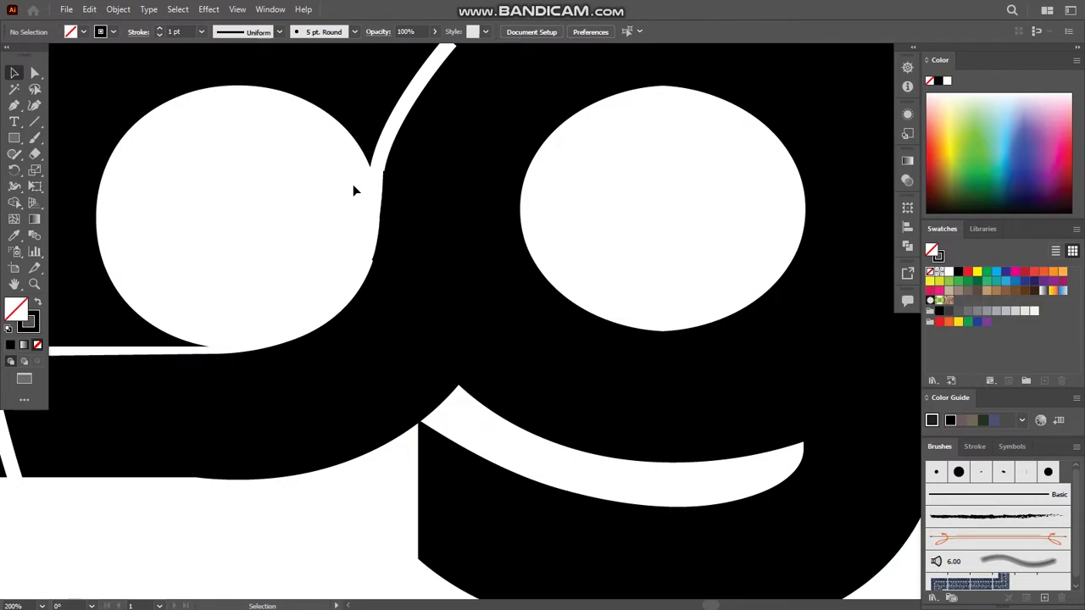
Select only the sliver, zoom in, and nudge it left and right to check its fit
{"action": "key", "text": "ctrl+a"}
{"action": "left_click", "coordinate": [379, 204]}
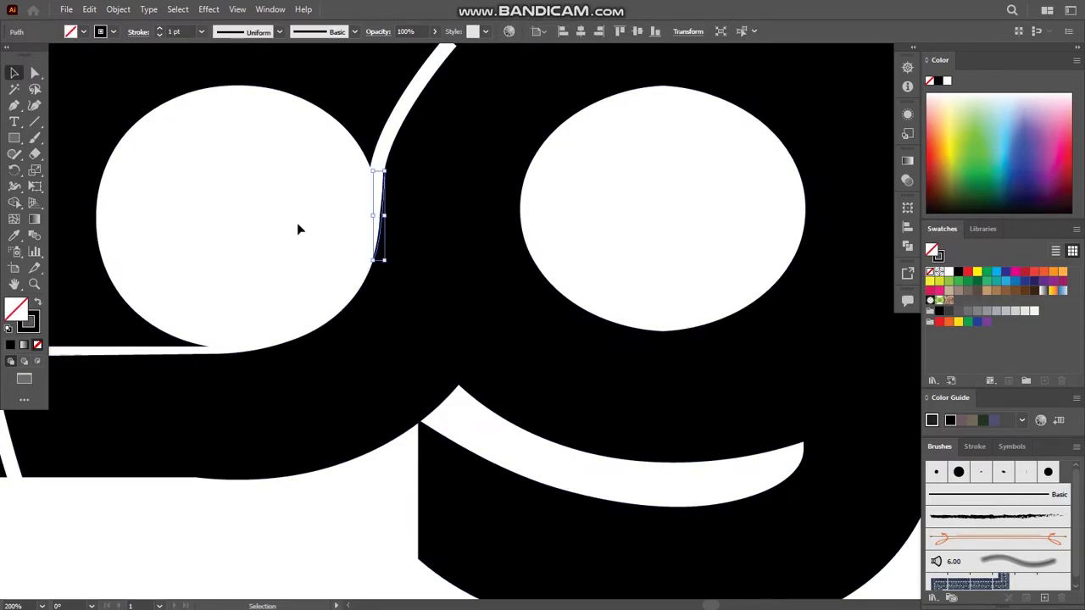
{"action": "key", "text": "ctrl+plus"}
{"action": "key", "text": "ctrl+plus"}
{"action": "key", "text": "ctrl+plus"}
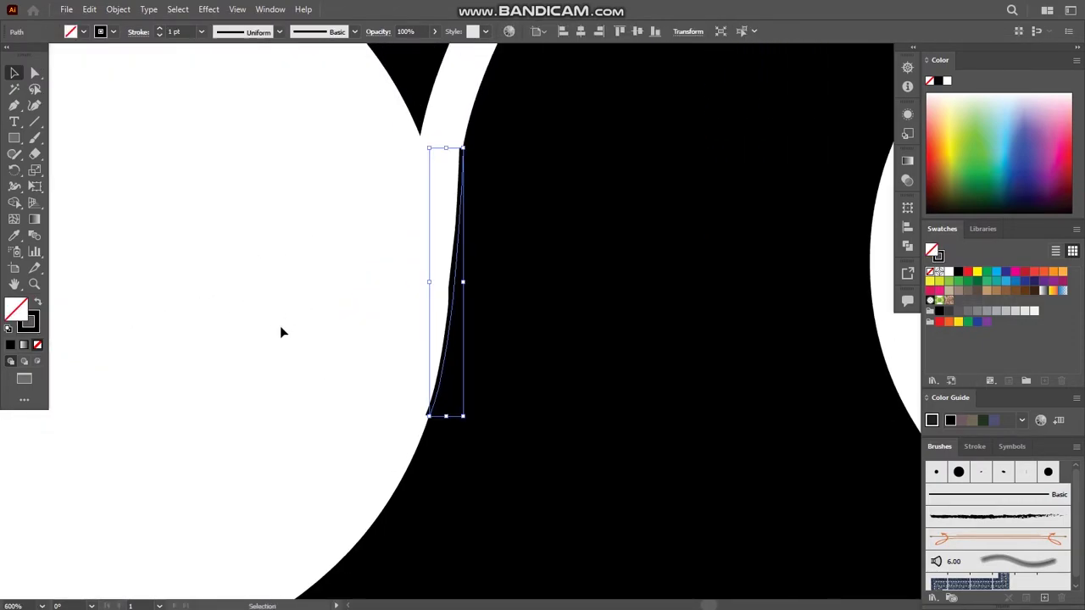
{"action": "key", "text": "Left"}
{"action": "key", "text": "Left"}
{"action": "key", "text": "Left"}
{"action": "key", "text": "Left"}
{"action": "key", "text": "Left"}
{"action": "key", "text": "Right"}
{"action": "key", "text": "Right"}
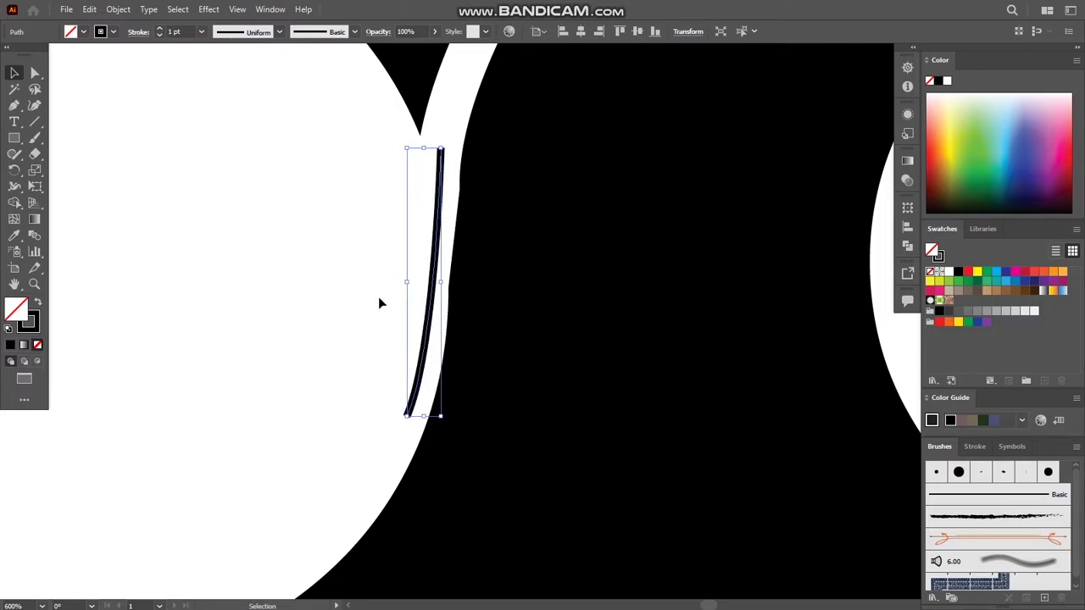
{"action": "key", "text": "Right"}
{"action": "key", "text": "Right"}
{"action": "key", "text": "Right"}
{"action": "key", "text": "Right"}
{"action": "key", "text": "Left"}
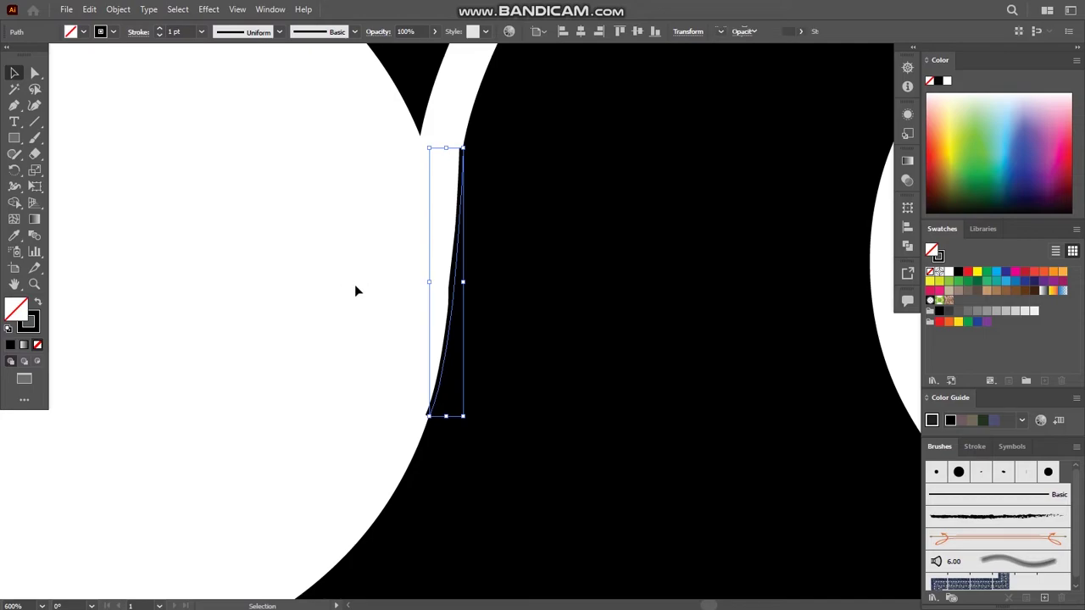
{"action": "left_click", "coordinate": [355, 284]}
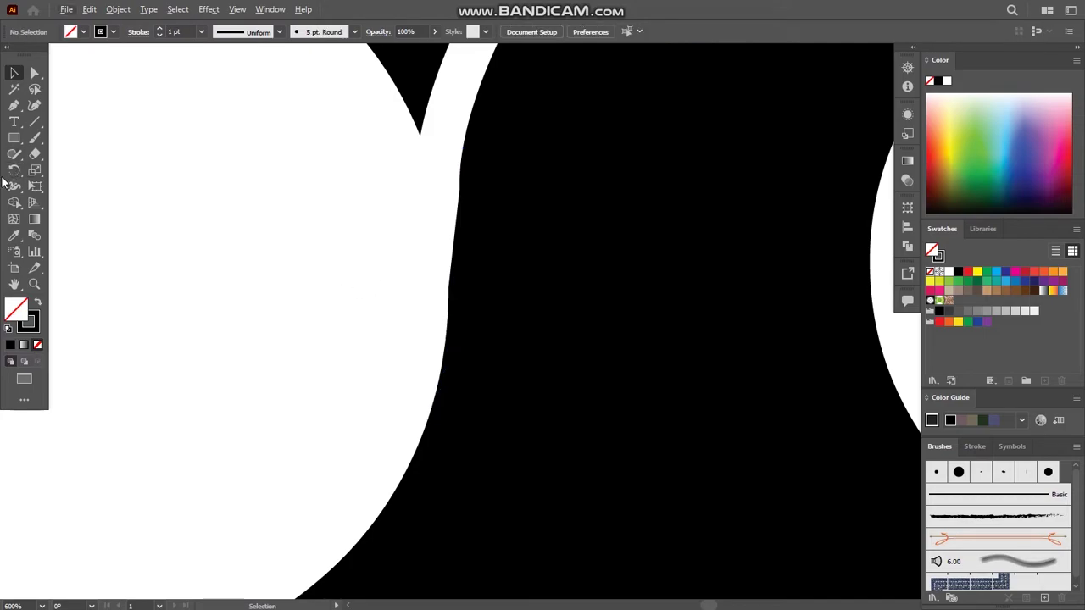
{"action": "left_click", "coordinate": [35, 74]}
Drag the direction handle of the anchor beside the gap to reshape the black curve between o and g
{"action": "left_click", "coordinate": [450, 291]}
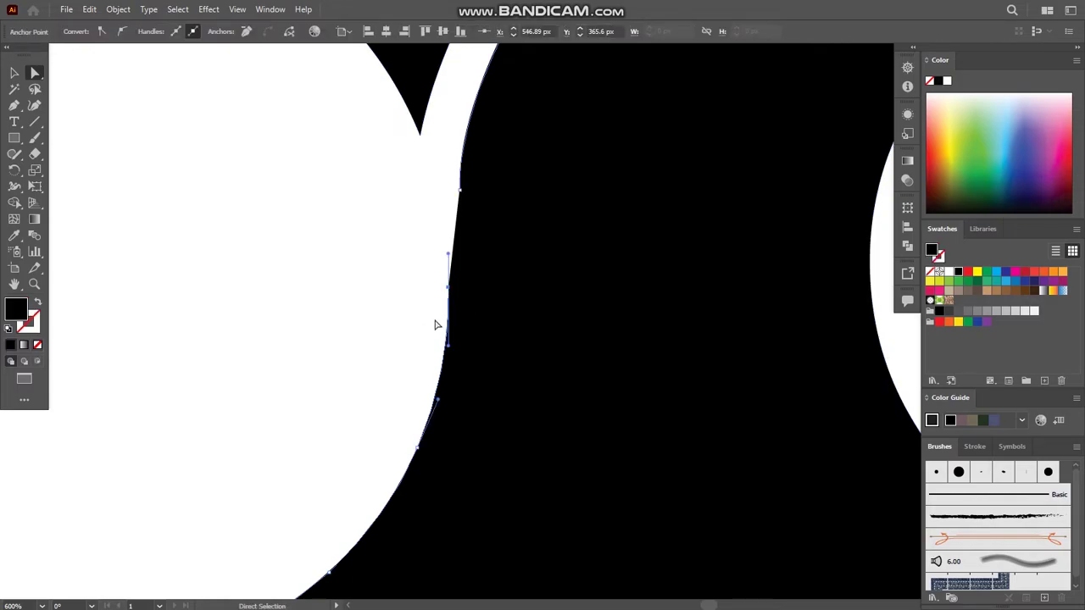
{"action": "left_click", "coordinate": [447, 345]}
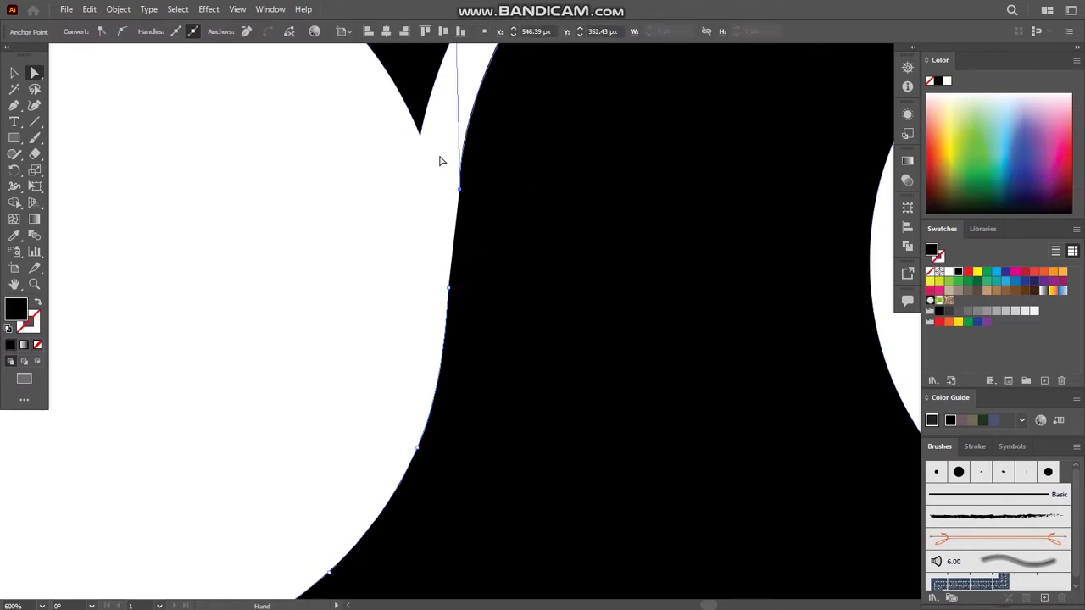
{"action": "scroll", "coordinate": [406, 186], "scroll_direction": "down", "scroll_amount": 2}
{"action": "left_click_drag", "start_coordinate": [370, 233], "coordinate": [413, 188]}
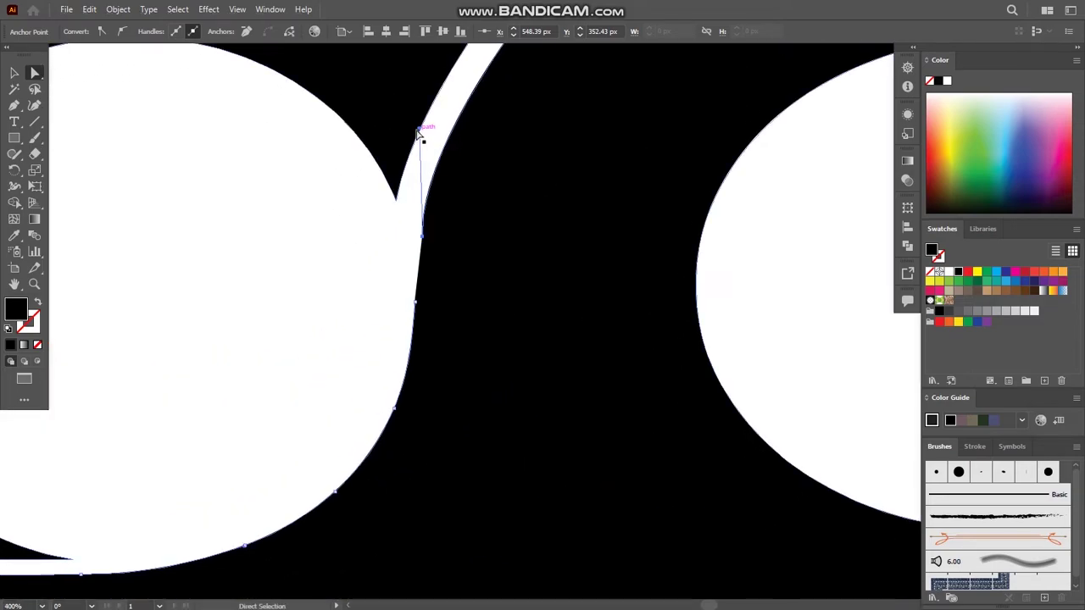
{"action": "left_click_drag", "start_coordinate": [421, 131], "coordinate": [431, 134]}
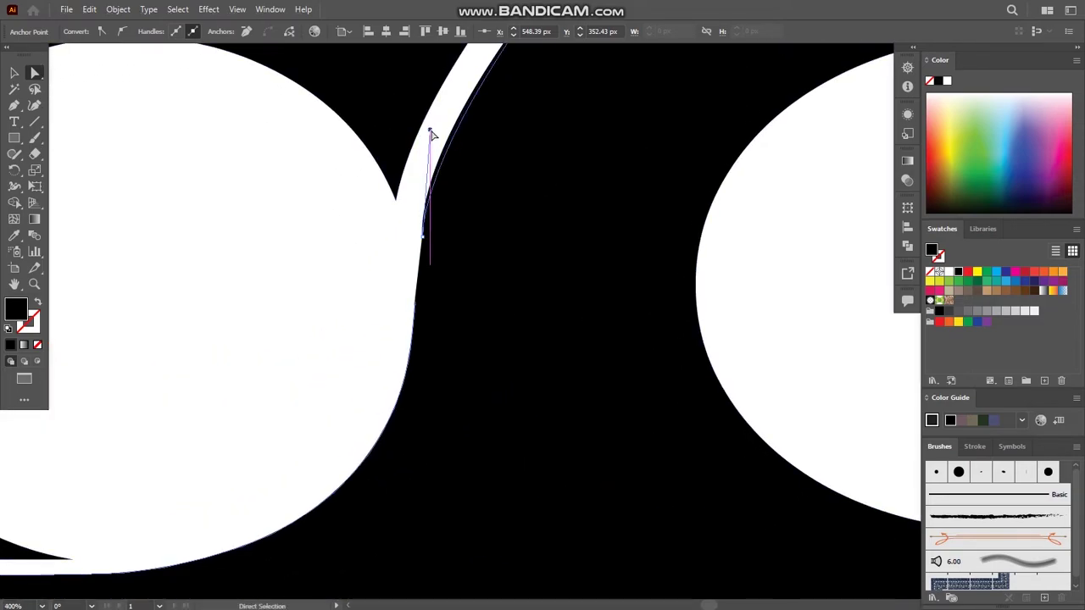
{"action": "left_click", "coordinate": [395, 234]}
{"action": "scroll", "coordinate": [404, 250], "scroll_direction": "down", "scroll_amount": 3}
{"action": "scroll", "coordinate": [412, 240], "scroll_direction": "down", "scroll_amount": 1}
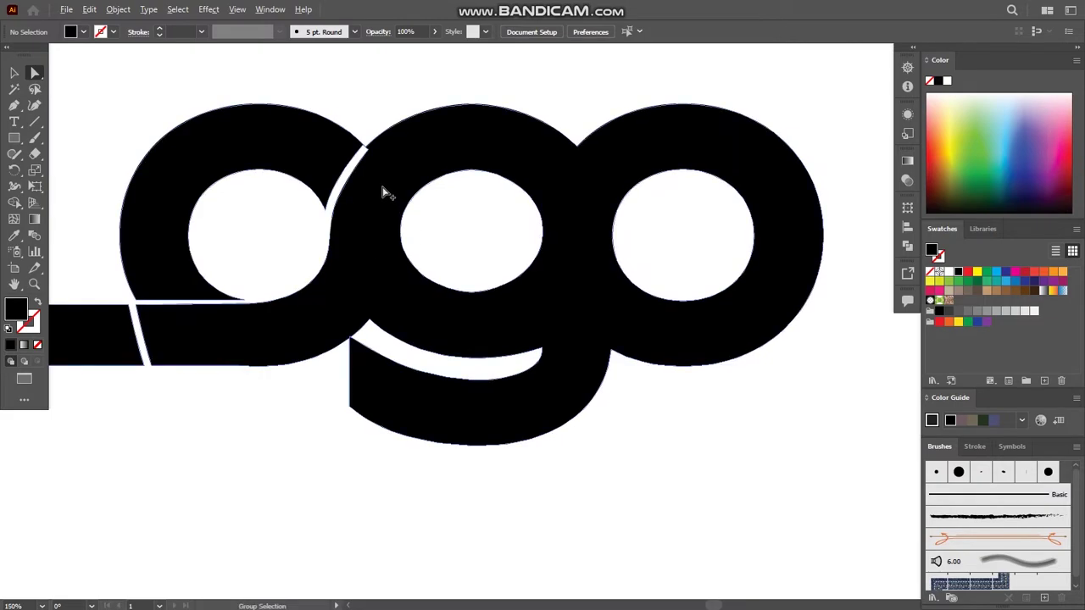
{"action": "scroll", "coordinate": [384, 192], "scroll_direction": "up", "scroll_amount": 3}
{"action": "scroll", "coordinate": [407, 245], "scroll_direction": "down", "scroll_amount": 3}
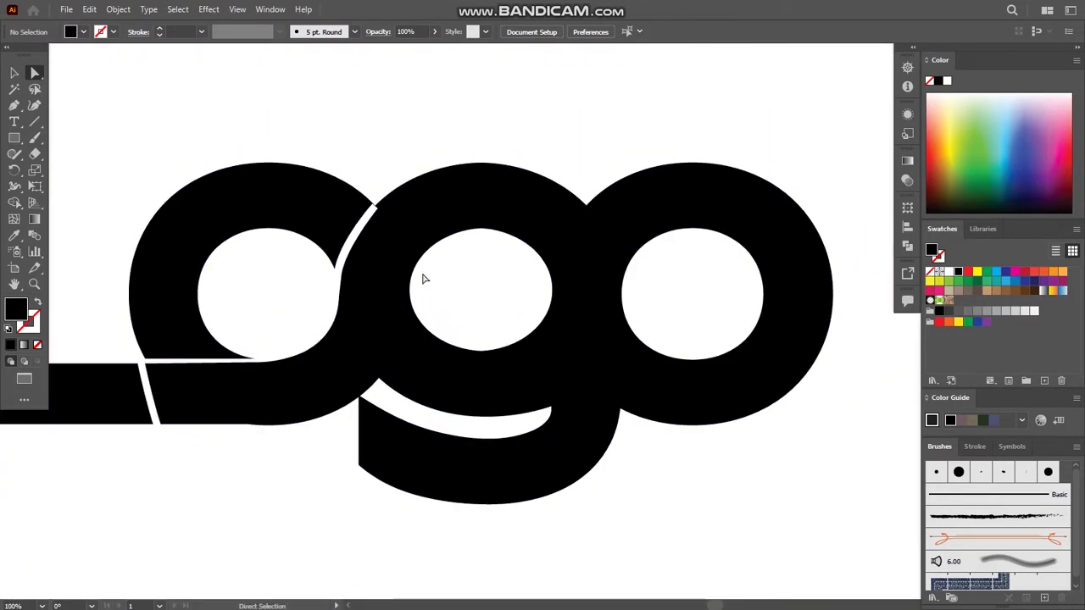
{"action": "key", "text": "p"}
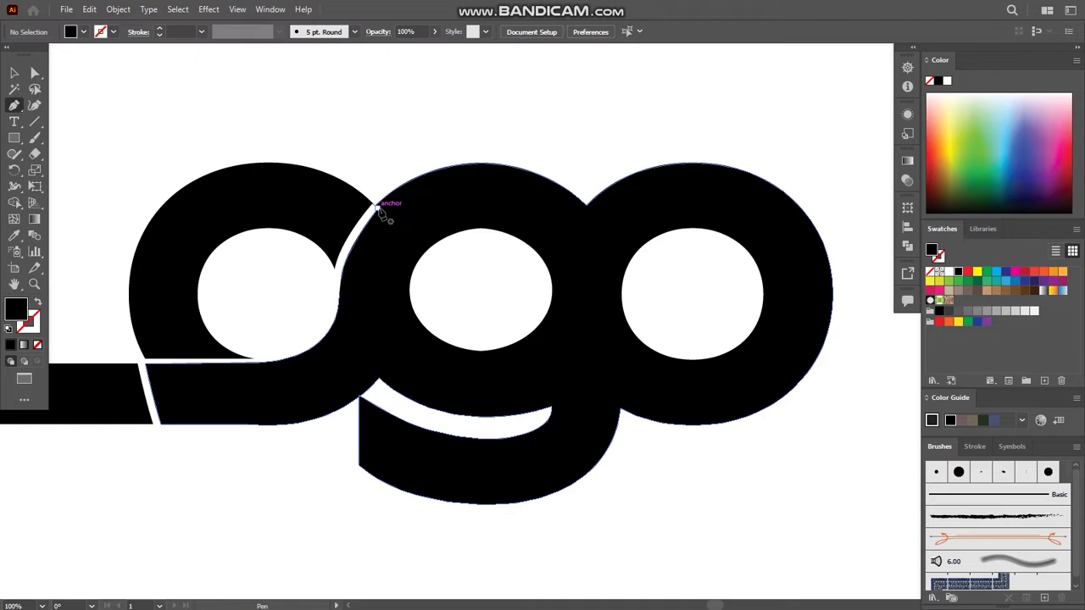
Draw a straight diagonal line from the gap's top to below the g, lengthened past its edges
{"action": "left_click", "coordinate": [377, 207]}
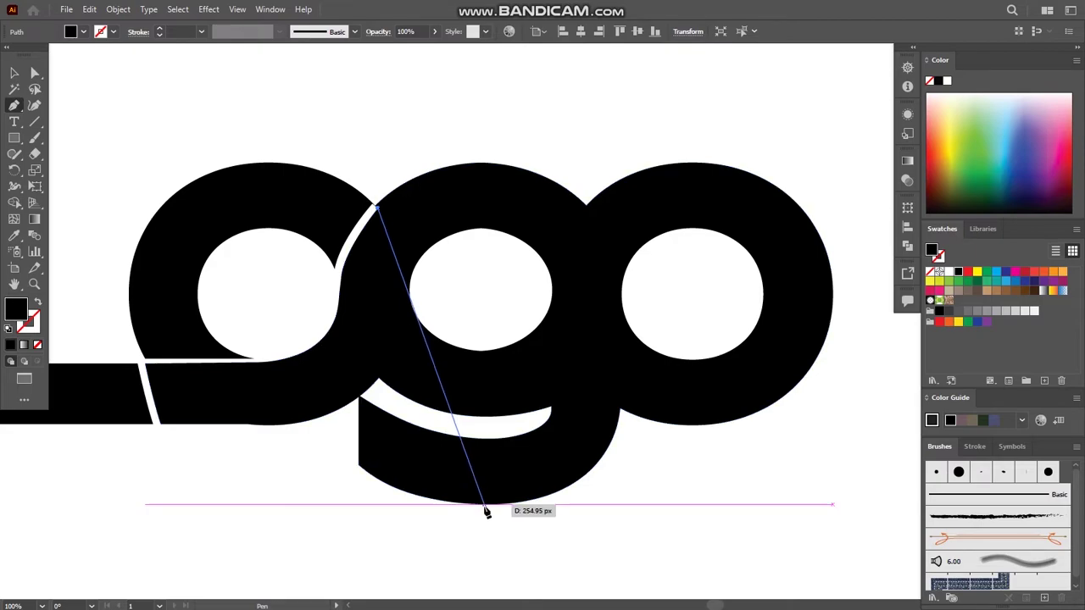
{"action": "left_click", "coordinate": [484, 505]}
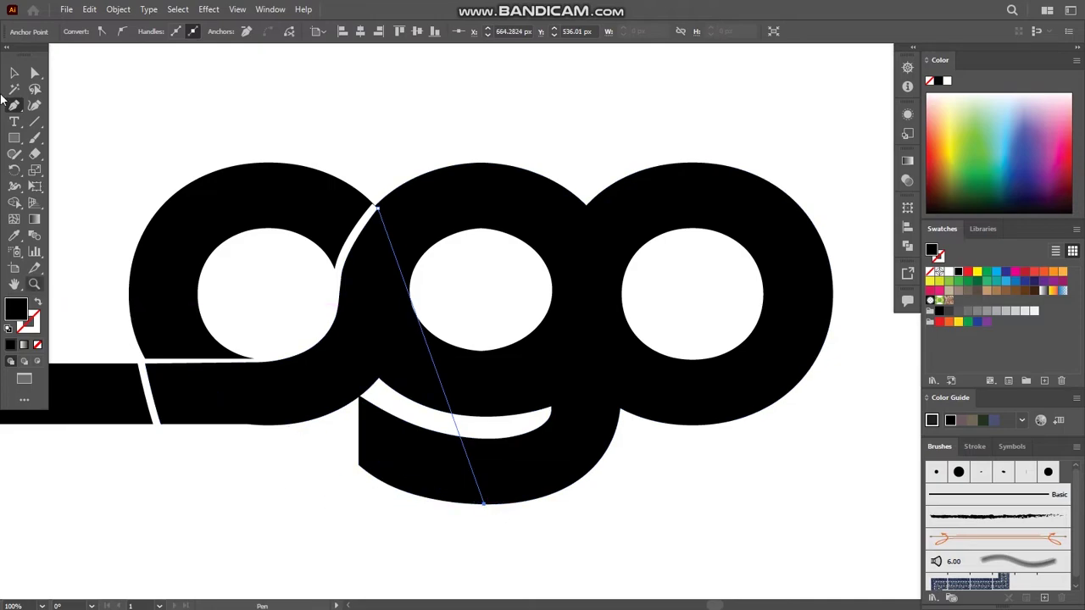
{"action": "left_click", "coordinate": [12, 73]}
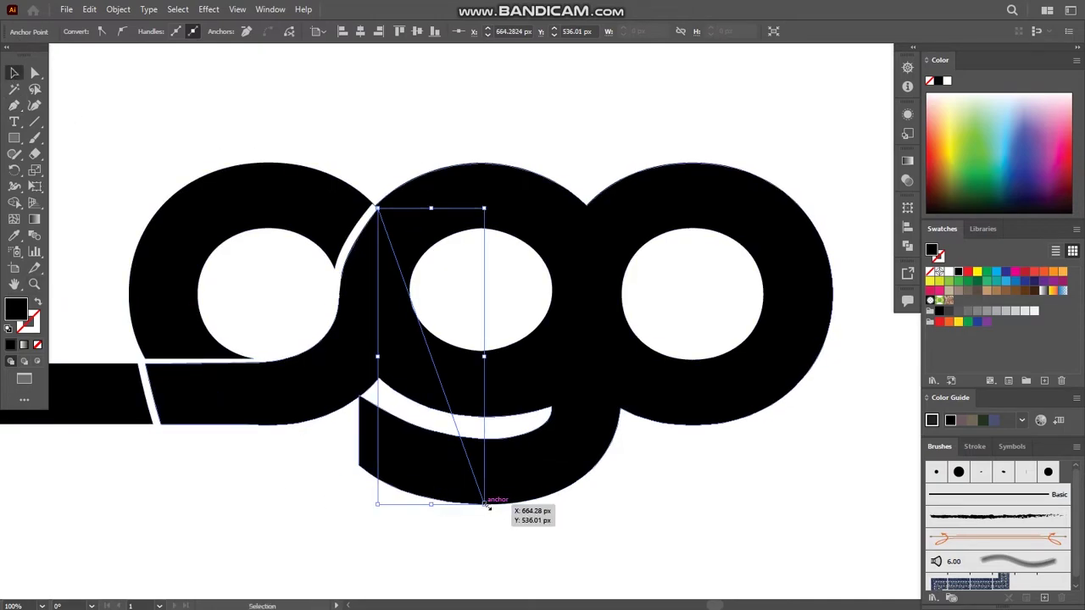
{"action": "left_click_drag", "start_coordinate": [486, 506], "coordinate": [523, 558]}
{"action": "left_click", "coordinate": [310, 126]}
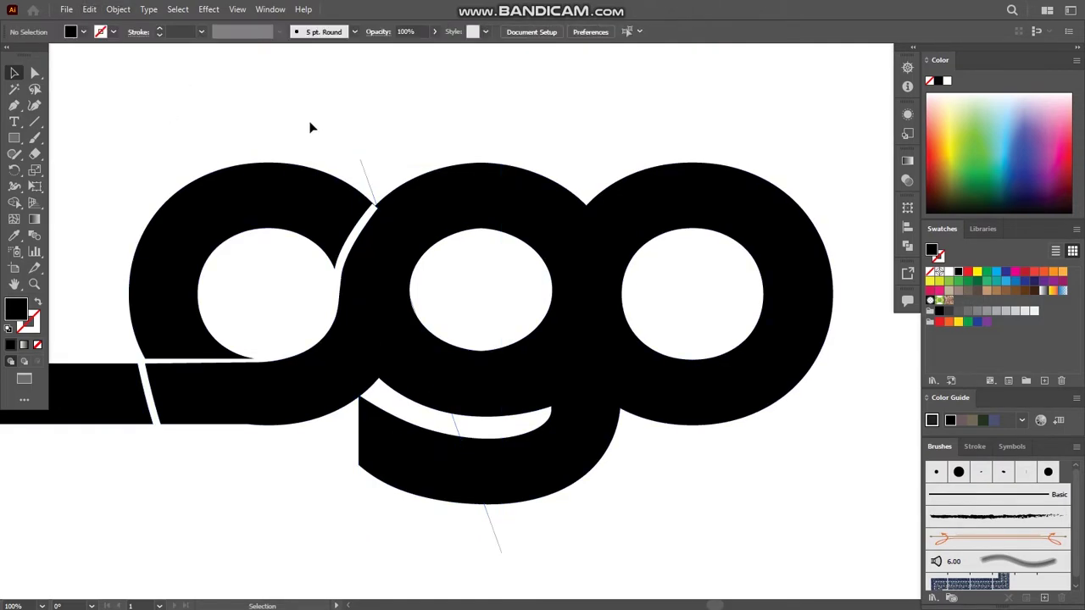
{"action": "left_click", "coordinate": [368, 174]}
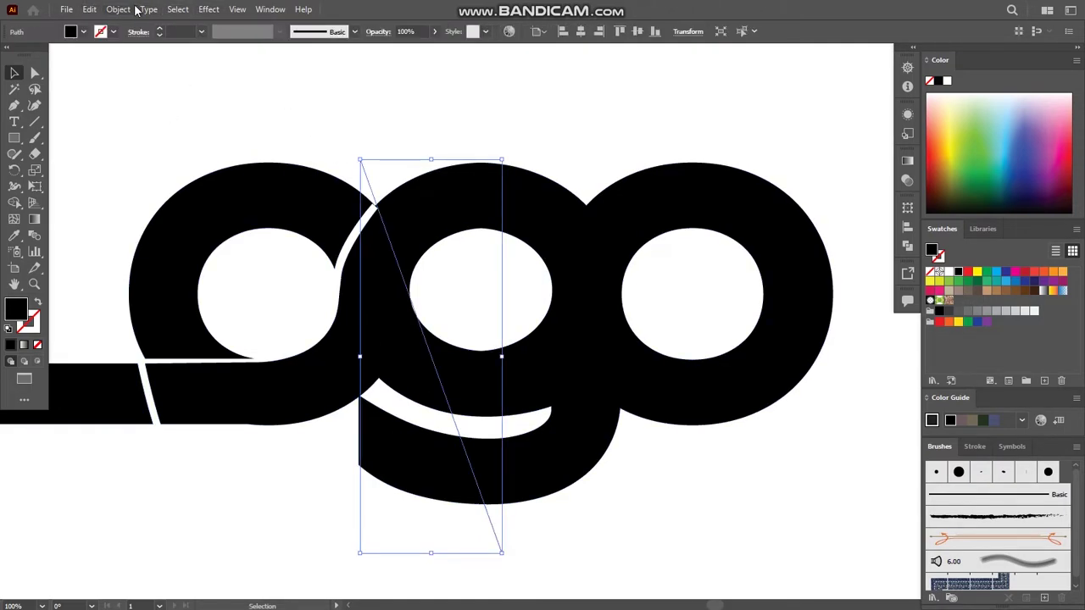
Give the line a 6 pt stroke, expand it into a filled strip, and select all logo shapes
{"action": "left_click", "coordinate": [201, 31]}
{"action": "left_click", "coordinate": [225, 166]}
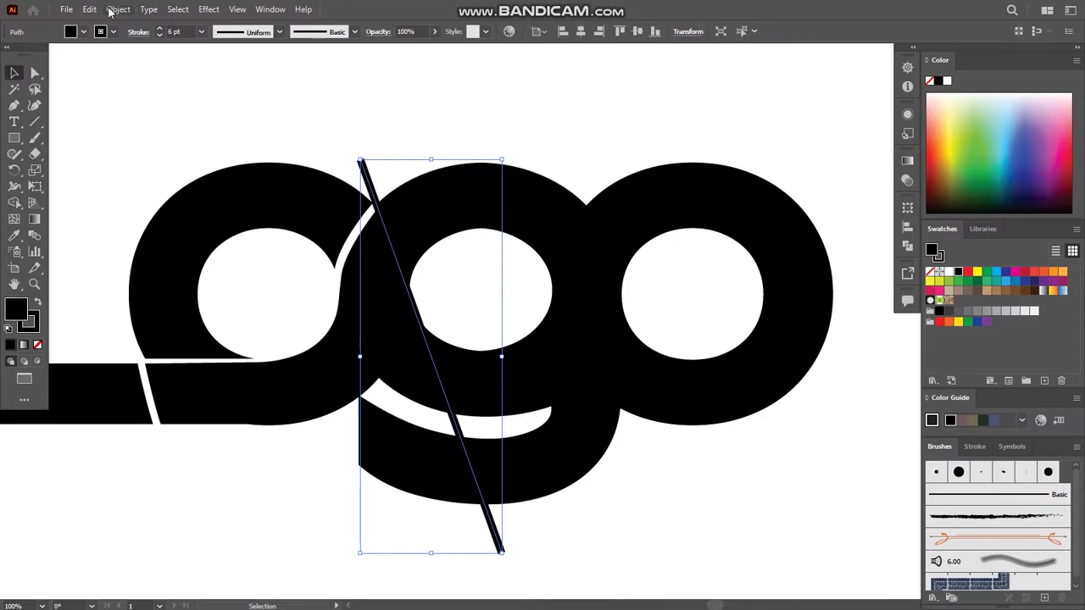
{"action": "left_click", "coordinate": [117, 9]}
{"action": "left_click", "coordinate": [144, 170]}
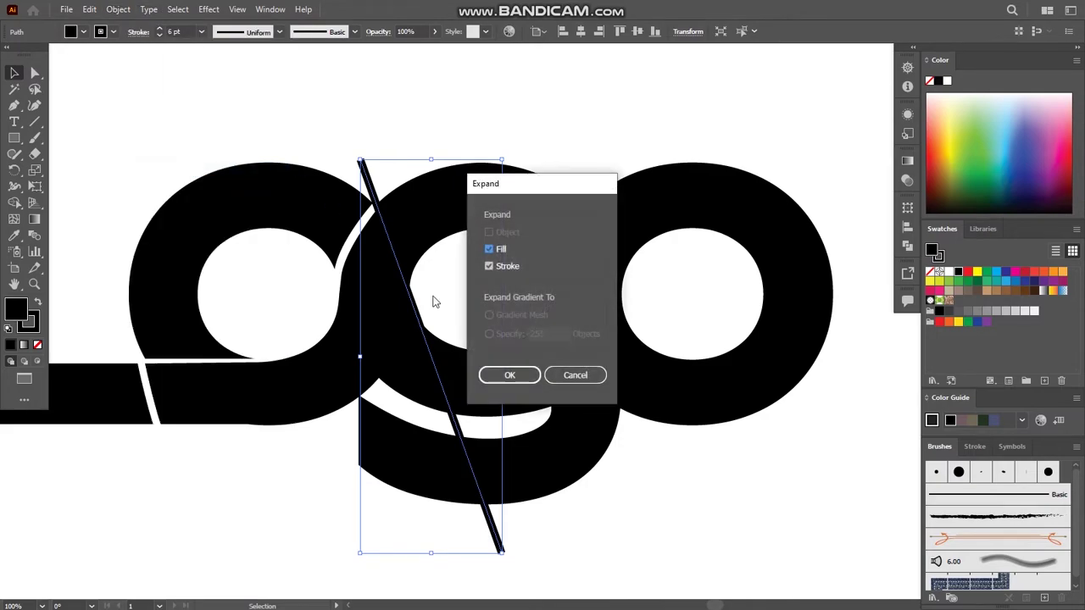
{"action": "left_click", "coordinate": [511, 377]}
{"action": "left_click_drag", "start_coordinate": [339, 113], "coordinate": [437, 276]}
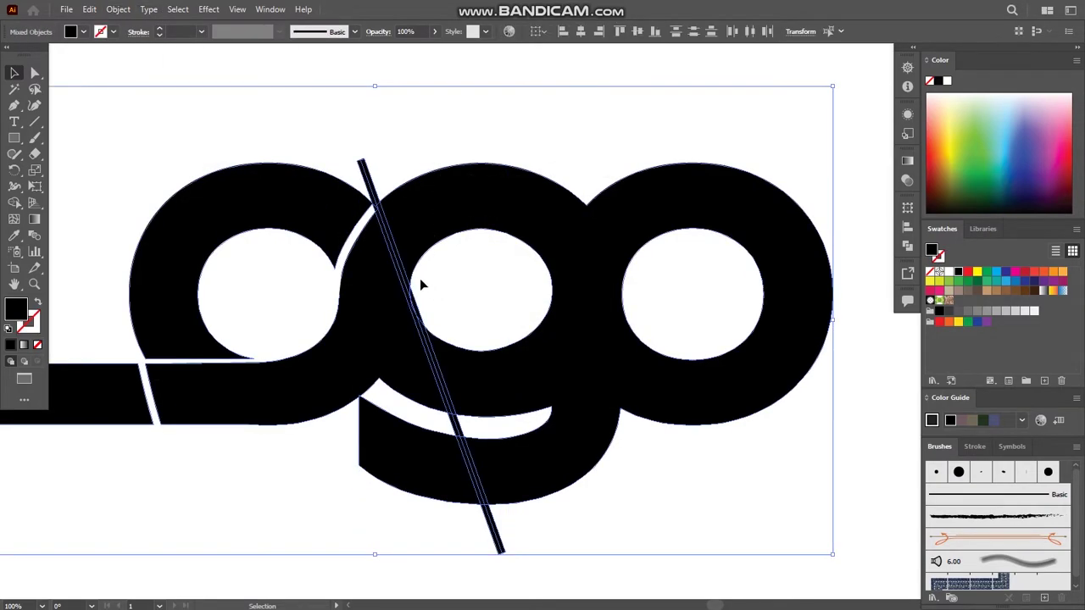
{"action": "key", "text": "shift+m"}
Use Shape Builder to merge the diagonal strip pieces into a white cut through the g
{"action": "scroll", "coordinate": [418, 292], "scroll_direction": "up", "scroll_amount": 3}
{"action": "scroll", "coordinate": [322, 195], "scroll_direction": "up", "scroll_amount": 3}
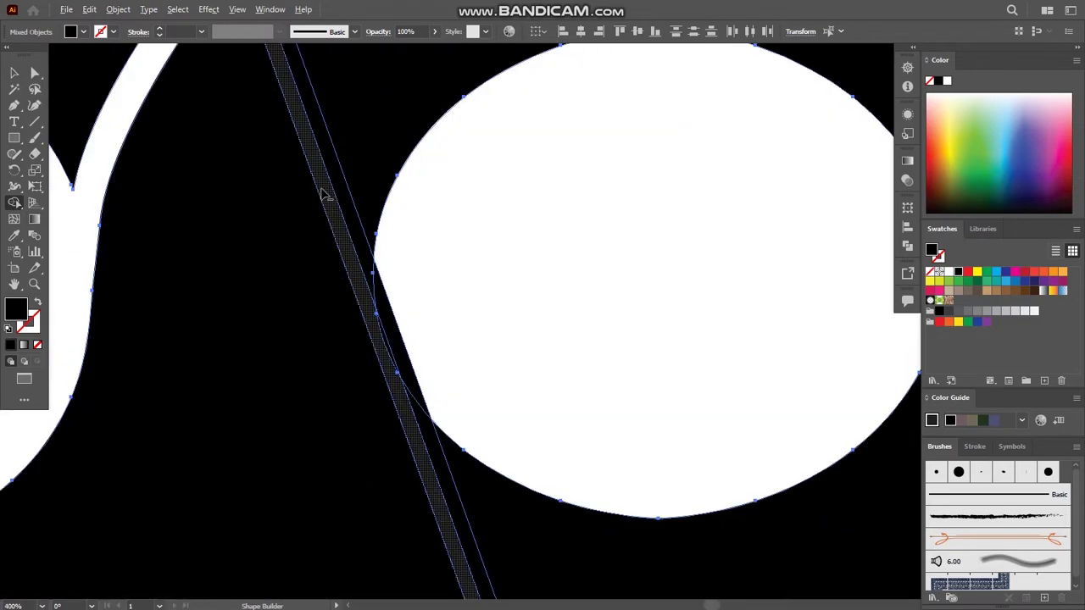
{"action": "left_click", "coordinate": [339, 186]}
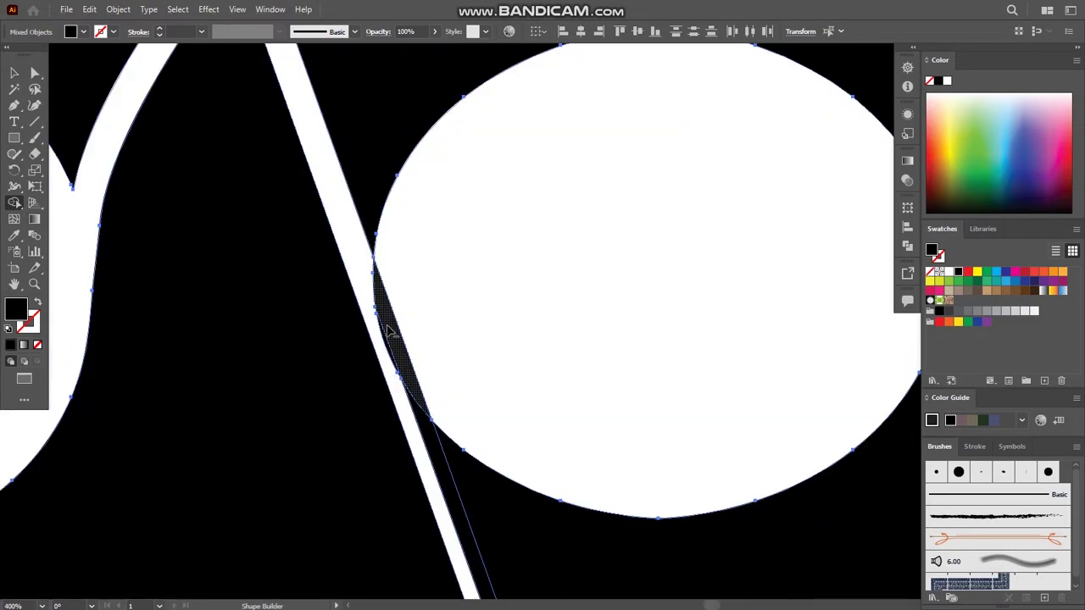
{"action": "left_click_drag", "start_coordinate": [388, 330], "coordinate": [436, 358]}
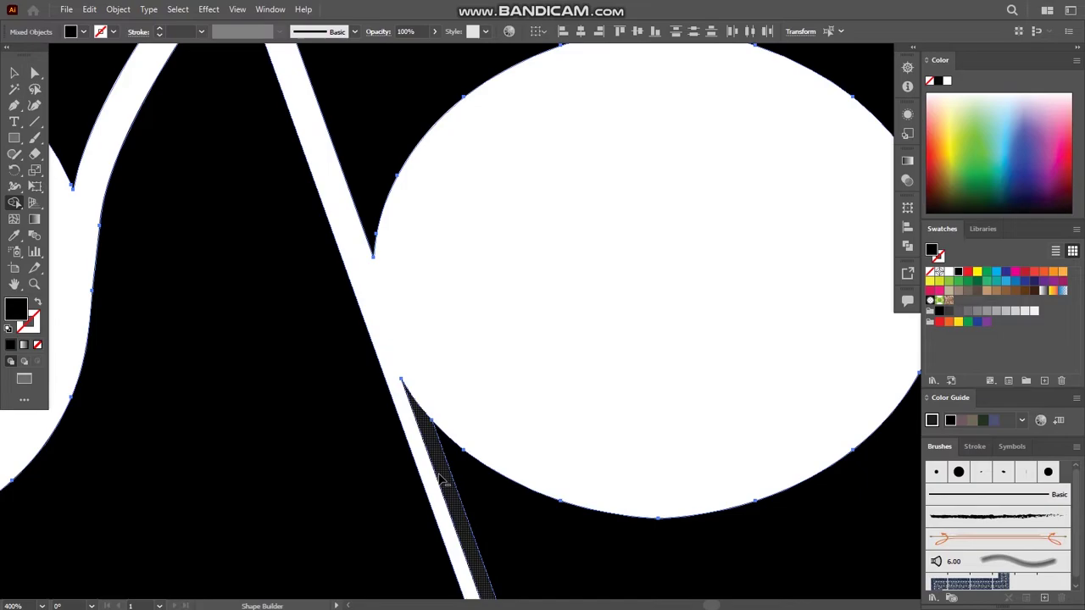
{"action": "scroll", "coordinate": [435, 460], "scroll_direction": "down", "scroll_amount": 5}
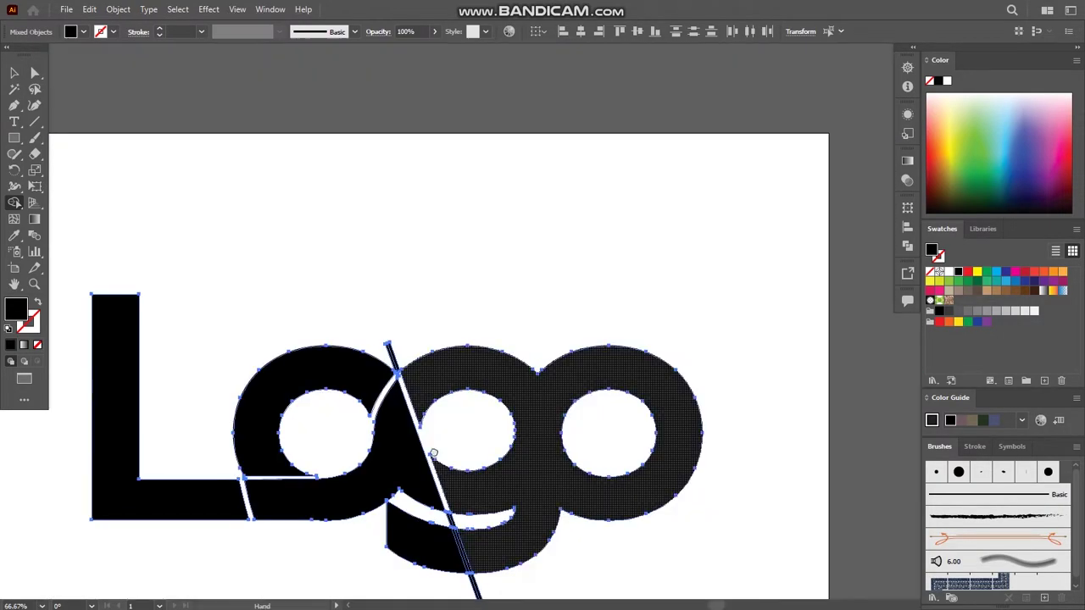
{"action": "scroll", "coordinate": [435, 462], "scroll_direction": "up", "scroll_amount": 1}
{"action": "scroll", "coordinate": [435, 462], "scroll_direction": "up", "scroll_amount": 4}
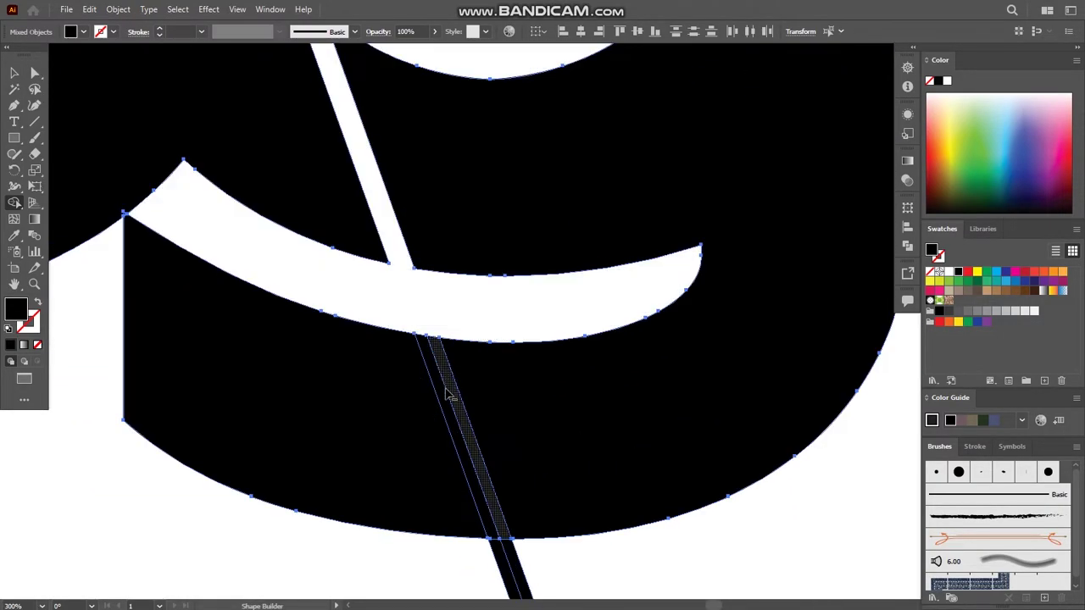
{"action": "left_click_drag", "start_coordinate": [444, 398], "coordinate": [488, 536]}
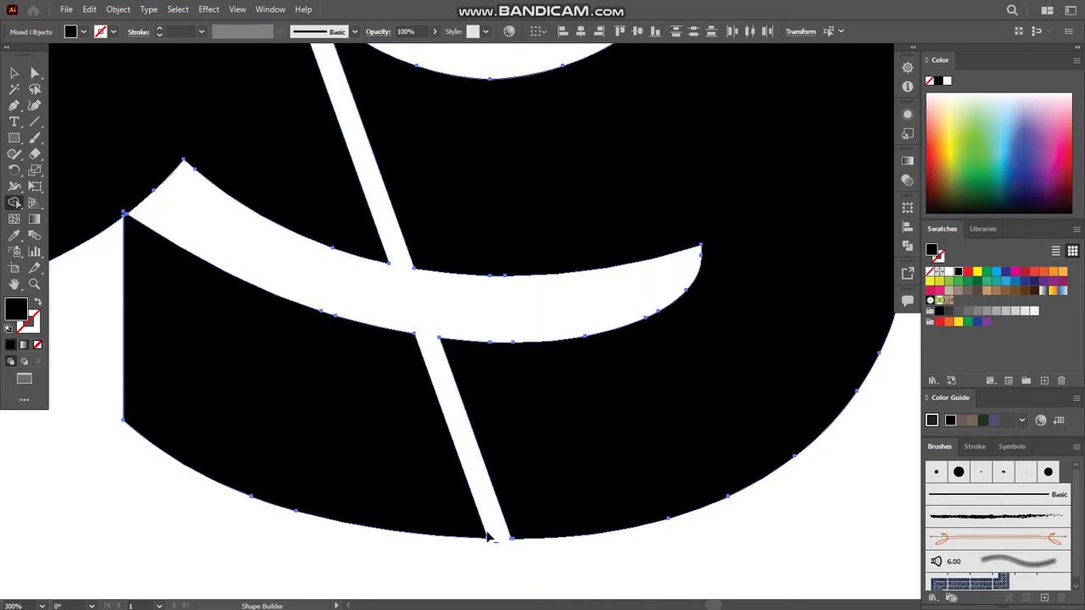
{"action": "scroll", "coordinate": [402, 455], "scroll_direction": "down", "scroll_amount": 2}
{"action": "scroll", "coordinate": [402, 455], "scroll_direction": "down", "scroll_amount": 3}
{"action": "scroll", "coordinate": [356, 309], "scroll_direction": "up", "scroll_amount": 1}
{"action": "scroll", "coordinate": [356, 309], "scroll_direction": "up", "scroll_amount": 4}
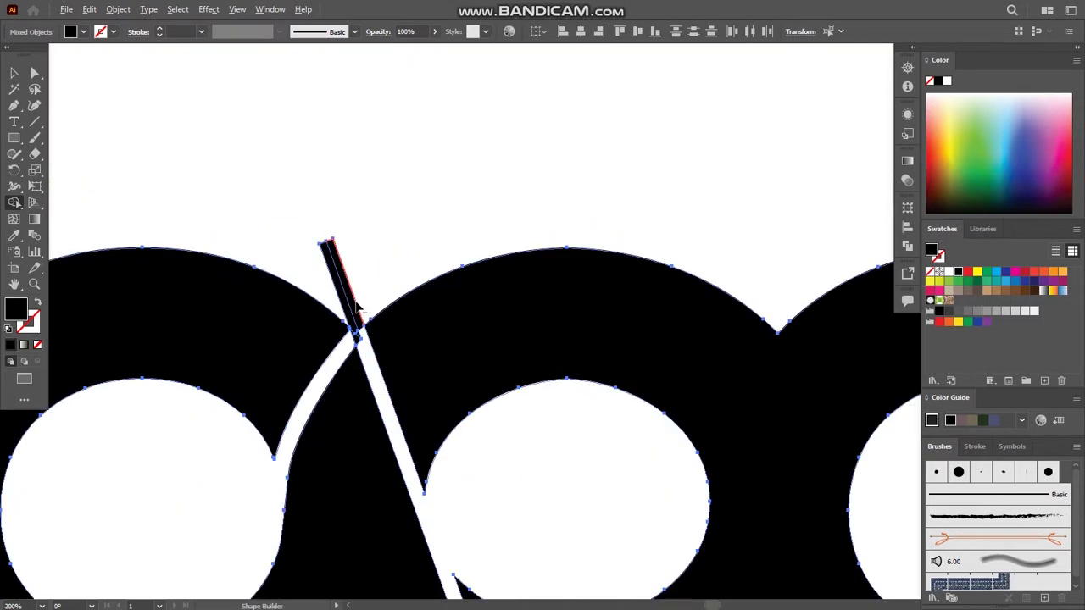
{"action": "scroll", "coordinate": [358, 309], "scroll_direction": "up", "scroll_amount": 3}
Delete the protruding slash strip and leftover line, then view the logo fit-to-window and at 100%
{"action": "left_click", "coordinate": [348, 355], "text": "alt"}
{"action": "left_click", "coordinate": [359, 383], "text": "alt"}
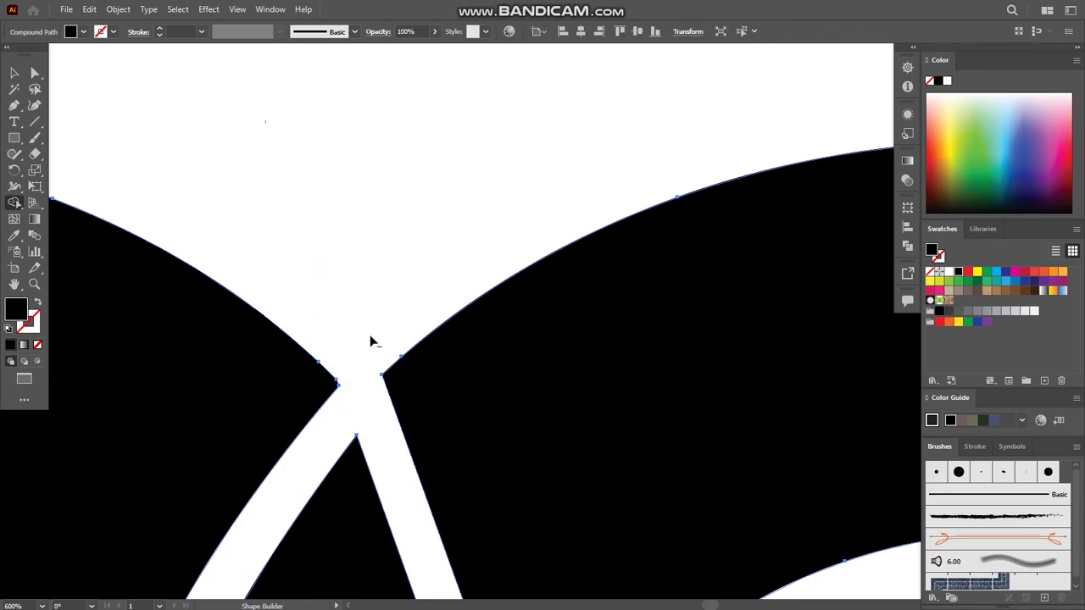
{"action": "scroll", "coordinate": [358, 386], "scroll_direction": "down", "scroll_amount": 4}
{"action": "left_click", "coordinate": [13, 73]}
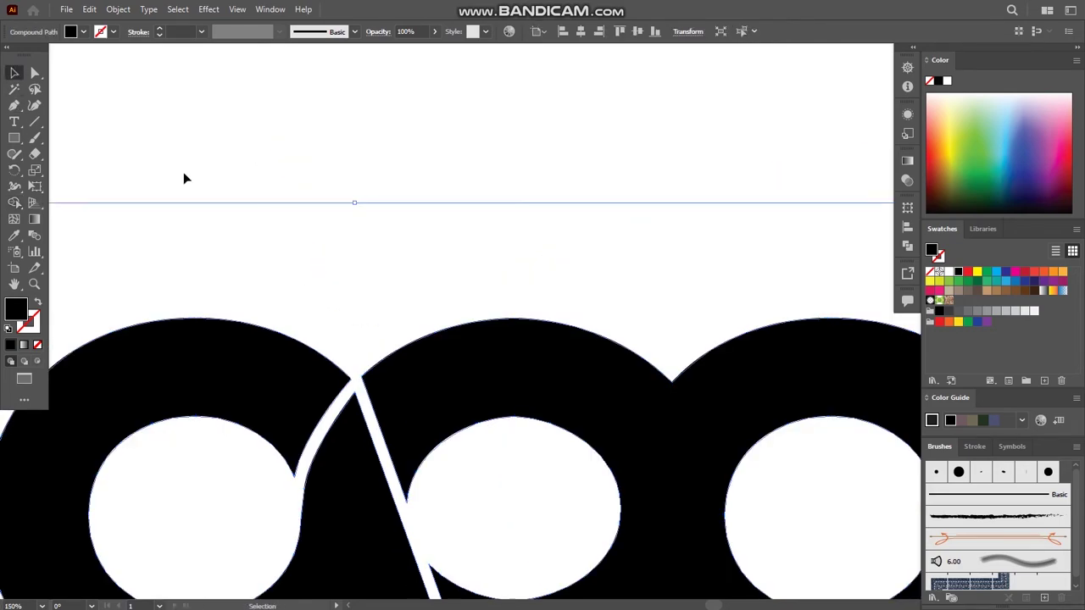
{"action": "left_click", "coordinate": [410, 285]}
{"action": "key", "text": "ctrl+0"}
{"action": "key", "text": "ctrl+1"}
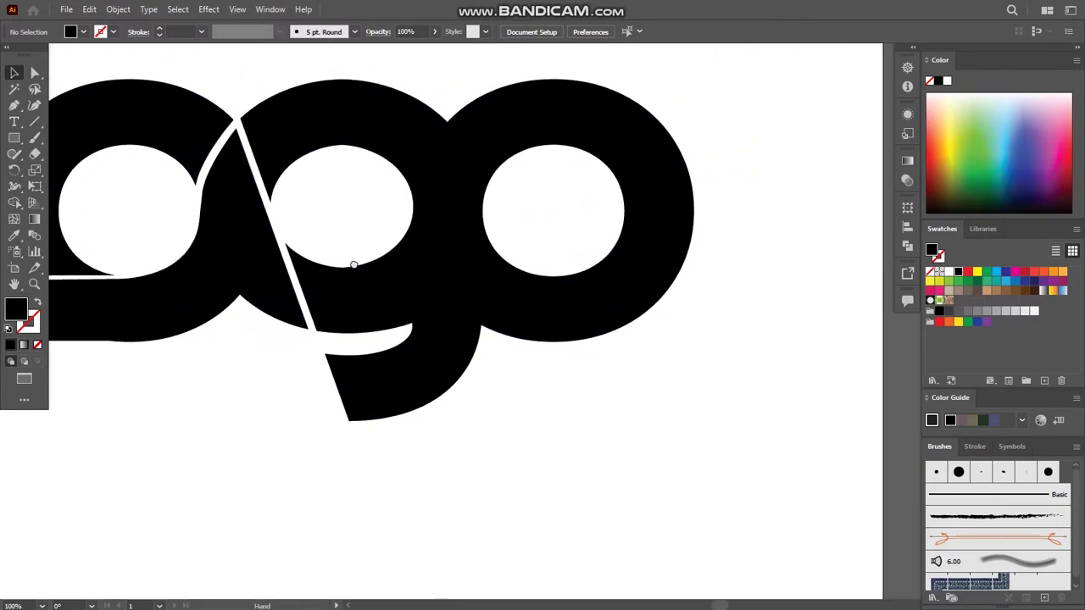
Draw a curved Pen path from where the g meets the final o up to the g's upper junction
{"action": "left_click_drag", "start_coordinate": [368, 247], "coordinate": [426, 255]}
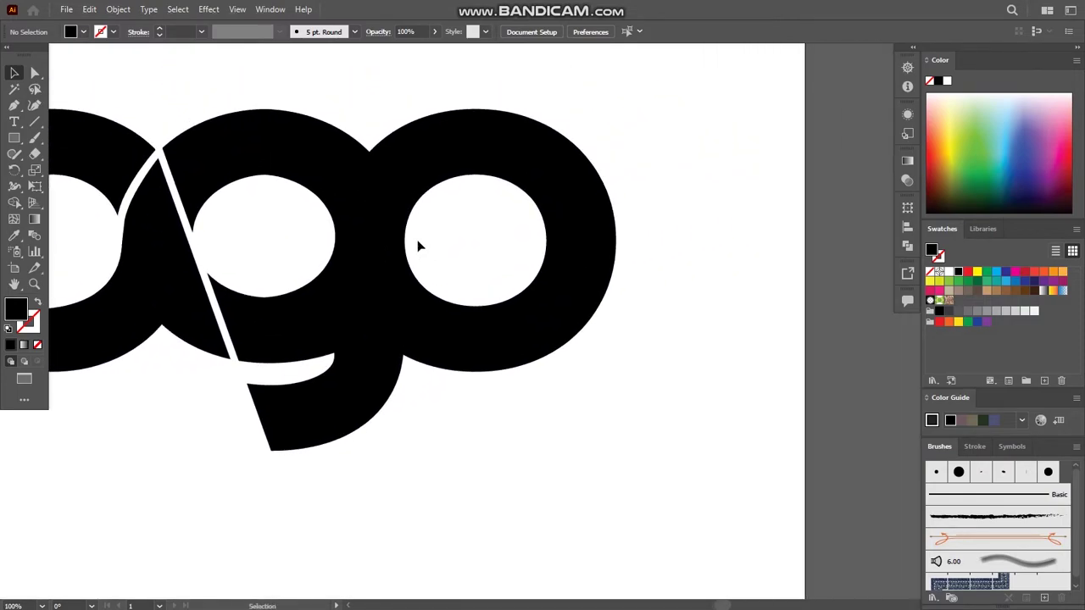
{"action": "key", "text": "p"}
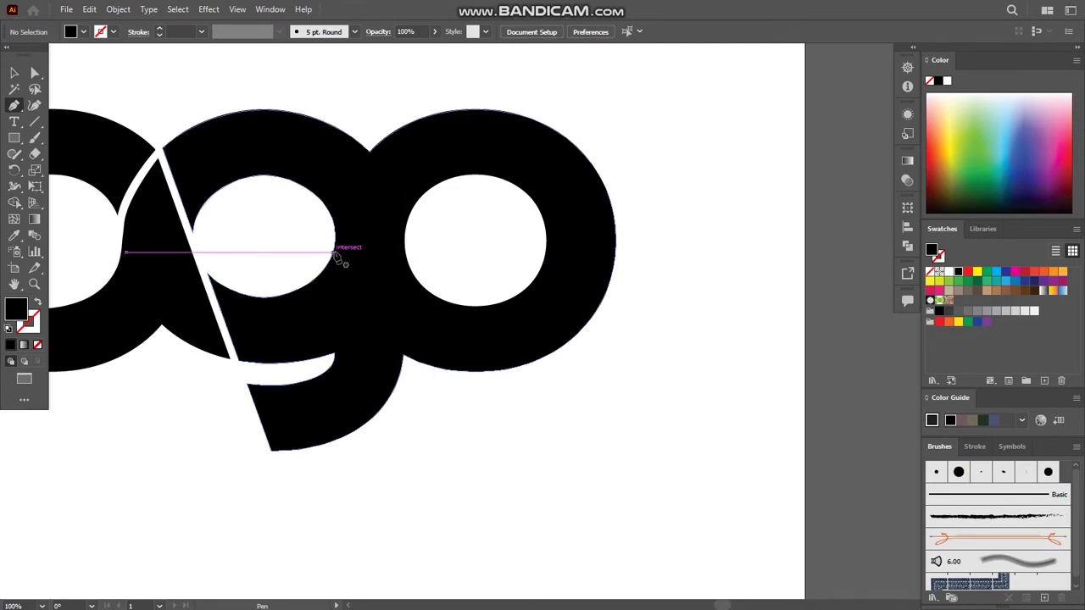
{"action": "left_click", "coordinate": [402, 354]}
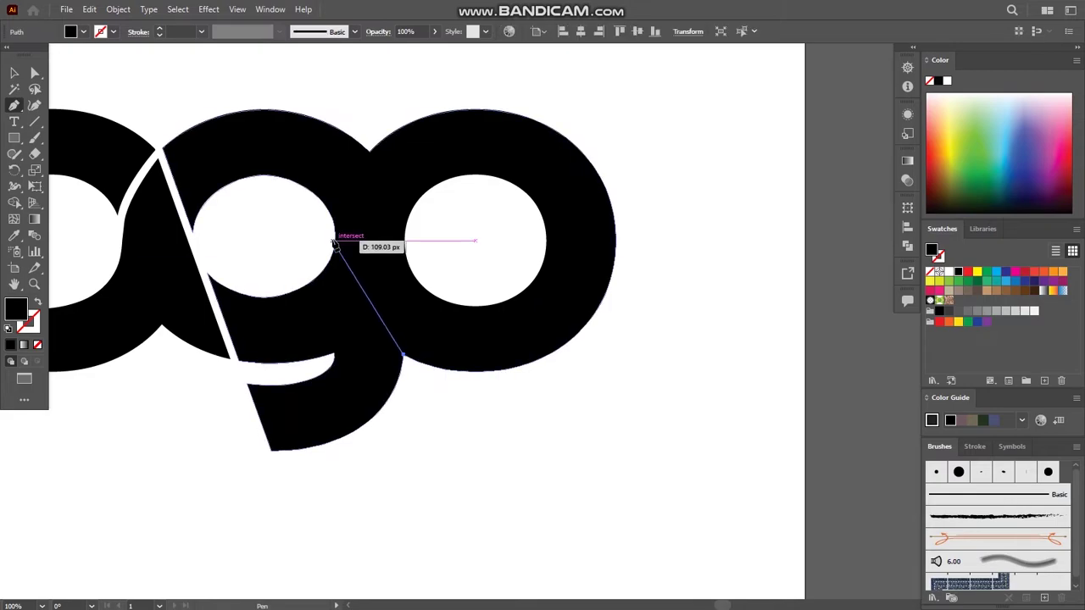
{"action": "mouse_move", "coordinate": [336, 239]}
{"action": "left_mouse_down"}
{"action": "mouse_move", "coordinate": [320, 170]}
{"action": "mouse_move", "coordinate": [330, 163]}
{"action": "left_mouse_up"}
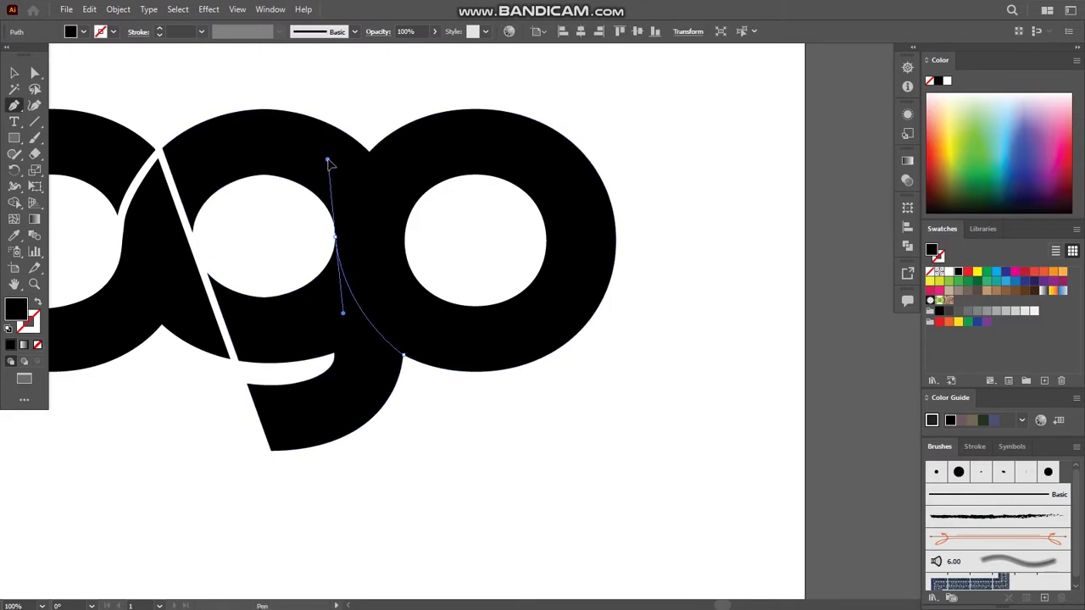
{"action": "left_click", "coordinate": [336, 238]}
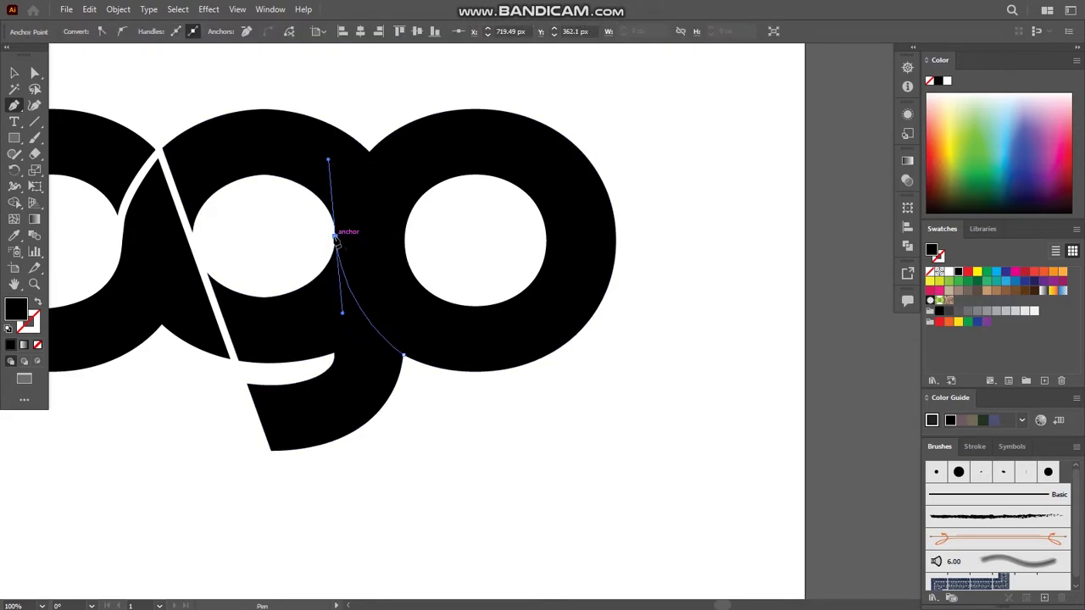
{"action": "left_click", "coordinate": [14, 75]}
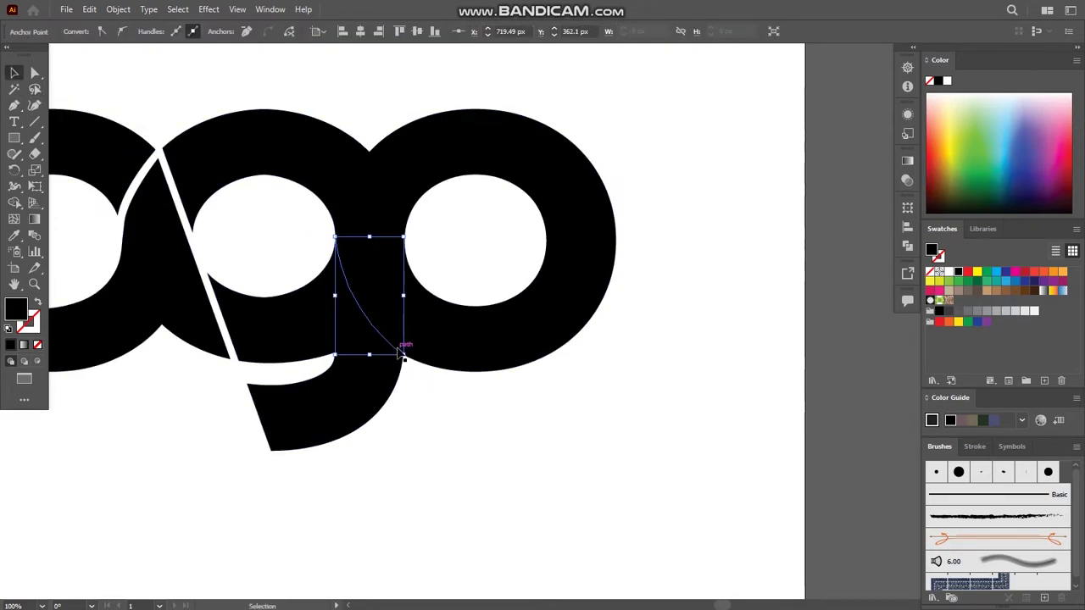
Apply a 6 pt stroke to all the artwork, then cancel the Expand dialog
{"action": "left_click_drag", "start_coordinate": [270, 80], "coordinate": [472, 396]}
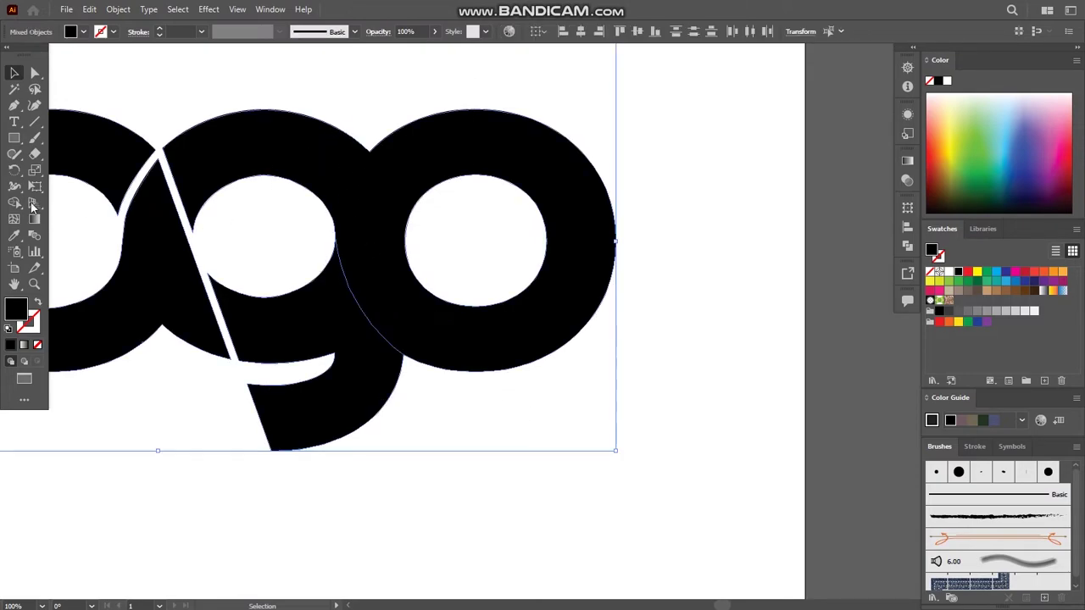
{"action": "left_click", "coordinate": [201, 31]}
{"action": "left_click", "coordinate": [218, 172]}
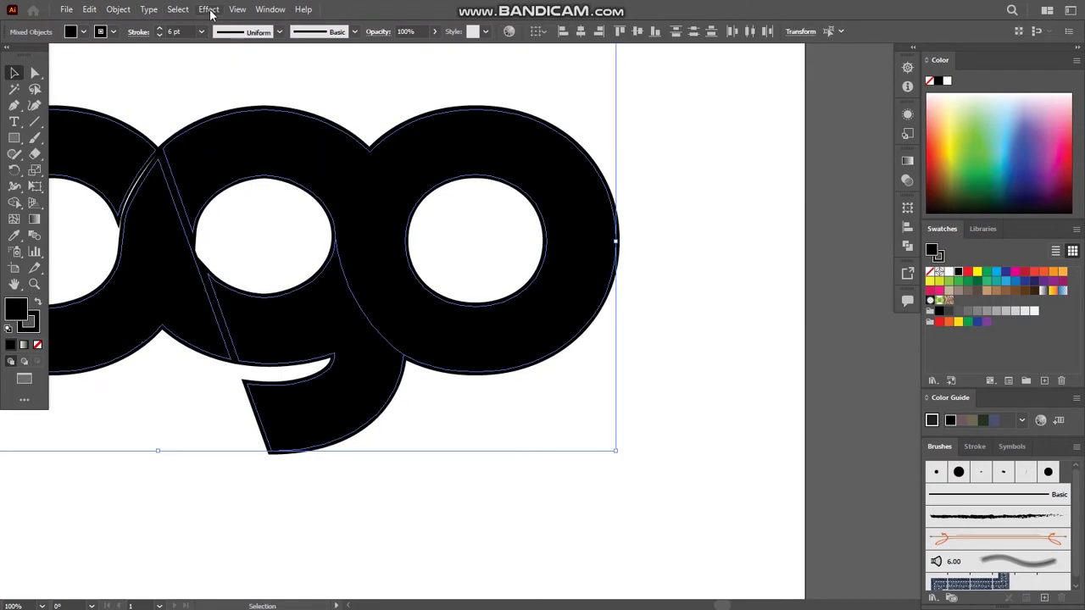
{"action": "left_click", "coordinate": [118, 10]}
{"action": "left_click", "coordinate": [190, 172]}
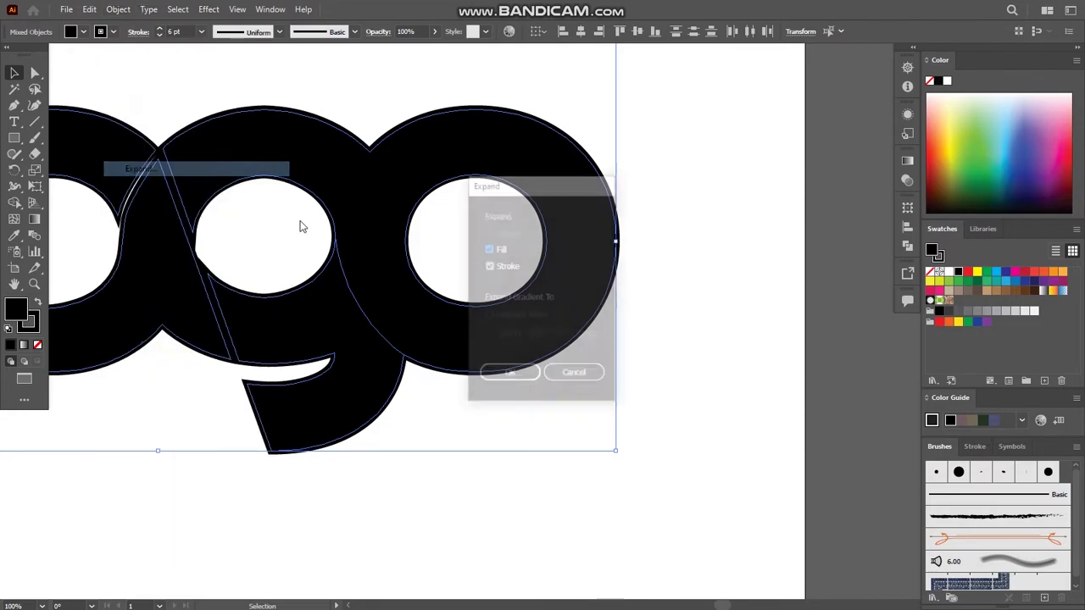
{"action": "left_click", "coordinate": [572, 373]}
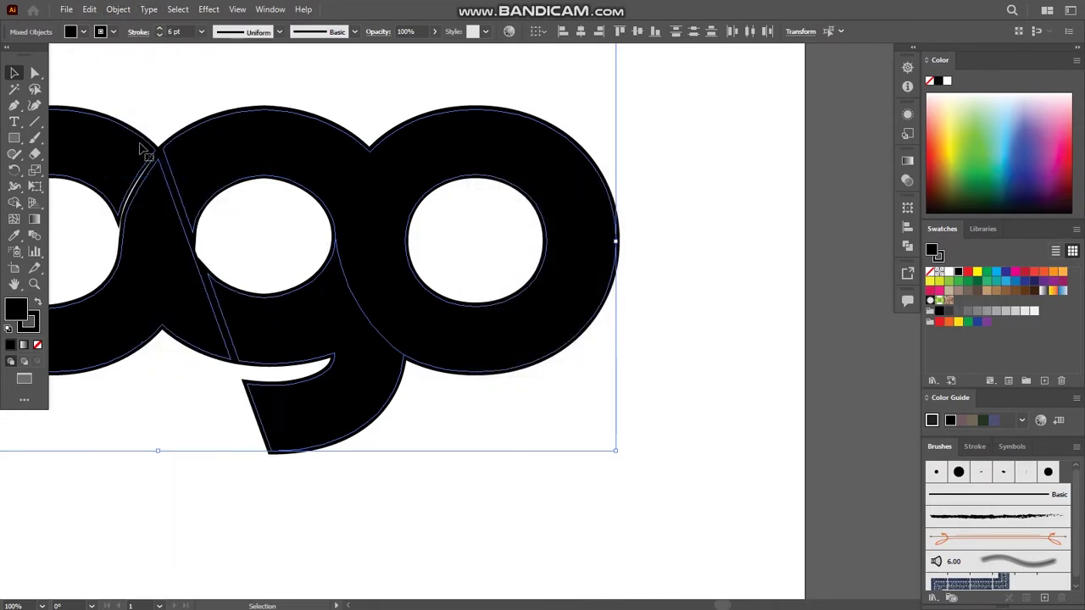
Try removing the letters' fill, undo it, and reselect the artwork
{"action": "left_click", "coordinate": [37, 345]}
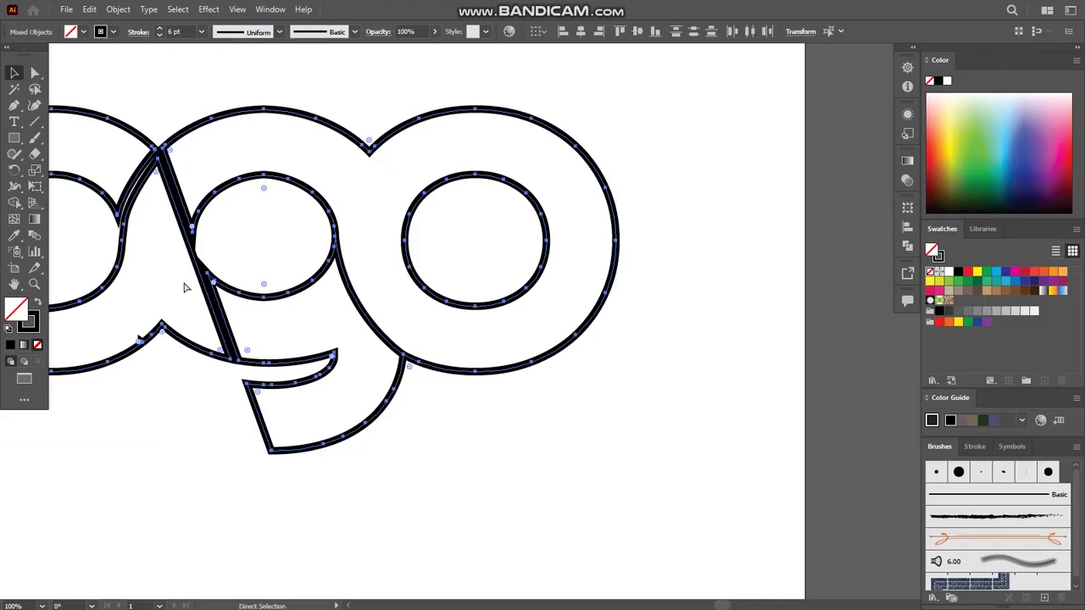
{"action": "key", "text": "ctrl+z"}
{"action": "left_click", "coordinate": [593, 436]}
{"action": "left_click_drag", "start_coordinate": [576, 440], "coordinate": [294, 212]}
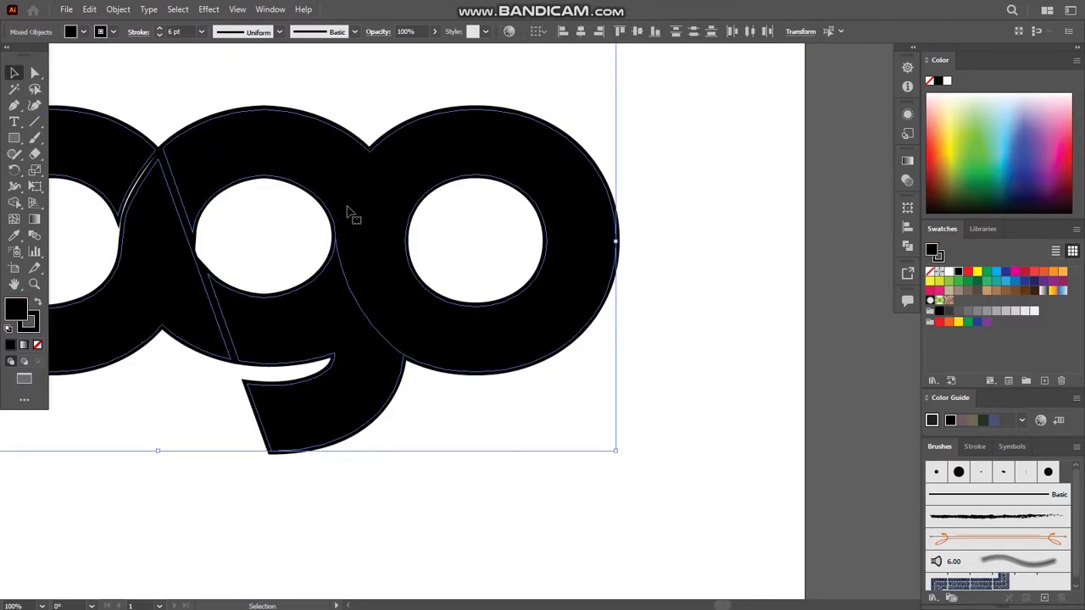
{"action": "left_click", "coordinate": [693, 373]}
{"action": "left_click", "coordinate": [416, 310]}
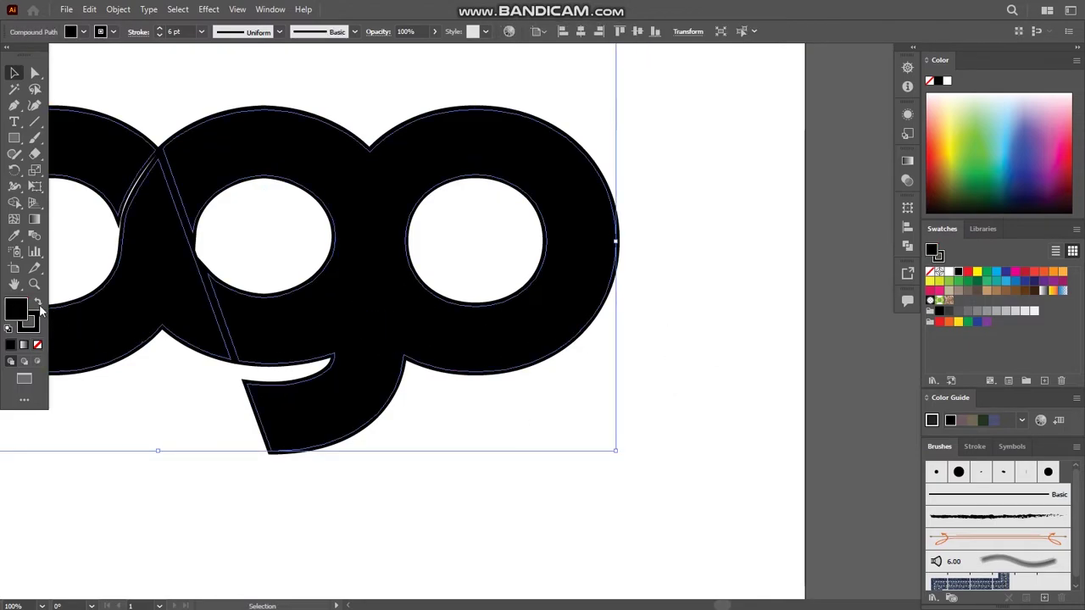
{"action": "left_click", "coordinate": [37, 344]}
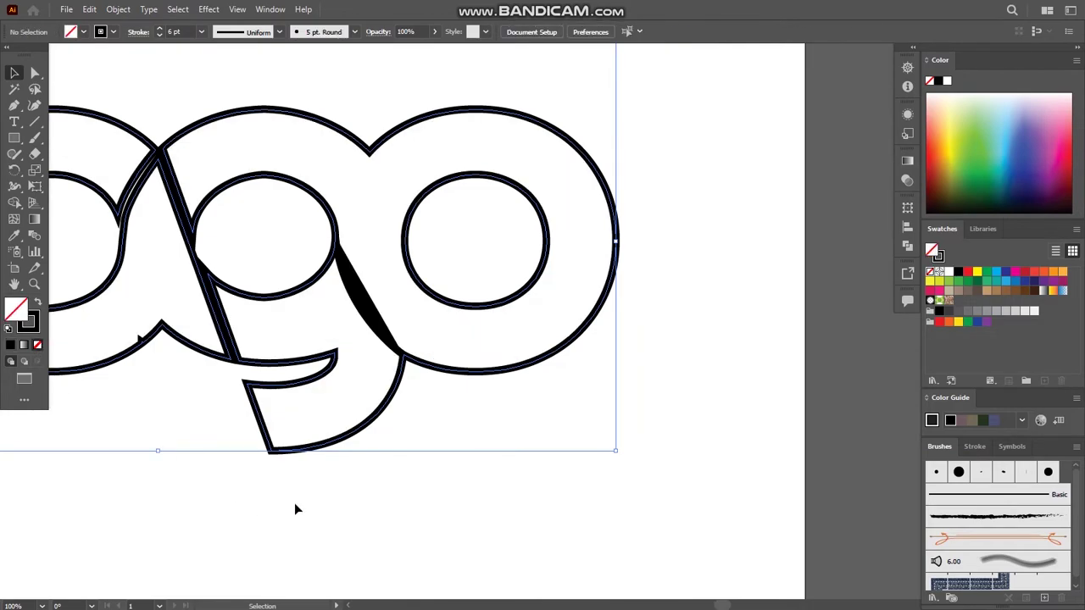
{"action": "key", "text": "ctrl+z"}
{"action": "key", "text": "a"}
{"action": "key", "text": "v"}
{"action": "left_click", "coordinate": [610, 468]}
{"action": "left_click_drag", "start_coordinate": [478, 462], "coordinate": [376, 261]}
Give only the curved path a 6 pt stroke and expand its fill and stroke into a shape
{"action": "left_click", "coordinate": [458, 339], "text": "shift"}
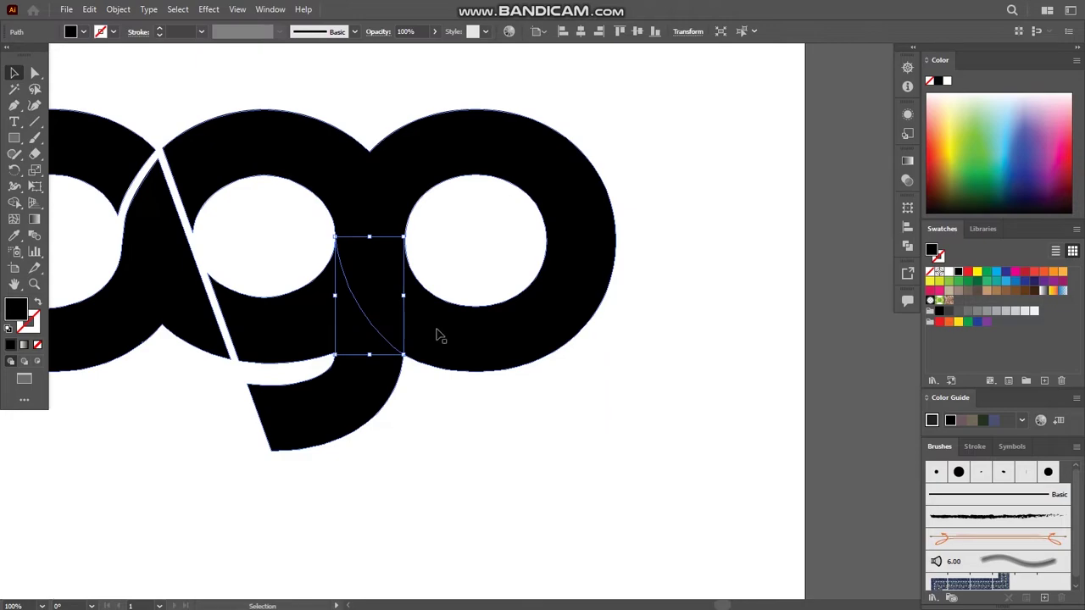
{"action": "left_click", "coordinate": [201, 31]}
{"action": "left_click", "coordinate": [218, 165]}
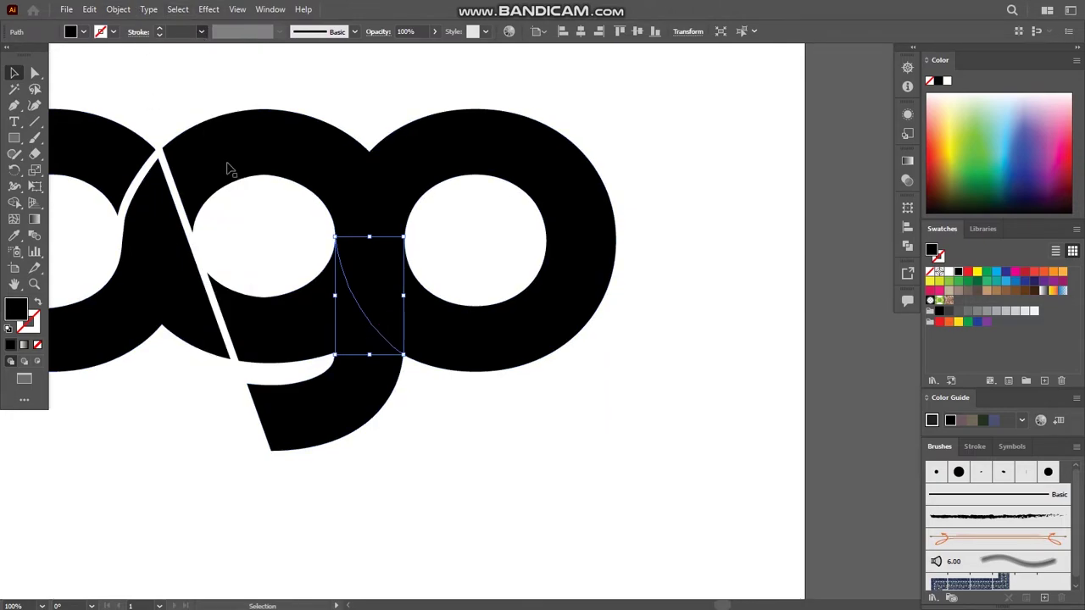
{"action": "left_click", "coordinate": [123, 10]}
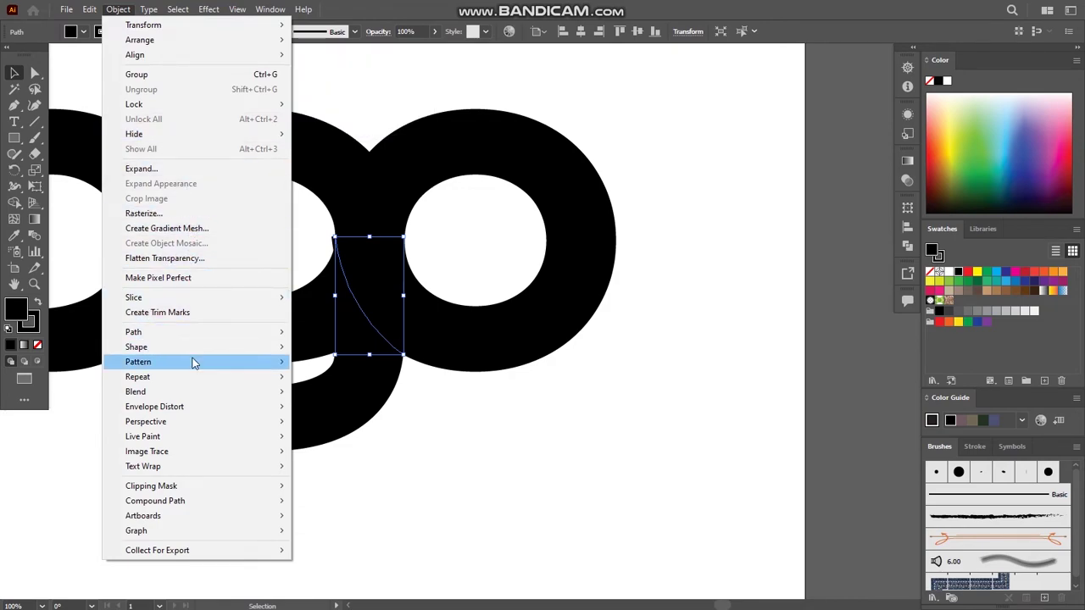
{"action": "left_click", "coordinate": [182, 168]}
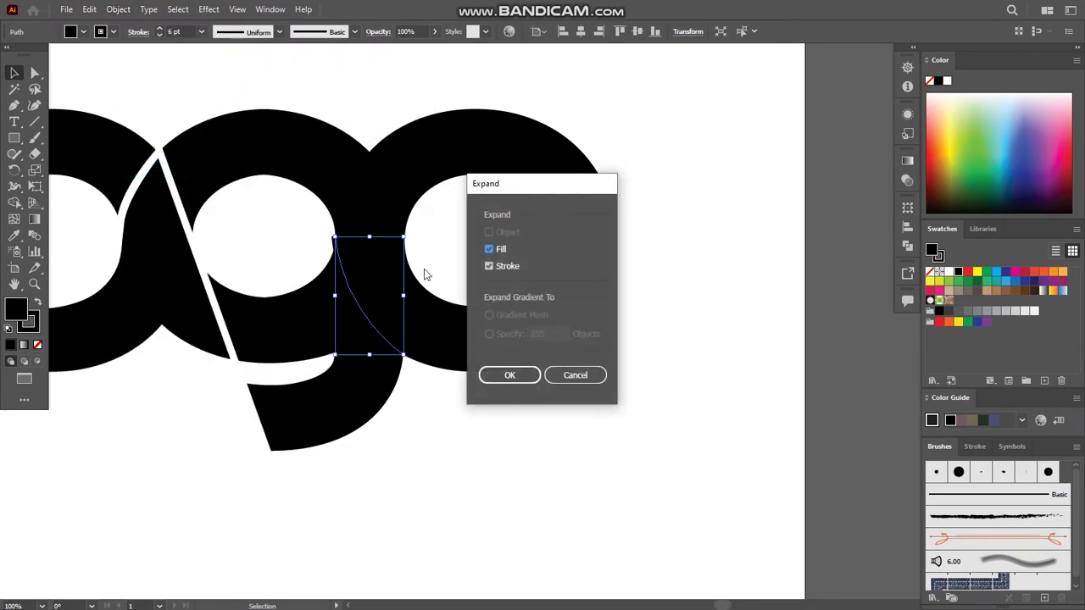
{"action": "left_click", "coordinate": [512, 374]}
{"action": "left_click", "coordinate": [512, 375]}
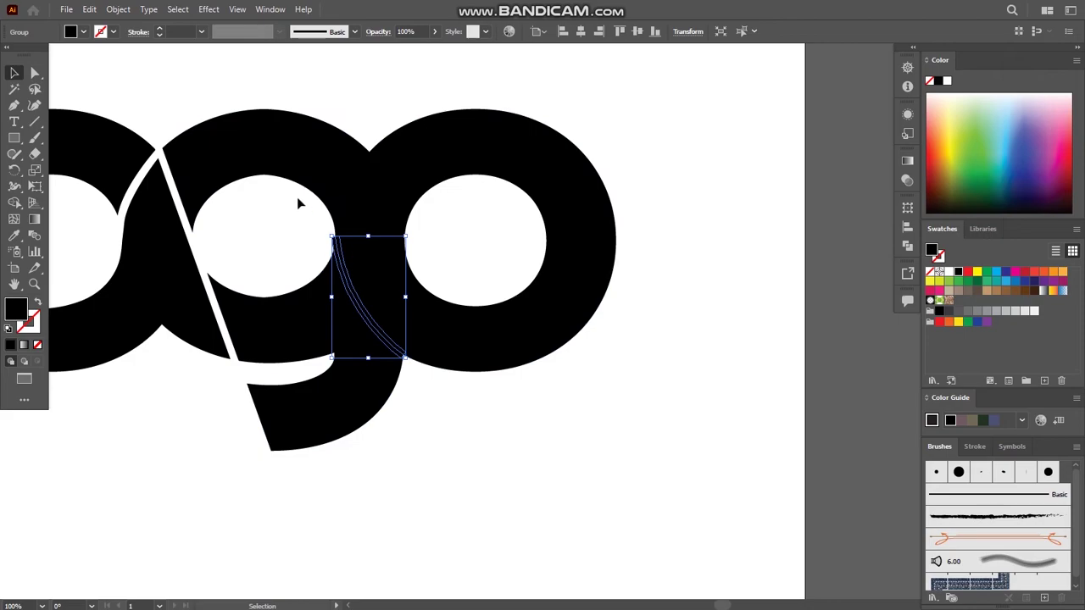
{"action": "left_click", "coordinate": [14, 202]}
Select all, merge the slivers with Shape Builder, and delete the curved band between g and o
{"action": "key", "text": "ctrl+a"}
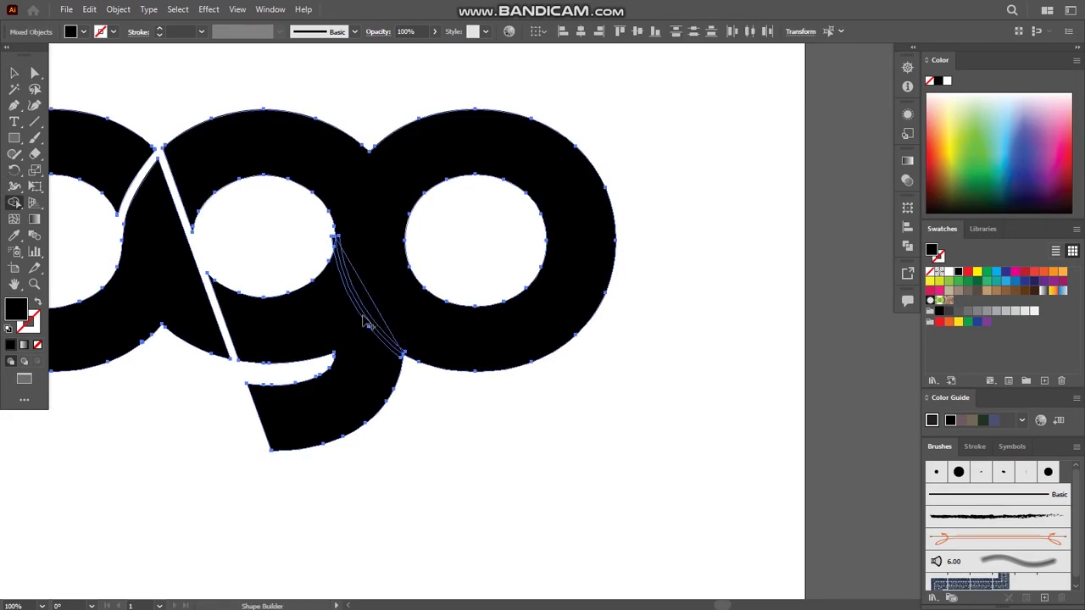
{"action": "scroll", "coordinate": [365, 320], "scroll_direction": "up", "scroll_amount": 3}
{"action": "scroll", "coordinate": [365, 319], "scroll_direction": "up", "scroll_amount": 1}
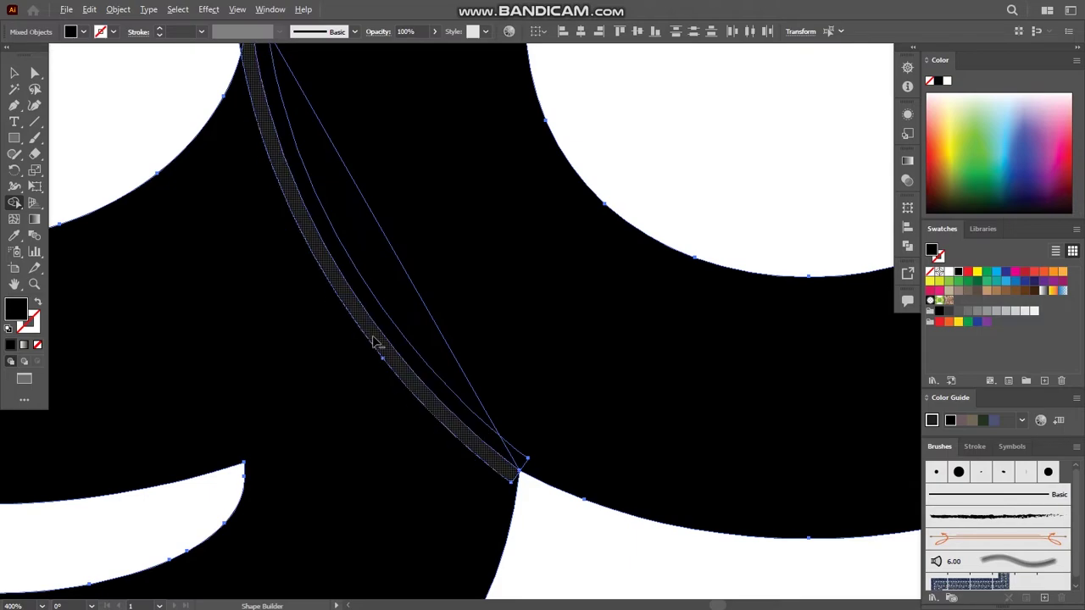
{"action": "left_click", "coordinate": [447, 418]}
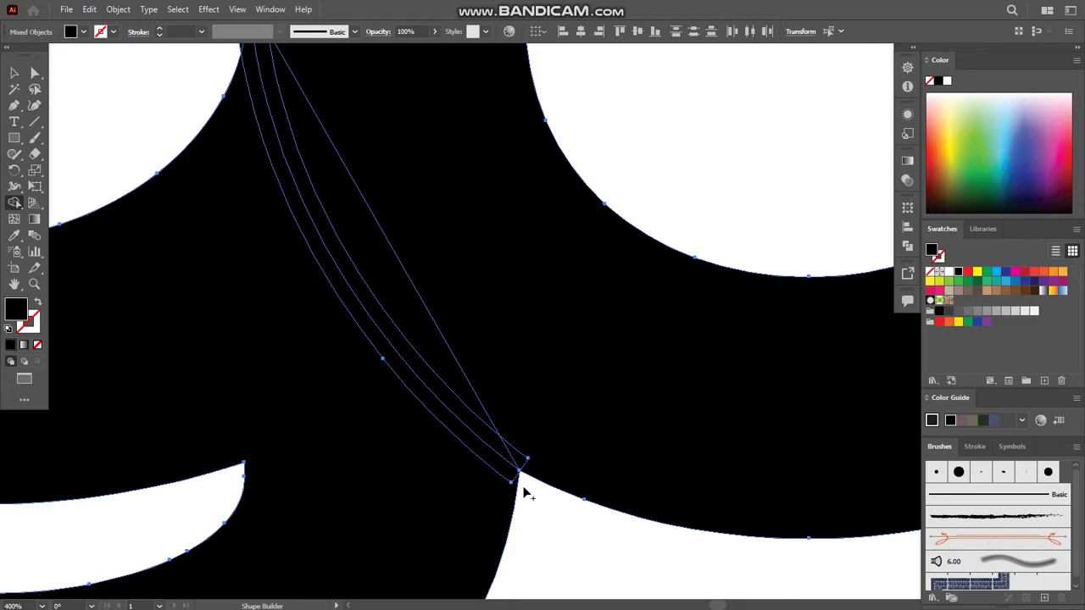
{"action": "left_click_drag", "start_coordinate": [511, 479], "coordinate": [514, 466]}
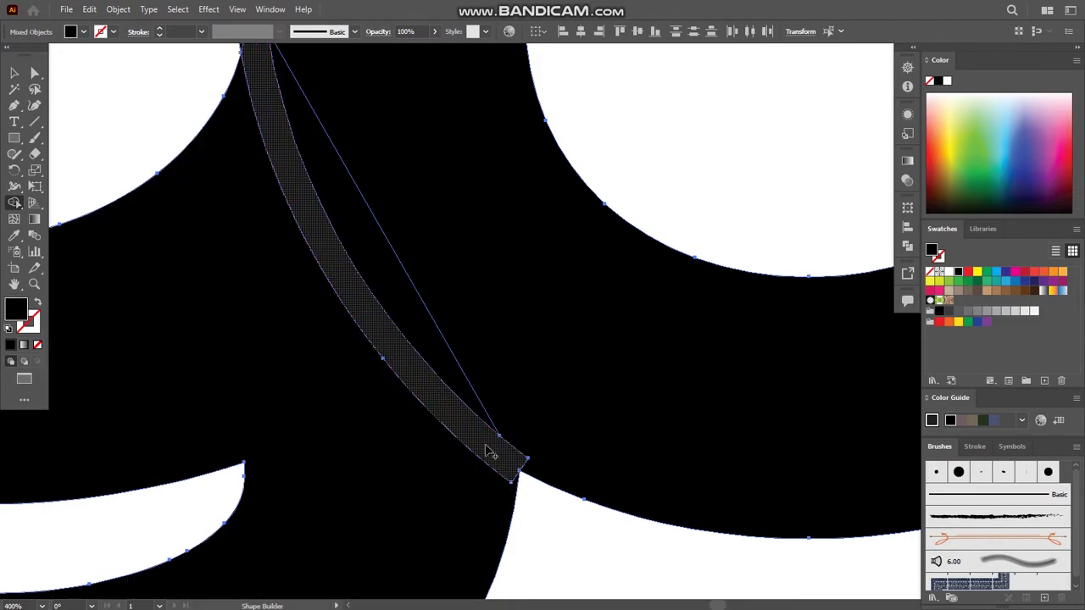
{"action": "left_click", "coordinate": [490, 452]}
{"action": "left_click", "coordinate": [507, 477], "text": "alt"}
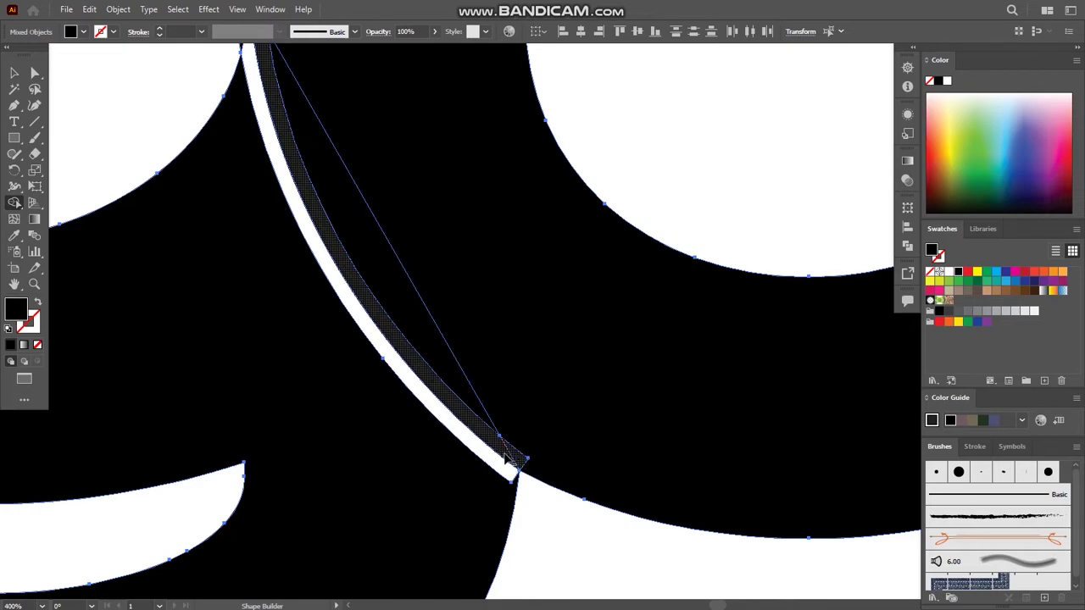
{"action": "scroll", "coordinate": [514, 462], "scroll_direction": "down", "scroll_amount": 4}
{"action": "scroll", "coordinate": [458, 399], "scroll_direction": "up", "scroll_amount": 1}
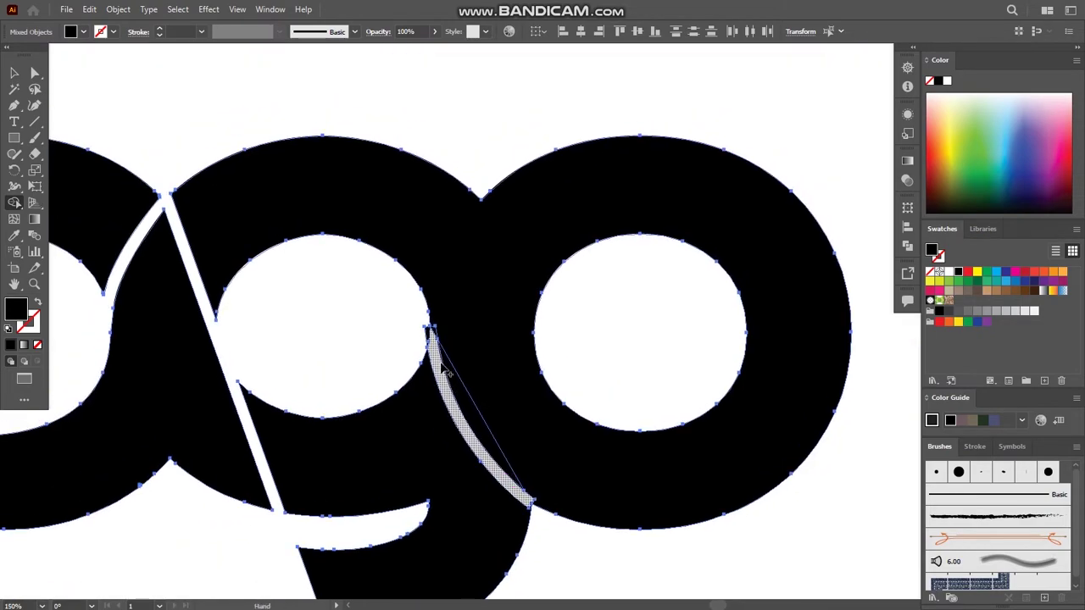
Zoom in on the curved cut's lower corner and pick its anchor points with Direct Selection
{"action": "scroll", "coordinate": [426, 322], "scroll_direction": "up", "scroll_amount": 3}
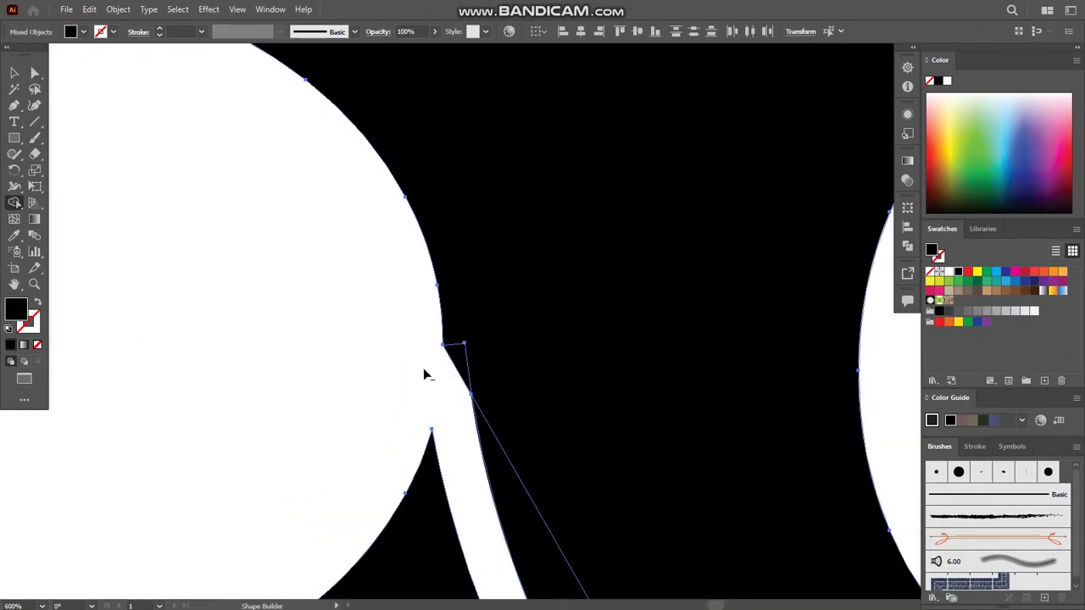
{"action": "scroll", "coordinate": [424, 371], "scroll_direction": "down", "scroll_amount": 3}
{"action": "scroll", "coordinate": [398, 360], "scroll_direction": "up", "scroll_amount": 1}
{"action": "scroll", "coordinate": [390, 356], "scroll_direction": "up", "scroll_amount": 1}
{"action": "scroll", "coordinate": [390, 355], "scroll_direction": "up", "scroll_amount": 1}
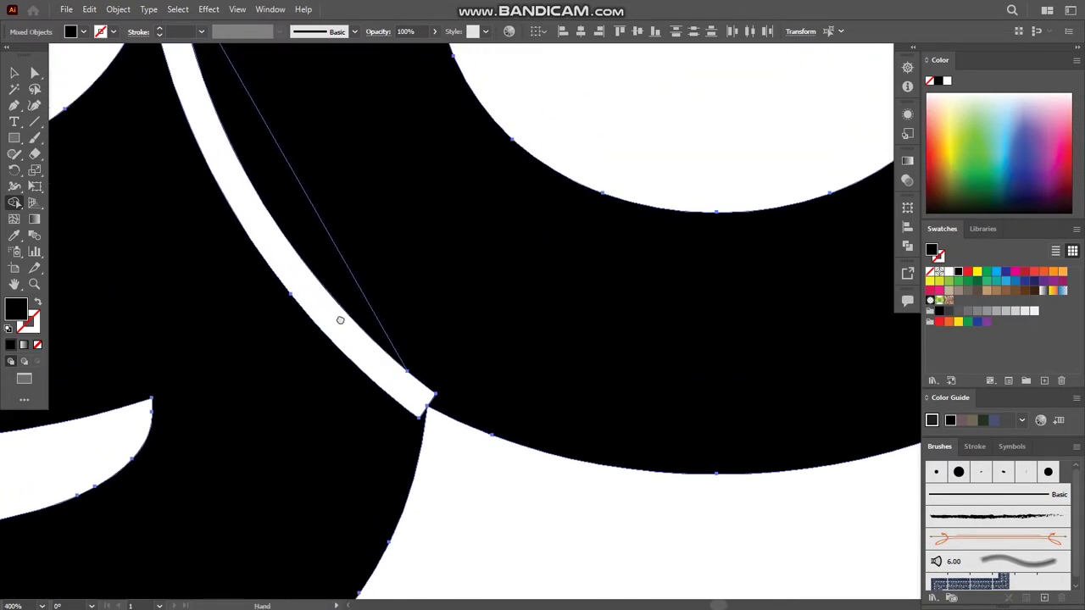
{"action": "scroll", "coordinate": [365, 339], "scroll_direction": "up", "scroll_amount": 1}
{"action": "scroll", "coordinate": [440, 373], "scroll_direction": "up", "scroll_amount": 1}
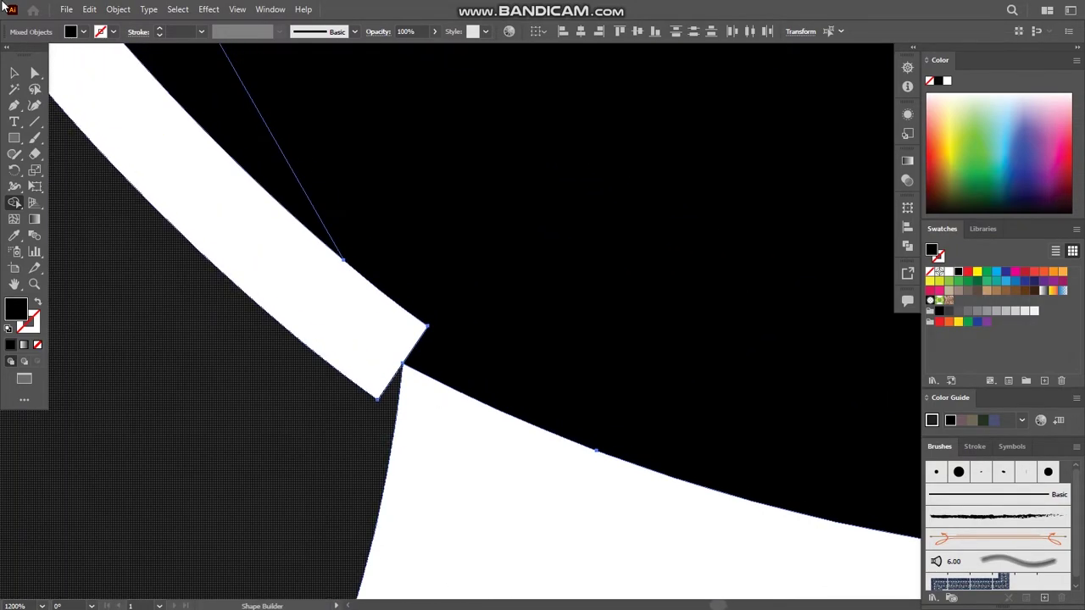
{"action": "left_click", "coordinate": [34, 73]}
{"action": "left_click", "coordinate": [404, 367]}
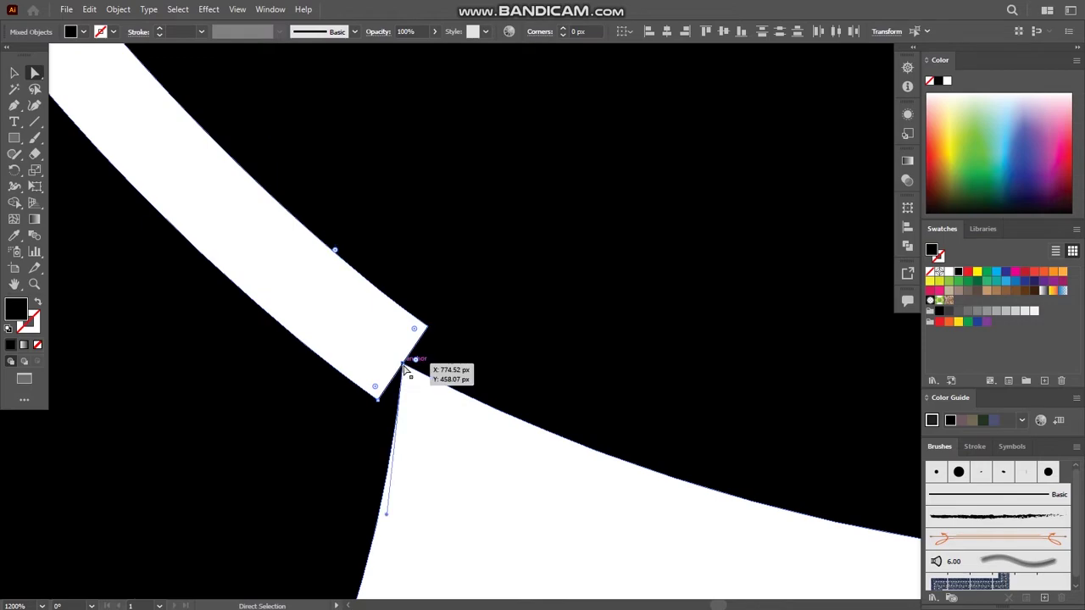
{"action": "left_click", "coordinate": [432, 381], "text": "alt"}
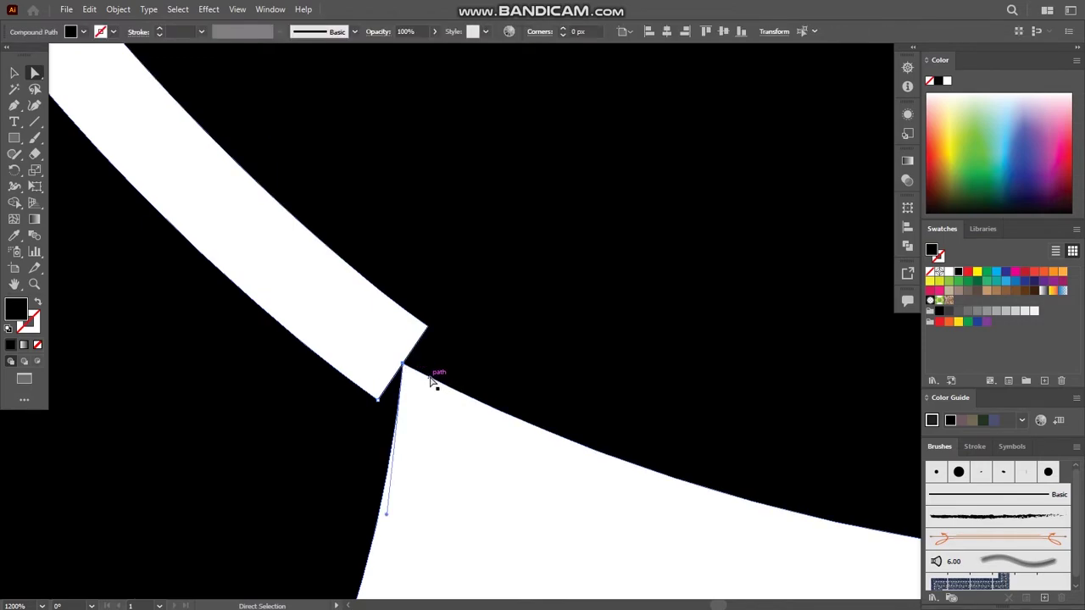
{"action": "scroll", "coordinate": [407, 387], "scroll_direction": "down", "scroll_amount": 1}
{"action": "scroll", "coordinate": [412, 424], "scroll_direction": "down", "scroll_amount": 4}
{"action": "scroll", "coordinate": [411, 451], "scroll_direction": "down", "scroll_amount": 2}
{"action": "scroll", "coordinate": [414, 441], "scroll_direction": "up", "scroll_amount": 5}
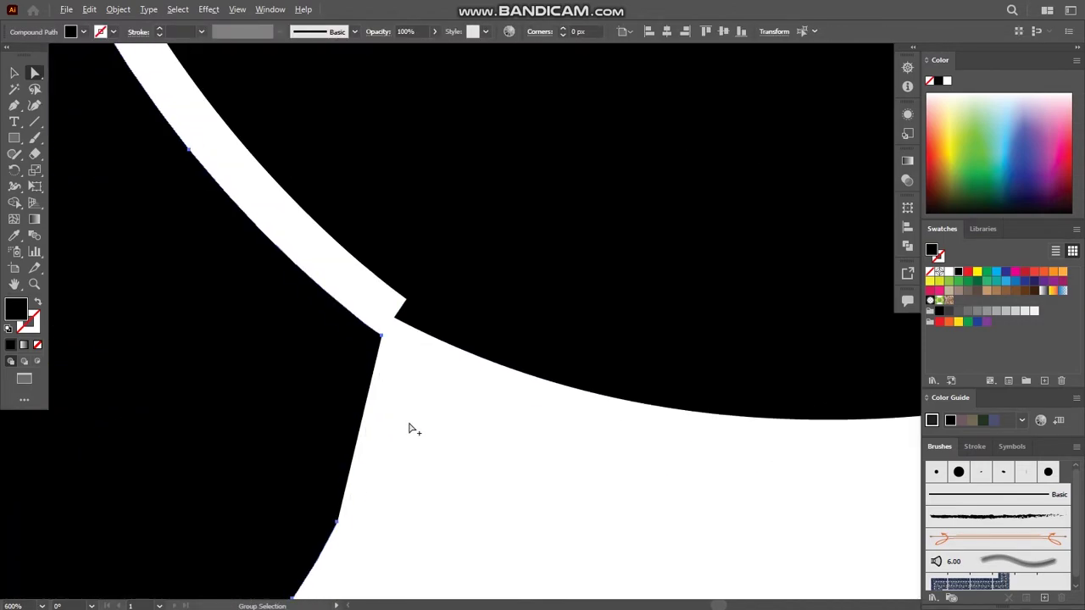
{"action": "left_click", "coordinate": [396, 316]}
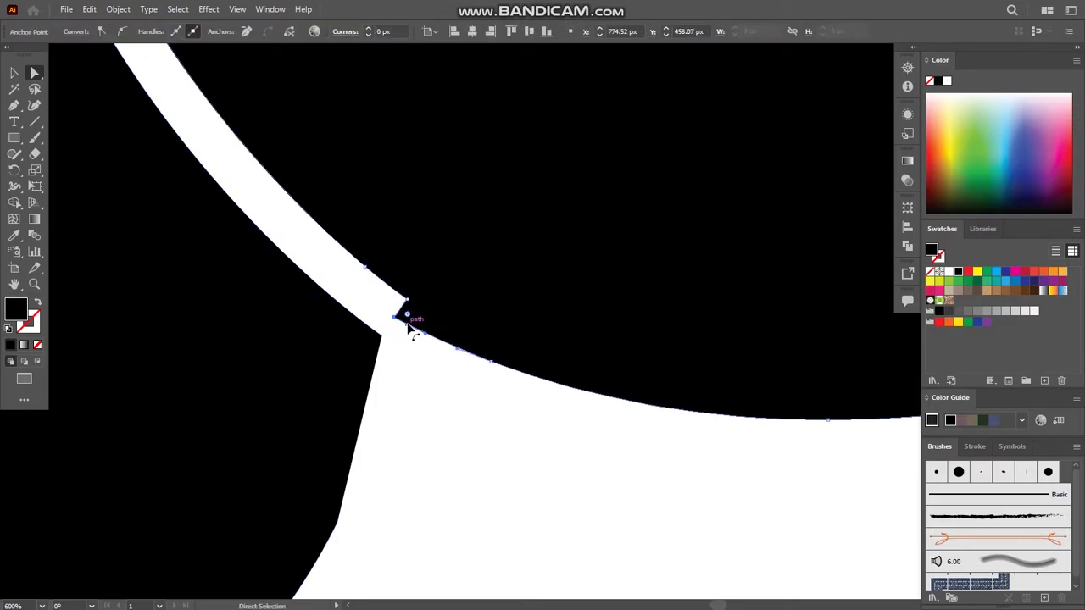
{"action": "left_click", "coordinate": [405, 323], "text": "alt"}
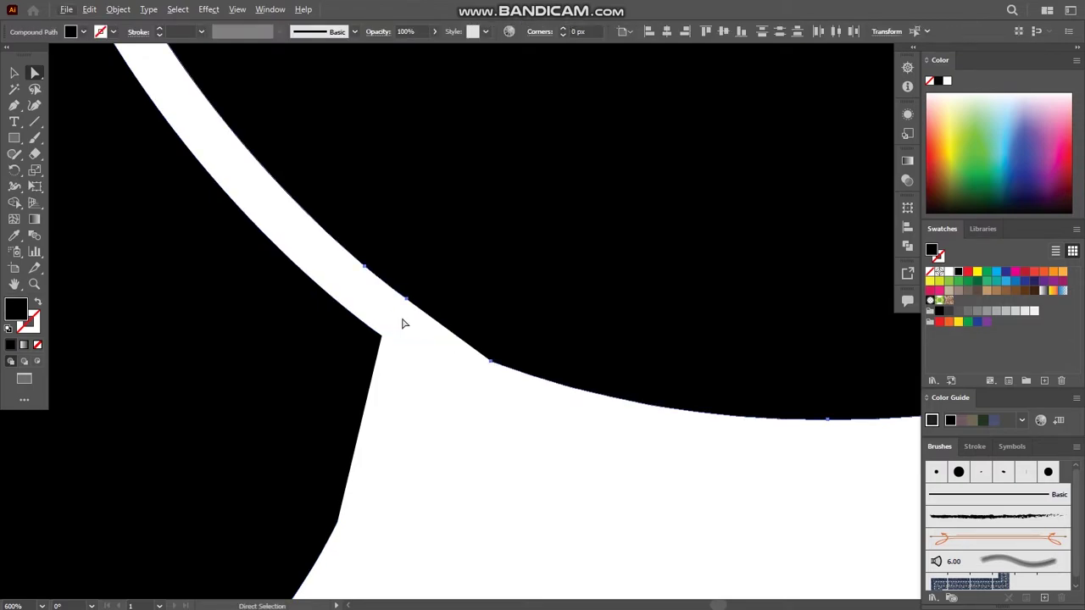
Drag the curve anchor beside the cut's end to close the notch against the o
{"action": "scroll", "coordinate": [407, 330], "scroll_direction": "down", "scroll_amount": 4}
{"action": "scroll", "coordinate": [424, 352], "scroll_direction": "up", "scroll_amount": 2}
{"action": "scroll", "coordinate": [424, 352], "scroll_direction": "up", "scroll_amount": 1}
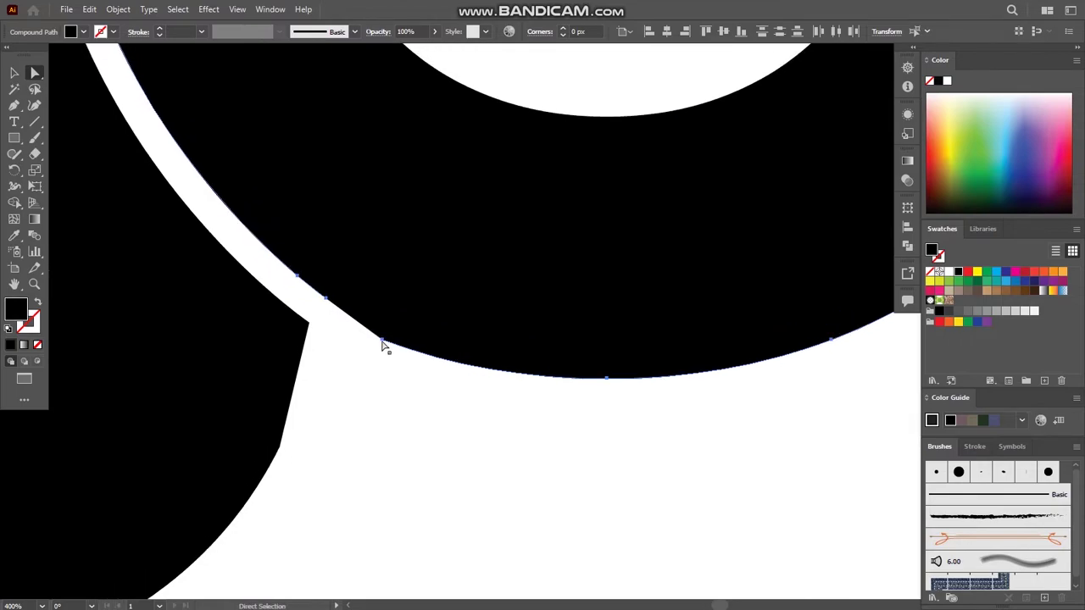
{"action": "left_click", "coordinate": [382, 343]}
{"action": "left_click_drag", "start_coordinate": [382, 339], "coordinate": [358, 327]}
{"action": "left_click", "coordinate": [390, 384]}
{"action": "scroll", "coordinate": [398, 373], "scroll_direction": "down", "scroll_amount": 4}
{"action": "scroll", "coordinate": [415, 362], "scroll_direction": "up", "scroll_amount": 2}
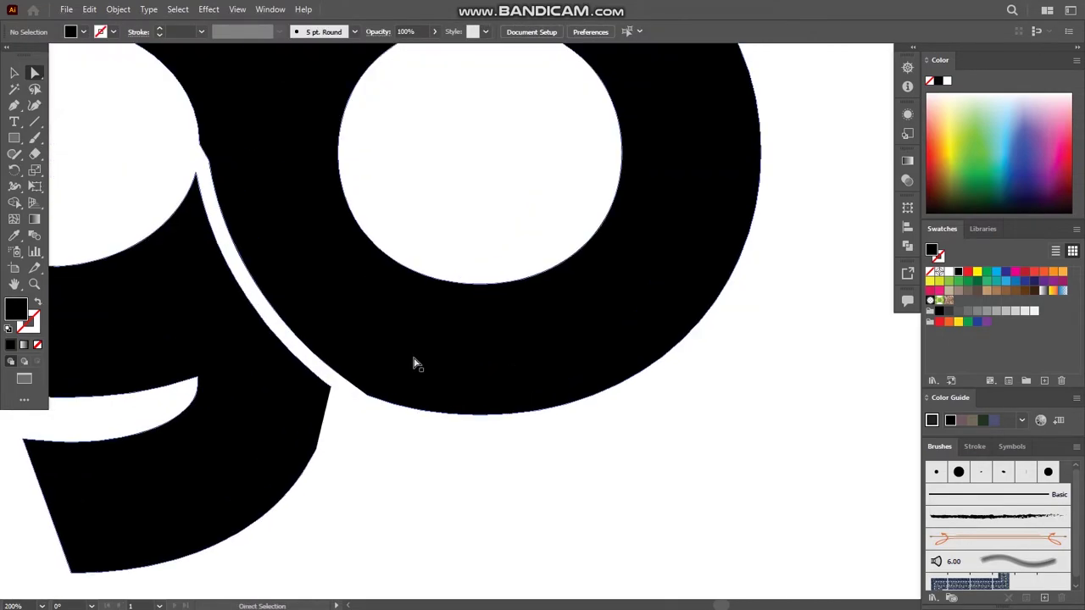
{"action": "left_click_drag", "start_coordinate": [415, 362], "coordinate": [322, 399]}
{"action": "scroll", "coordinate": [339, 311], "scroll_direction": "up", "scroll_amount": 1}
{"action": "scroll", "coordinate": [373, 313], "scroll_direction": "left", "scroll_amount": 1}
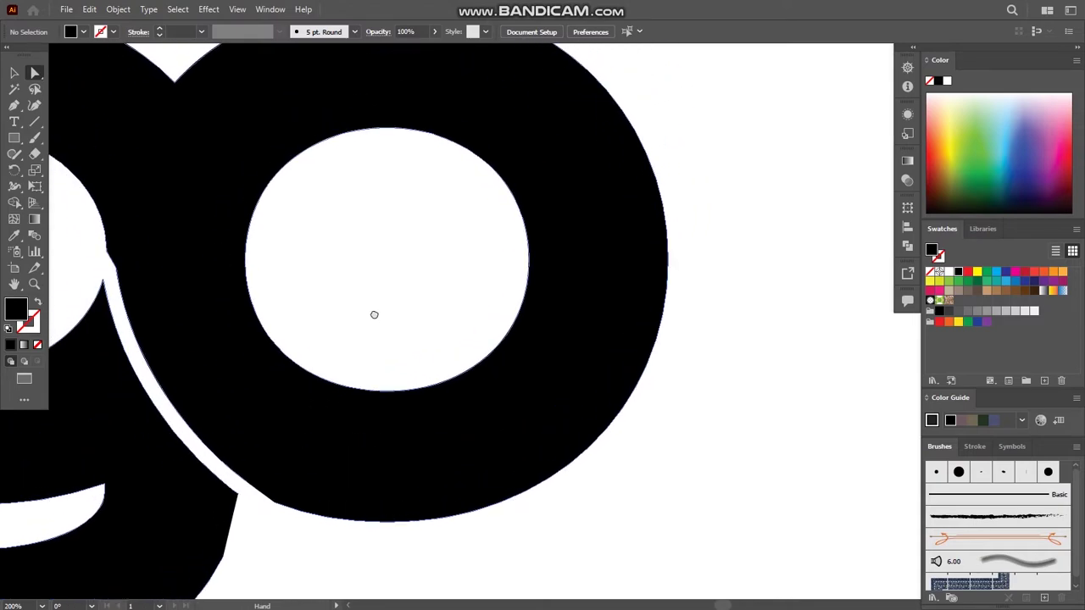
{"action": "scroll", "coordinate": [245, 221], "scroll_direction": "left", "scroll_amount": 1}
{"action": "scroll", "coordinate": [308, 248], "scroll_direction": "left", "scroll_amount": 3}
{"action": "scroll", "coordinate": [307, 248], "scroll_direction": "up", "scroll_amount": 3}
Delete the stray path pieces and leftover construction lines around the notch
{"action": "left_click", "coordinate": [446, 291]}
{"action": "key", "text": "Delete"}
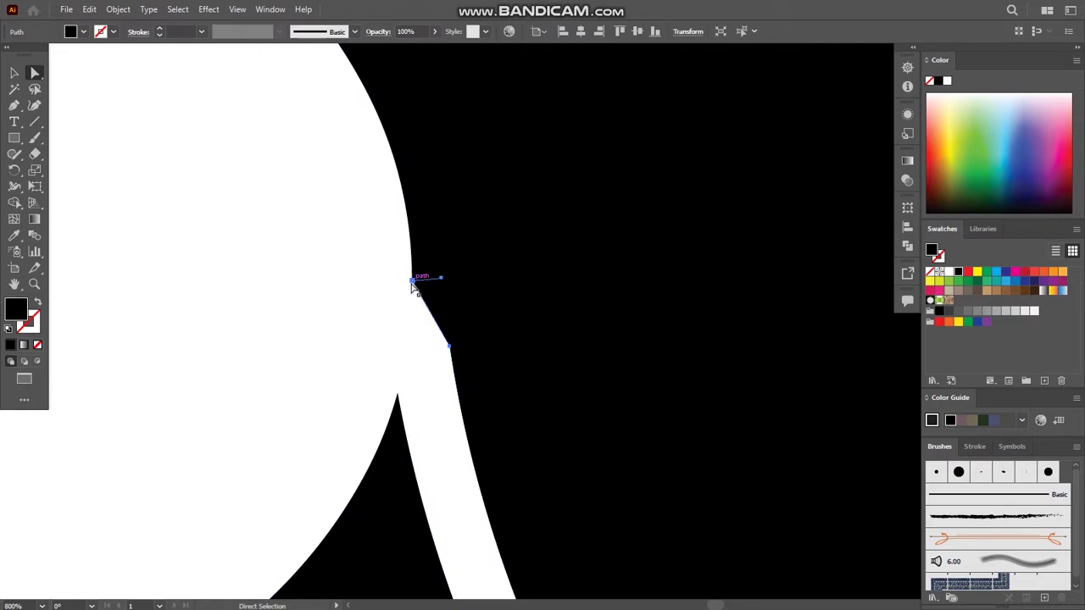
{"action": "left_click", "coordinate": [424, 307]}
{"action": "key", "text": "Delete"}
{"action": "left_click_drag", "start_coordinate": [321, 251], "coordinate": [483, 359]}
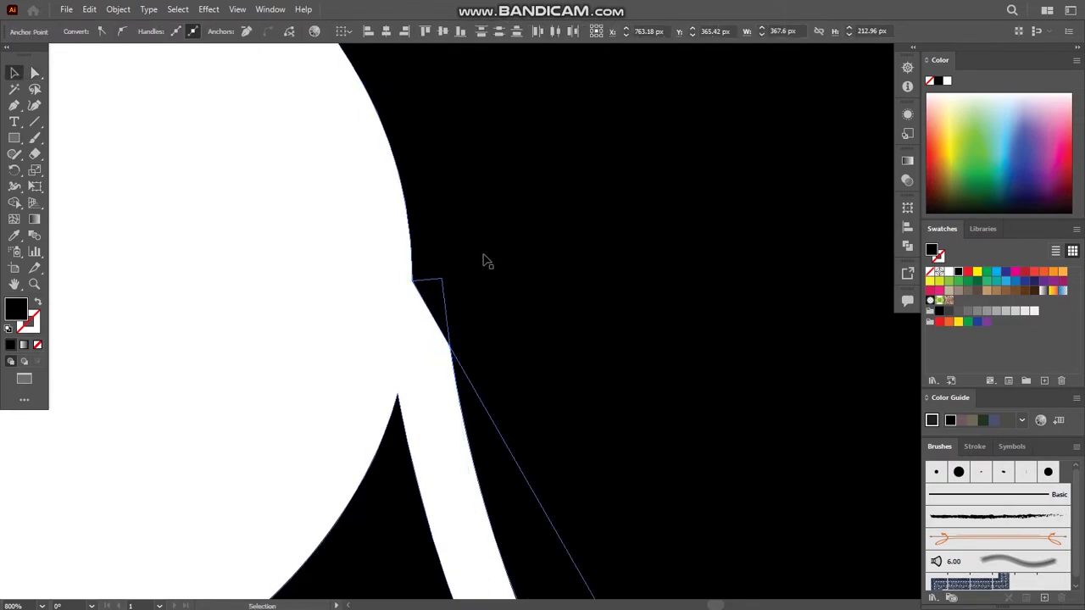
{"action": "left_click", "coordinate": [302, 213]}
{"action": "left_click_drag", "start_coordinate": [266, 180], "coordinate": [527, 396]}
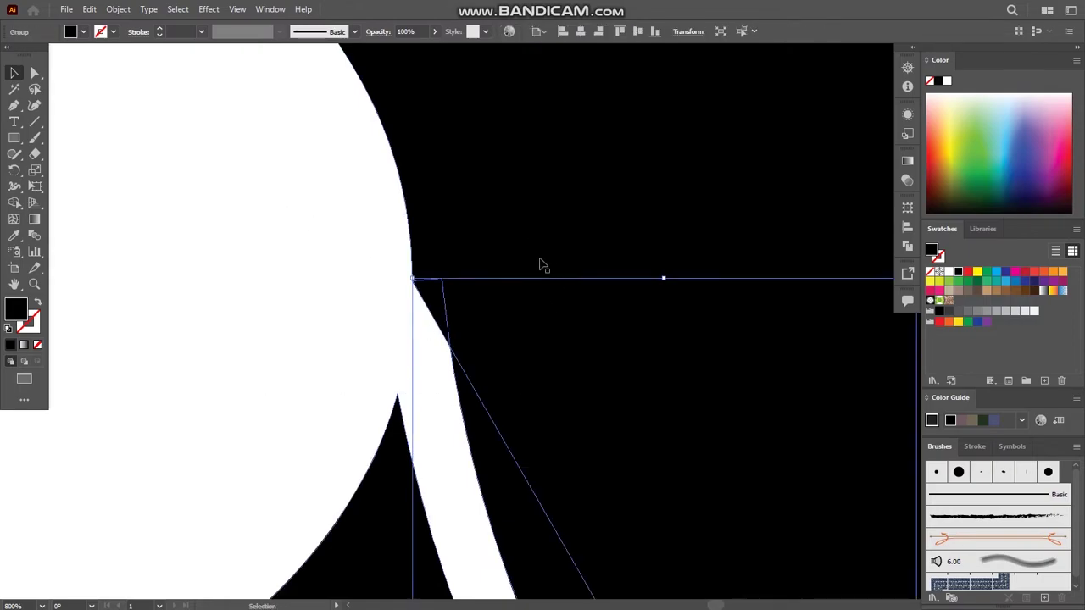
{"action": "key", "text": "Delete"}
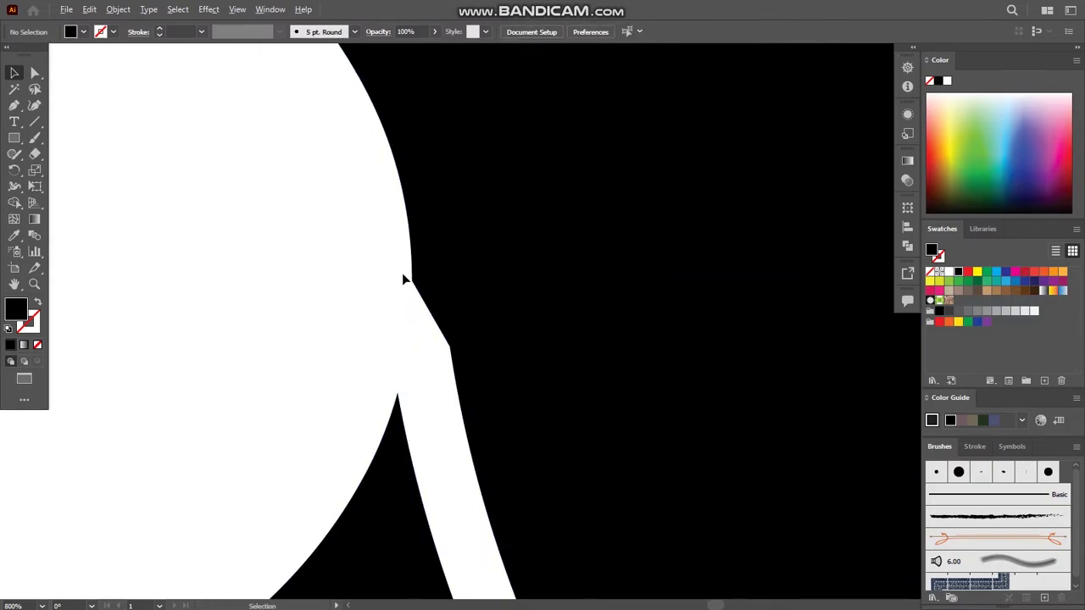
Draw a Pen path over the notch following the white edge, then select it with surrounding shapes
{"action": "key", "text": "ctrl+minus"}
{"action": "key", "text": "p"}
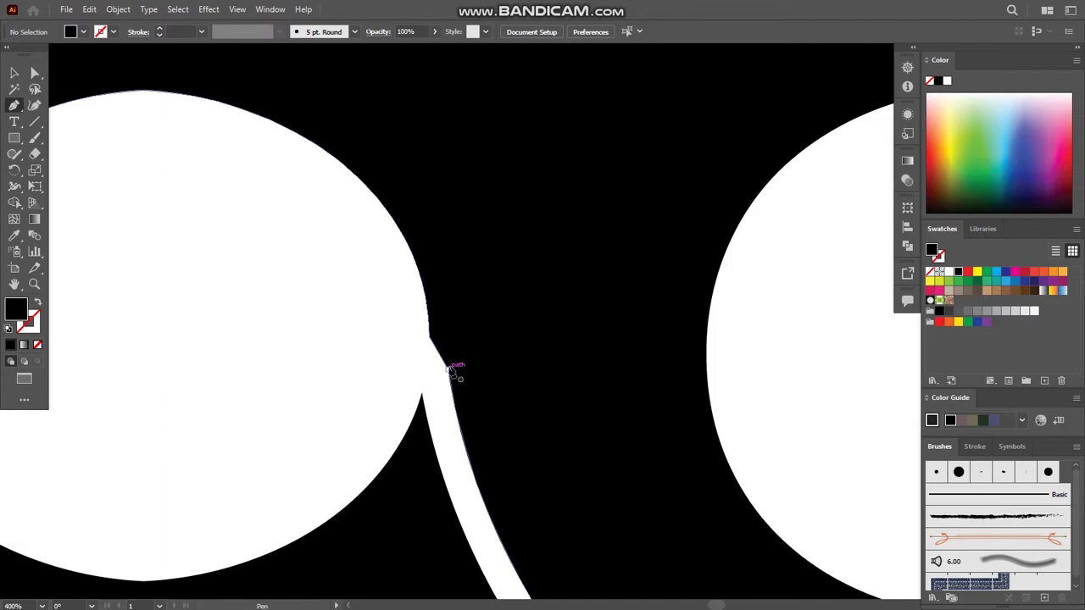
{"action": "left_click", "coordinate": [447, 370]}
{"action": "mouse_move", "coordinate": [405, 240]}
{"action": "left_mouse_down"}
{"action": "mouse_move", "coordinate": [410, 219]}
{"action": "mouse_move", "coordinate": [372, 172]}
{"action": "left_mouse_up"}
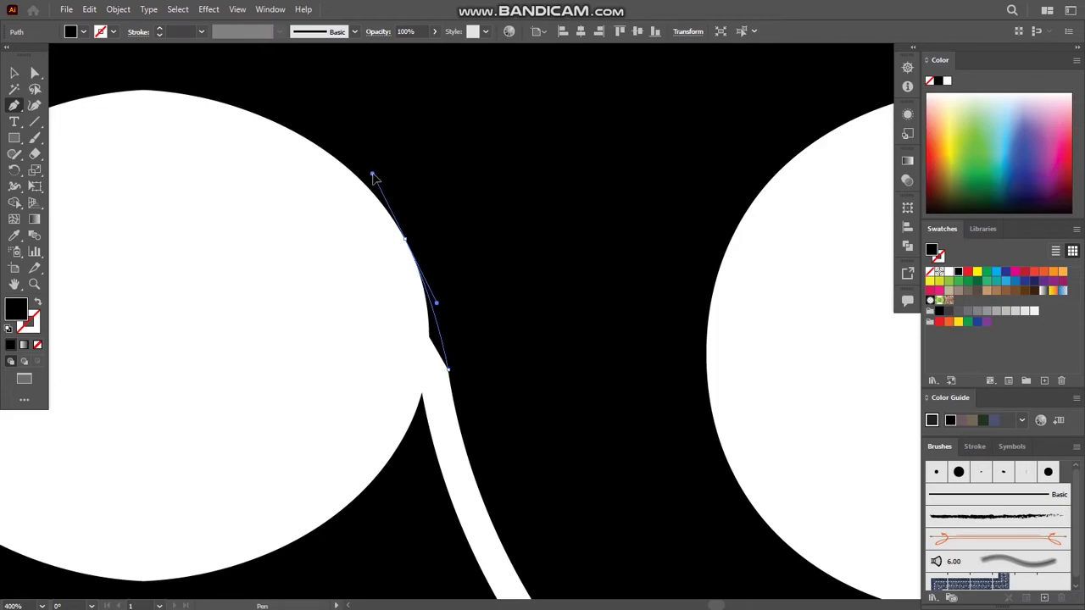
{"action": "left_click", "coordinate": [405, 240]}
{"action": "key", "text": "v"}
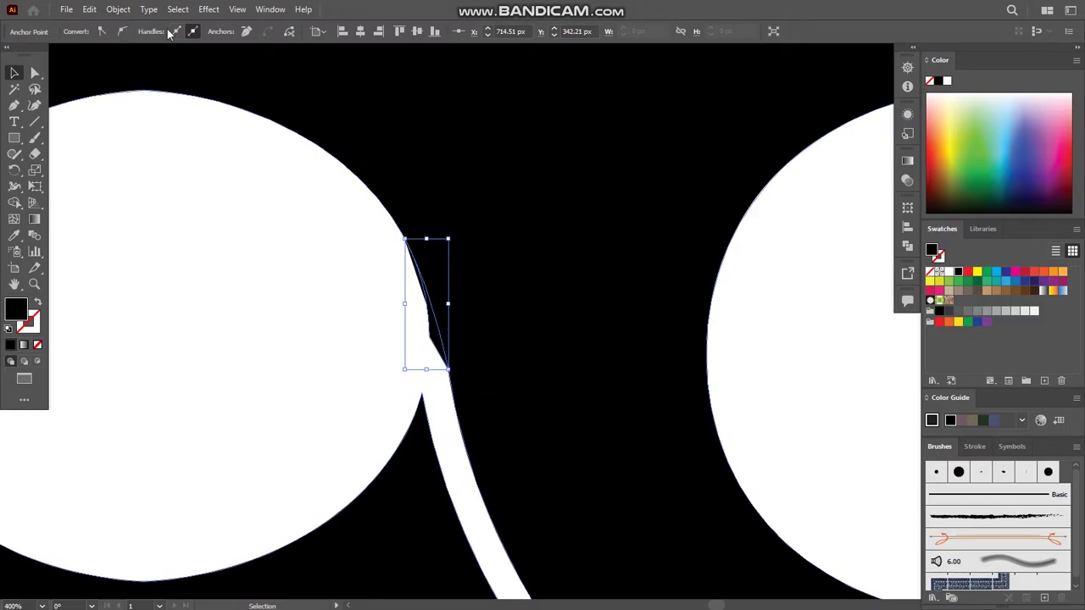
{"action": "left_click", "coordinate": [308, 303]}
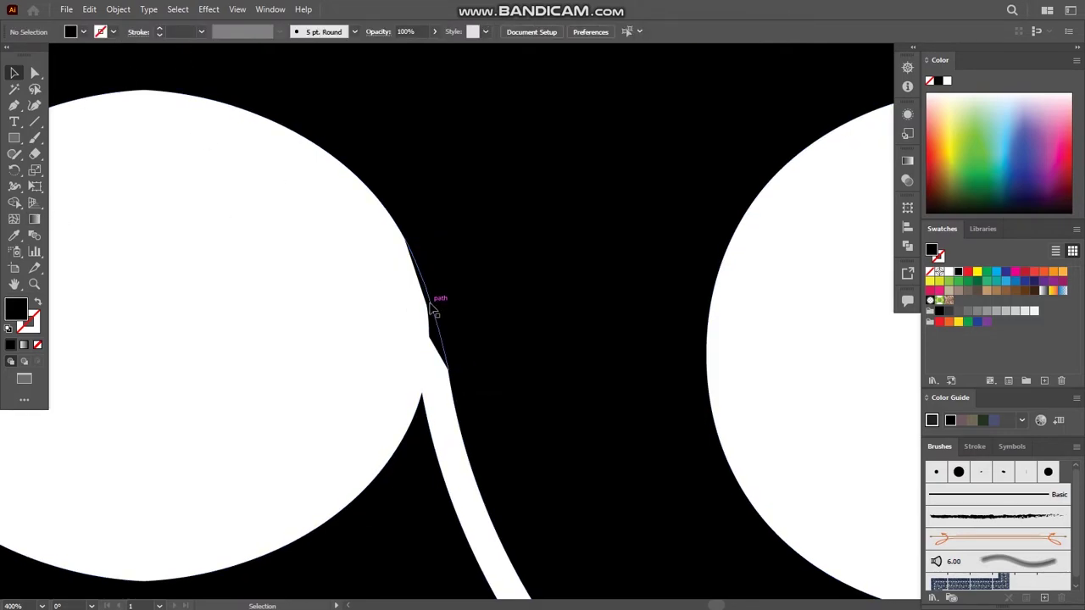
{"action": "left_click_drag", "start_coordinate": [442, 334], "coordinate": [443, 336]}
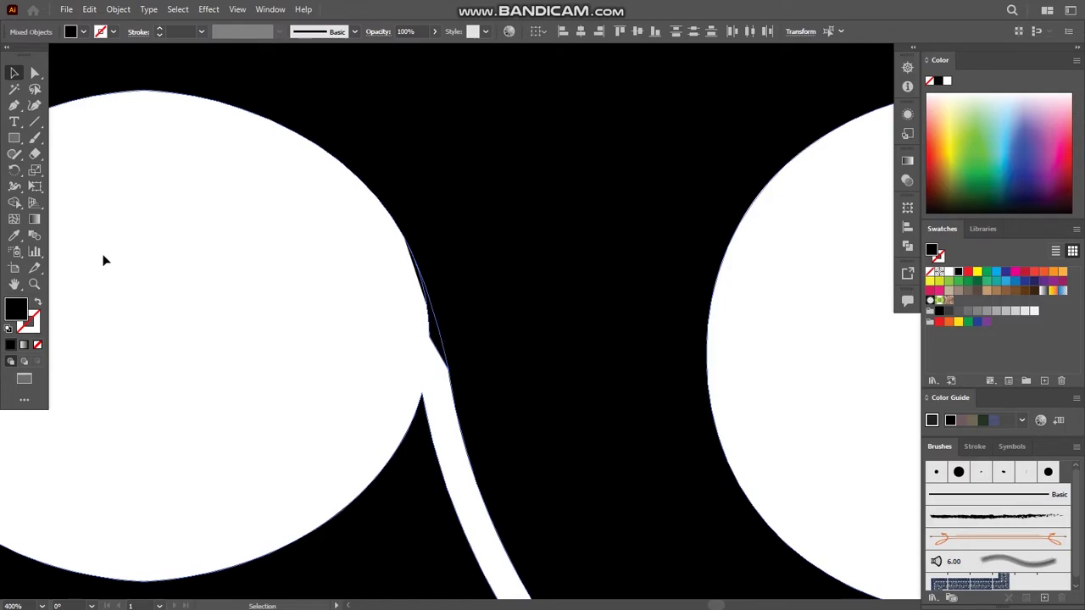
Merge the thin black sliver into the white area with the Shape Builder
{"action": "left_click", "coordinate": [13, 203]}
{"action": "scroll", "coordinate": [415, 275], "scroll_direction": "up", "scroll_amount": 4}
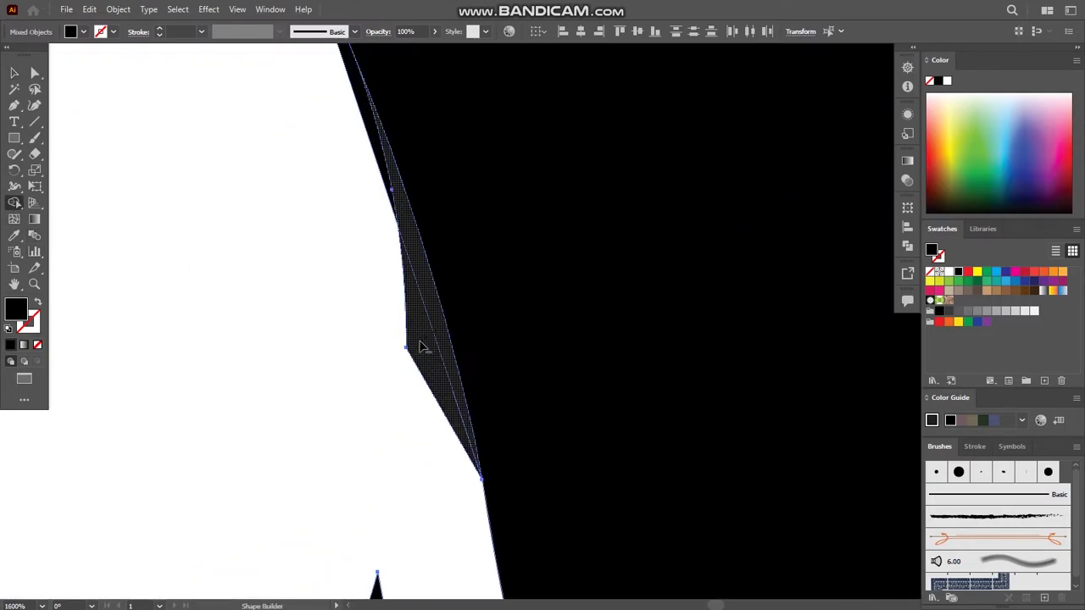
{"action": "left_click_drag", "start_coordinate": [415, 275], "coordinate": [383, 166]}
{"action": "scroll", "coordinate": [377, 277], "scroll_direction": "down", "scroll_amount": 4}
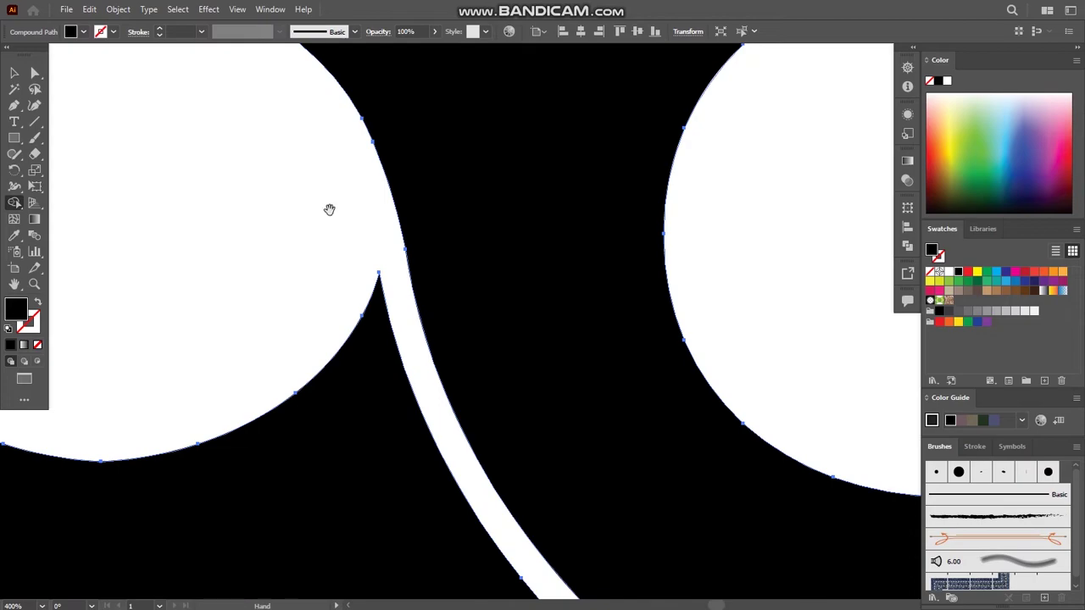
{"action": "left_click_drag", "start_coordinate": [377, 277], "coordinate": [439, 257]}
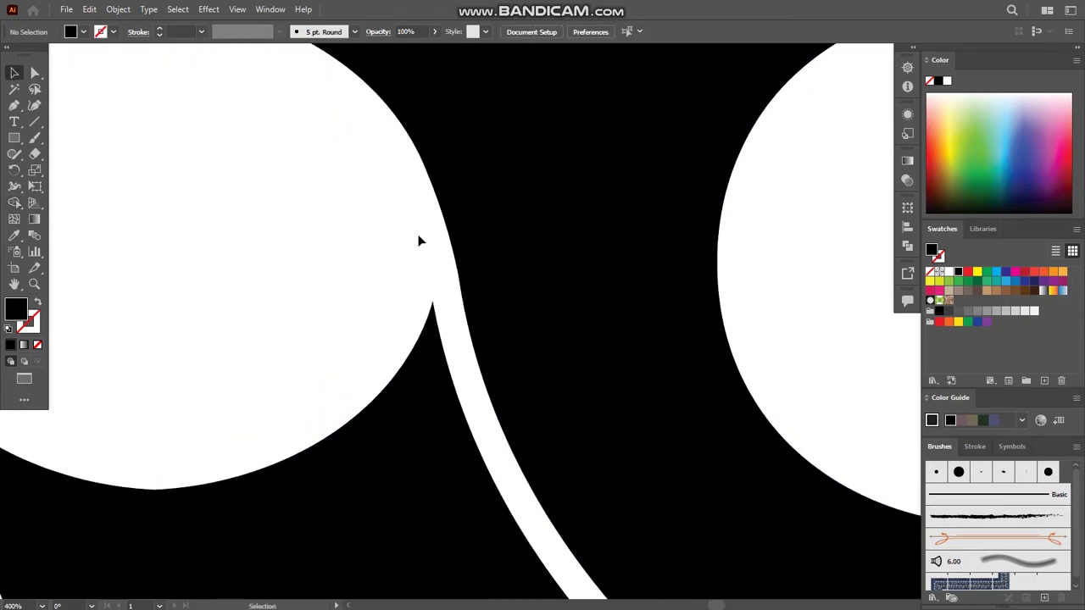
{"action": "scroll", "coordinate": [418, 240], "scroll_direction": "down", "scroll_amount": 3}
{"action": "scroll", "coordinate": [375, 229], "scroll_direction": "down", "scroll_amount": 3}
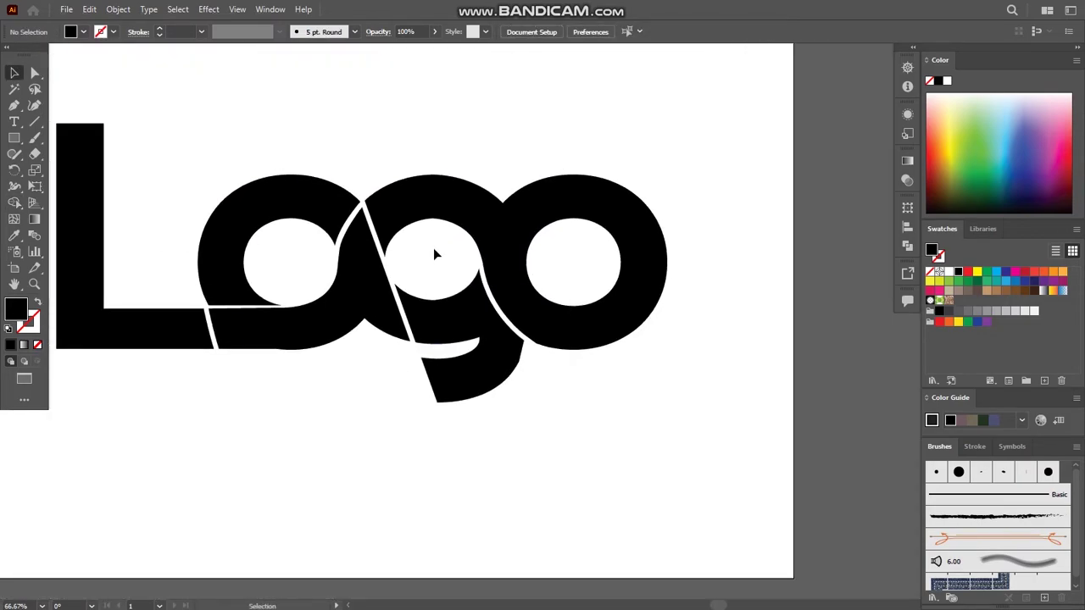
{"action": "left_click_drag", "start_coordinate": [164, 136], "coordinate": [585, 336]}
{"action": "left_click", "coordinate": [557, 133]}
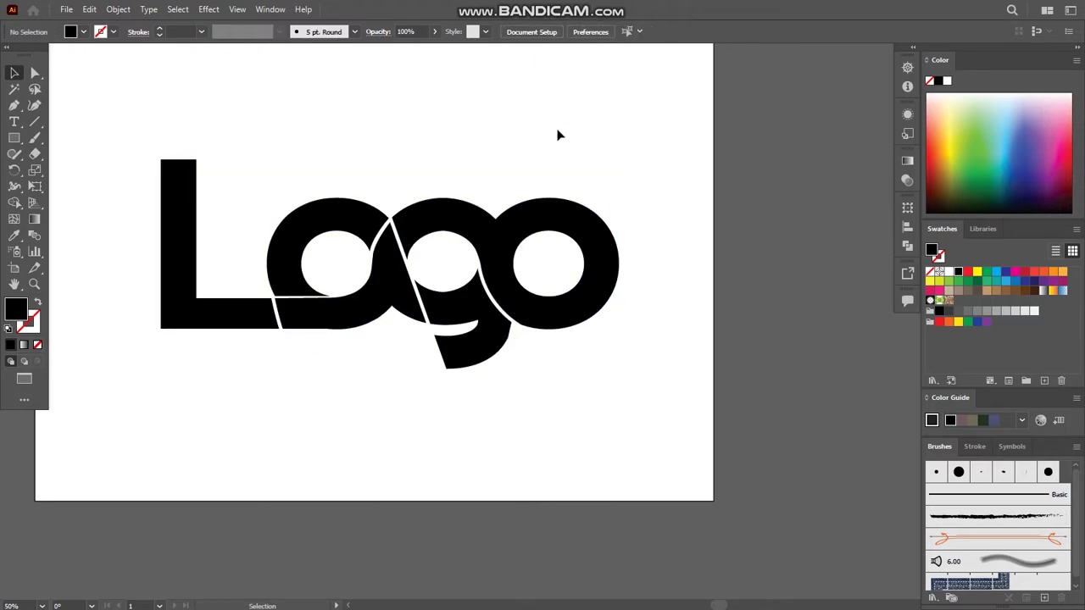
{"action": "left_click_drag", "start_coordinate": [137, 100], "coordinate": [593, 373]}
{"action": "left_click", "coordinate": [552, 169]}
{"action": "scroll", "coordinate": [552, 278], "scroll_direction": "up", "scroll_amount": 1}
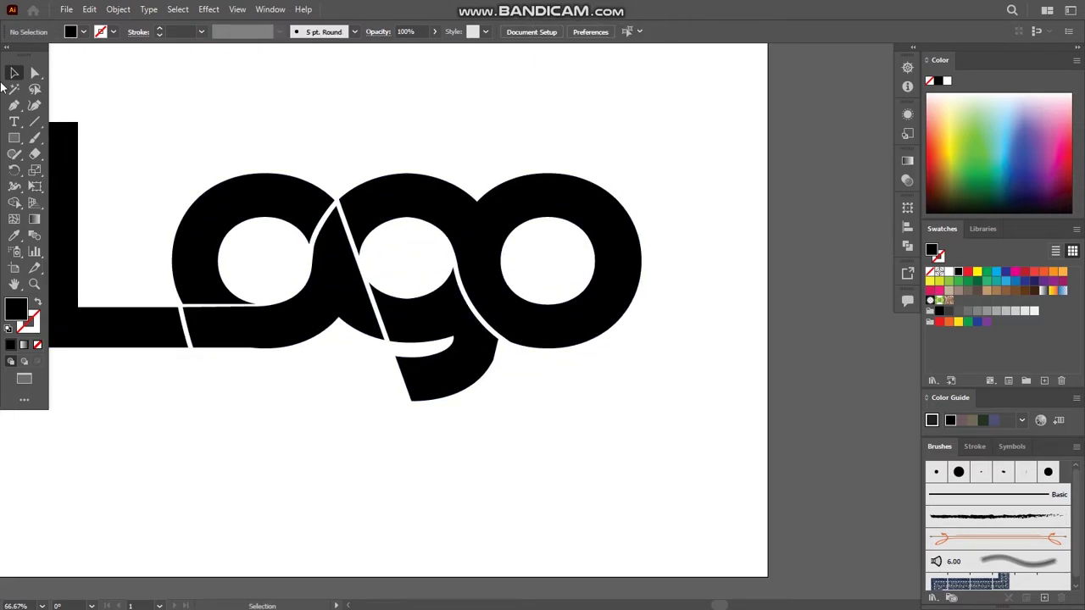
{"action": "left_click", "coordinate": [14, 105]}
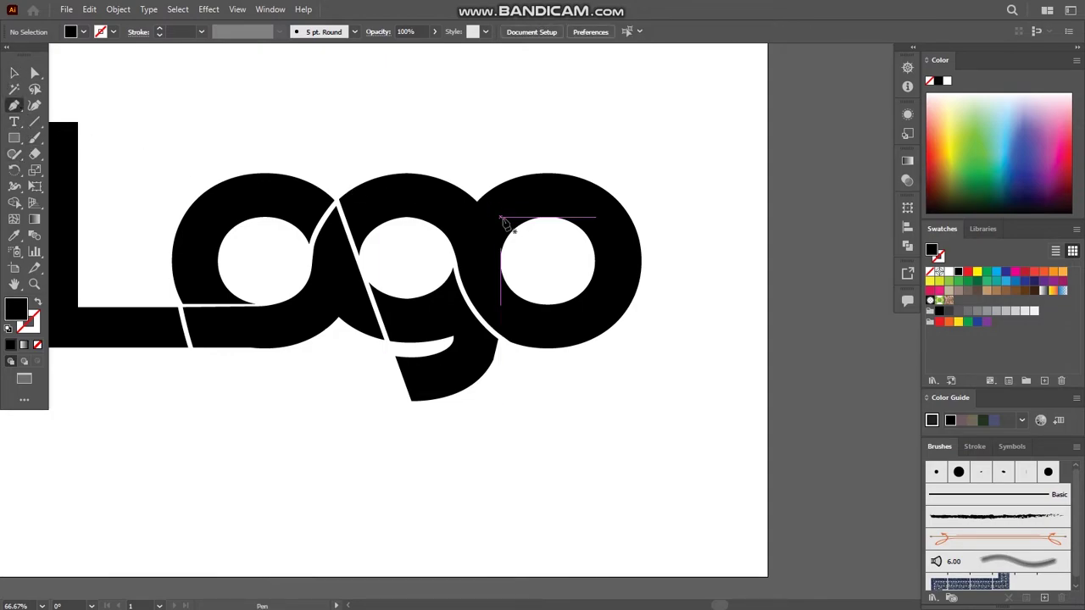
{"action": "scroll", "coordinate": [503, 222], "scroll_direction": "up", "scroll_amount": 2}
{"action": "scroll", "coordinate": [486, 213], "scroll_direction": "up", "scroll_amount": 1}
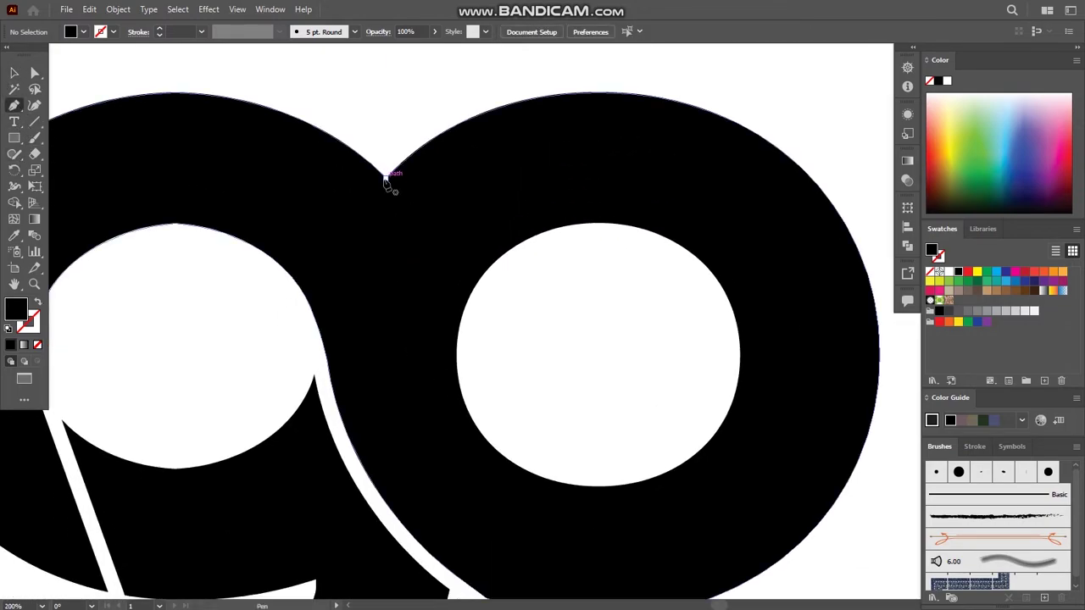
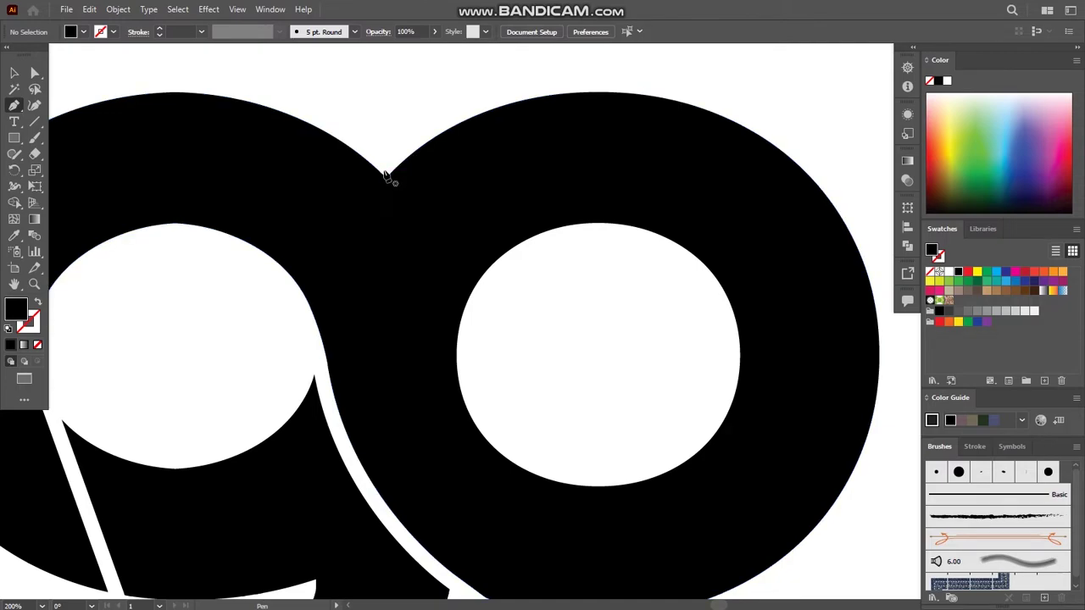
Draw a curved Pen path from the g–o junction down to the o's inner edge
{"action": "left_click", "coordinate": [382, 174]}
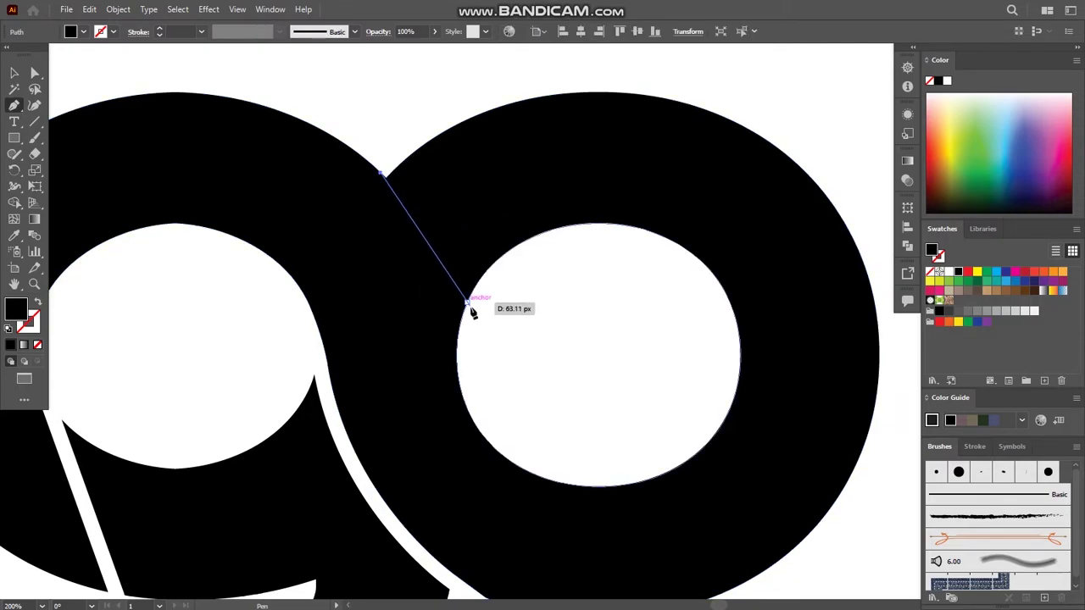
{"action": "left_click_drag", "start_coordinate": [456, 338], "coordinate": [466, 429]}
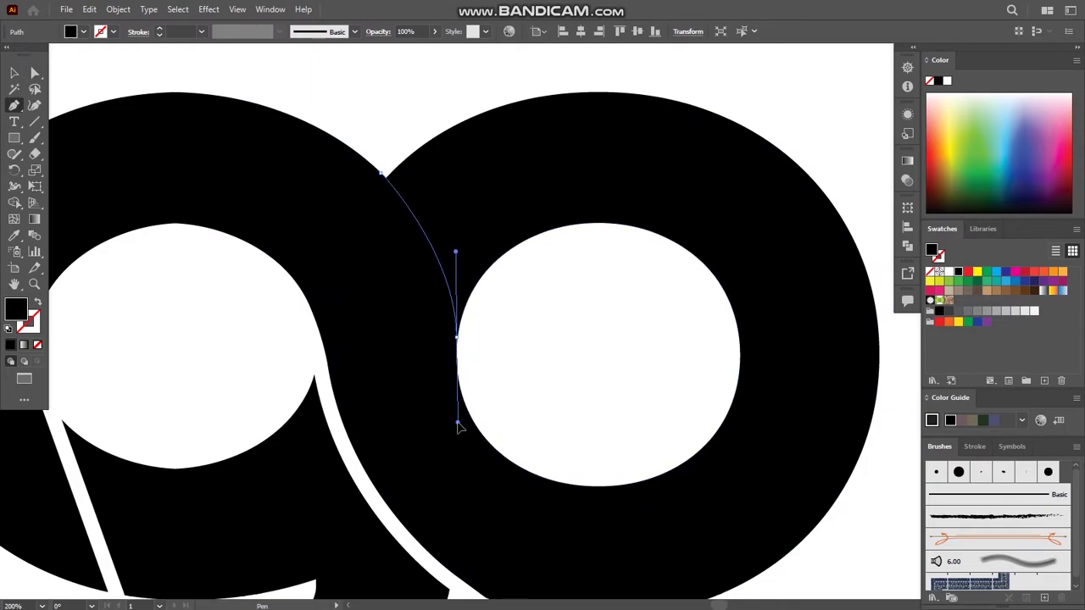
{"action": "left_click", "coordinate": [456, 338]}
Select the new curved path and nudge it slightly right and up
{"action": "left_click", "coordinate": [13, 74]}
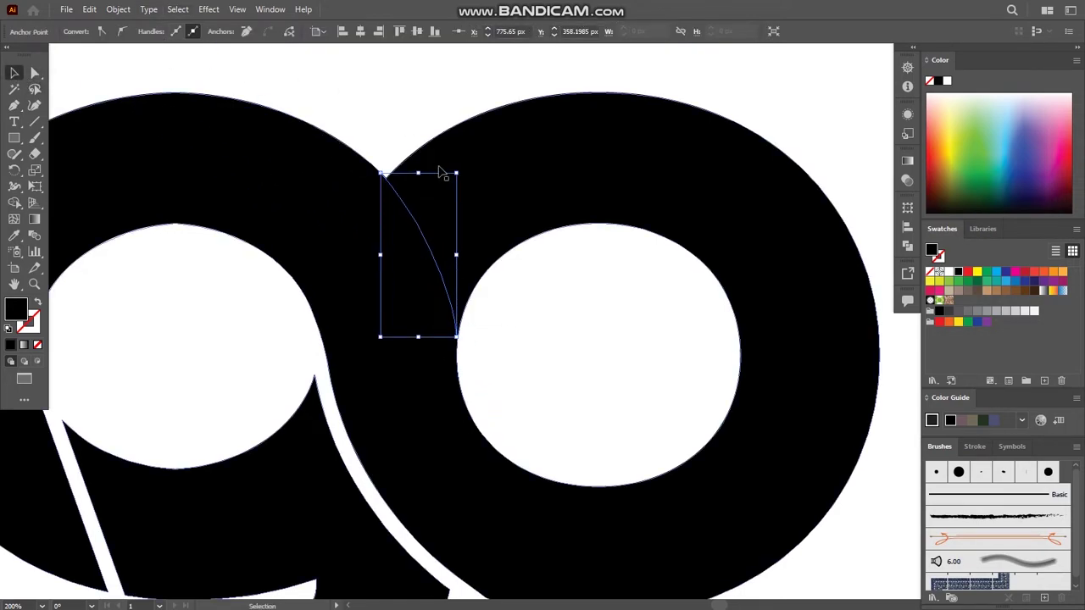
{"action": "left_click", "coordinate": [364, 118]}
{"action": "left_click_drag", "start_coordinate": [364, 121], "coordinate": [462, 320]}
{"action": "key", "text": "Right"}
{"action": "key", "text": "Up"}
{"action": "key", "text": "Right"}
{"action": "key", "text": "Up"}
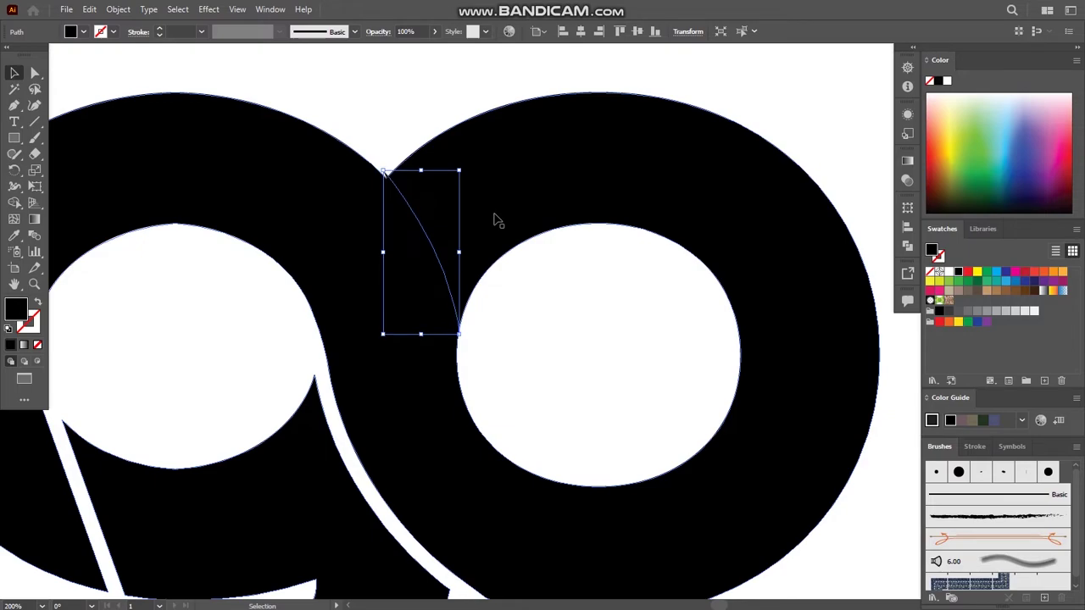
{"action": "key", "text": "Right"}
Give the curve a black 6 pt stroke, expand it into a filled shape, and select everything
{"action": "left_click", "coordinate": [388, 166]}
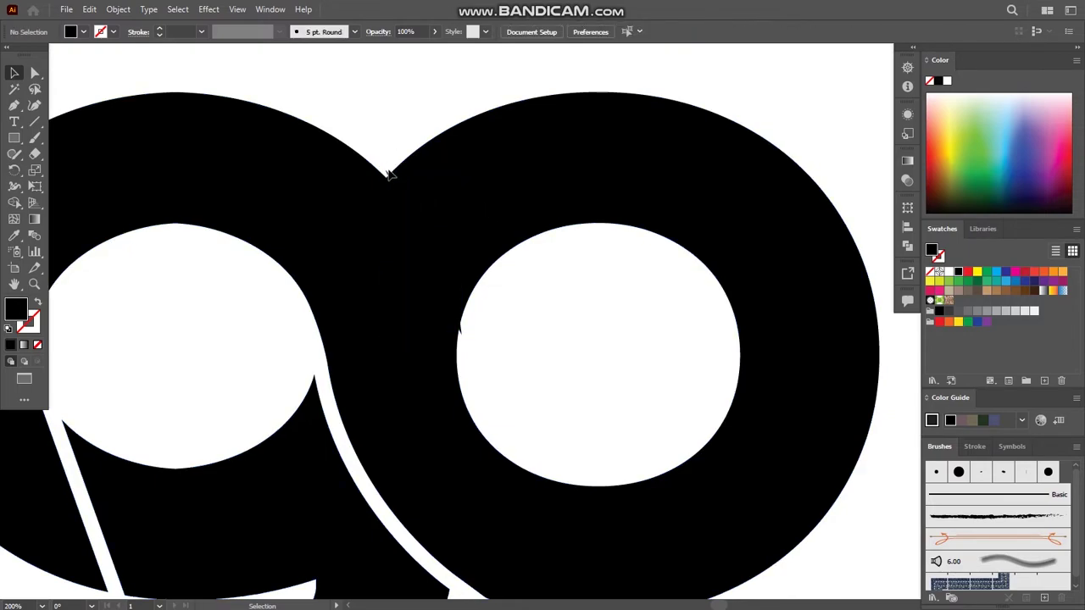
{"action": "left_click", "coordinate": [38, 302]}
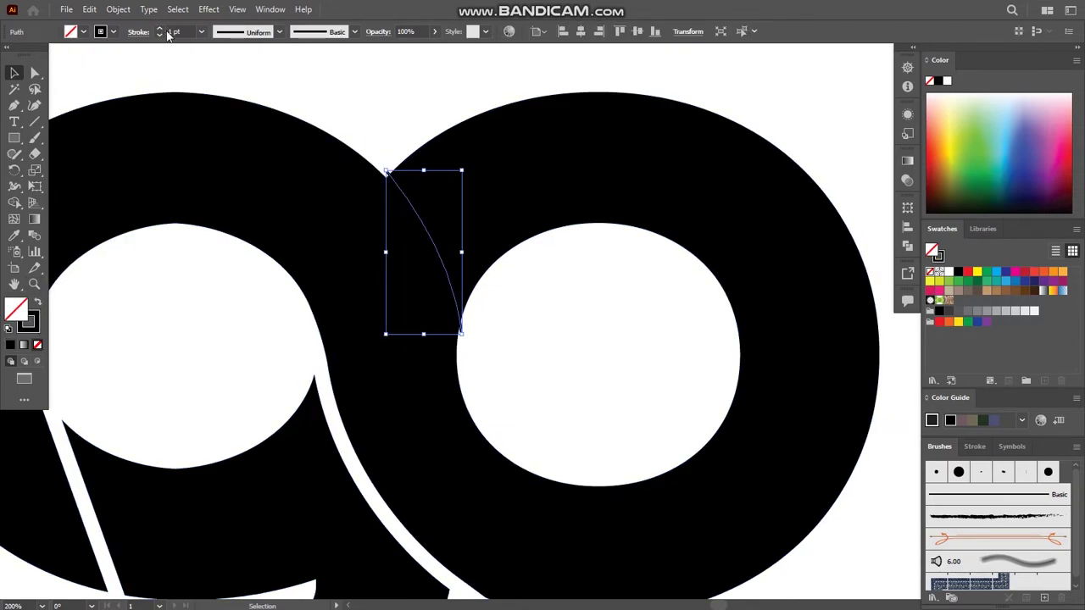
{"action": "left_click", "coordinate": [202, 33]}
{"action": "left_click", "coordinate": [218, 165]}
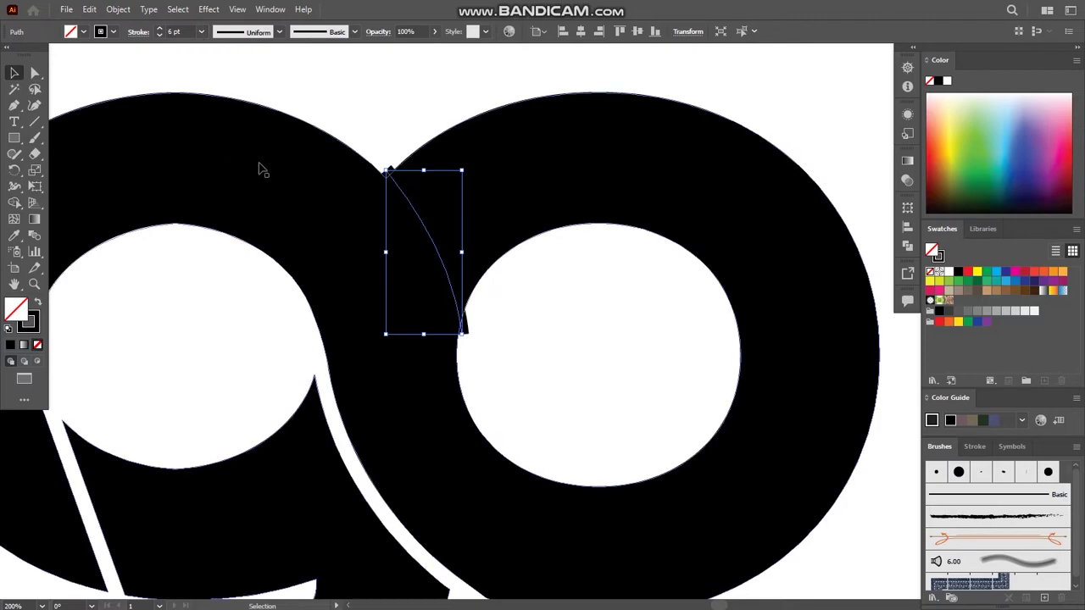
{"action": "left_click", "coordinate": [119, 9]}
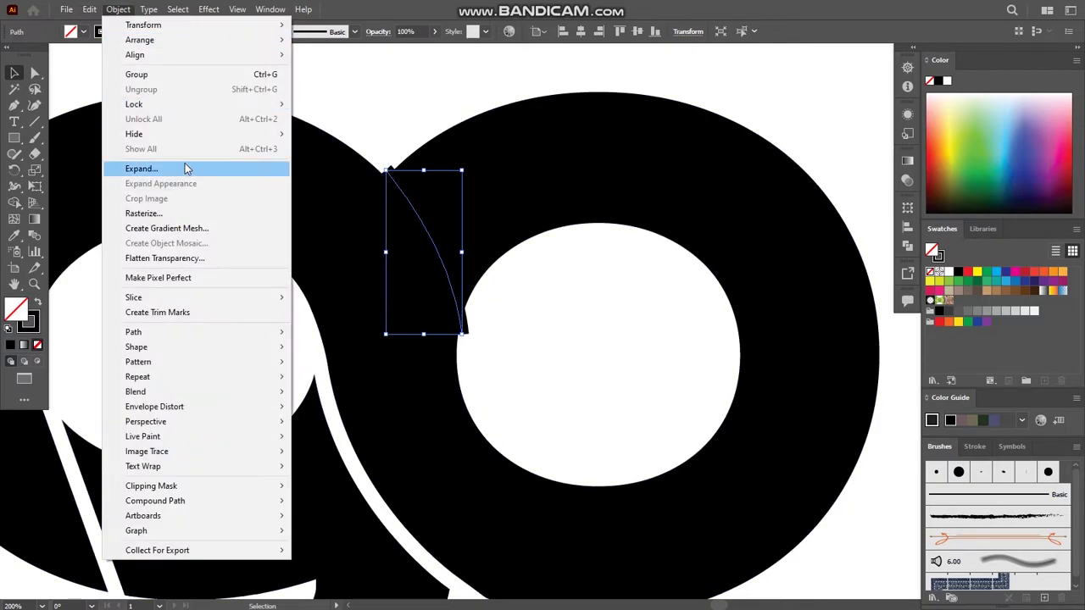
{"action": "left_click", "coordinate": [189, 169]}
{"action": "left_click", "coordinate": [512, 373]}
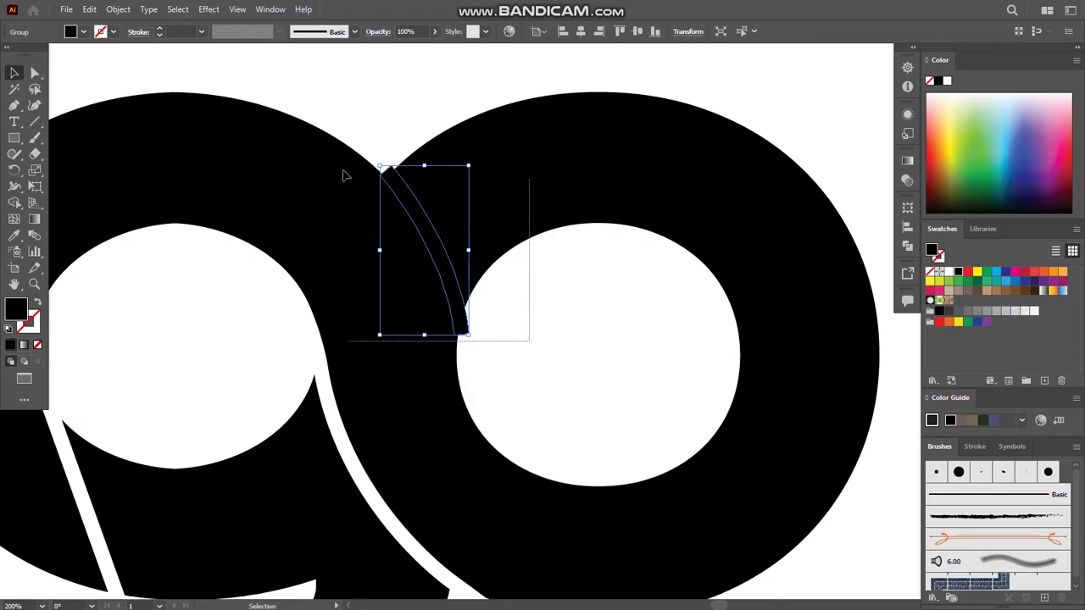
{"action": "key", "text": "ctrl+a"}
Use Shape Builder to merge the dark sliver into the white g–o gap
{"action": "left_click", "coordinate": [15, 203]}
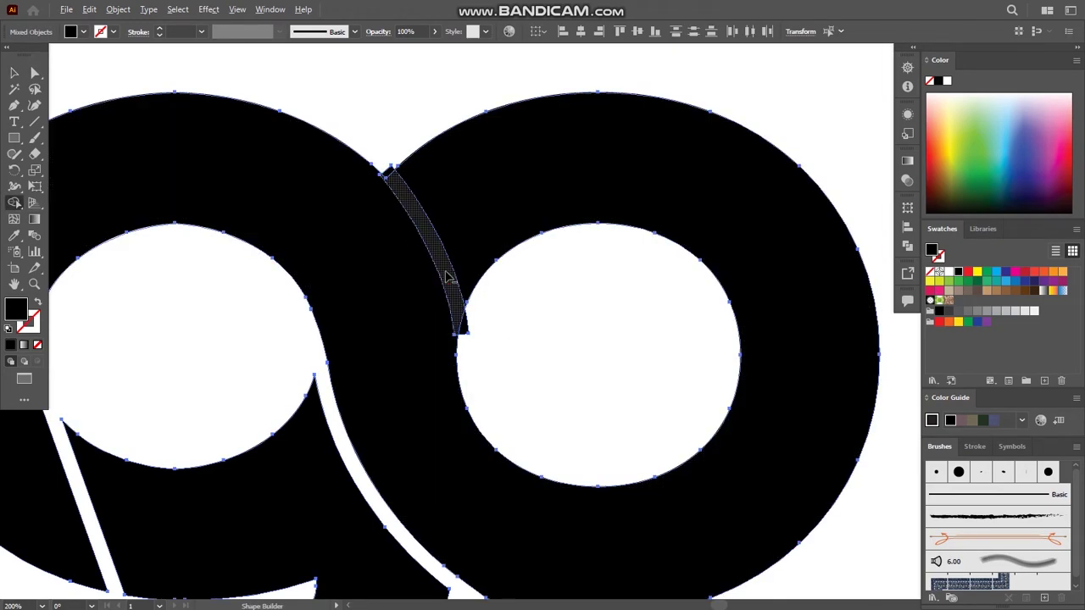
{"action": "scroll", "coordinate": [386, 170], "scroll_direction": "up", "scroll_amount": 4}
{"action": "scroll", "coordinate": [383, 170], "scroll_direction": "up", "scroll_amount": 2}
{"action": "left_click", "coordinate": [377, 162]}
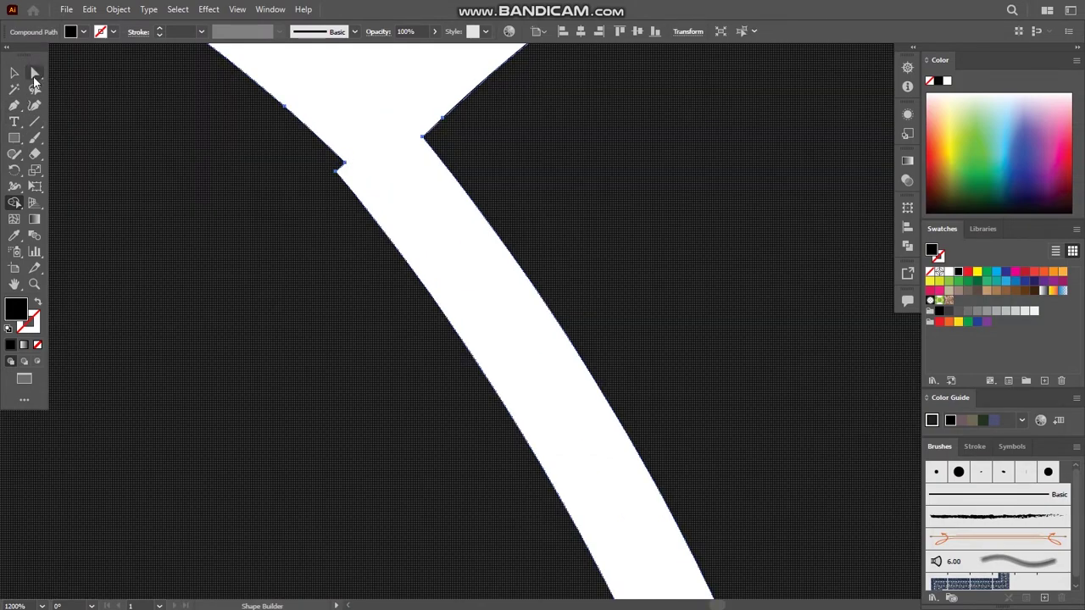
Close the notch and straighten the gap's upper-left corner by adjusting its anchors
{"action": "left_click", "coordinate": [34, 74]}
{"action": "left_click_drag", "start_coordinate": [344, 161], "coordinate": [336, 170]}
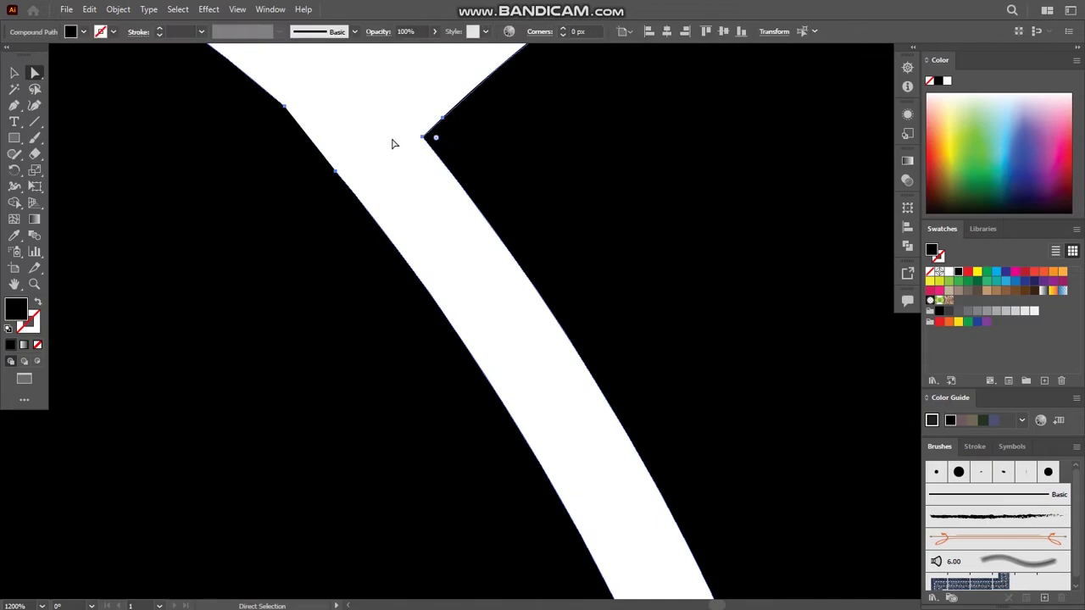
{"action": "left_click", "coordinate": [285, 107]}
{"action": "left_click_drag", "start_coordinate": [308, 125], "coordinate": [338, 174]}
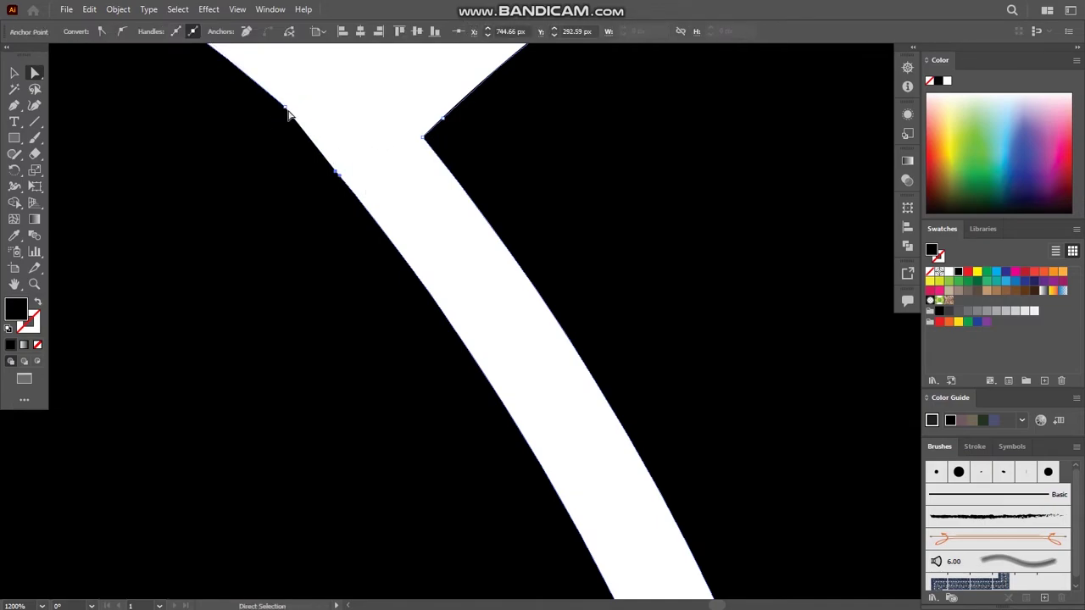
{"action": "left_click_drag", "start_coordinate": [314, 136], "coordinate": [324, 138]}
{"action": "left_click", "coordinate": [329, 75]}
Delete the stray anchor at the notch on the o's inner edge
{"action": "scroll", "coordinate": [346, 101], "scroll_direction": "down", "scroll_amount": 3}
{"action": "scroll", "coordinate": [312, 125], "scroll_direction": "down", "scroll_amount": 3}
{"action": "scroll", "coordinate": [322, 153], "scroll_direction": "down", "scroll_amount": 3}
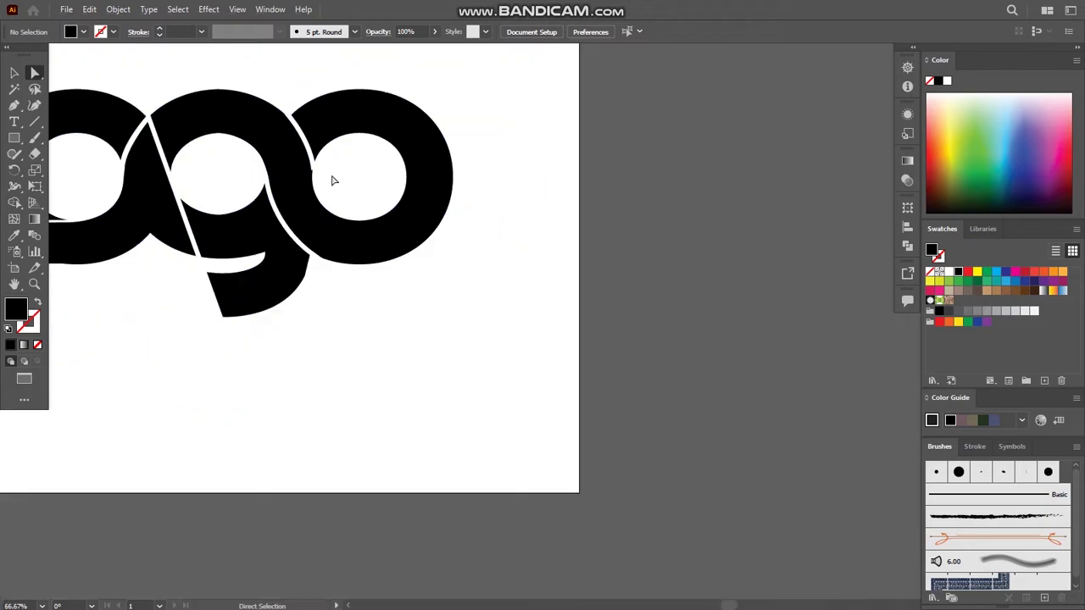
{"action": "scroll", "coordinate": [317, 164], "scroll_direction": "up", "scroll_amount": 5}
{"action": "scroll", "coordinate": [331, 170], "scroll_direction": "up", "scroll_amount": 2}
{"action": "left_click_drag", "start_coordinate": [349, 157], "coordinate": [353, 150]}
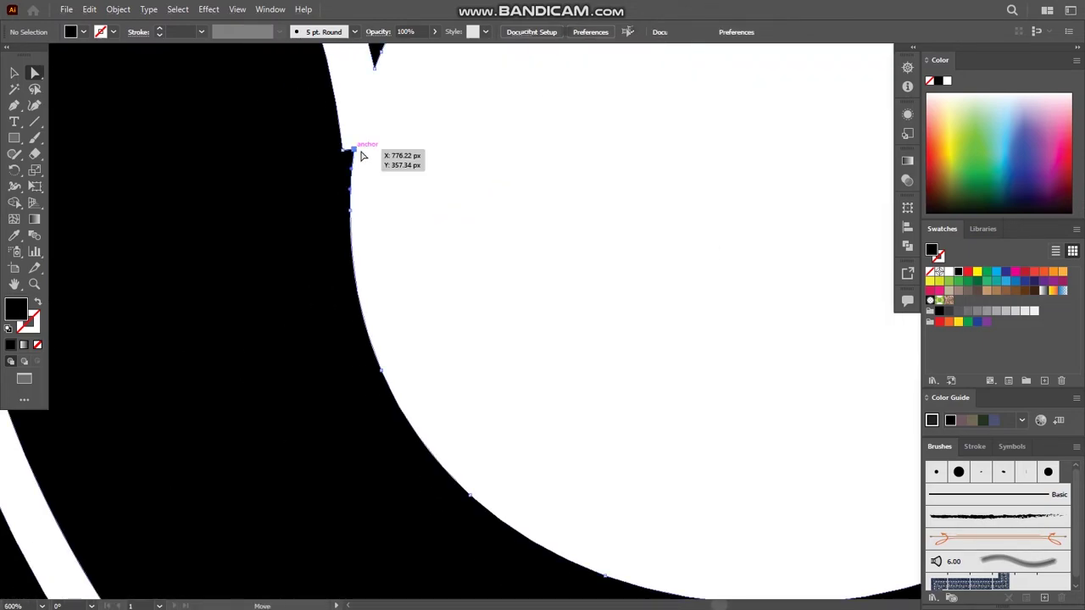
{"action": "key", "text": "Delete"}
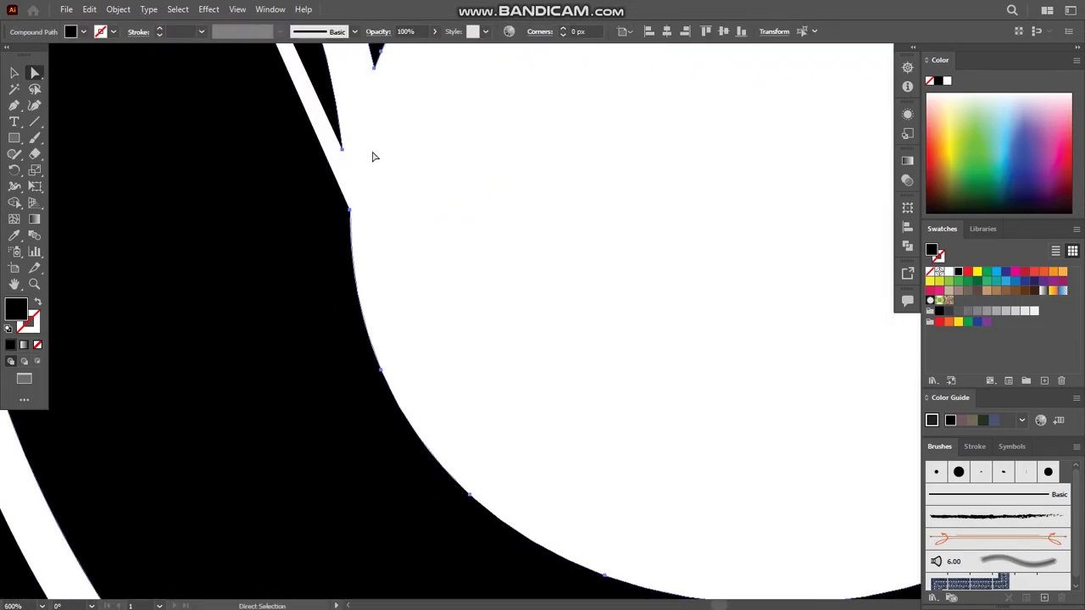
{"action": "scroll", "coordinate": [373, 156], "scroll_direction": "down", "scroll_amount": 4}
{"action": "scroll", "coordinate": [375, 157], "scroll_direction": "up", "scroll_amount": 1}
{"action": "scroll", "coordinate": [398, 220], "scroll_direction": "up", "scroll_amount": 2}
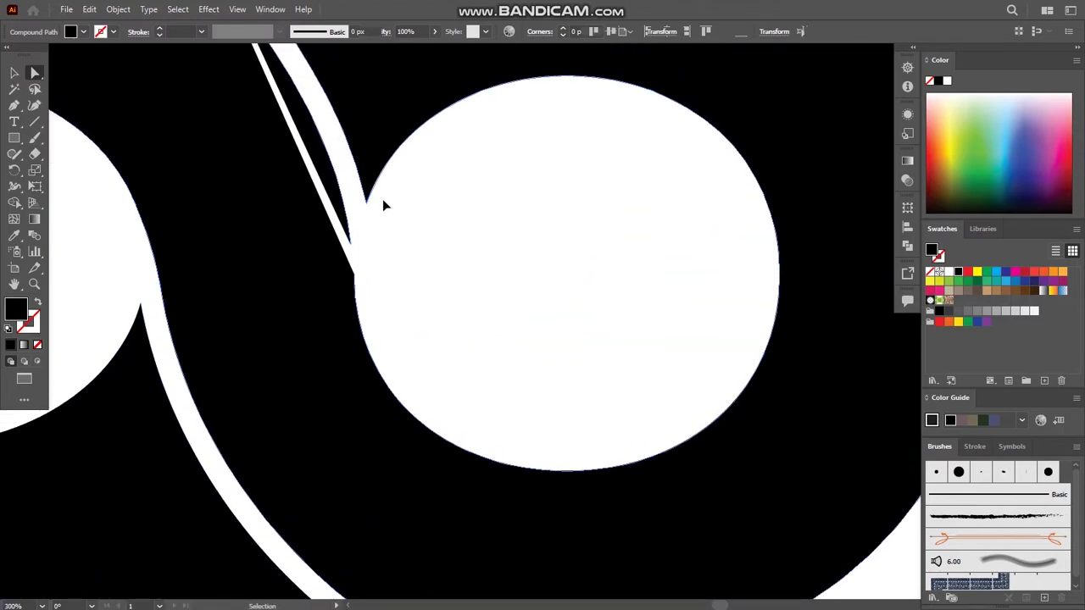
{"action": "scroll", "coordinate": [353, 245], "scroll_direction": "up", "scroll_amount": 3}
{"action": "scroll", "coordinate": [356, 228], "scroll_direction": "up", "scroll_amount": 2}
{"action": "left_click", "coordinate": [356, 223]}
Draw a Pen path following the curve of the o's inner edge
{"action": "scroll", "coordinate": [374, 271], "scroll_direction": "down", "scroll_amount": 2}
{"action": "scroll", "coordinate": [348, 271], "scroll_direction": "up", "scroll_amount": 2}
{"action": "scroll", "coordinate": [390, 230], "scroll_direction": "down", "scroll_amount": 1}
{"action": "scroll", "coordinate": [395, 238], "scroll_direction": "down", "scroll_amount": 1}
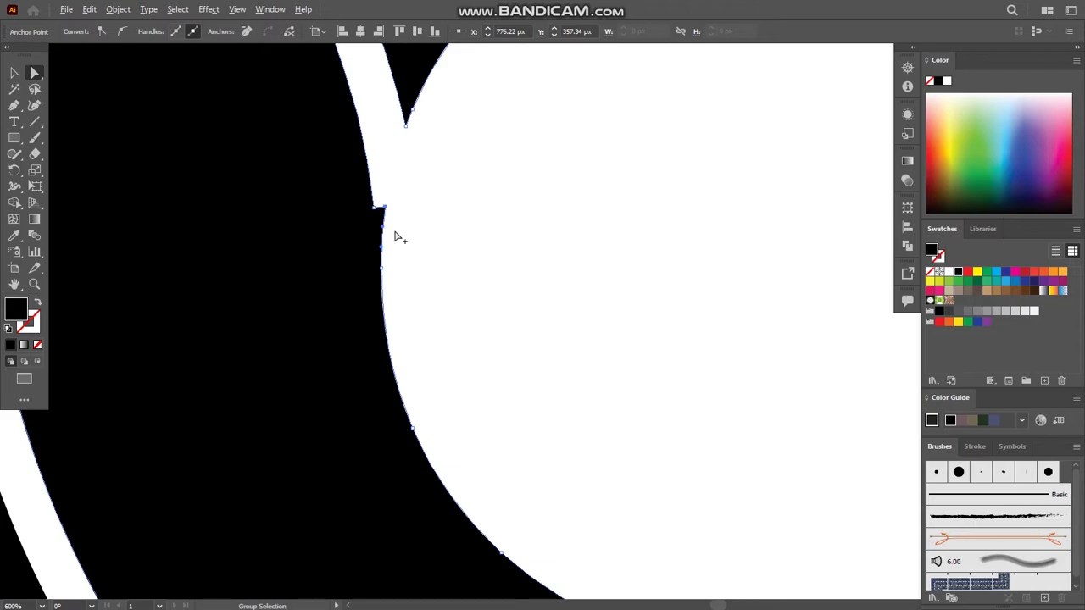
{"action": "scroll", "coordinate": [396, 239], "scroll_direction": "down", "scroll_amount": 1}
{"action": "left_click", "coordinate": [15, 106]}
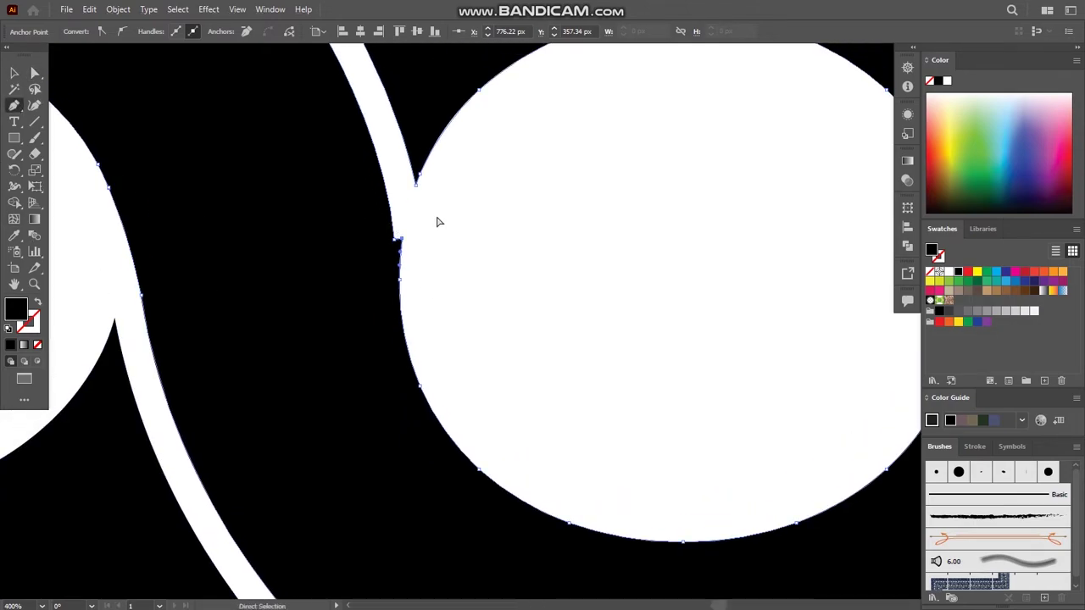
{"action": "key", "text": "ctrl+shift+a"}
{"action": "left_click", "coordinate": [392, 217]}
{"action": "left_click_drag", "start_coordinate": [397, 329], "coordinate": [411, 346]}
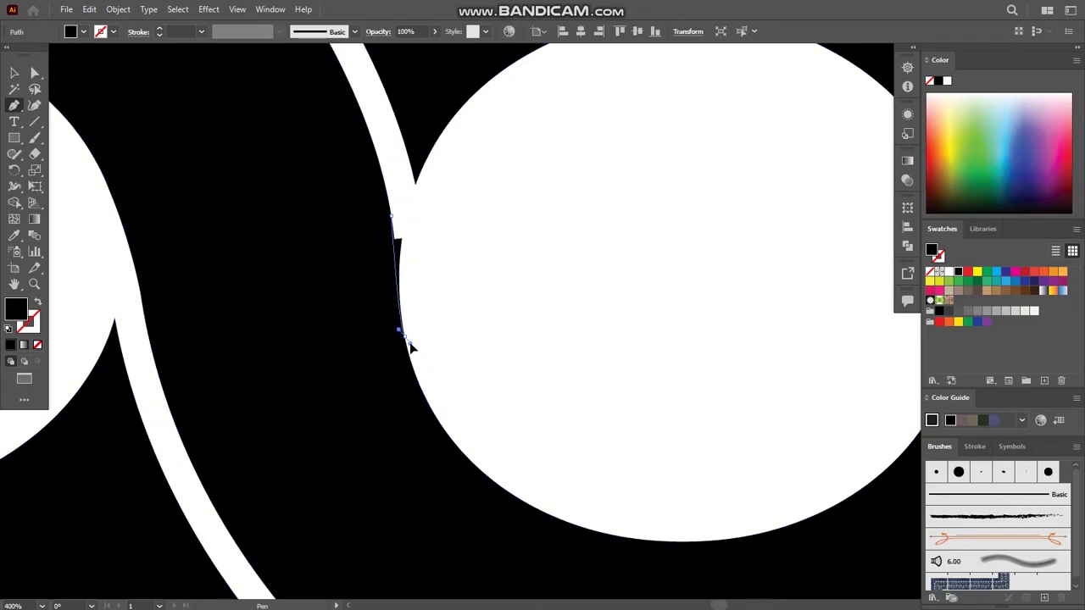
{"action": "left_click_drag", "start_coordinate": [410, 343], "coordinate": [151, 153]}
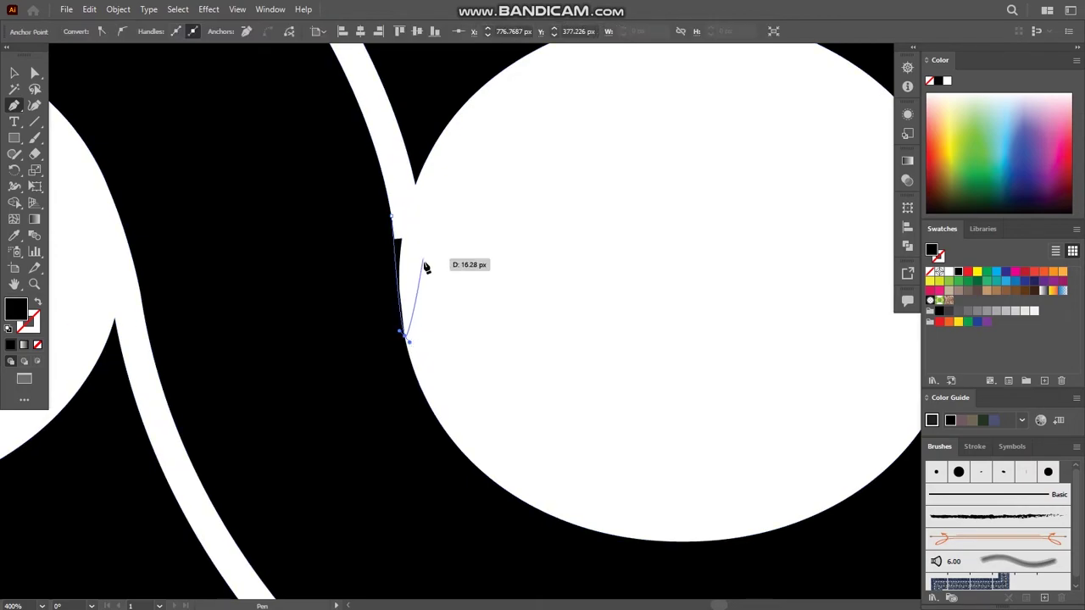
{"action": "left_click", "coordinate": [17, 74]}
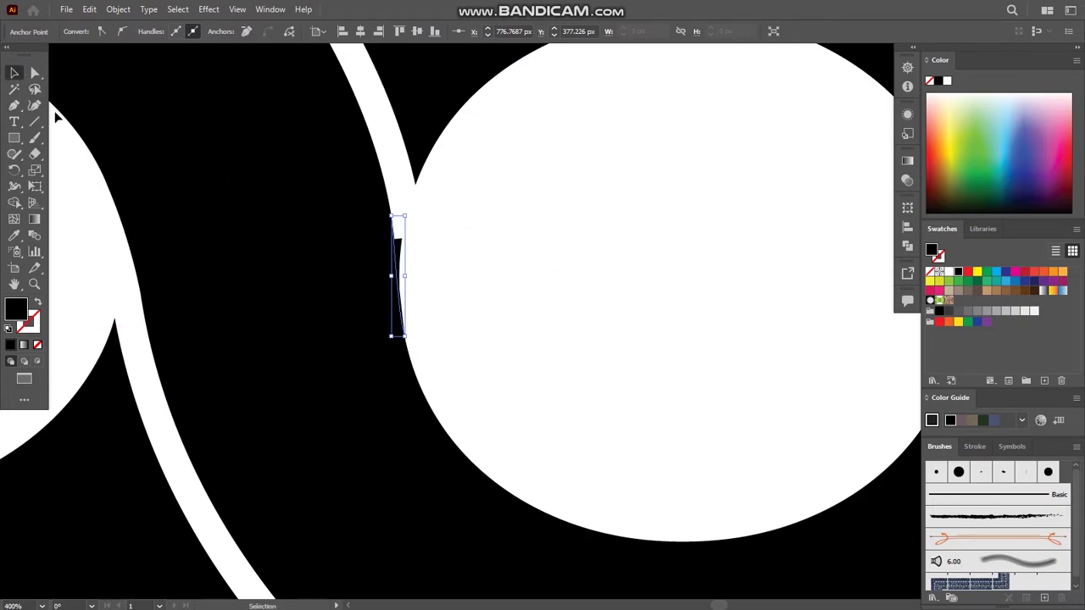
Select the path with the letters and remove the leftover slivers with Shape Builder
{"action": "left_click_drag", "start_coordinate": [512, 342], "coordinate": [212, 149]}
{"action": "left_click", "coordinate": [15, 203]}
{"action": "scroll", "coordinate": [394, 254], "scroll_direction": "up", "scroll_amount": 4}
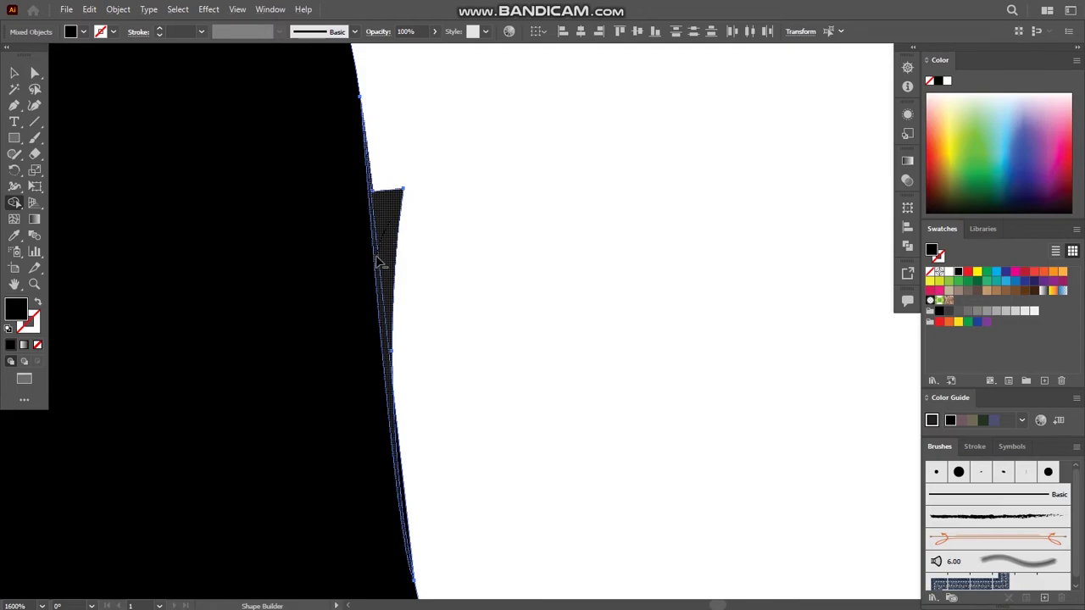
{"action": "left_click", "coordinate": [388, 229], "text": "alt"}
{"action": "left_click", "coordinate": [401, 465], "text": "alt"}
{"action": "scroll", "coordinate": [424, 452], "scroll_direction": "down", "scroll_amount": 4}
{"action": "scroll", "coordinate": [465, 441], "scroll_direction": "down", "scroll_amount": 3}
{"action": "key", "text": "v"}
{"action": "left_click", "coordinate": [321, 100]}
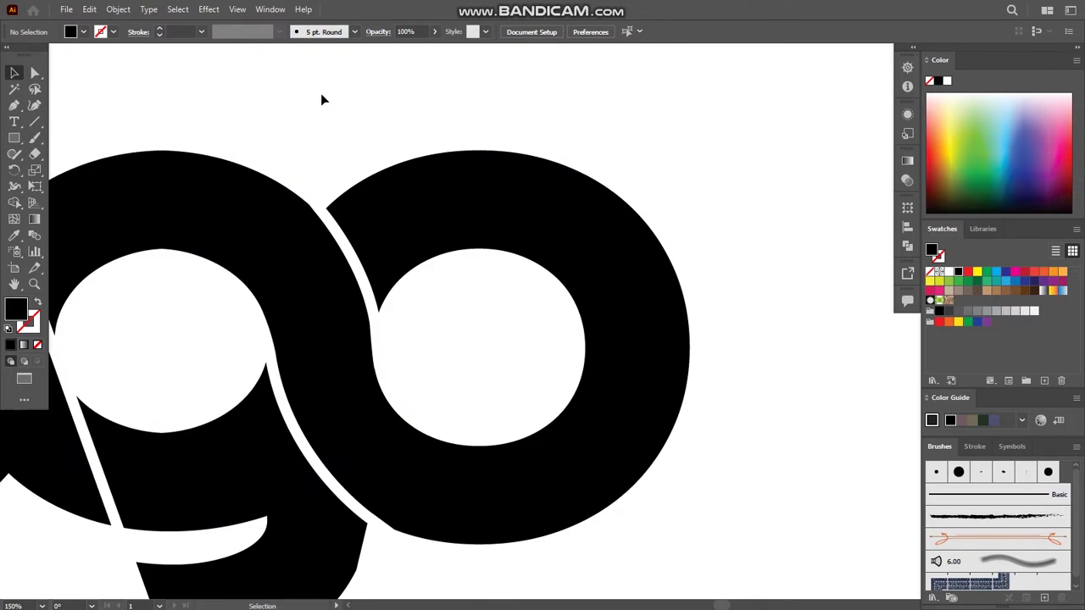
Round the corner at the o's notch on the go shape by about 6 px
{"action": "scroll", "coordinate": [460, 111], "scroll_direction": "down", "scroll_amount": 4}
{"action": "scroll", "coordinate": [511, 150], "scroll_direction": "left", "scroll_amount": 1}
{"action": "scroll", "coordinate": [483, 267], "scroll_direction": "left", "scroll_amount": 1}
{"action": "scroll", "coordinate": [484, 266], "scroll_direction": "up", "scroll_amount": 3}
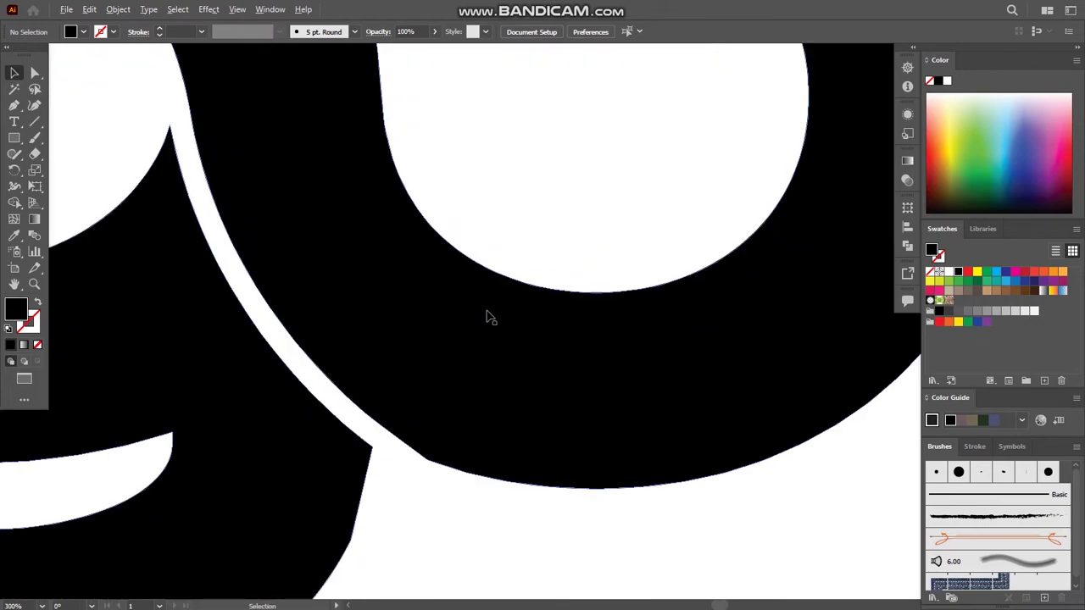
{"action": "scroll", "coordinate": [484, 314], "scroll_direction": "down", "scroll_amount": 3}
{"action": "scroll", "coordinate": [489, 300], "scroll_direction": "up", "scroll_amount": 1}
{"action": "left_click", "coordinate": [97, 224]}
{"action": "key", "text": "a"}
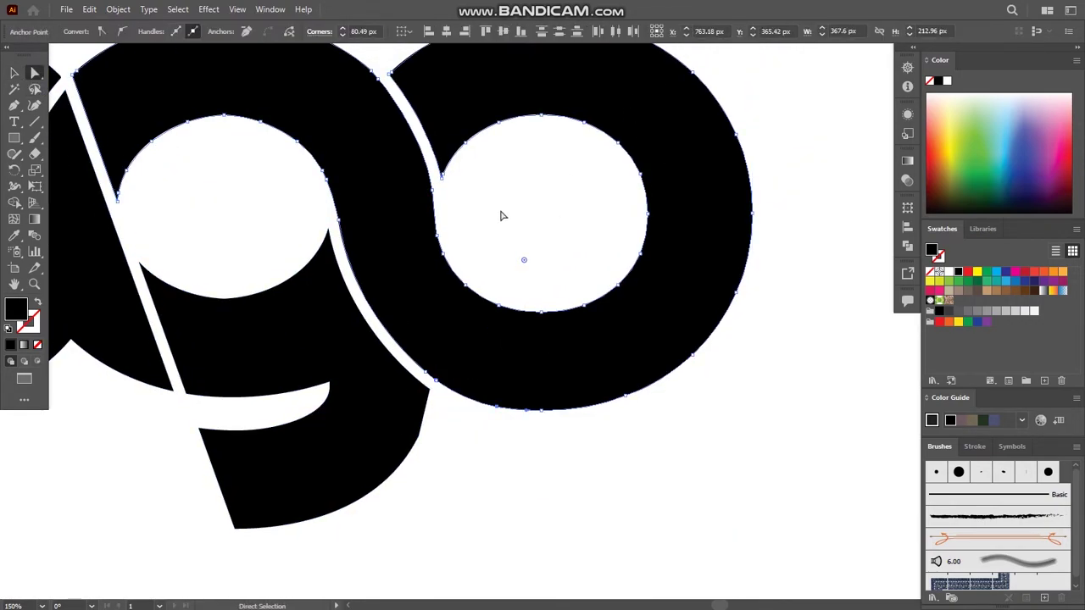
{"action": "left_click", "coordinate": [843, 374]}
{"action": "left_click_drag", "start_coordinate": [844, 373], "coordinate": [136, 157]}
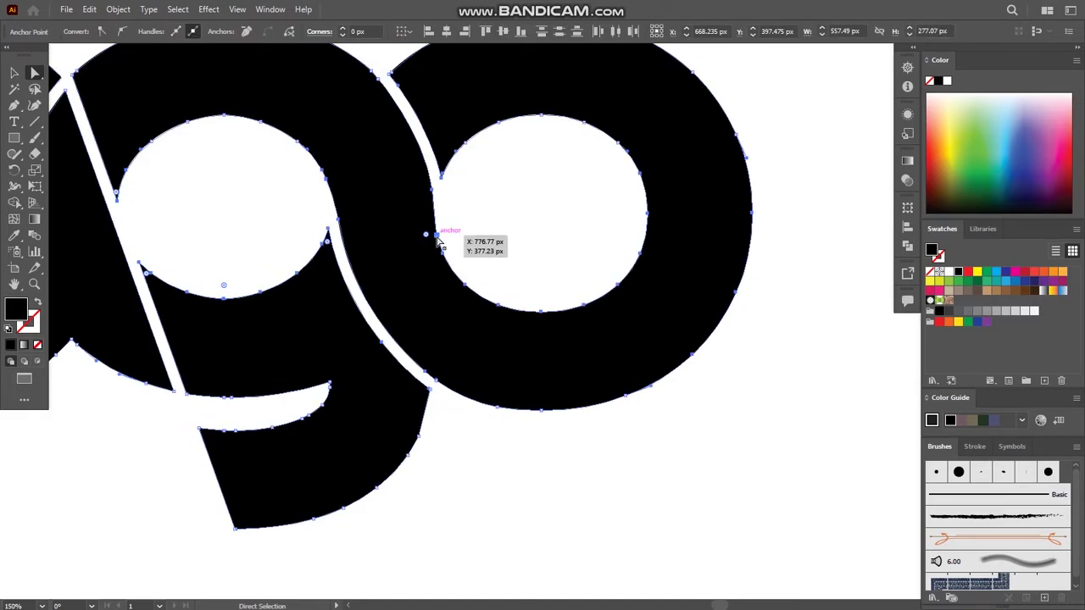
{"action": "left_click", "coordinate": [432, 237]}
{"action": "left_click_drag", "start_coordinate": [427, 235], "coordinate": [312, 272]}
{"action": "left_click", "coordinate": [356, 393]}
Pan around the Logo lettering to inspect the curved white cuts
{"action": "scroll", "coordinate": [356, 392], "scroll_direction": "down", "scroll_amount": 3}
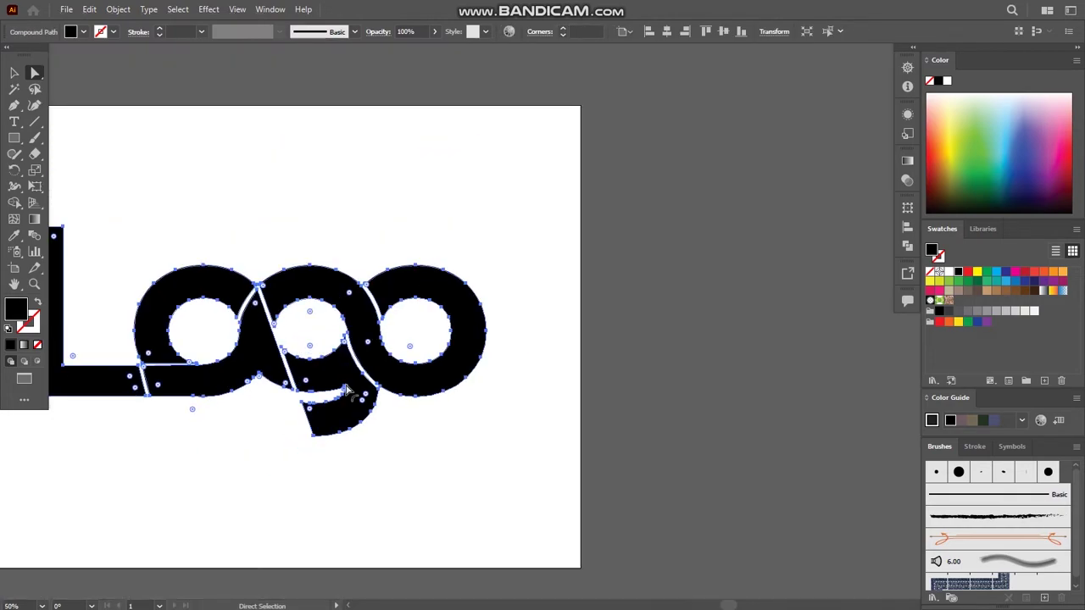
{"action": "scroll", "coordinate": [303, 367], "scroll_direction": "up", "scroll_amount": 4}
{"action": "scroll", "coordinate": [339, 356], "scroll_direction": "left", "scroll_amount": 3}
{"action": "scroll", "coordinate": [365, 351], "scroll_direction": "left", "scroll_amount": 2}
{"action": "scroll", "coordinate": [382, 364], "scroll_direction": "up", "scroll_amount": 1}
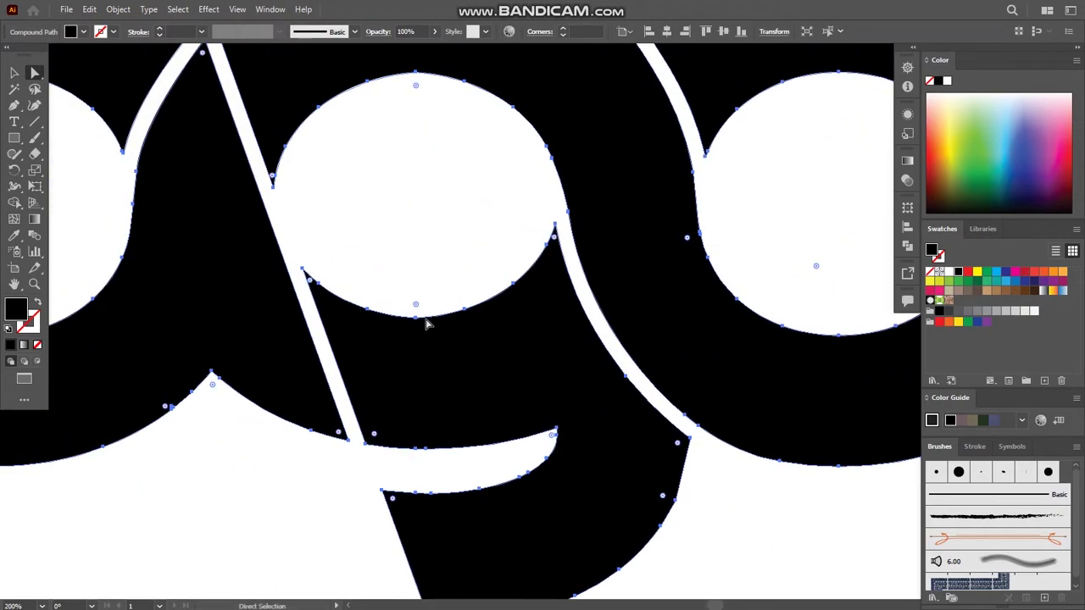
{"action": "scroll", "coordinate": [424, 326], "scroll_direction": "up", "scroll_amount": 3}
{"action": "scroll", "coordinate": [509, 351], "scroll_direction": "left", "scroll_amount": 2}
{"action": "scroll", "coordinate": [483, 296], "scroll_direction": "left", "scroll_amount": 1}
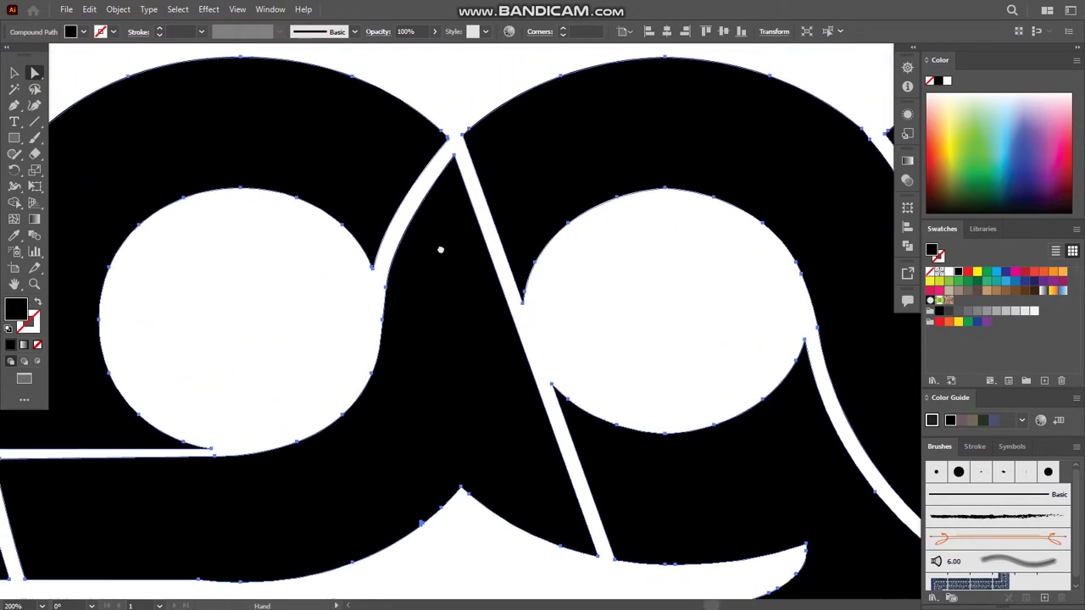
{"action": "scroll", "coordinate": [424, 267], "scroll_direction": "left", "scroll_amount": 2}
{"action": "scroll", "coordinate": [458, 323], "scroll_direction": "left", "scroll_amount": 3}
{"action": "scroll", "coordinate": [547, 307], "scroll_direction": "down", "scroll_amount": 2}
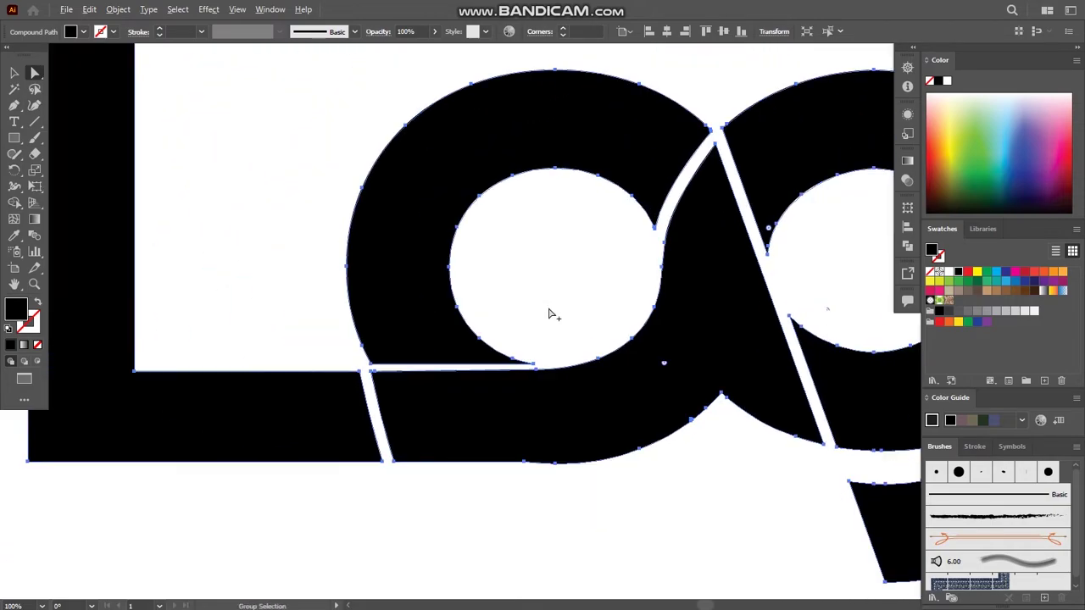
{"action": "scroll", "coordinate": [551, 313], "scroll_direction": "down", "scroll_amount": 2}
{"action": "scroll", "coordinate": [543, 319], "scroll_direction": "right", "scroll_amount": 3}
{"action": "scroll", "coordinate": [513, 150], "scroll_direction": "right", "scroll_amount": 2}
{"action": "left_click", "coordinate": [581, 296]}
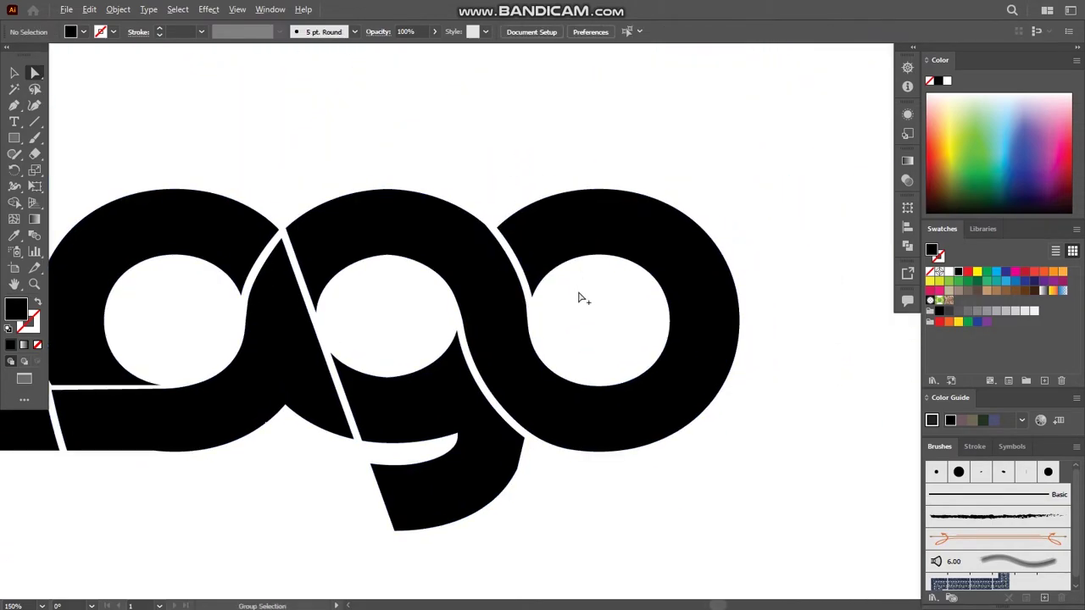
{"action": "scroll", "coordinate": [544, 266], "scroll_direction": "up", "scroll_amount": 2}
{"action": "scroll", "coordinate": [544, 266], "scroll_direction": "down", "scroll_amount": 1}
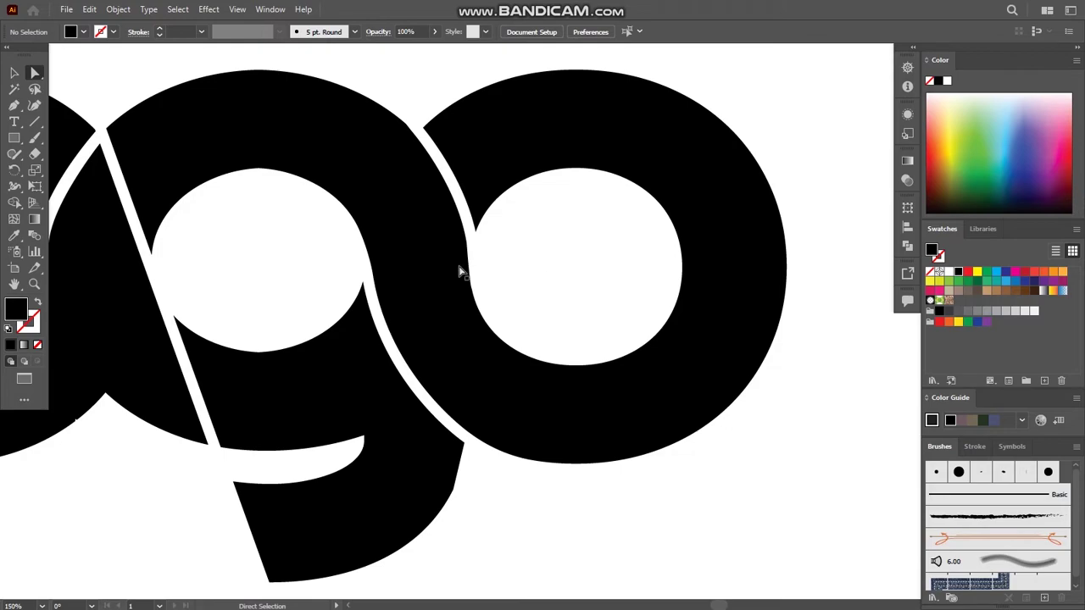
{"action": "key", "text": "p"}
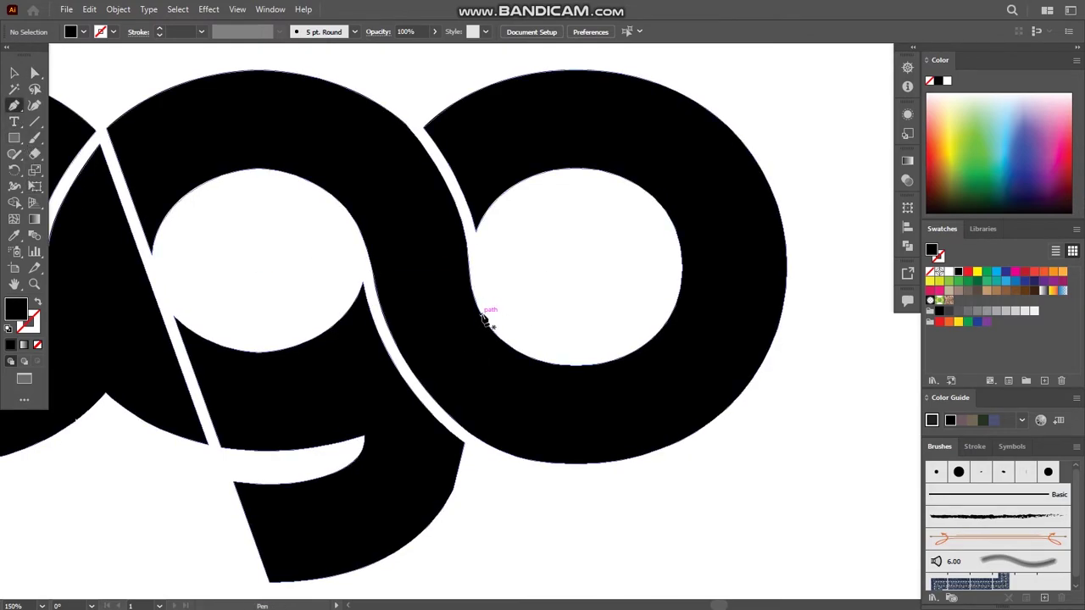
Draw a diagonal Pen line through the lower left of the final o and select it
{"action": "left_click", "coordinate": [483, 315]}
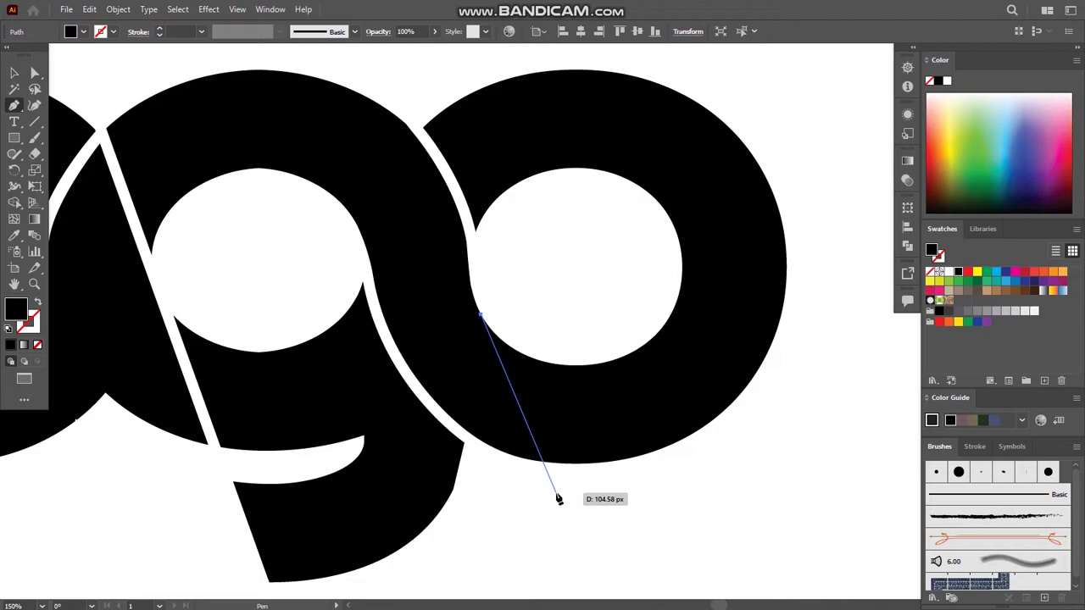
{"action": "key", "text": "Escape"}
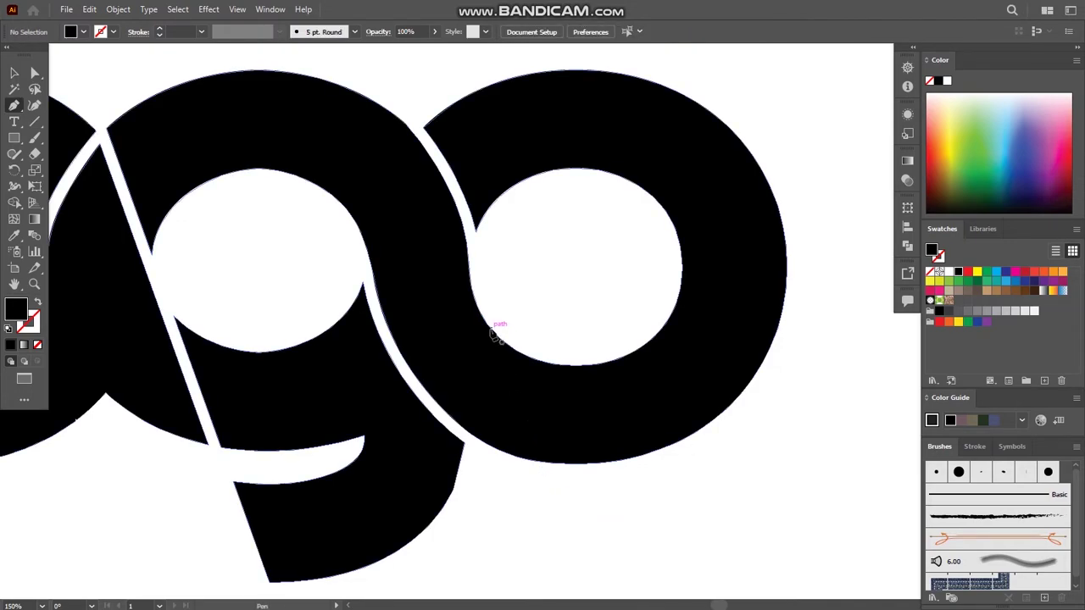
{"action": "mouse_move", "coordinate": [485, 323]}
{"action": "left_mouse_down"}
{"action": "mouse_move", "coordinate": [549, 506]}
{"action": "mouse_move", "coordinate": [577, 510]}
{"action": "left_mouse_up"}
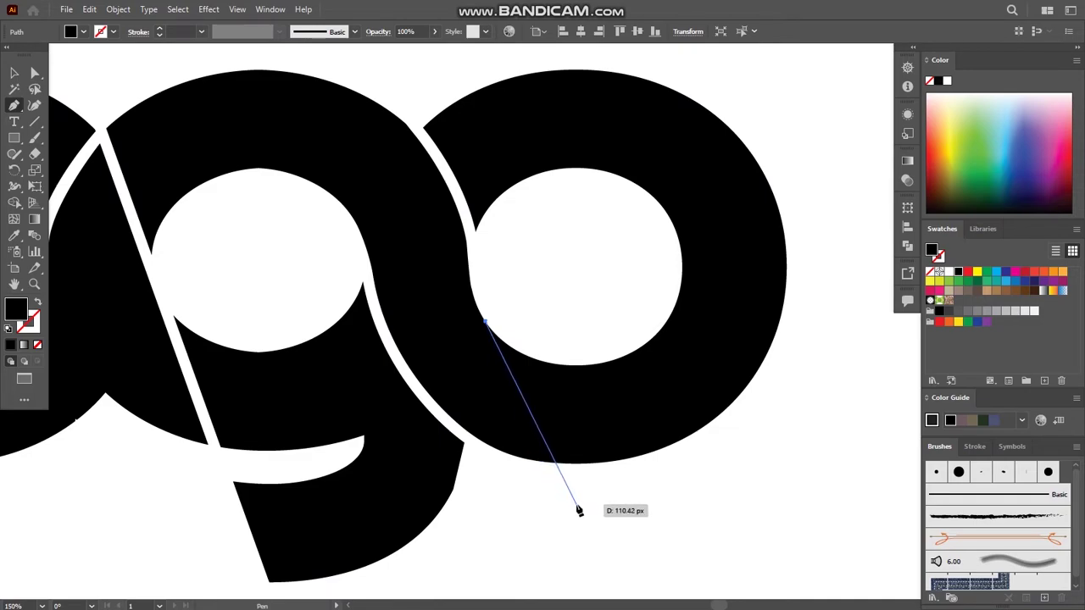
{"action": "left_click_drag", "start_coordinate": [577, 505], "coordinate": [576, 503]}
{"action": "left_click", "coordinate": [14, 74]}
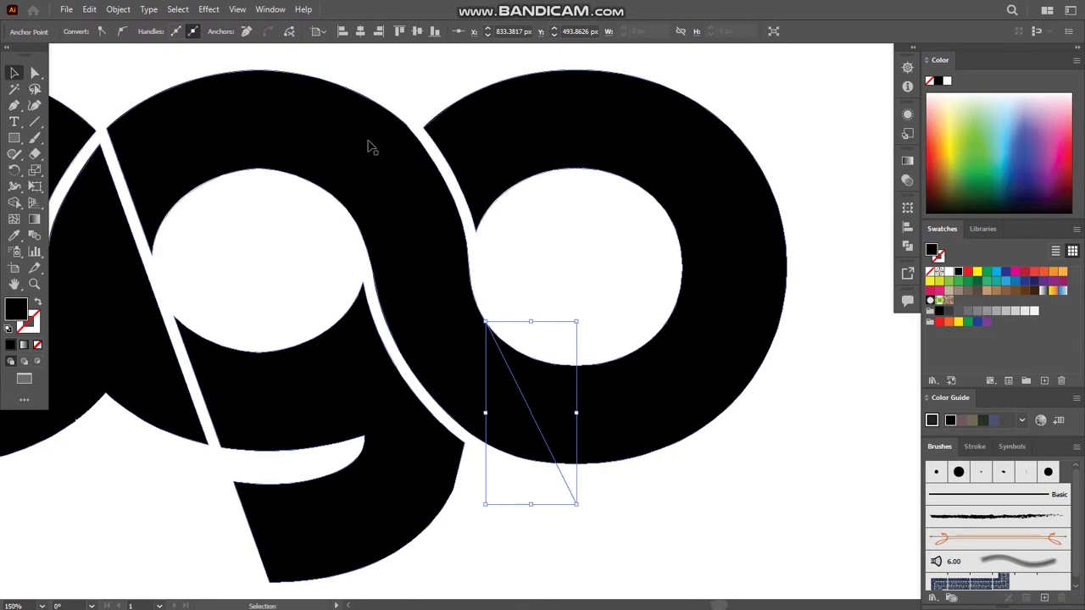
{"action": "key", "text": "Right"}
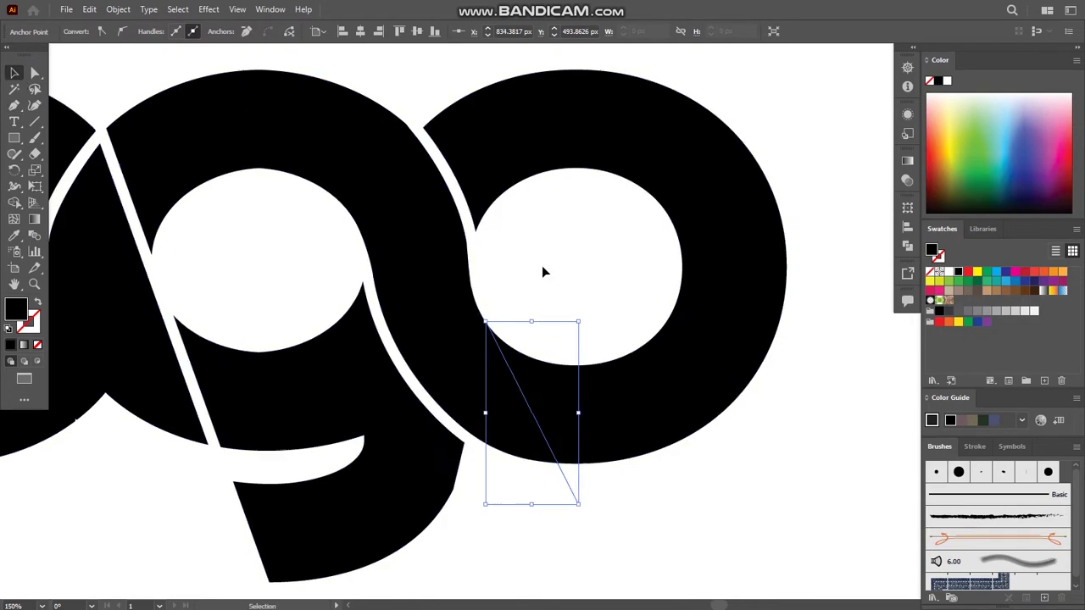
{"action": "left_click", "coordinate": [549, 288]}
{"action": "left_click", "coordinate": [575, 498]}
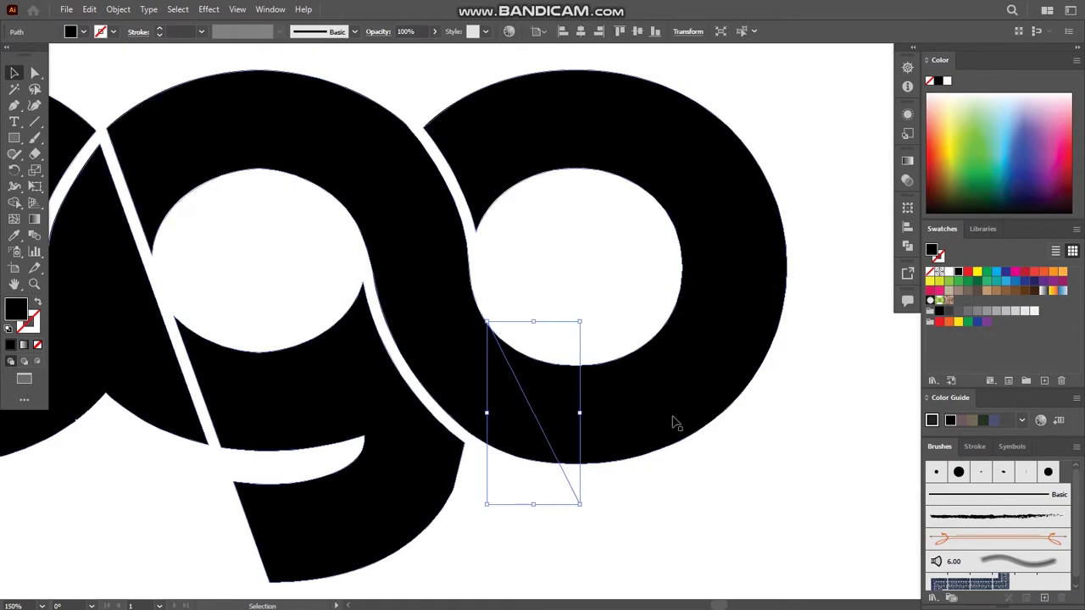
{"action": "left_click", "coordinate": [563, 279]}
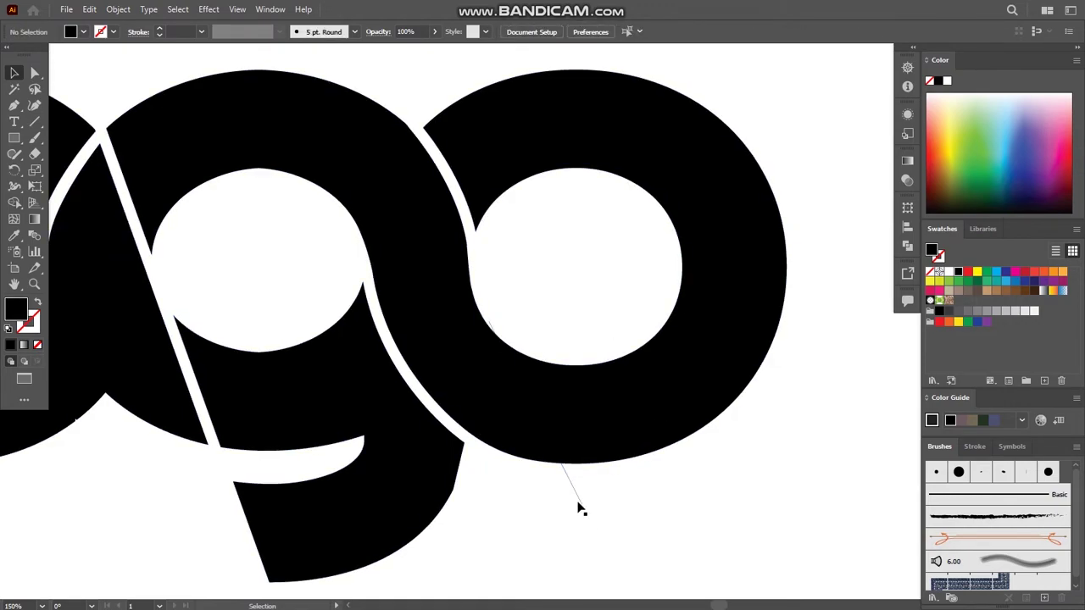
{"action": "left_click", "coordinate": [580, 507]}
{"action": "left_click", "coordinate": [558, 292]}
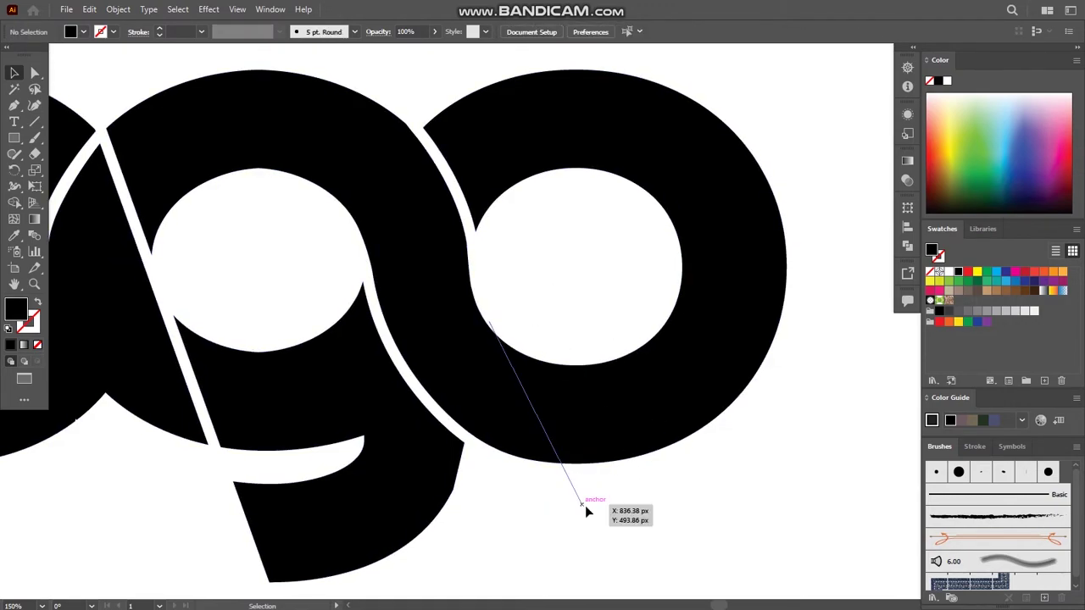
{"action": "left_click", "coordinate": [584, 505]}
Give the line a black 6 pt stroke, expand it, and select all artwork
{"action": "key", "text": "shift+x"}
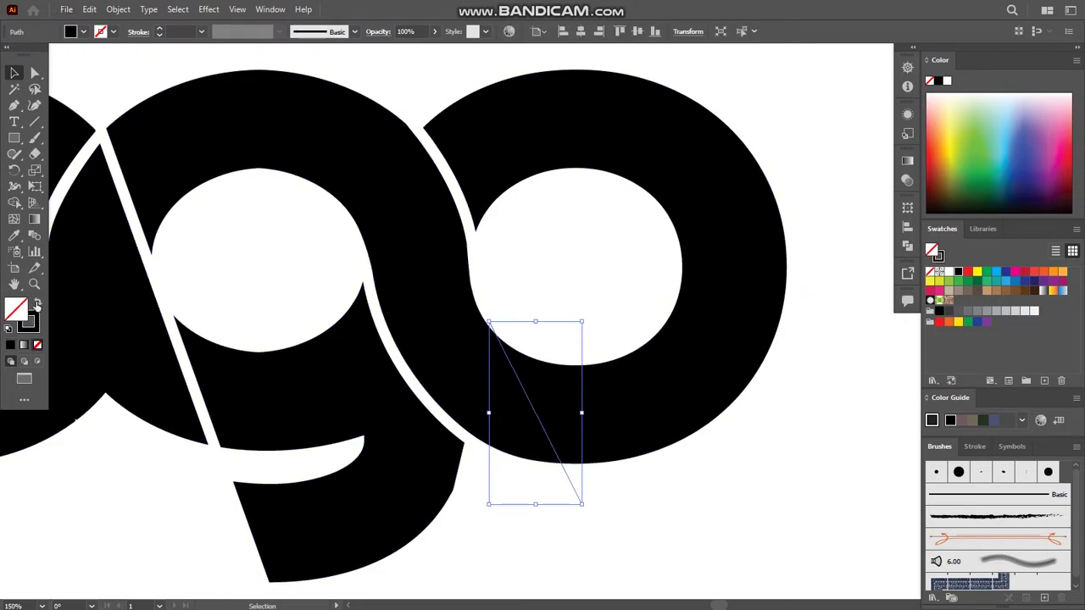
{"action": "left_click", "coordinate": [200, 31]}
{"action": "left_click", "coordinate": [227, 168]}
{"action": "left_click", "coordinate": [118, 9]}
{"action": "left_click", "coordinate": [173, 168]}
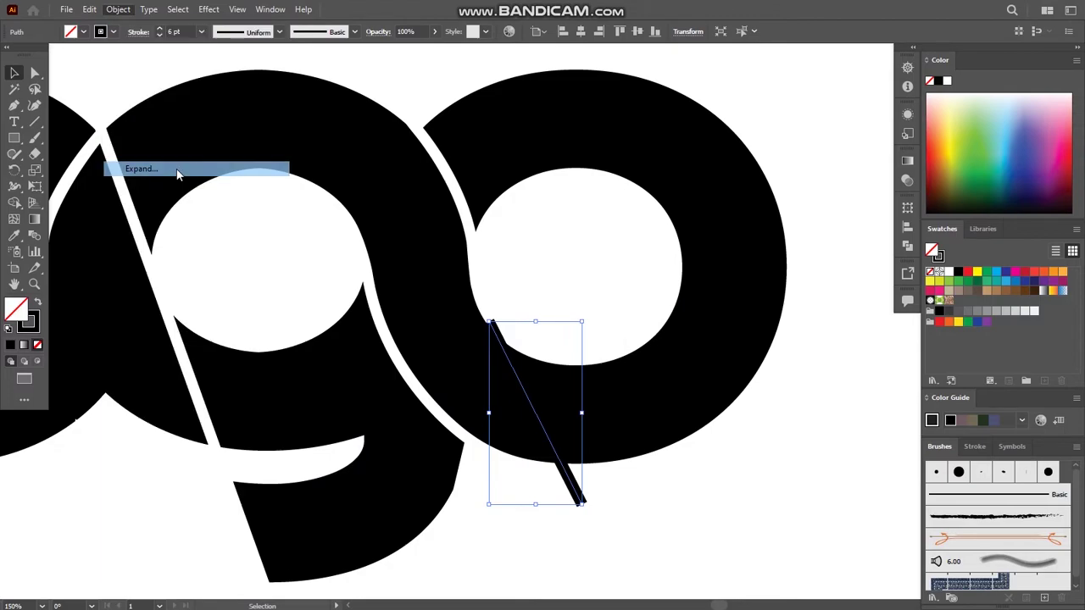
{"action": "left_click", "coordinate": [513, 376]}
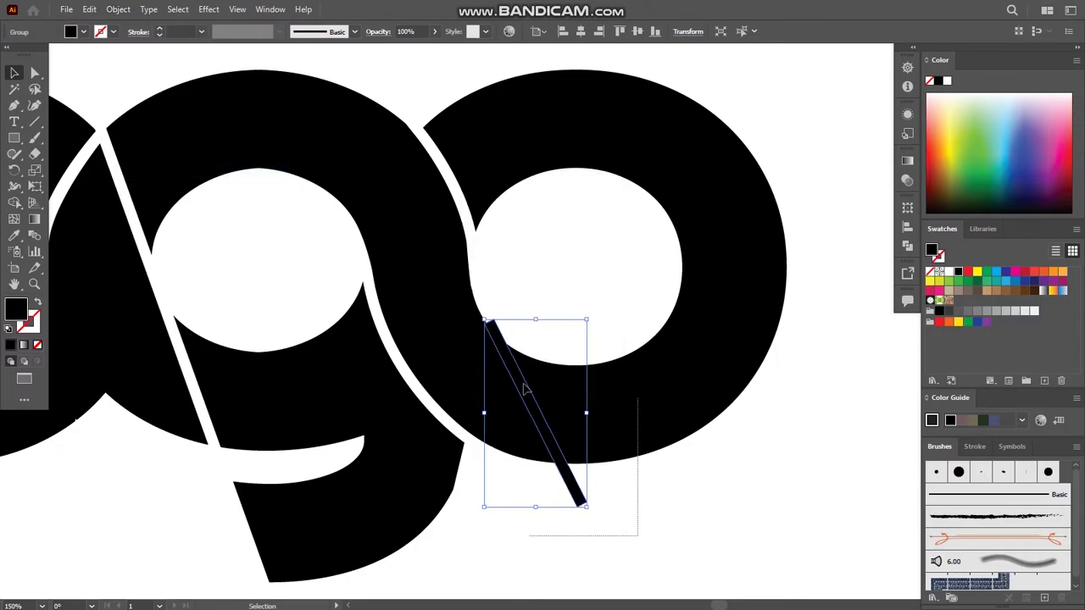
{"action": "key", "text": "ctrl+a"}
Turn the expanded strip into a white gap through the o with Shape Builder
{"action": "left_click", "coordinate": [16, 203]}
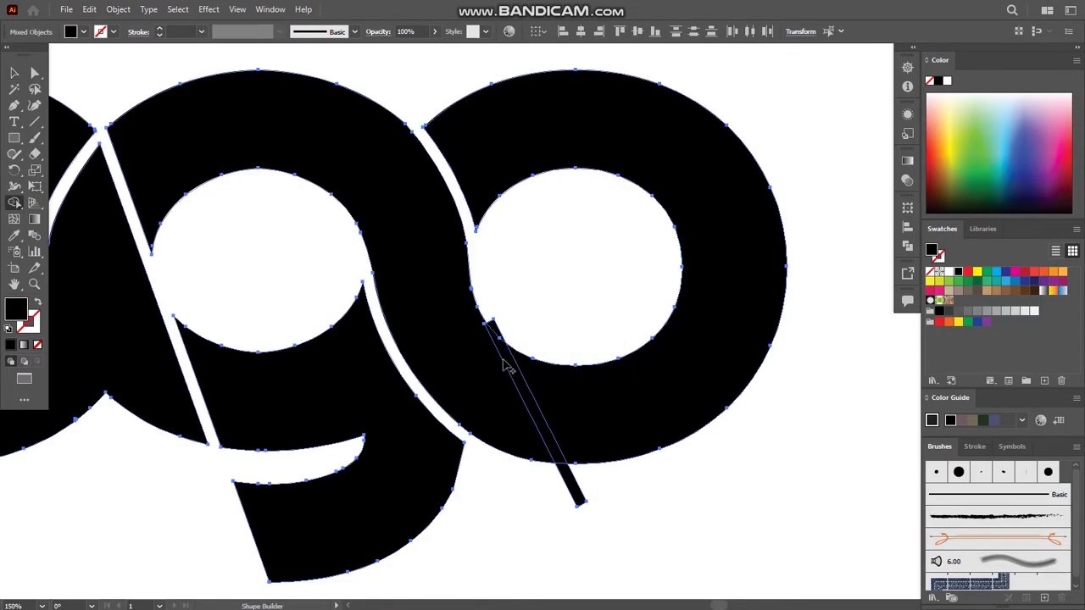
{"action": "scroll", "coordinate": [503, 363], "scroll_direction": "up", "scroll_amount": 4, "text": "alt"}
{"action": "left_click_drag", "start_coordinate": [471, 310], "coordinate": [491, 363]}
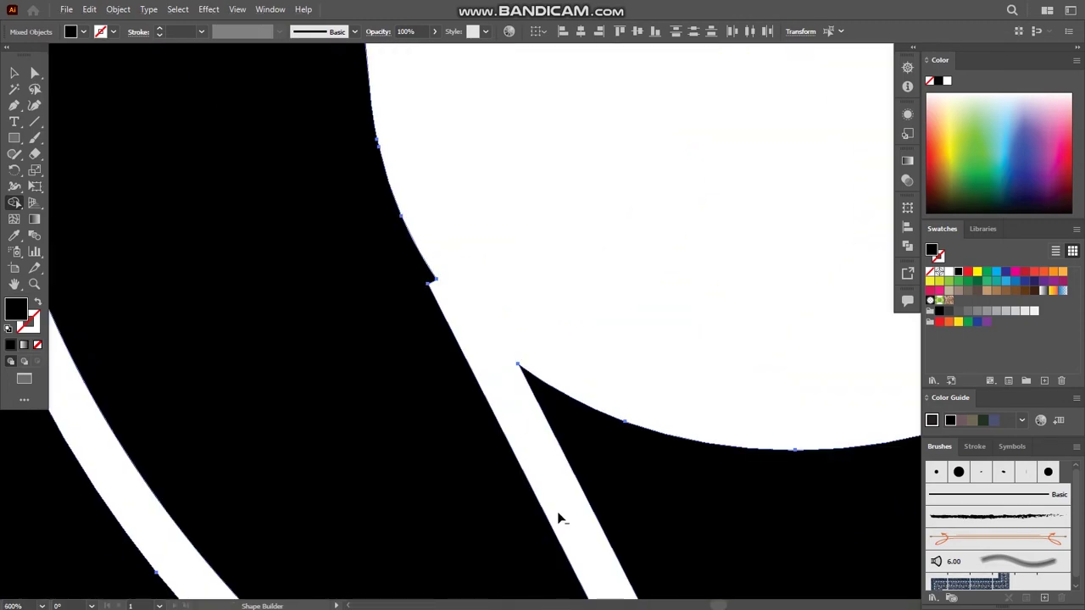
{"action": "left_click_drag", "start_coordinate": [557, 516], "coordinate": [535, 321]}
{"action": "mouse_move", "coordinate": [622, 465]}
{"action": "left_mouse_down"}
{"action": "mouse_move", "coordinate": [573, 382]}
{"action": "mouse_move", "coordinate": [579, 357]}
{"action": "left_mouse_up"}
{"action": "scroll", "coordinate": [568, 388], "scroll_direction": "down", "scroll_amount": 3, "text": "alt"}
{"action": "scroll", "coordinate": [577, 398], "scroll_direction": "up", "scroll_amount": 2, "text": "alt"}
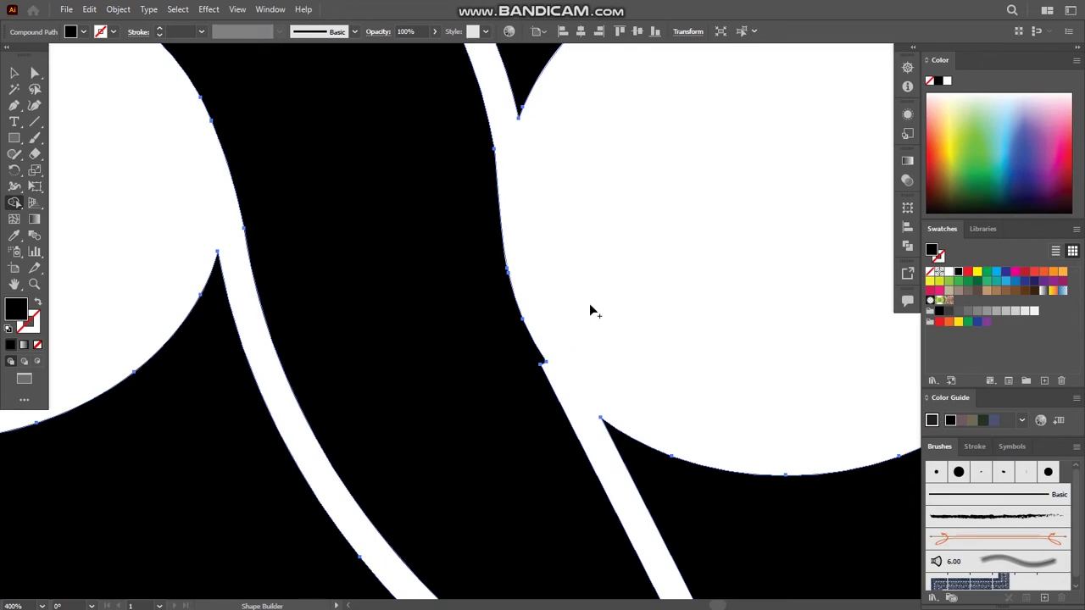
{"action": "left_click", "coordinate": [36, 76]}
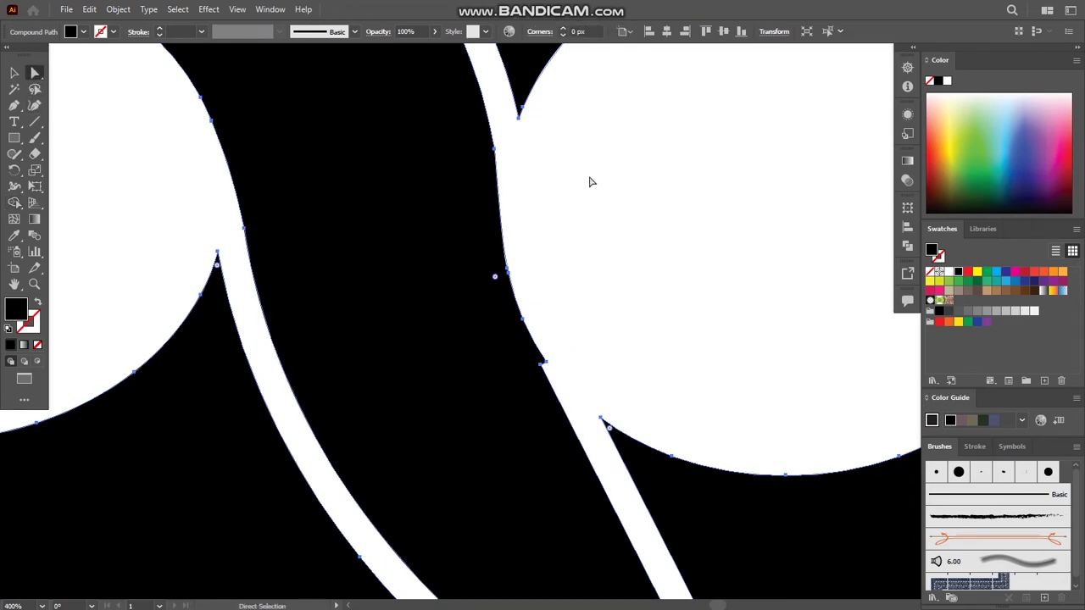
Slightly round the corners at the top of the new cut with Direct Selection
{"action": "left_click", "coordinate": [588, 187]}
{"action": "scroll", "coordinate": [610, 195], "scroll_direction": "down", "scroll_amount": 3, "text": "alt"}
{"action": "left_click_drag", "start_coordinate": [620, 204], "coordinate": [537, 298]}
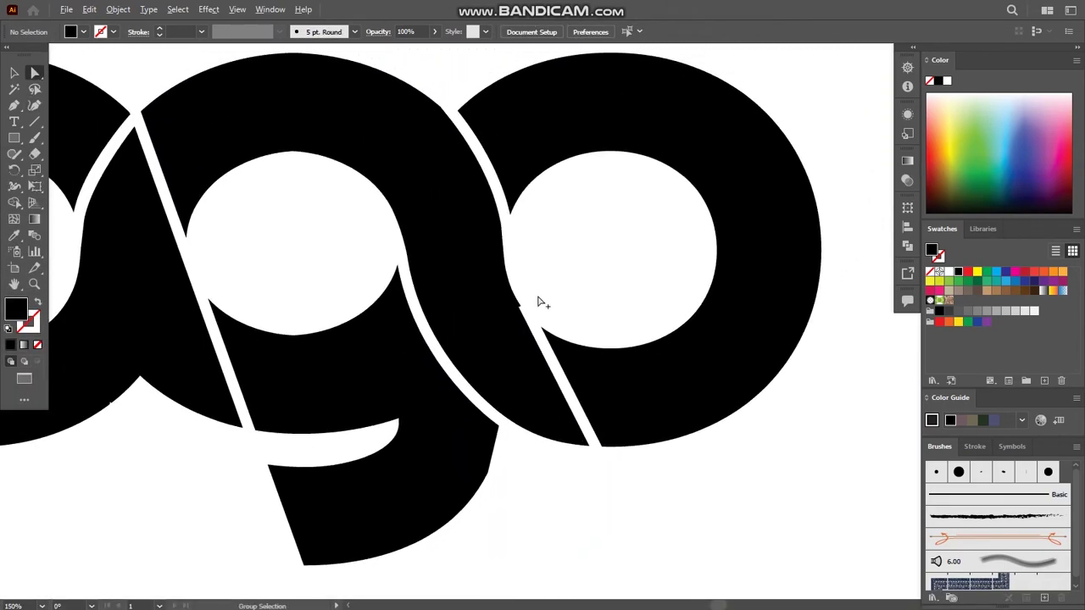
{"action": "scroll", "coordinate": [508, 298], "scroll_direction": "up", "scroll_amount": 3, "text": "alt"}
{"action": "left_click", "coordinate": [468, 313]}
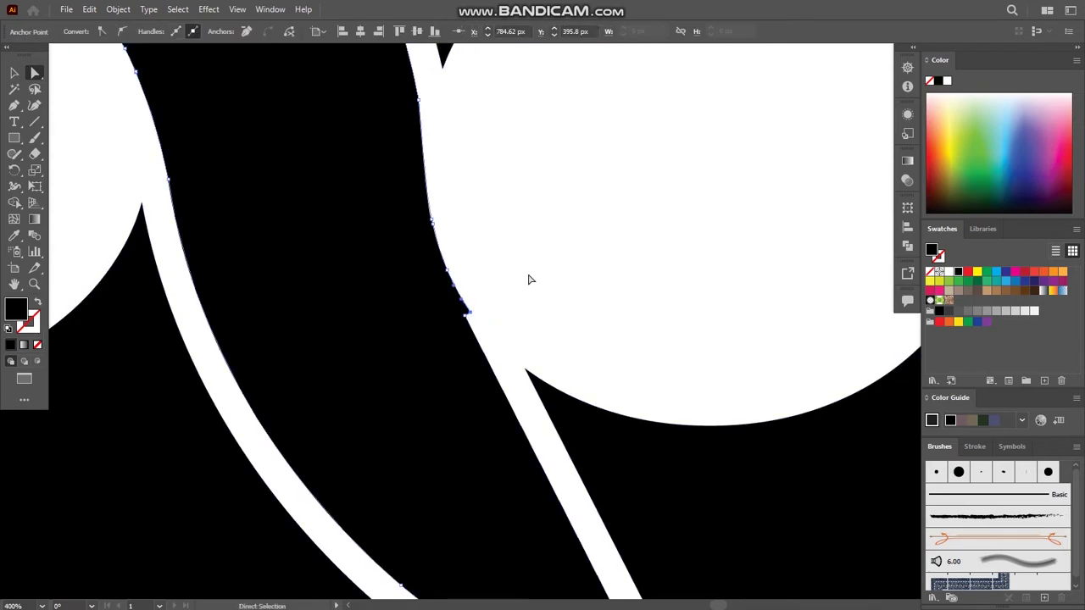
{"action": "key", "text": "ctrl+a"}
{"action": "scroll", "coordinate": [472, 259], "scroll_direction": "down", "scroll_amount": 1, "text": "alt"}
{"action": "scroll", "coordinate": [501, 302], "scroll_direction": "down", "scroll_amount": 1, "text": "alt"}
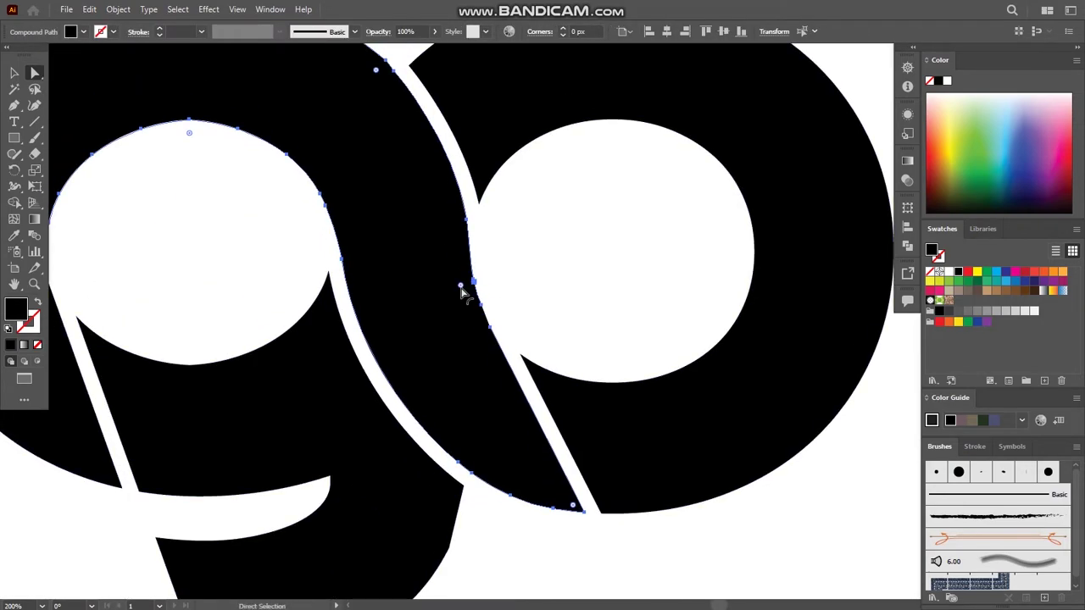
{"action": "left_click", "coordinate": [462, 298]}
{"action": "left_click", "coordinate": [534, 280]}
{"action": "left_click", "coordinate": [472, 282]}
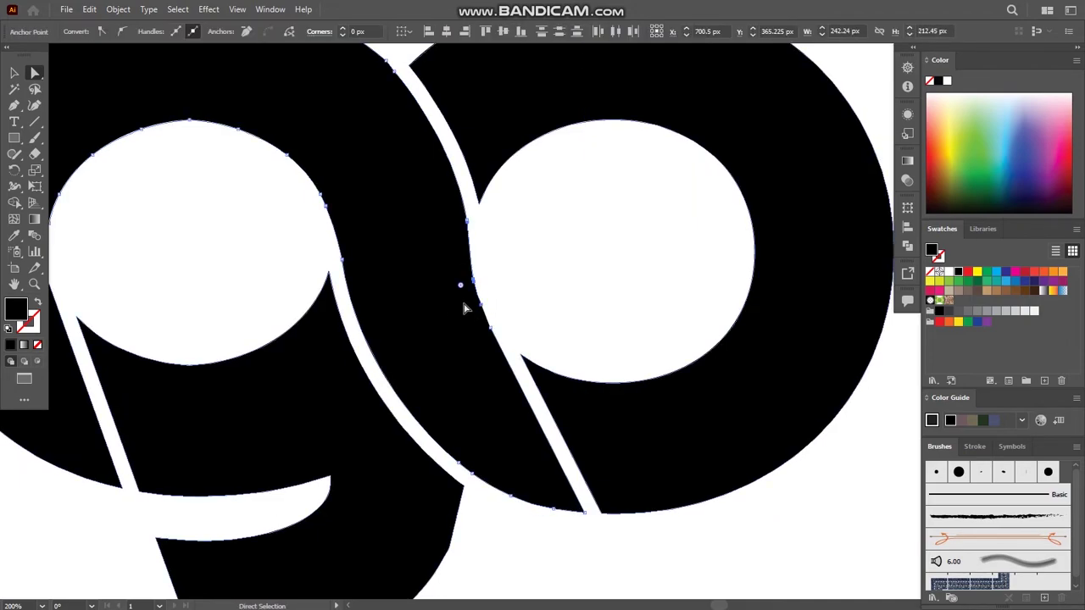
{"action": "left_click", "coordinate": [596, 281]}
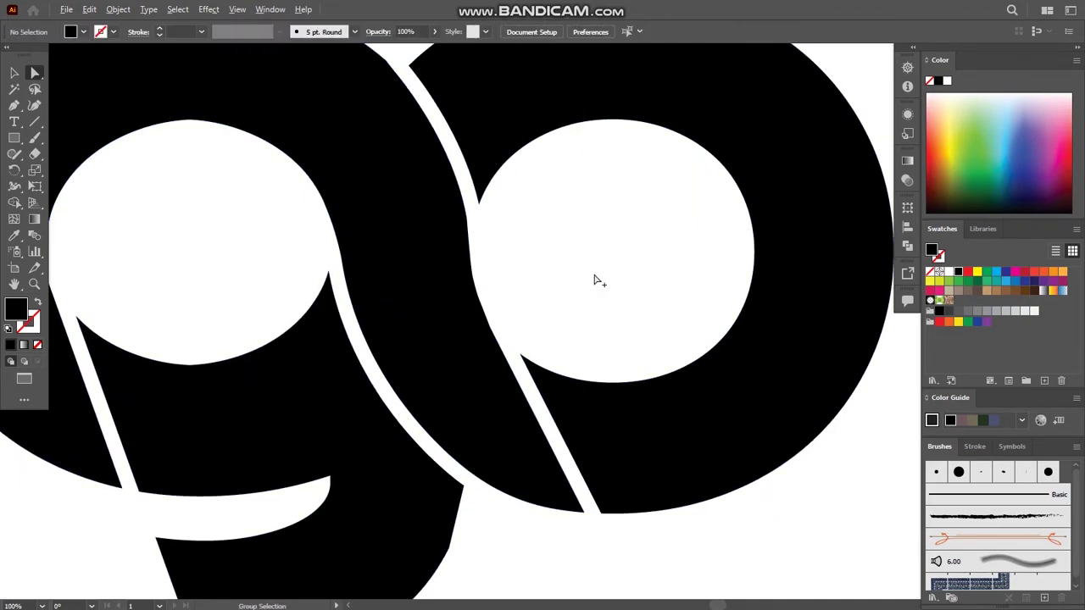
Select the whole sliced Logo wordmark
{"action": "scroll", "coordinate": [551, 305], "scroll_direction": "down", "scroll_amount": 3, "text": "alt"}
{"action": "scroll", "coordinate": [545, 295], "scroll_direction": "down", "scroll_amount": 1}
{"action": "key", "text": "v"}
{"action": "left_click_drag", "start_coordinate": [170, 146], "coordinate": [742, 424]}
Select the whole Logo wordmark and fill its L region cyan with Shape Builder
{"action": "left_click_drag", "start_coordinate": [727, 350], "coordinate": [607, 321]}
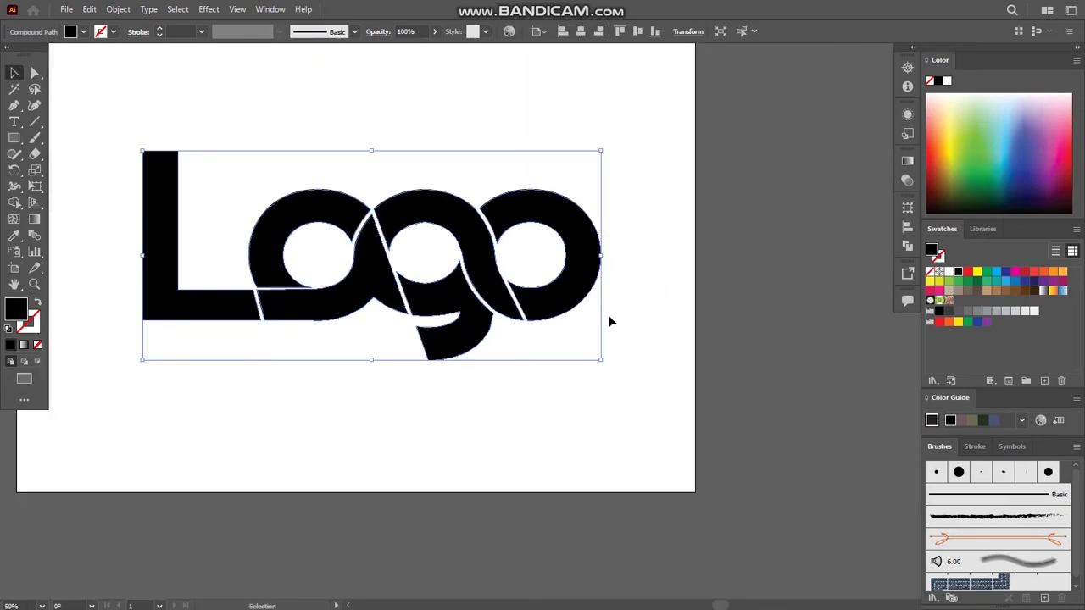
{"action": "left_click", "coordinate": [455, 108]}
{"action": "left_click_drag", "start_coordinate": [276, 132], "coordinate": [398, 189]}
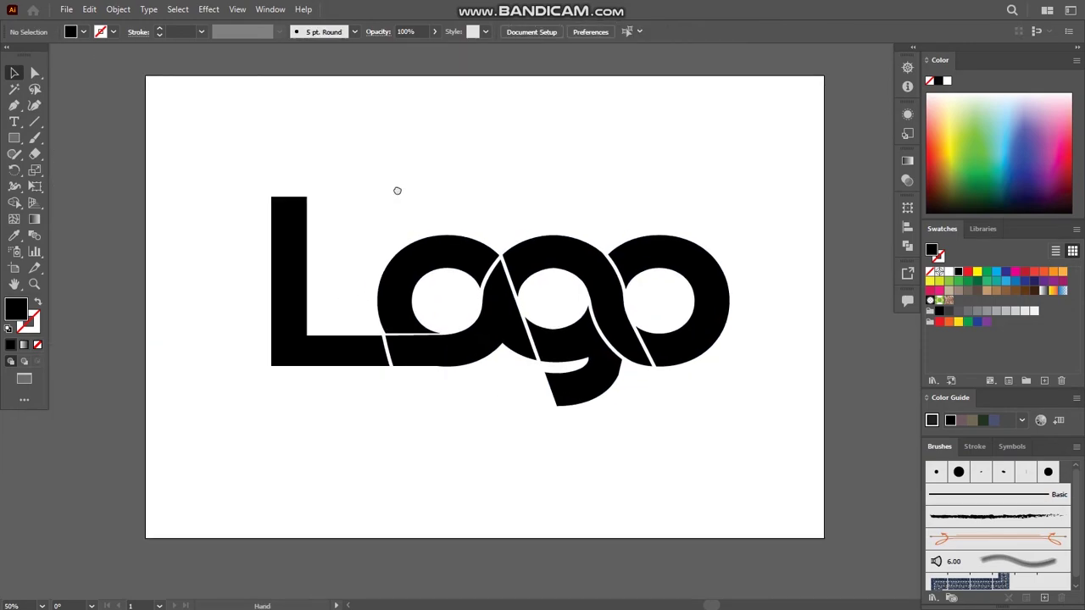
{"action": "scroll", "coordinate": [363, 254], "scroll_direction": "up", "scroll_amount": 2}
{"action": "scroll", "coordinate": [359, 254], "scroll_direction": "down", "scroll_amount": 1}
{"action": "key", "text": "ctrl+a"}
{"action": "left_click", "coordinate": [15, 203]}
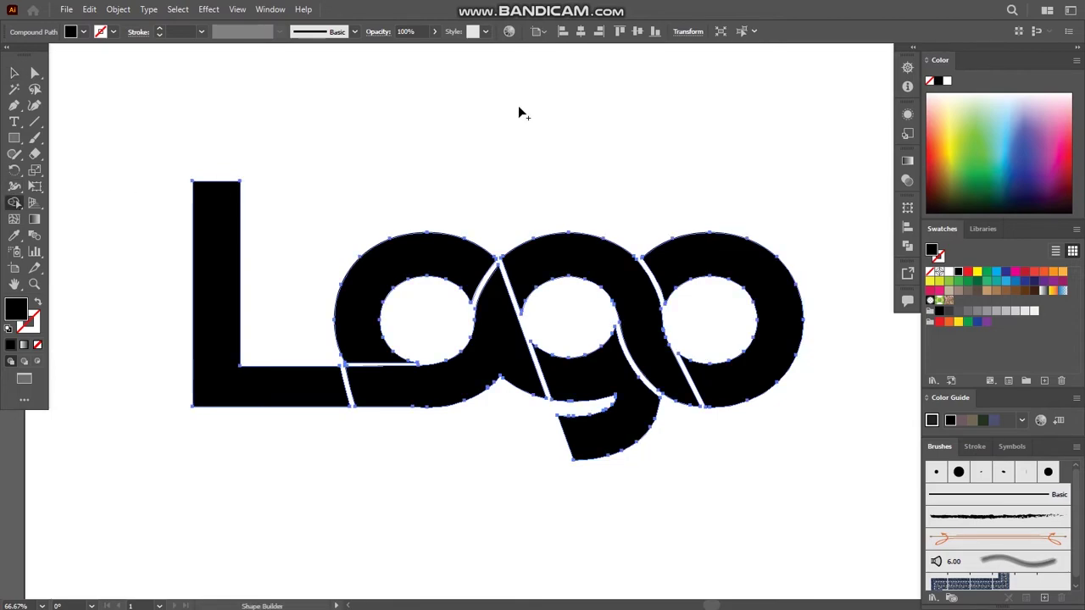
{"action": "left_click", "coordinate": [999, 275]}
{"action": "left_click", "coordinate": [219, 259]}
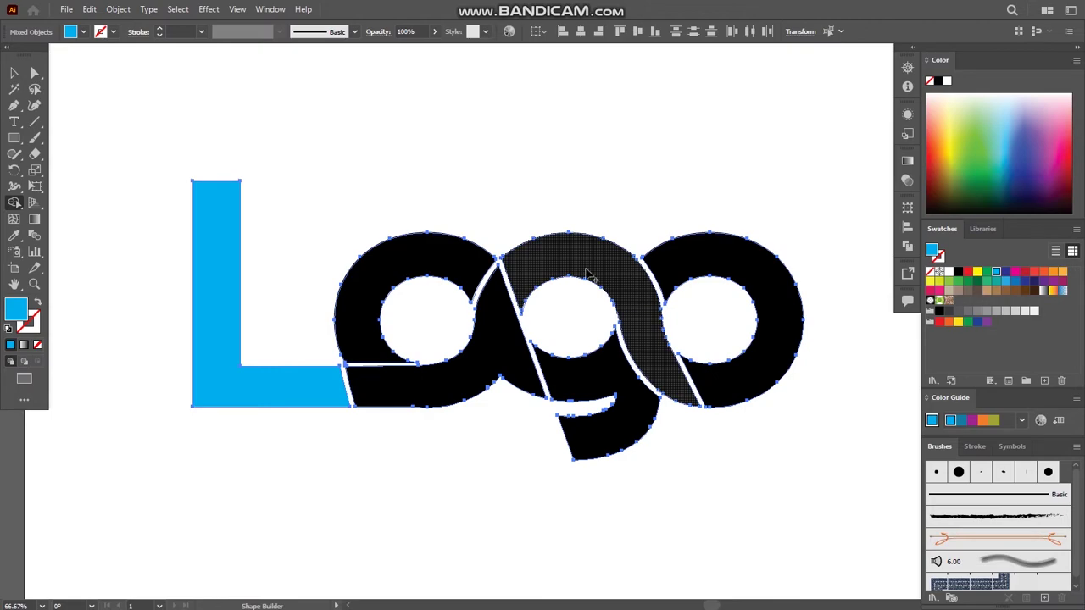
Fill the upper and lower parts of the g yellow, confirming the lower fill via undo/redo
{"action": "left_click", "coordinate": [977, 272]}
{"action": "left_click", "coordinate": [606, 268]}
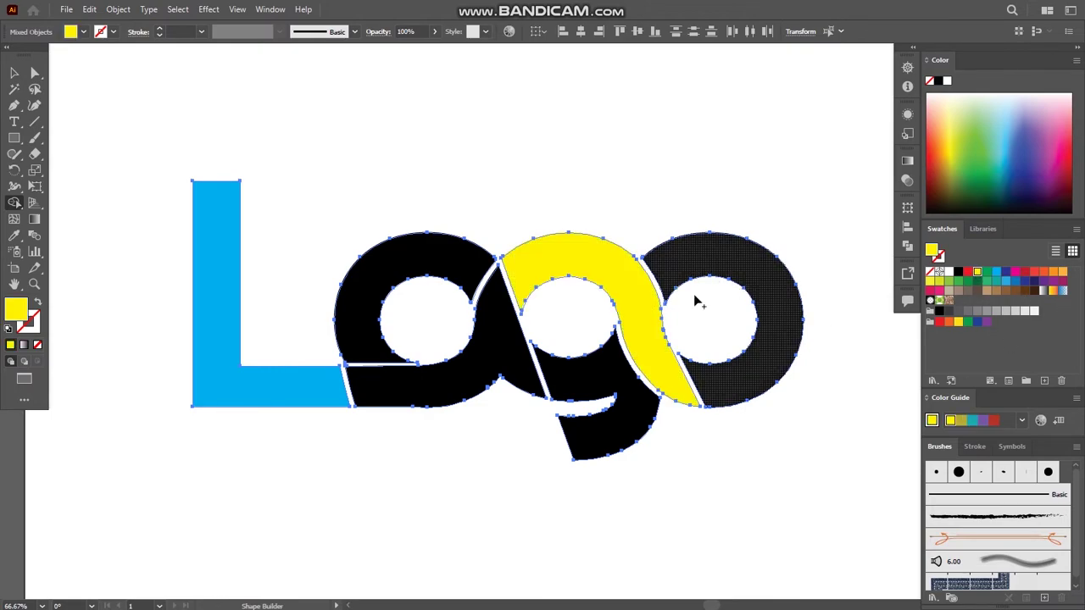
{"action": "left_click", "coordinate": [614, 388]}
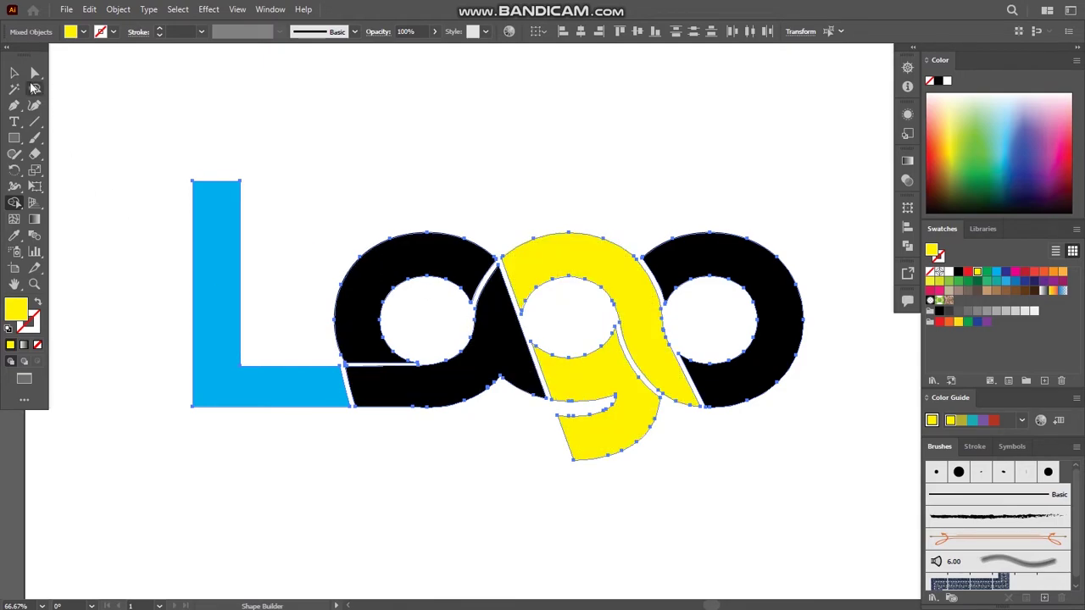
{"action": "key", "text": "v"}
{"action": "left_click", "coordinate": [170, 118]}
{"action": "key", "text": "ctrl+z"}
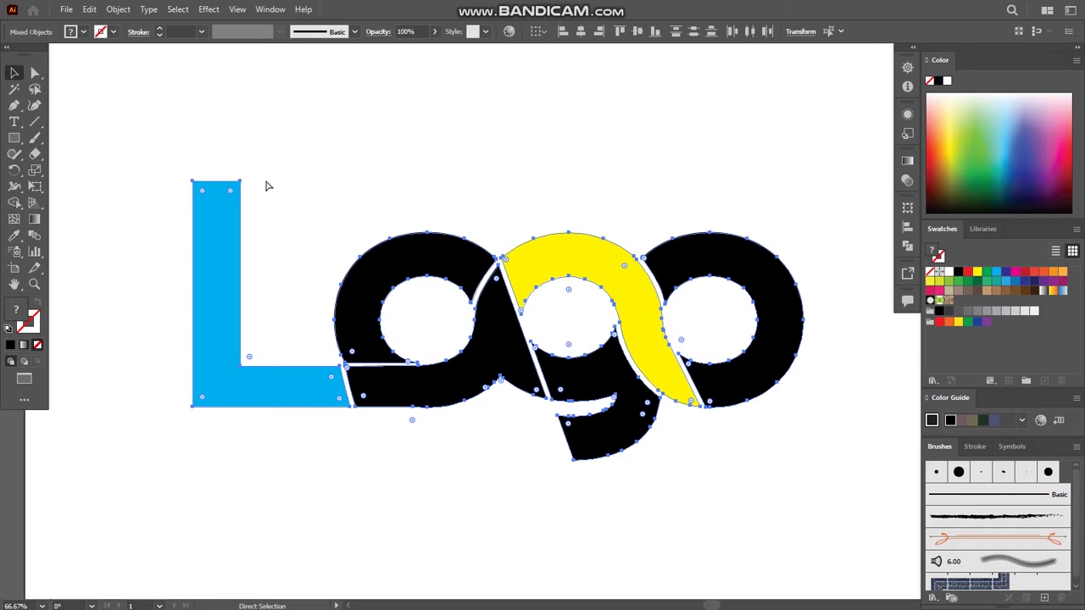
{"action": "key", "text": "ctrl+shift+z"}
{"action": "left_click", "coordinate": [83, 110]}
Draw a short curved Pen path from the notch up beside the g
{"action": "key", "text": "p"}
{"action": "scroll", "coordinate": [514, 379], "scroll_direction": "up", "scroll_amount": 1}
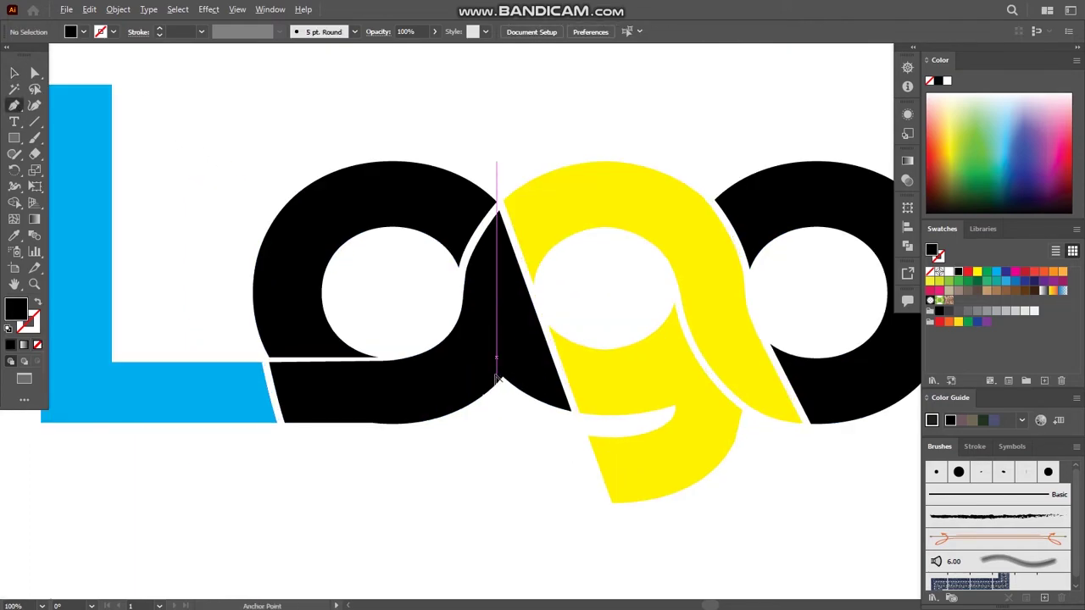
{"action": "scroll", "coordinate": [474, 360], "scroll_direction": "up", "scroll_amount": 1}
{"action": "scroll", "coordinate": [440, 343], "scroll_direction": "up", "scroll_amount": 1}
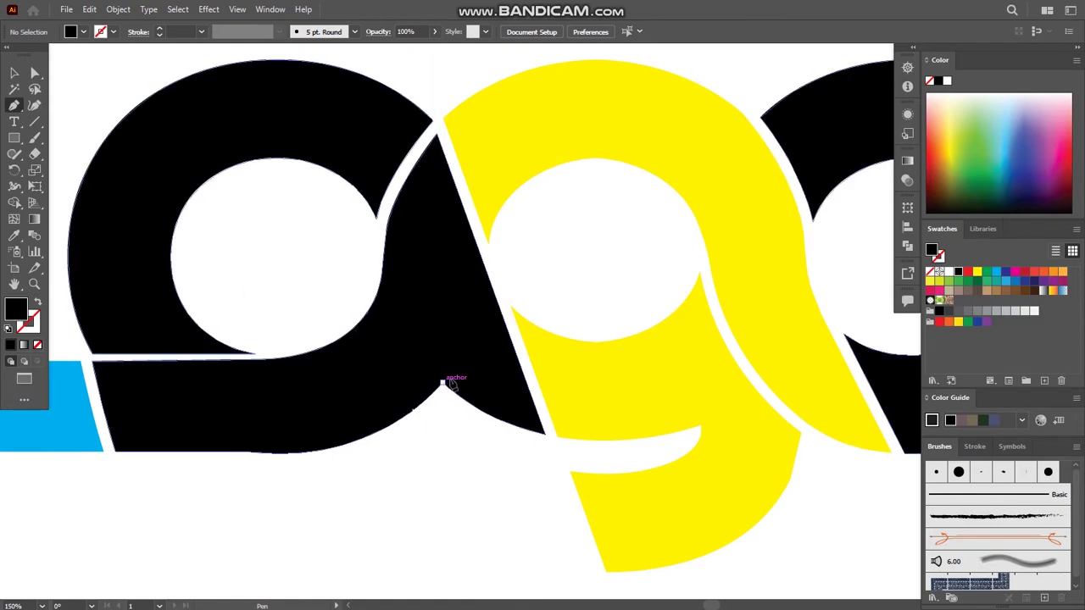
{"action": "left_click", "coordinate": [443, 383]}
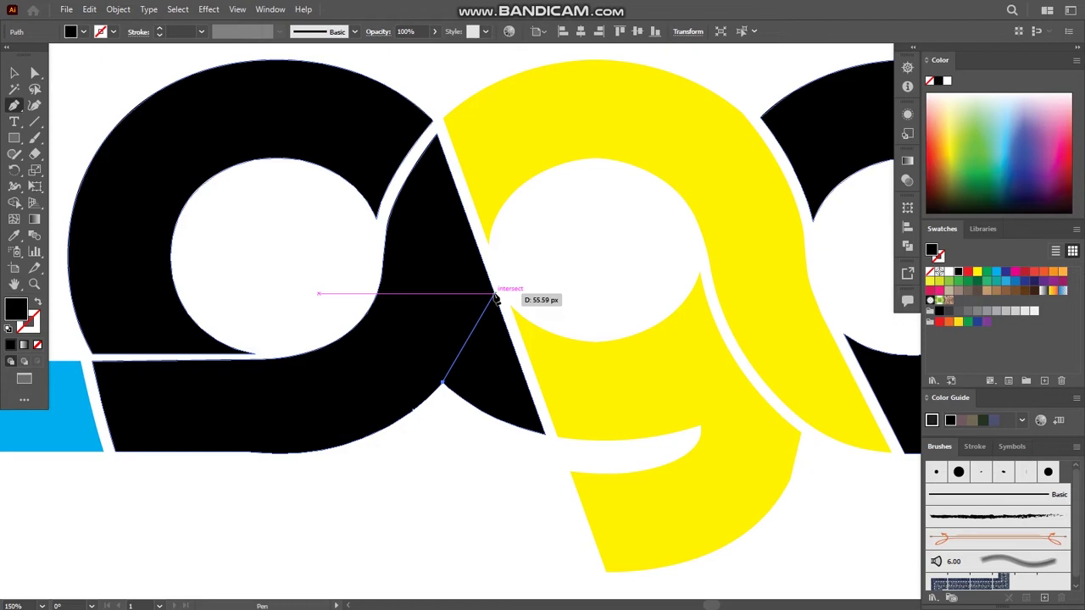
{"action": "left_click_drag", "start_coordinate": [496, 301], "coordinate": [510, 242]}
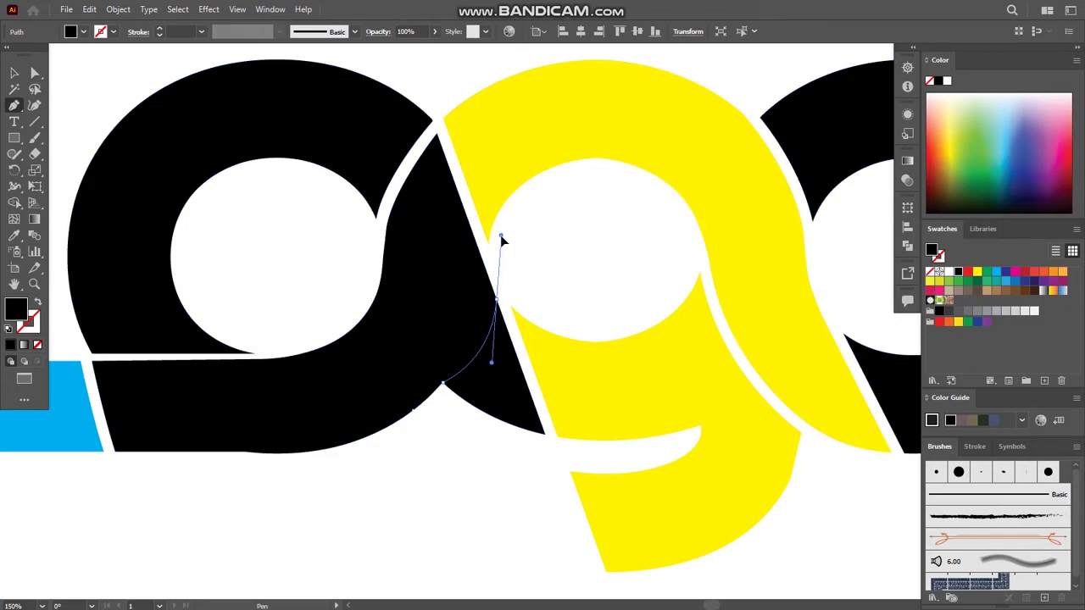
{"action": "key", "text": "ctrl+z"}
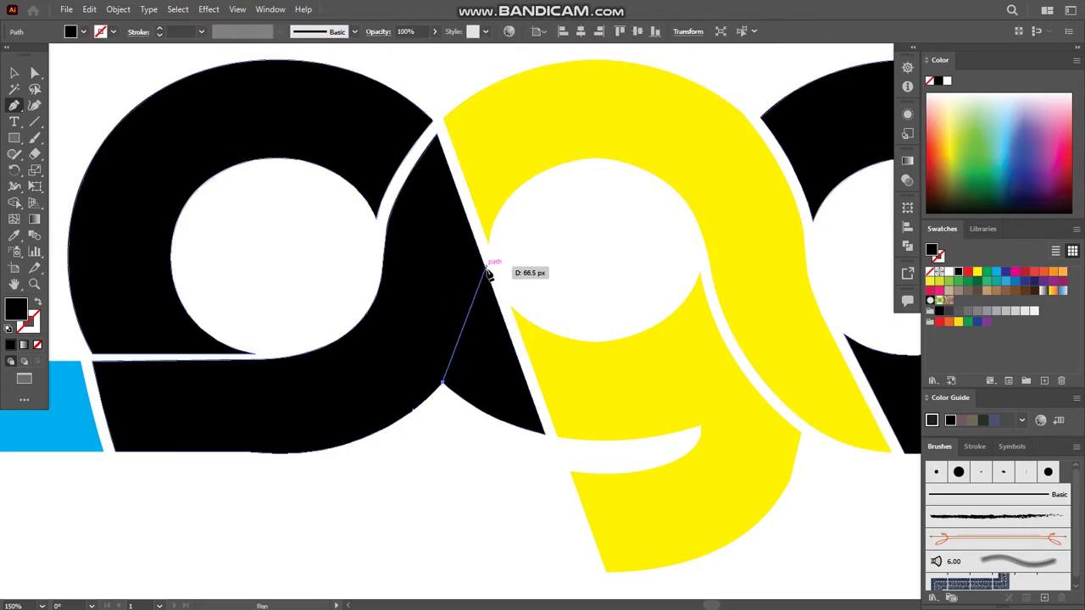
{"action": "mouse_move", "coordinate": [491, 288]}
{"action": "left_mouse_down"}
{"action": "mouse_move", "coordinate": [489, 246]}
{"action": "mouse_move", "coordinate": [496, 286]}
{"action": "left_mouse_up"}
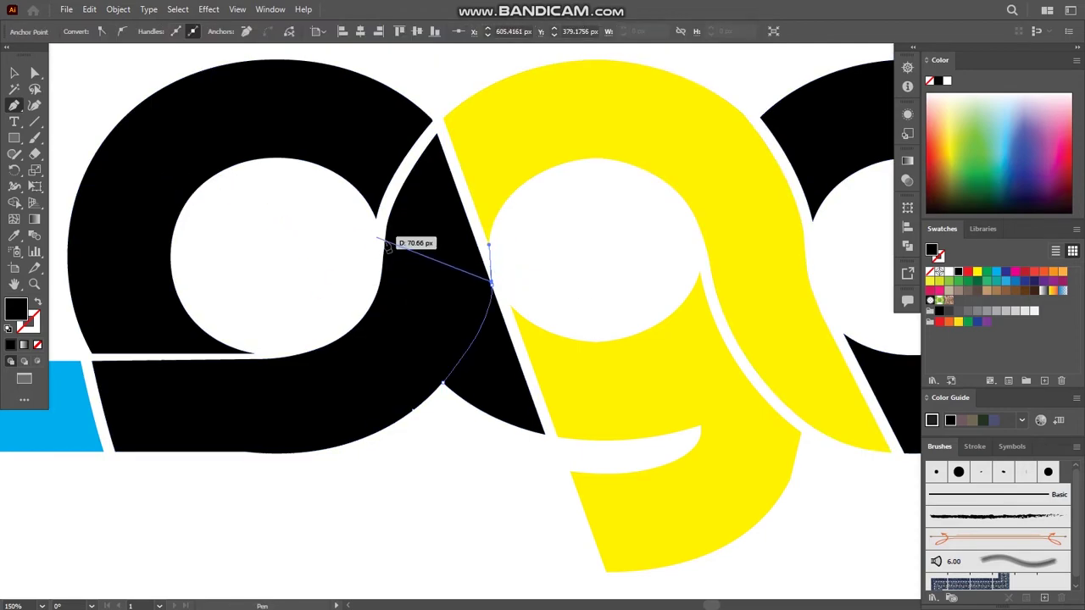
{"action": "left_click_drag", "start_coordinate": [489, 246], "coordinate": [432, 286]}
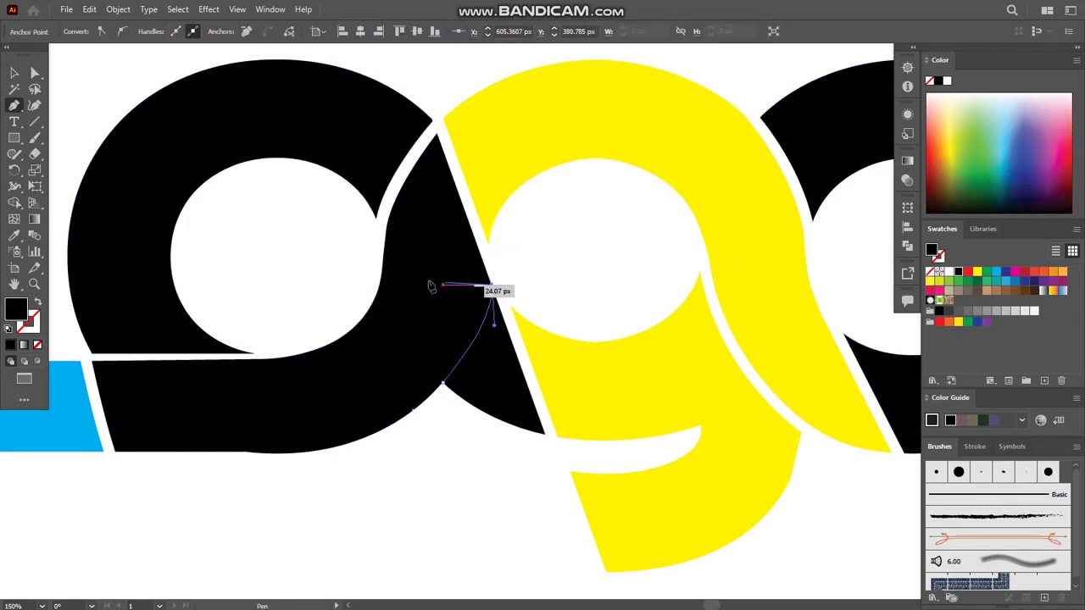
Select only the new curved path and nudge it down and to the right
{"action": "left_click", "coordinate": [14, 74]}
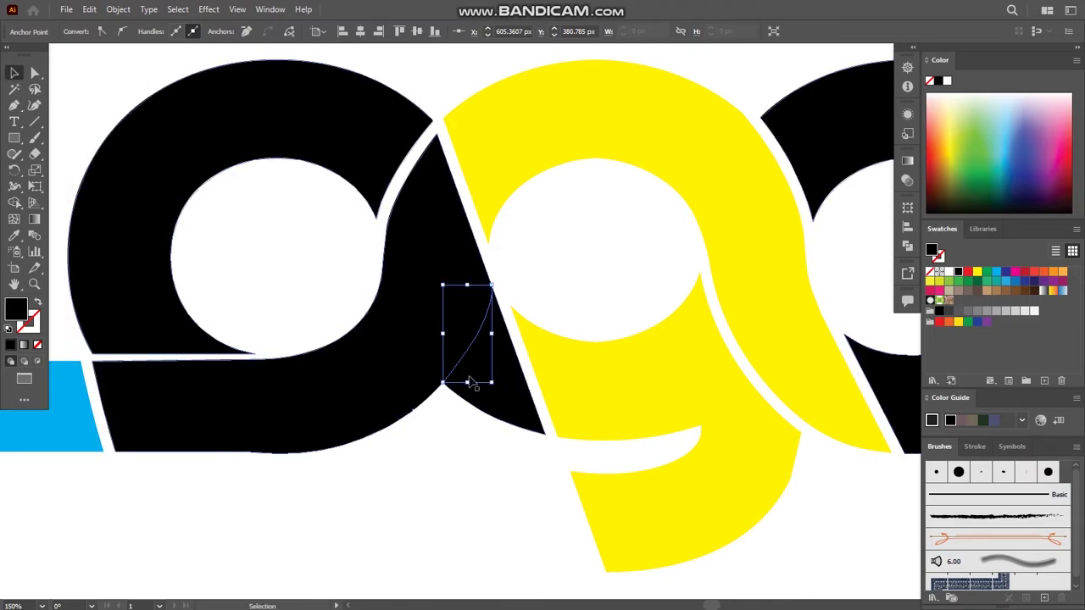
{"action": "left_click_drag", "start_coordinate": [110, 91], "coordinate": [455, 339]}
{"action": "left_click", "coordinate": [436, 309], "text": "shift"}
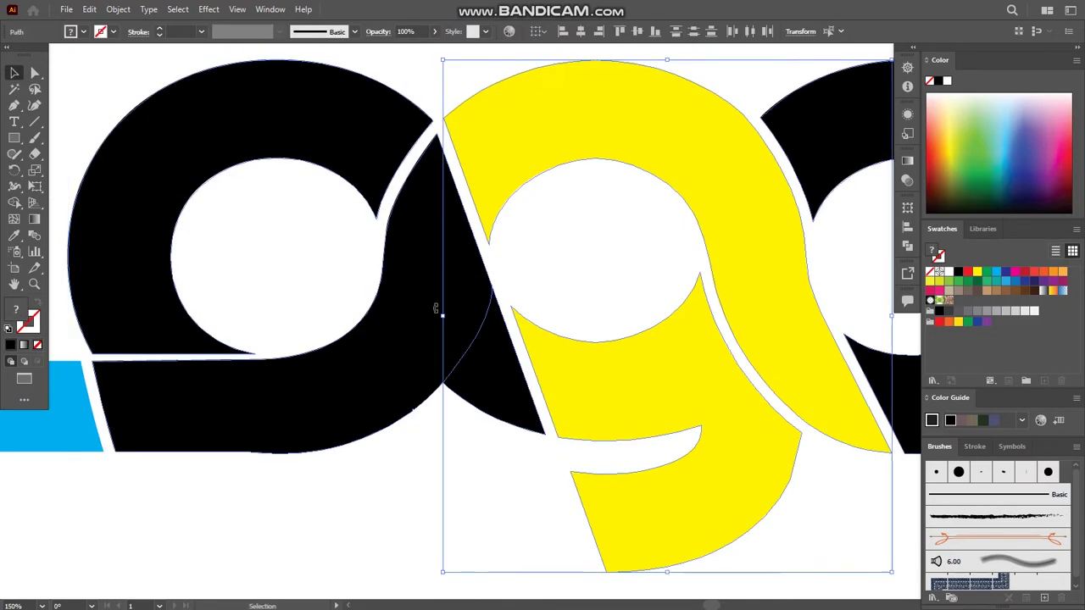
{"action": "left_click", "coordinate": [740, 344], "text": "shift"}
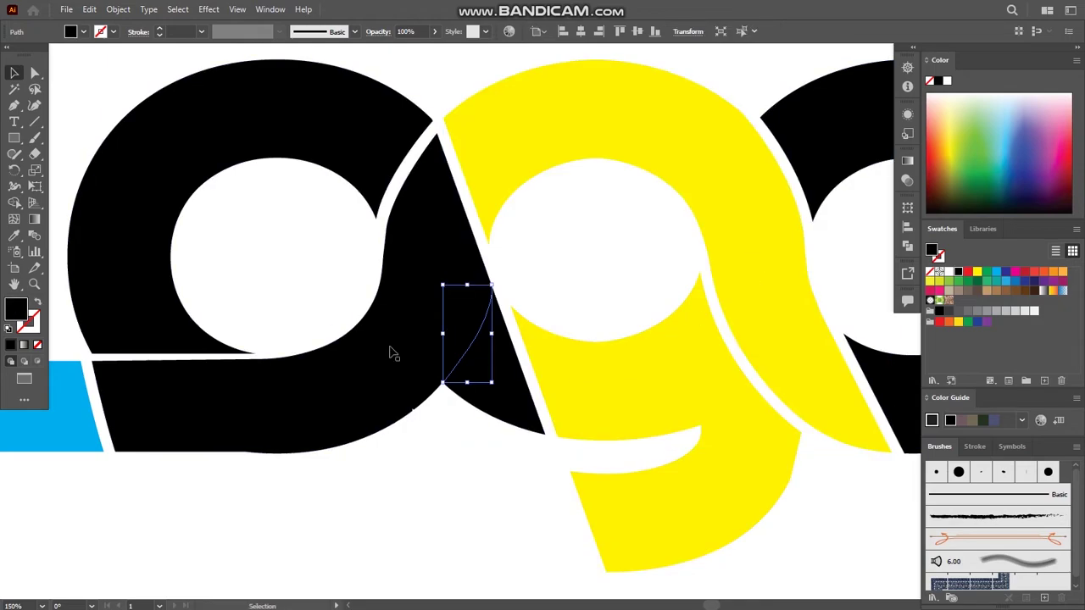
{"action": "scroll", "coordinate": [471, 379], "scroll_direction": "up", "scroll_amount": 2}
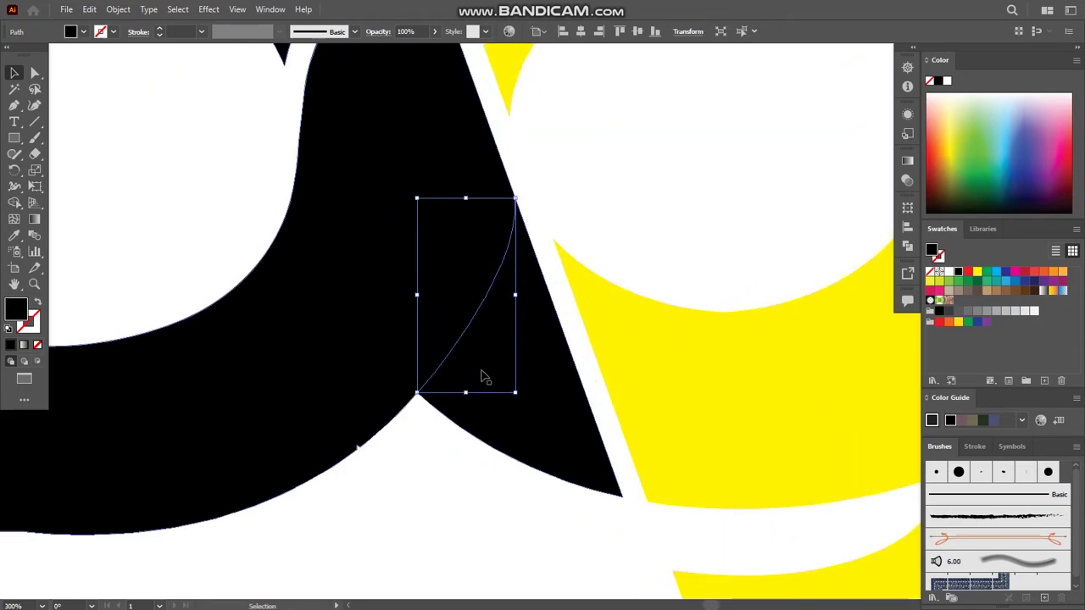
{"action": "key", "text": "Down"}
{"action": "key", "text": "Right"}
{"action": "key", "text": "Right"}
{"action": "key", "text": "Right"}
{"action": "key", "text": "Down"}
{"action": "key", "text": "Down"}
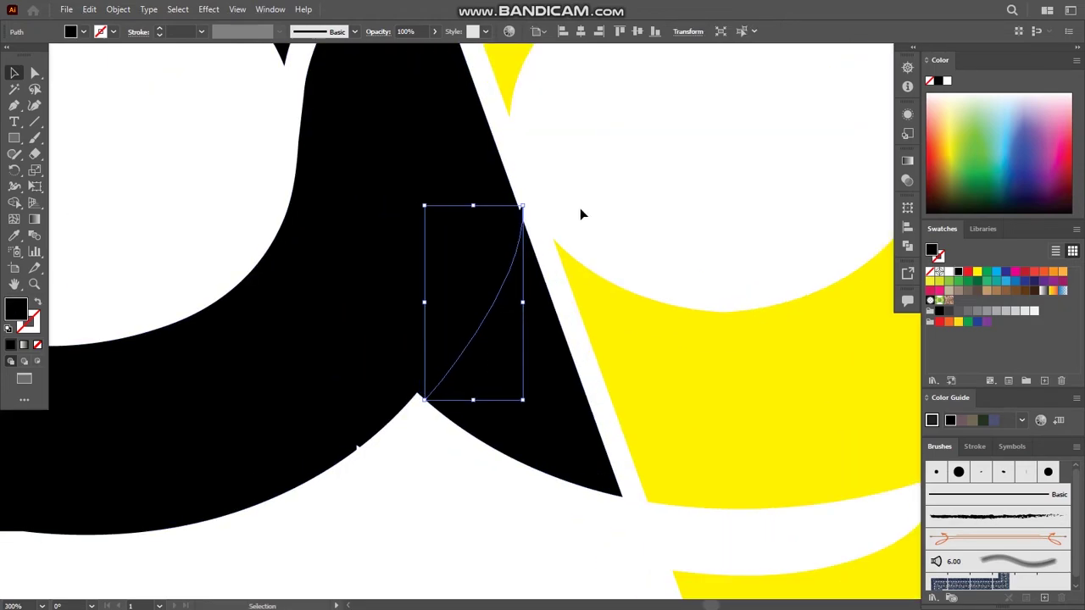
Make the curve a 6 pt black stroke with no fill
{"action": "left_click", "coordinate": [40, 300]}
{"action": "left_click", "coordinate": [202, 32]}
{"action": "left_click", "coordinate": [212, 107]}
{"action": "left_click", "coordinate": [127, 10]}
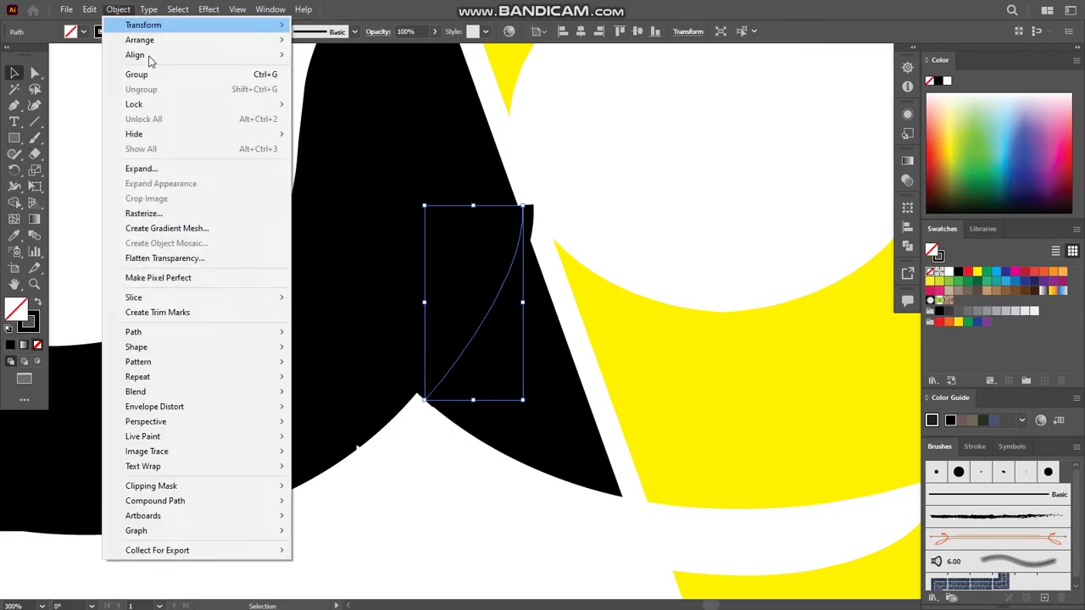
Expand the curve's stroke, then Shape Builder-delete the strip and the small wedge above the triangle
{"action": "left_click", "coordinate": [175, 167]}
{"action": "left_click", "coordinate": [503, 381]}
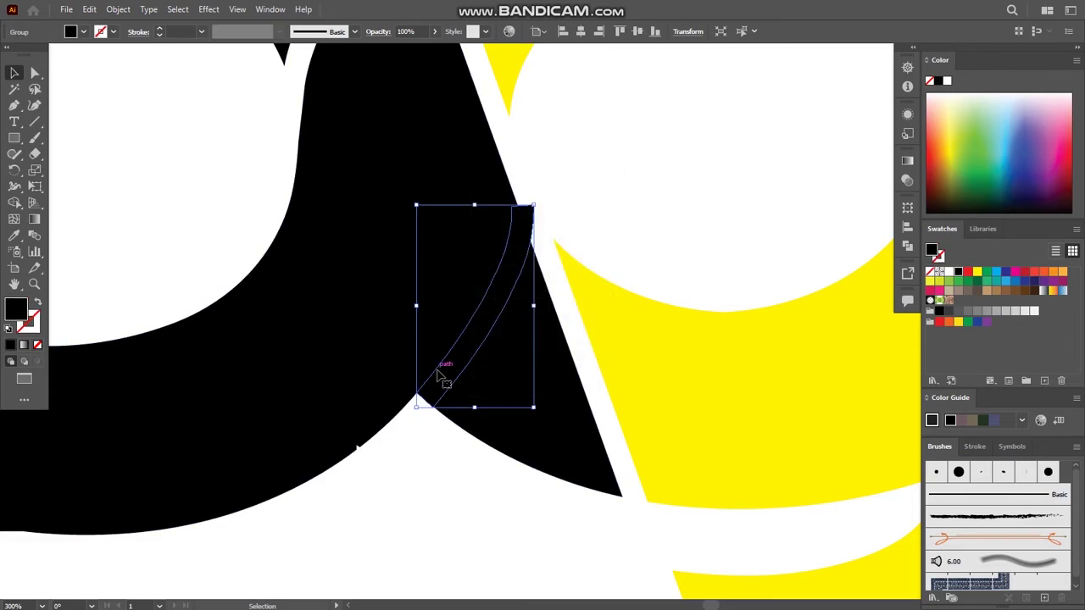
{"action": "left_click_drag", "start_coordinate": [442, 472], "coordinate": [437, 246]}
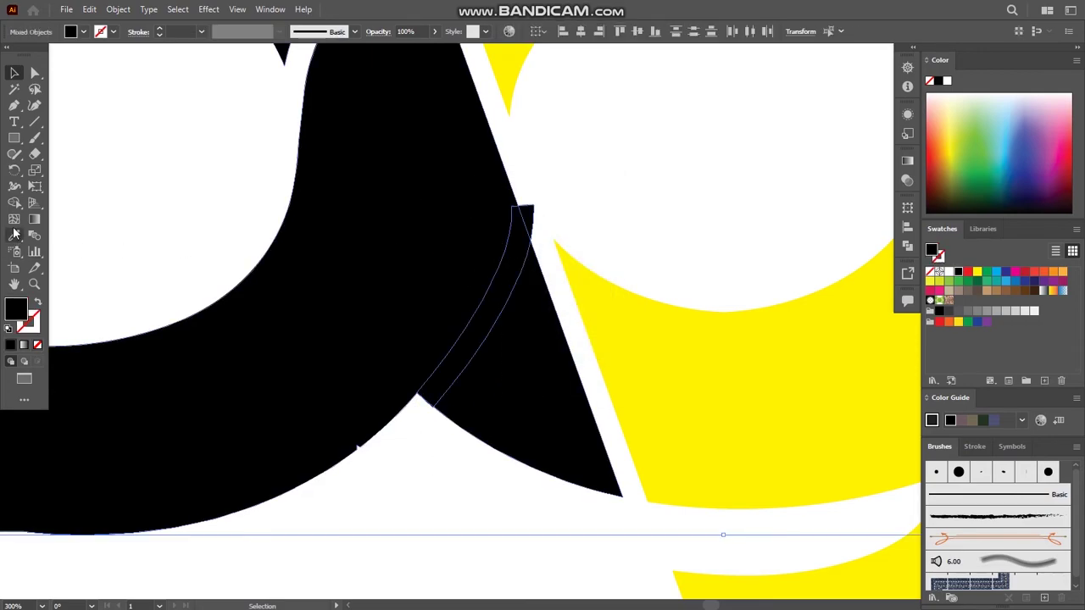
{"action": "left_click", "coordinate": [14, 202]}
{"action": "left_click", "coordinate": [424, 407], "text": "alt"}
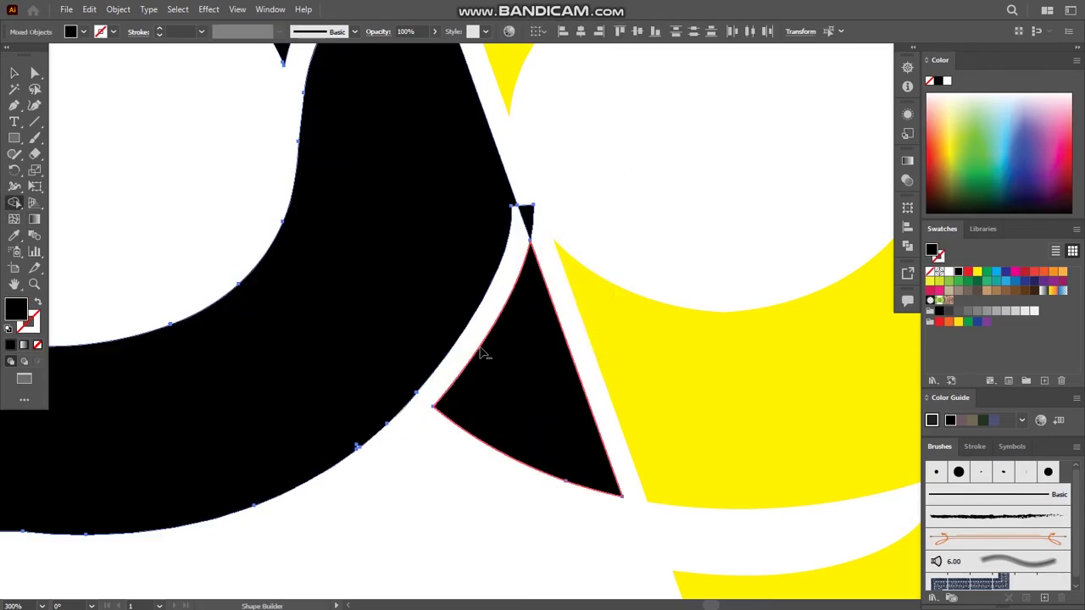
{"action": "left_click", "coordinate": [524, 240], "text": "alt"}
Inspect the split black shape's anchor points with Direct Selection, then deselect
{"action": "scroll", "coordinate": [527, 212], "scroll_direction": "up", "scroll_amount": 2}
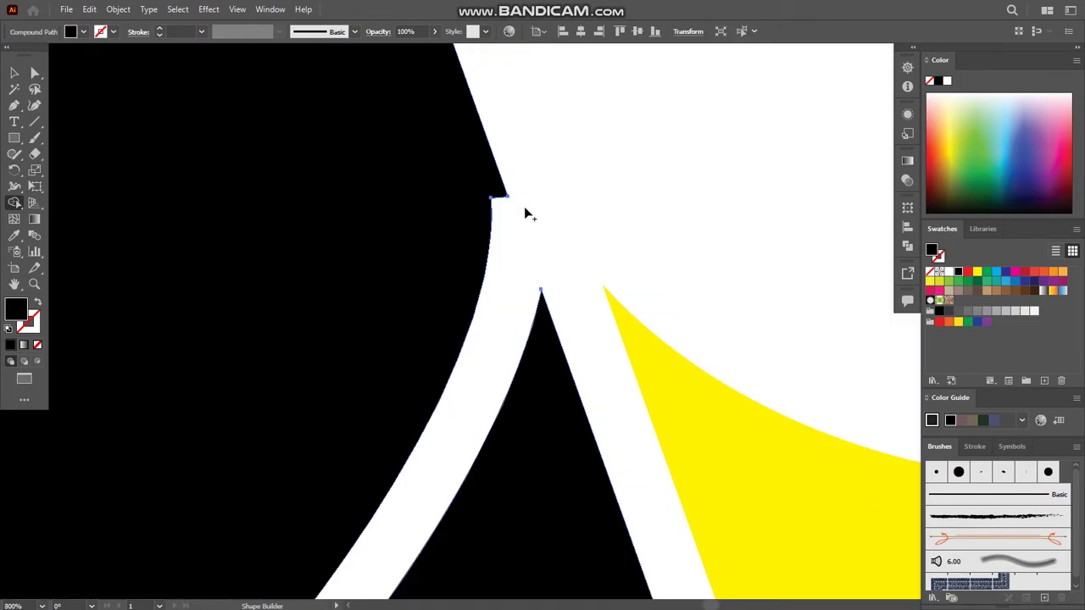
{"action": "scroll", "coordinate": [229, 230], "scroll_direction": "down", "scroll_amount": 3}
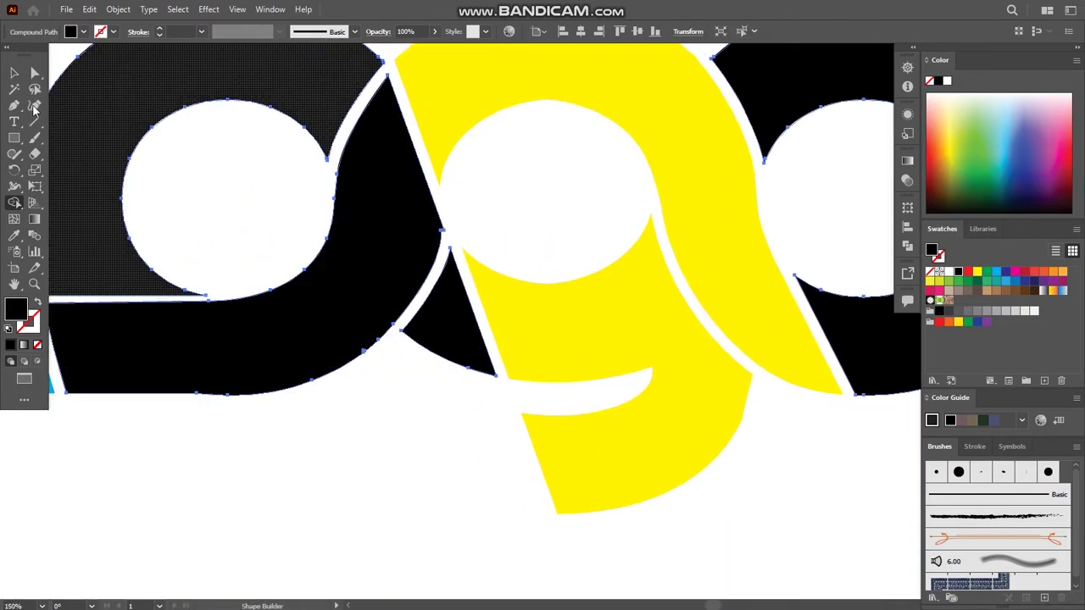
{"action": "key", "text": "a"}
{"action": "left_click", "coordinate": [446, 232]}
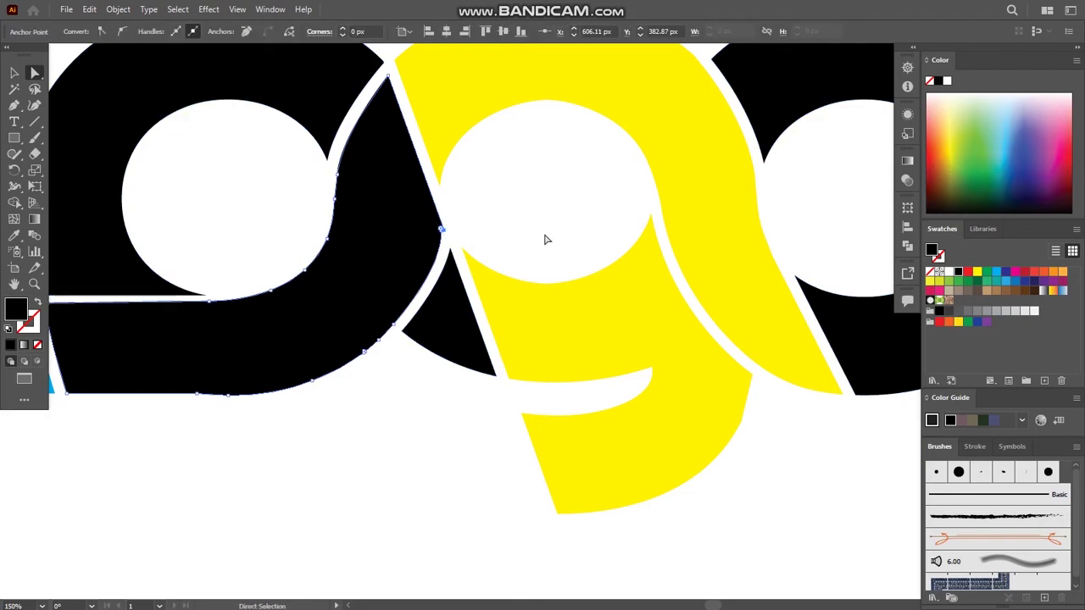
{"action": "key", "text": "v"}
{"action": "left_click", "coordinate": [367, 490]}
{"action": "scroll", "coordinate": [398, 450], "scroll_direction": "down", "scroll_amount": 3}
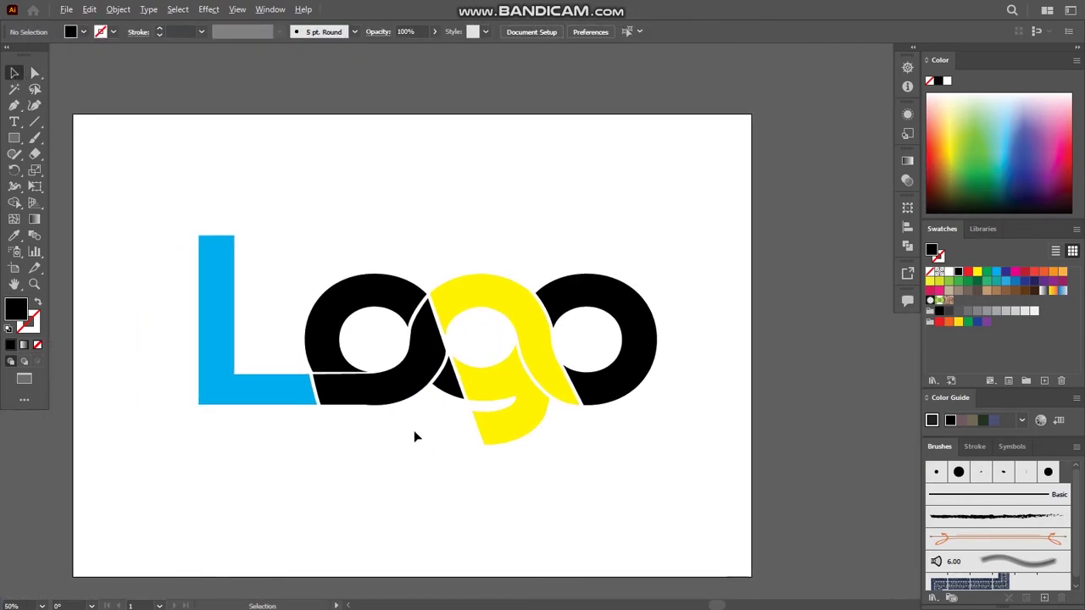
Fill the remaining lower piece of the g yellow with Shape Builder
{"action": "scroll", "coordinate": [414, 430], "scroll_direction": "down", "scroll_amount": 1}
{"action": "left_click", "coordinate": [411, 396]}
{"action": "scroll", "coordinate": [409, 473], "scroll_direction": "up", "scroll_amount": 1}
{"action": "scroll", "coordinate": [453, 469], "scroll_direction": "up", "scroll_amount": 1}
{"action": "left_click", "coordinate": [452, 470]}
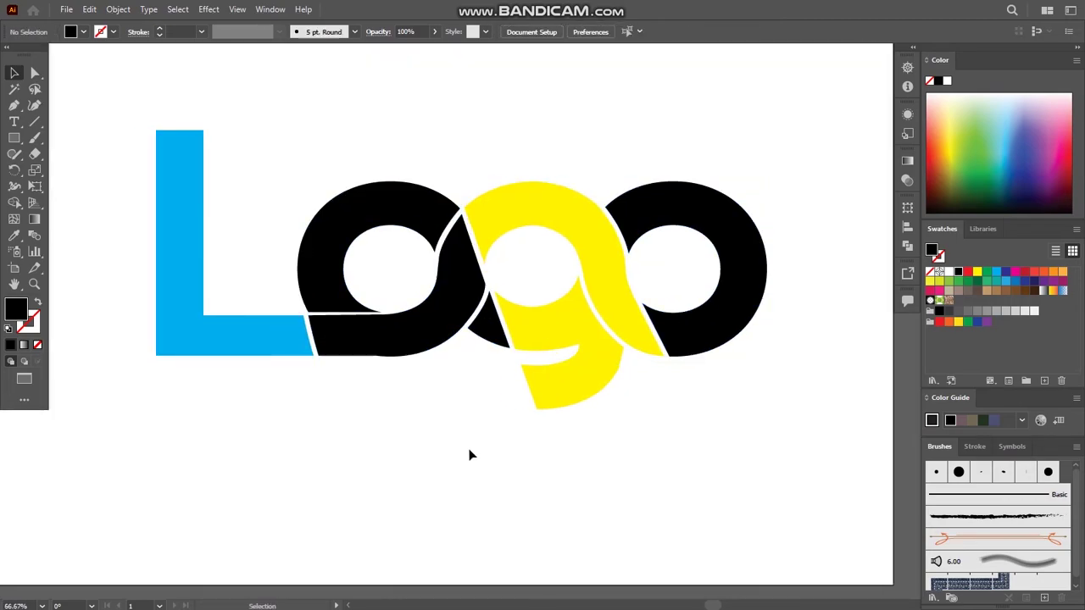
{"action": "left_click", "coordinate": [15, 204]}
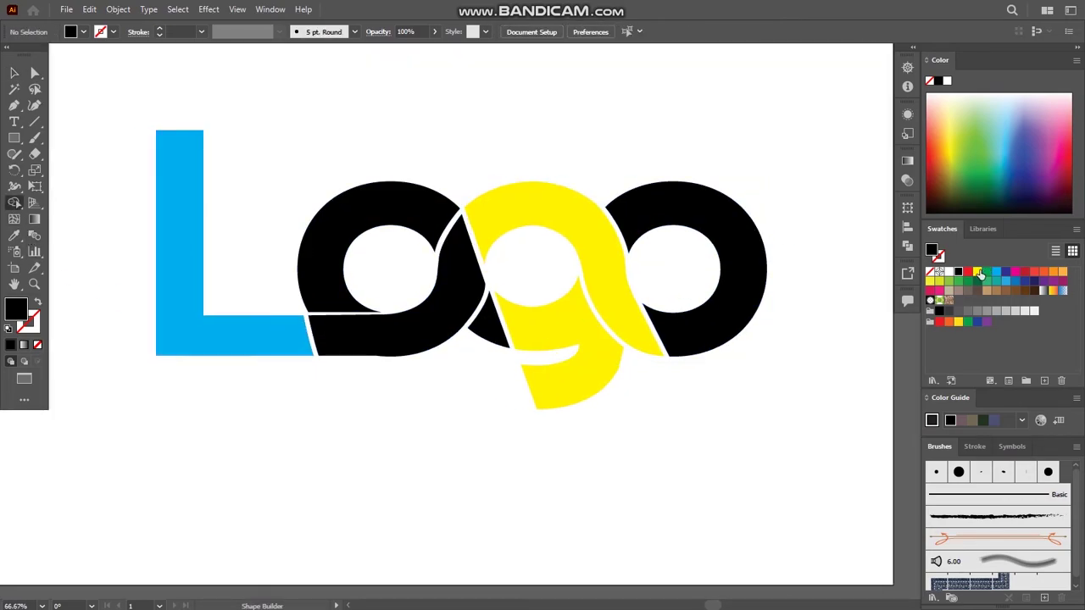
{"action": "left_click", "coordinate": [978, 272]}
{"action": "key", "text": "ctrl+a"}
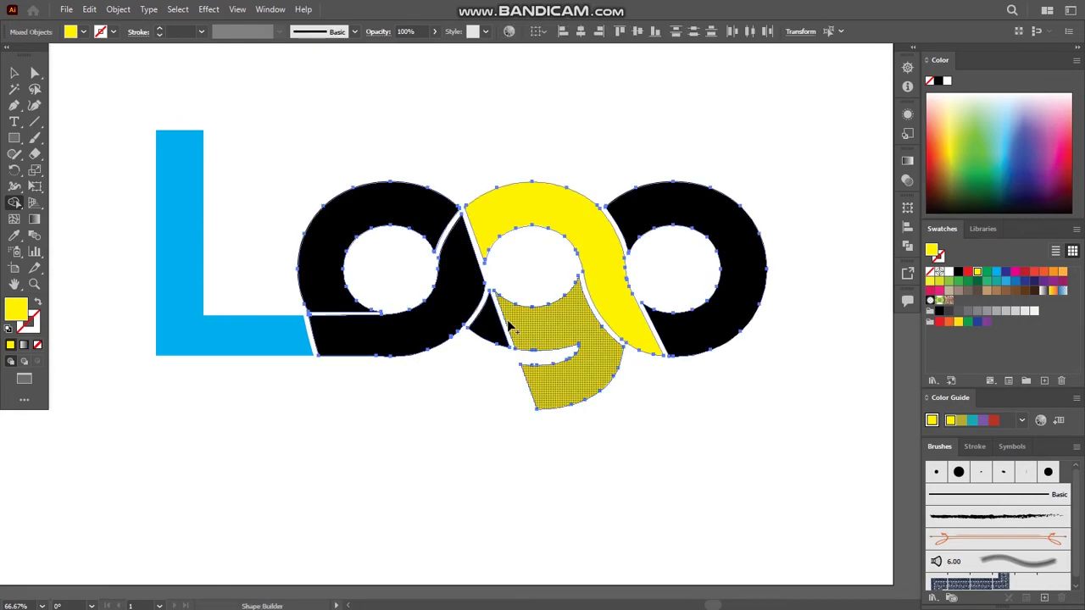
{"action": "left_click", "coordinate": [488, 327]}
{"action": "left_click", "coordinate": [14, 74]}
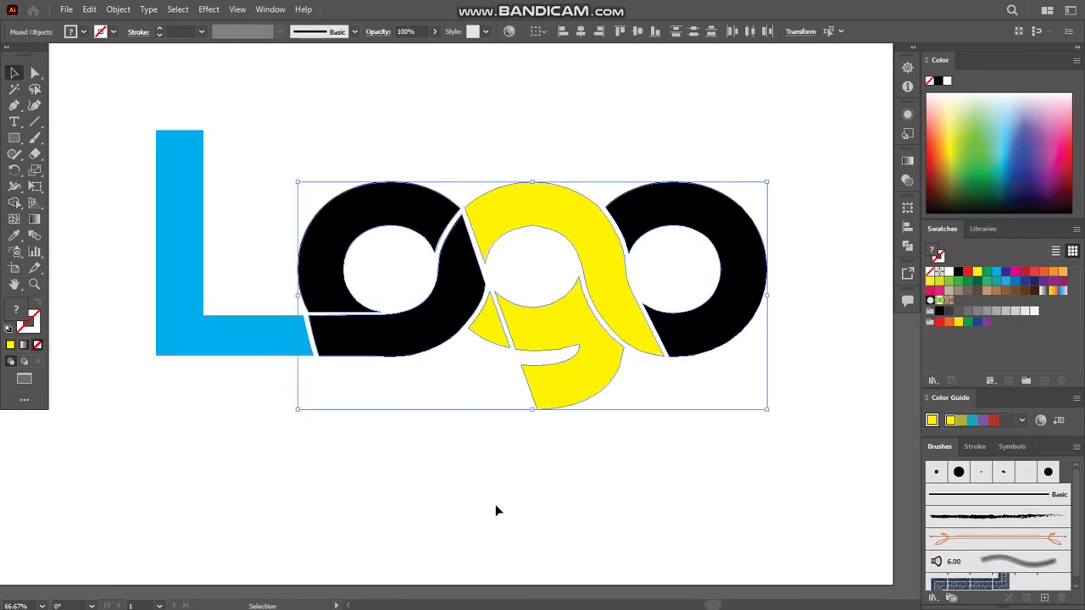
{"action": "left_click", "coordinate": [496, 511]}
Fill the right o of the wordmark orange
{"action": "left_click", "coordinate": [15, 203]}
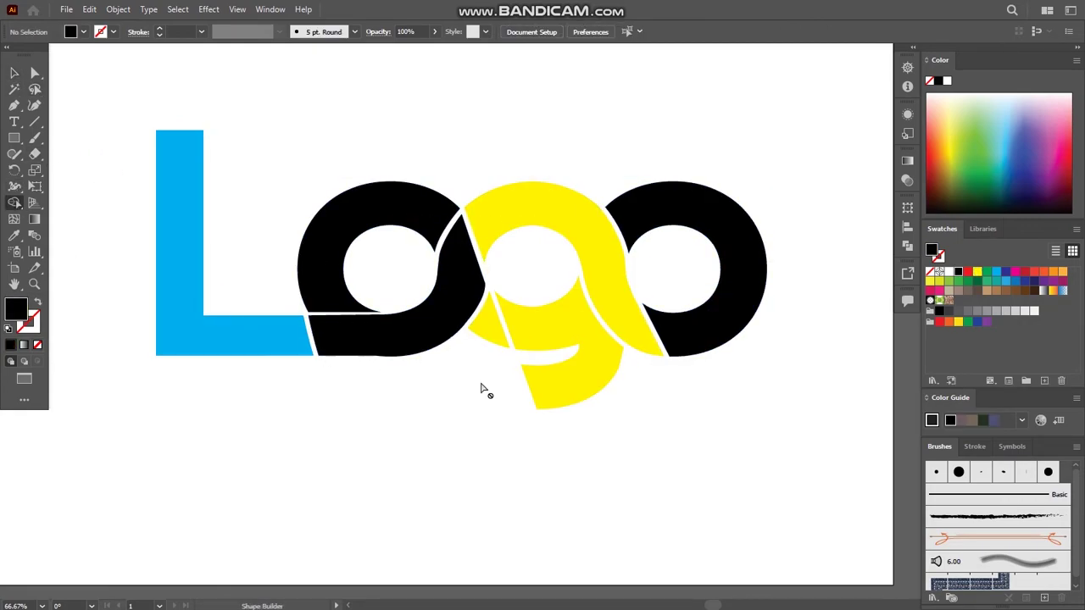
{"action": "left_click_drag", "start_coordinate": [758, 376], "coordinate": [203, 100]}
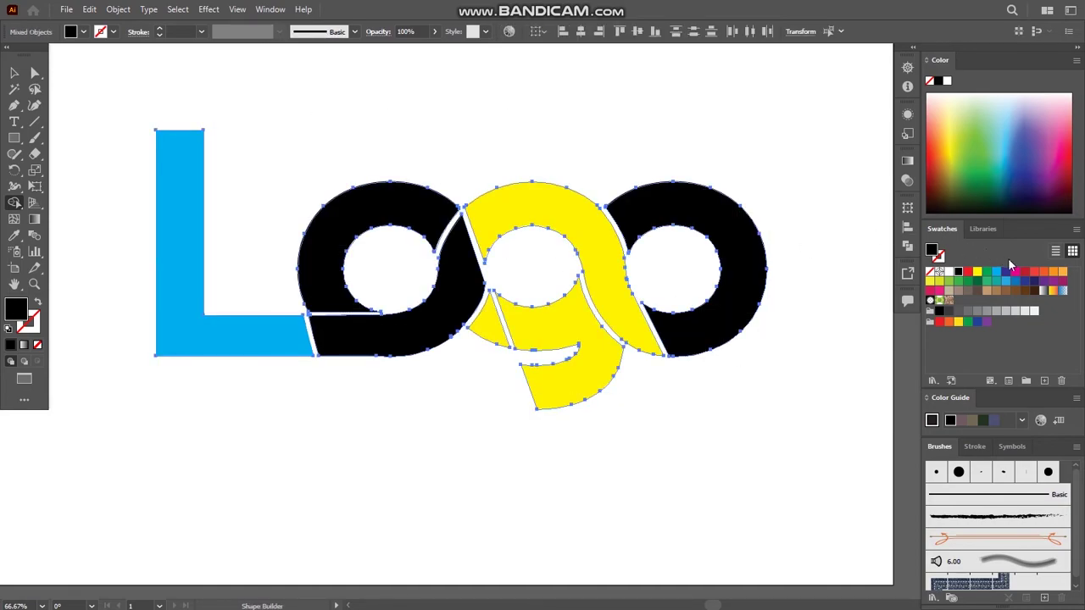
{"action": "left_click", "coordinate": [1043, 275]}
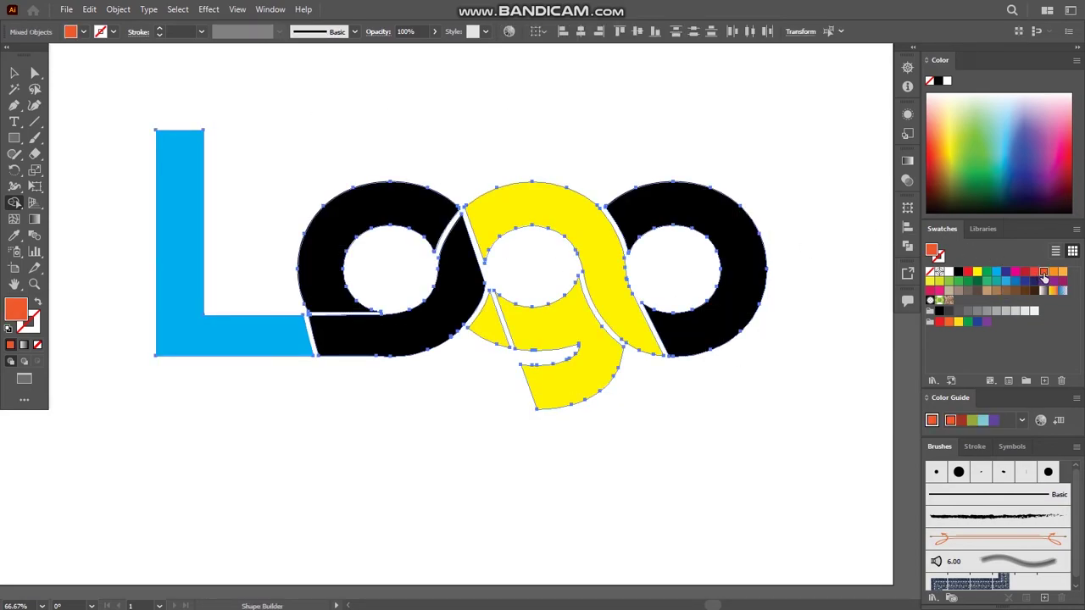
{"action": "left_click", "coordinate": [1052, 271]}
{"action": "left_click", "coordinate": [751, 254]}
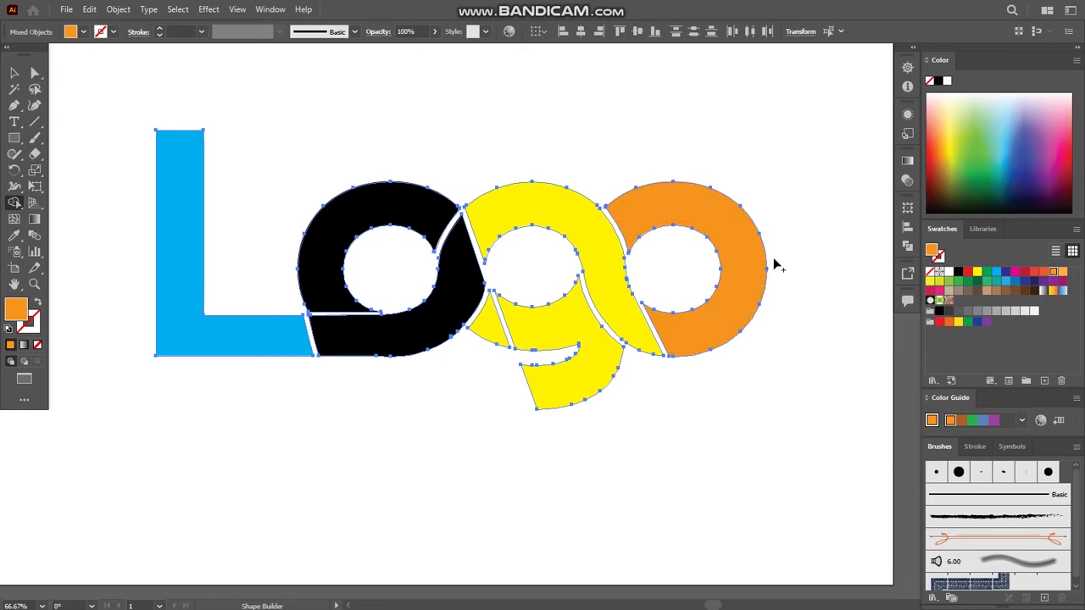
{"action": "left_click", "coordinate": [14, 73]}
{"action": "left_click", "coordinate": [616, 456]}
Fill the upper and lower parts of the first o green
{"action": "left_click_drag", "start_coordinate": [470, 315], "coordinate": [257, 162]}
{"action": "left_click_drag", "start_coordinate": [320, 133], "coordinate": [356, 153]}
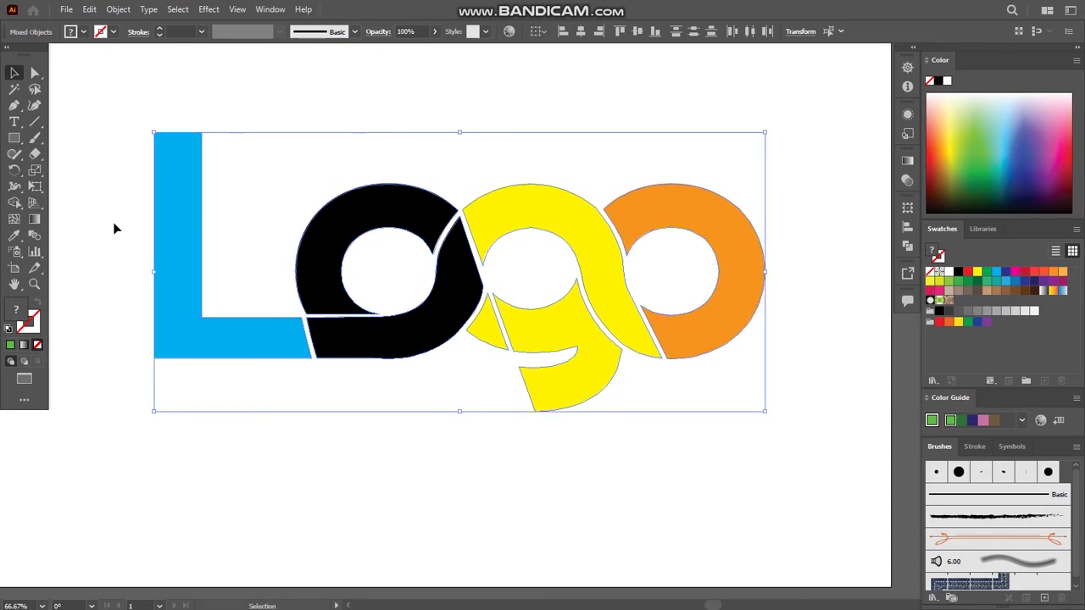
{"action": "left_click", "coordinate": [13, 203]}
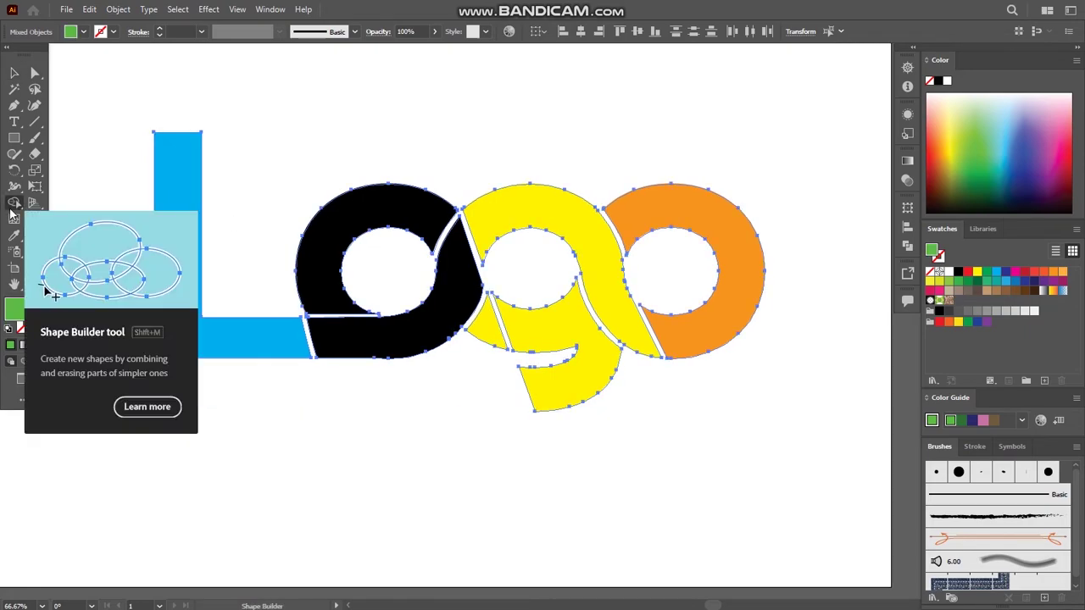
{"action": "left_click", "coordinate": [434, 330]}
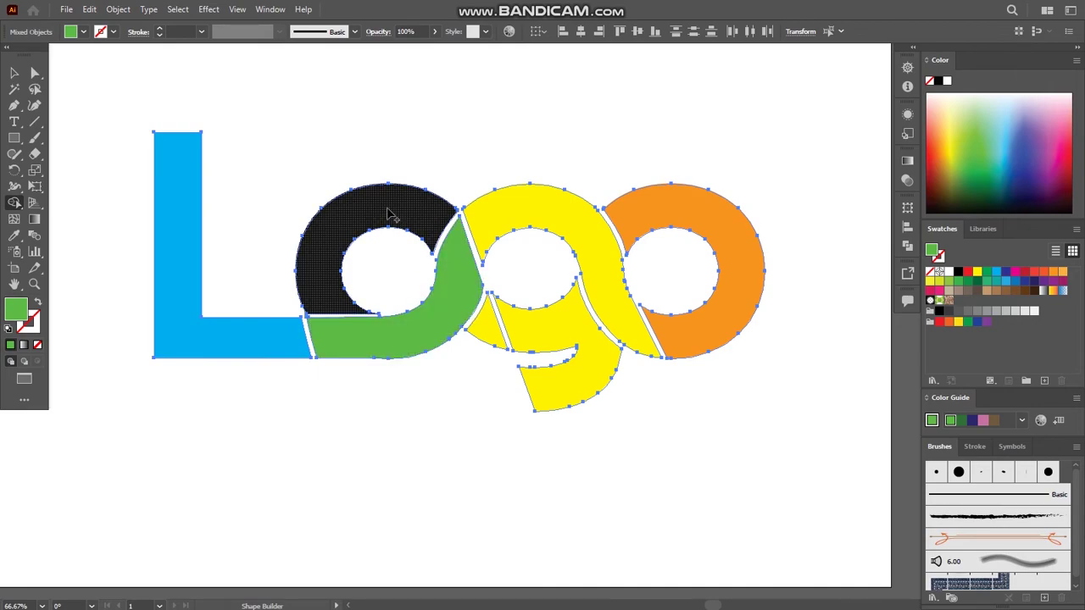
{"action": "left_click", "coordinate": [388, 212]}
{"action": "left_click", "coordinate": [13, 73]}
{"action": "left_click", "coordinate": [381, 157]}
{"action": "scroll", "coordinate": [381, 156], "scroll_direction": "down", "scroll_amount": 2}
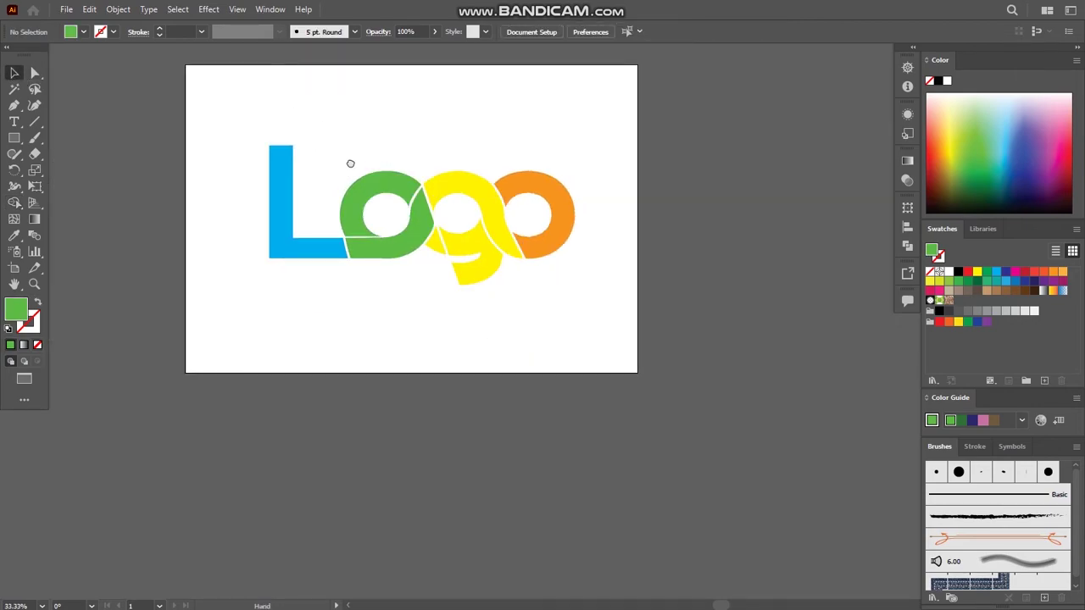
{"action": "scroll", "coordinate": [424, 213], "scroll_direction": "left", "scroll_amount": 1}
{"action": "scroll", "coordinate": [423, 213], "scroll_direction": "up", "scroll_amount": 1}
{"action": "left_click_drag", "start_coordinate": [274, 156], "coordinate": [737, 405]}
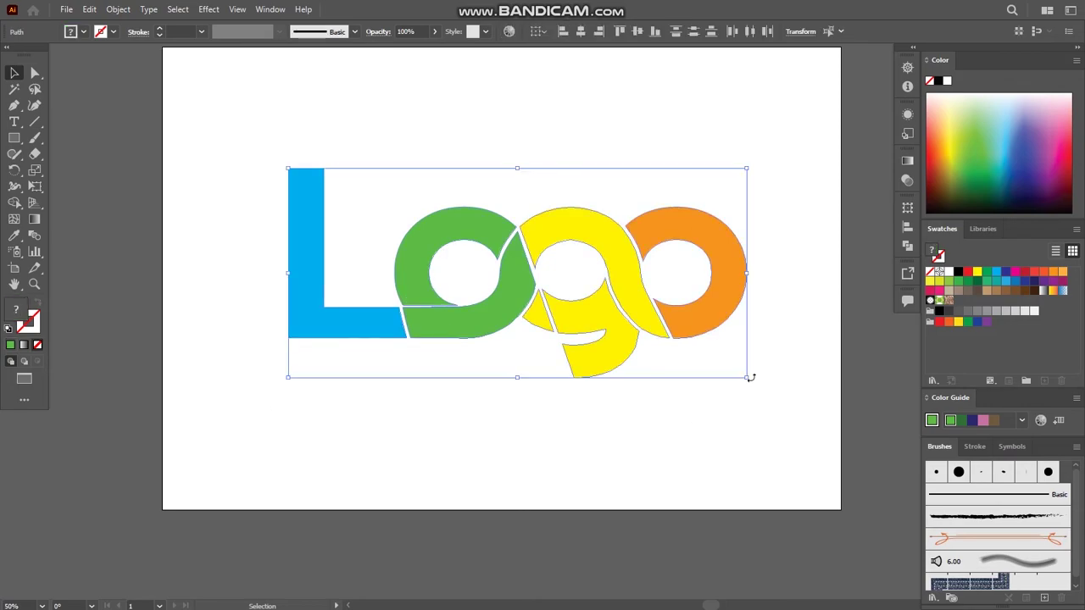
Group the logo and add an artboard-sized black rectangle sent behind it
{"action": "right_click", "coordinate": [666, 319]}
{"action": "left_click", "coordinate": [725, 128]}
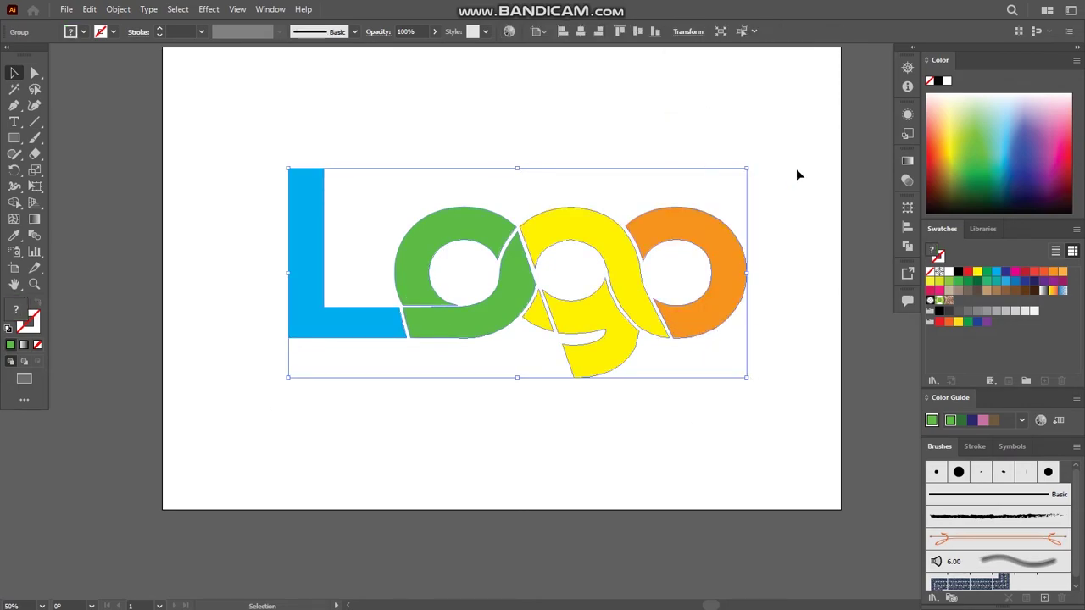
{"action": "left_click", "coordinate": [797, 172]}
{"action": "scroll", "coordinate": [695, 206], "scroll_direction": "up", "scroll_amount": 1}
{"action": "key", "text": "m"}
{"action": "left_click_drag", "start_coordinate": [149, 74], "coordinate": [827, 535]}
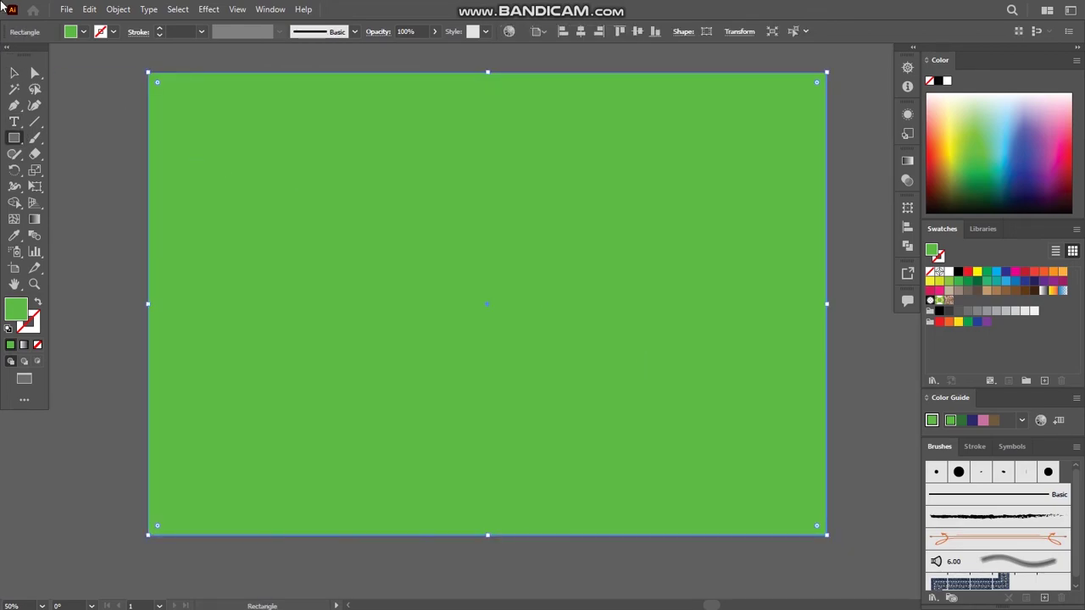
{"action": "left_click", "coordinate": [14, 72]}
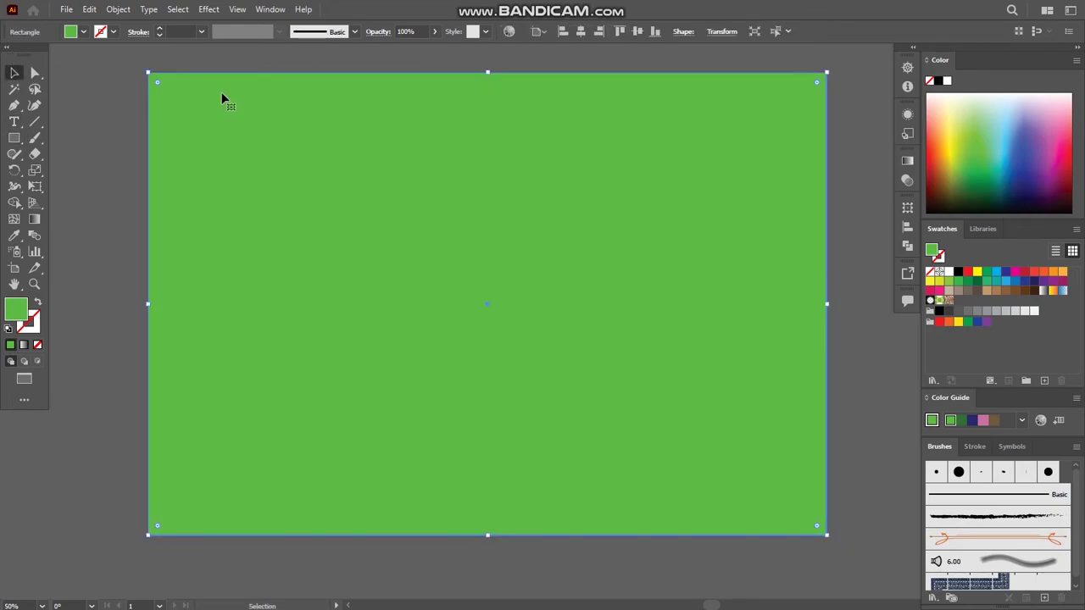
{"action": "left_click", "coordinate": [958, 271]}
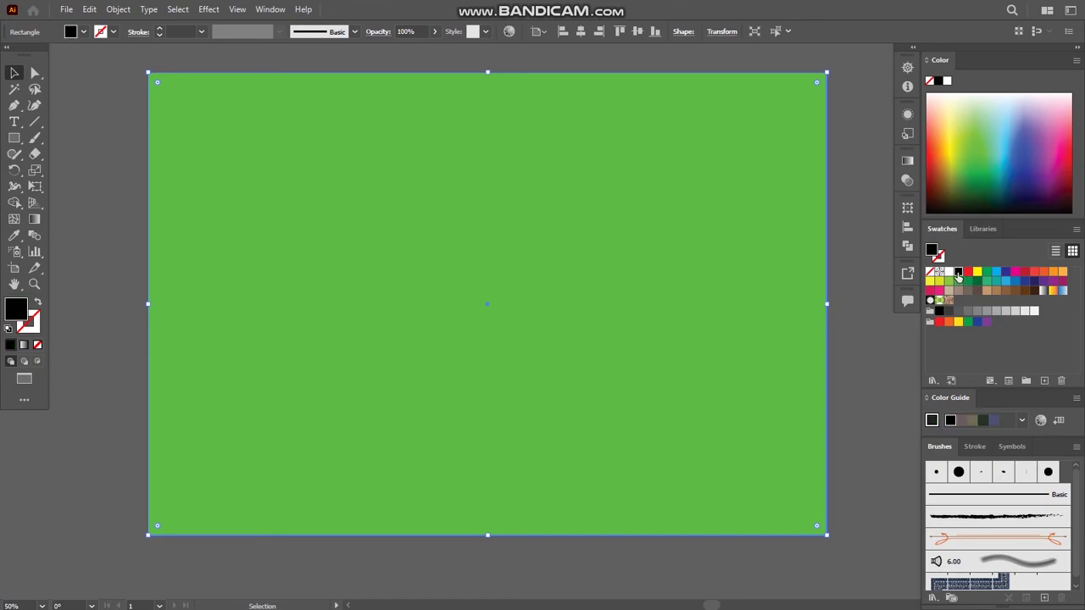
{"action": "right_click", "coordinate": [432, 219]}
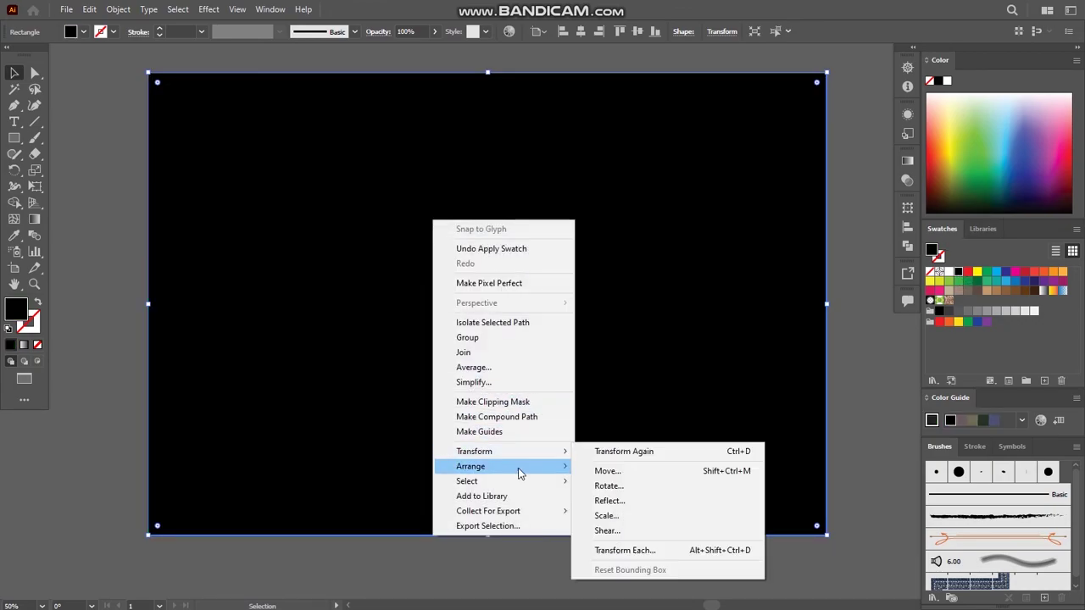
{"action": "left_click", "coordinate": [644, 511]}
Lock the black background and centre the logo horizontally and vertically on the artboard
{"action": "key", "text": "a"}
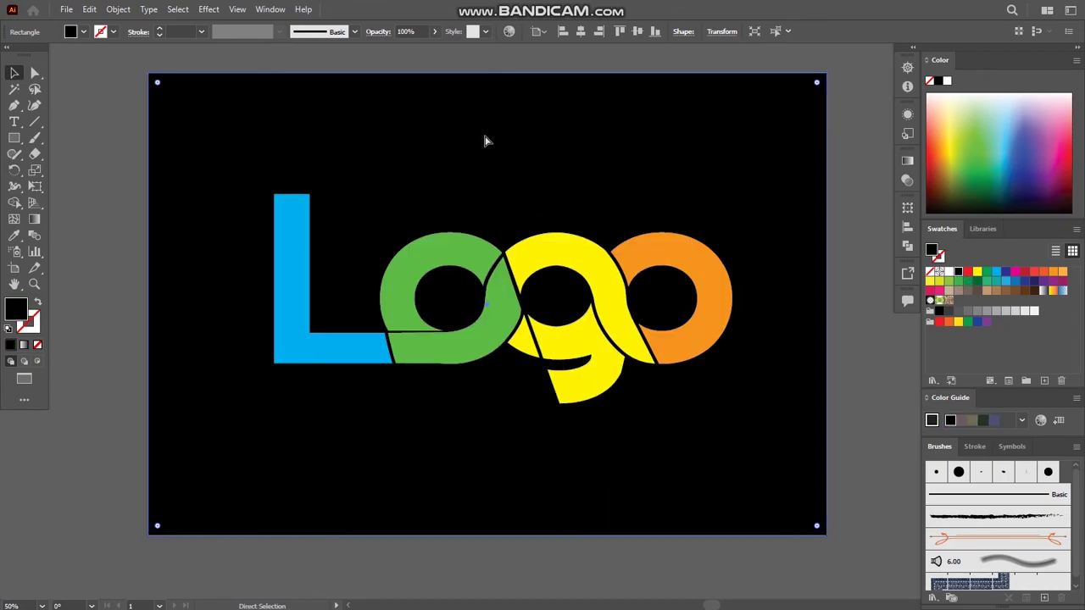
{"action": "left_click", "coordinate": [113, 10]}
{"action": "mouse_move", "coordinate": [134, 104]}
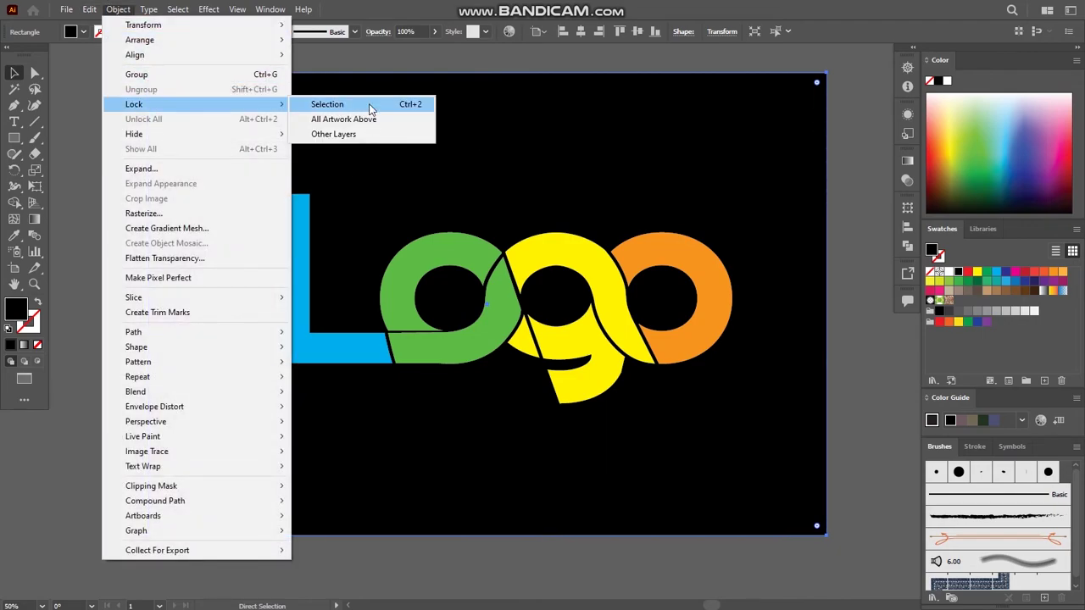
{"action": "left_click", "coordinate": [374, 105]}
{"action": "left_click_drag", "start_coordinate": [290, 199], "coordinate": [278, 199]}
{"action": "mouse_move", "coordinate": [225, 156]}
{"action": "left_mouse_down"}
{"action": "mouse_move", "coordinate": [337, 303]}
{"action": "mouse_move", "coordinate": [678, 347]}
{"action": "left_mouse_up"}
{"action": "left_click", "coordinate": [637, 31]}
{"action": "left_click", "coordinate": [581, 32]}
{"action": "left_click", "coordinate": [662, 180]}
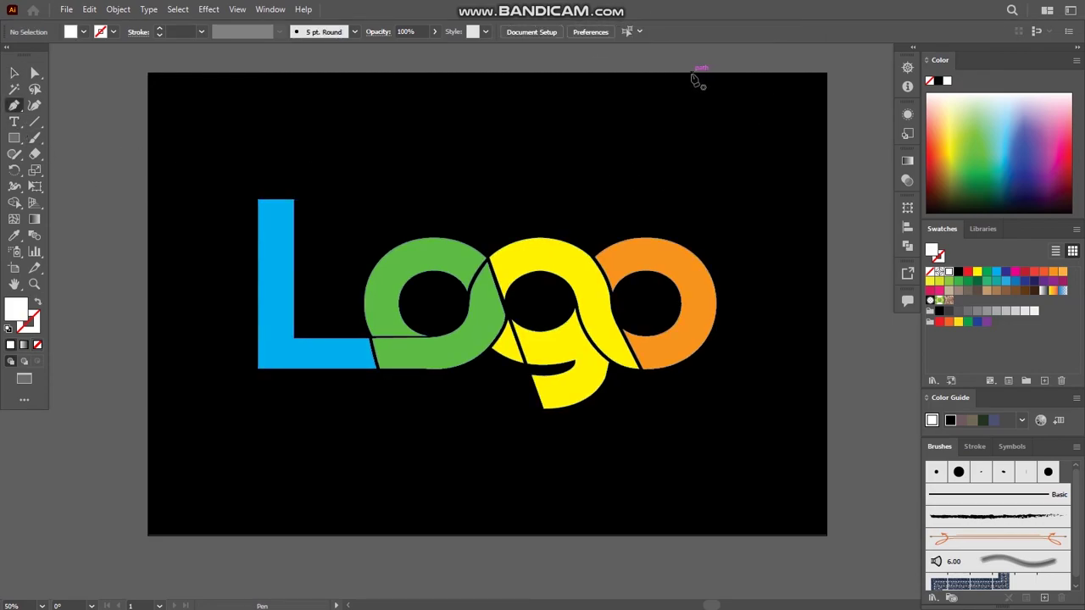
Draw a closed Pen triangle in the artboard's top-right corner
{"action": "left_click", "coordinate": [692, 74]}
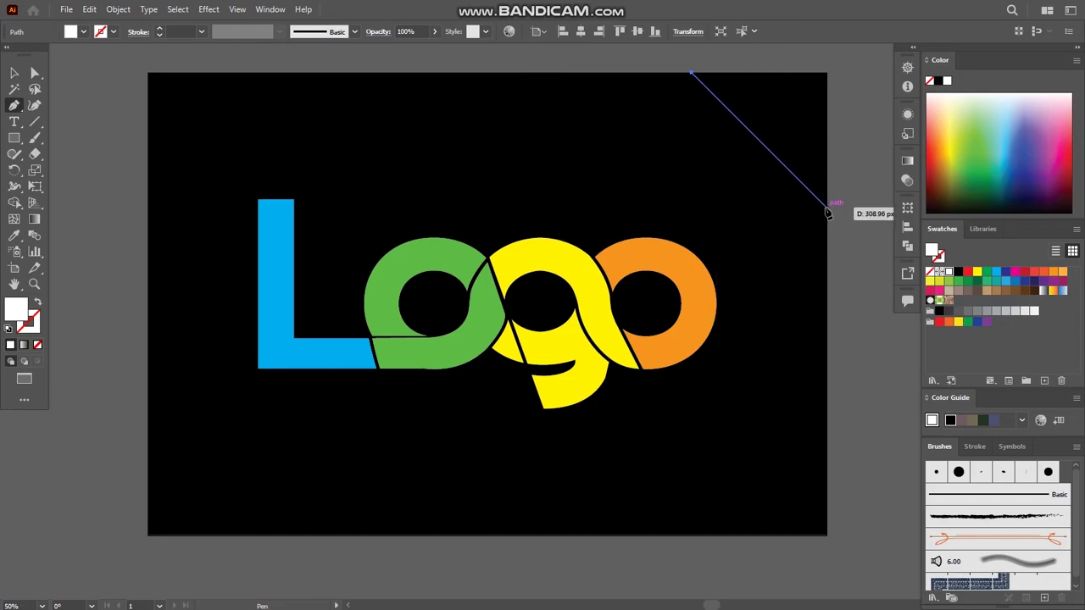
{"action": "left_click", "coordinate": [827, 206]}
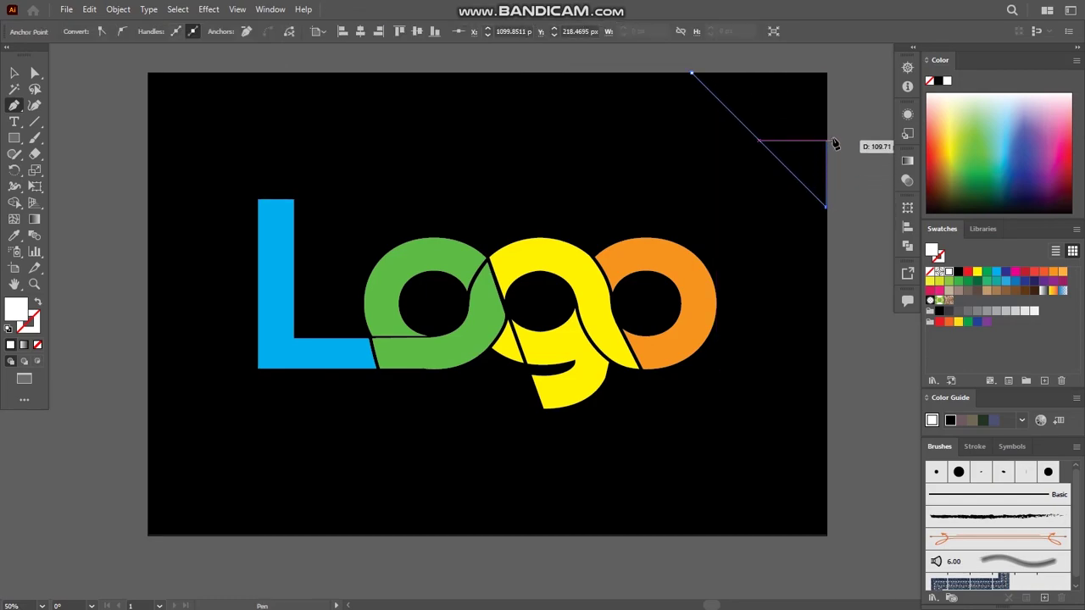
{"action": "left_click", "coordinate": [827, 74]}
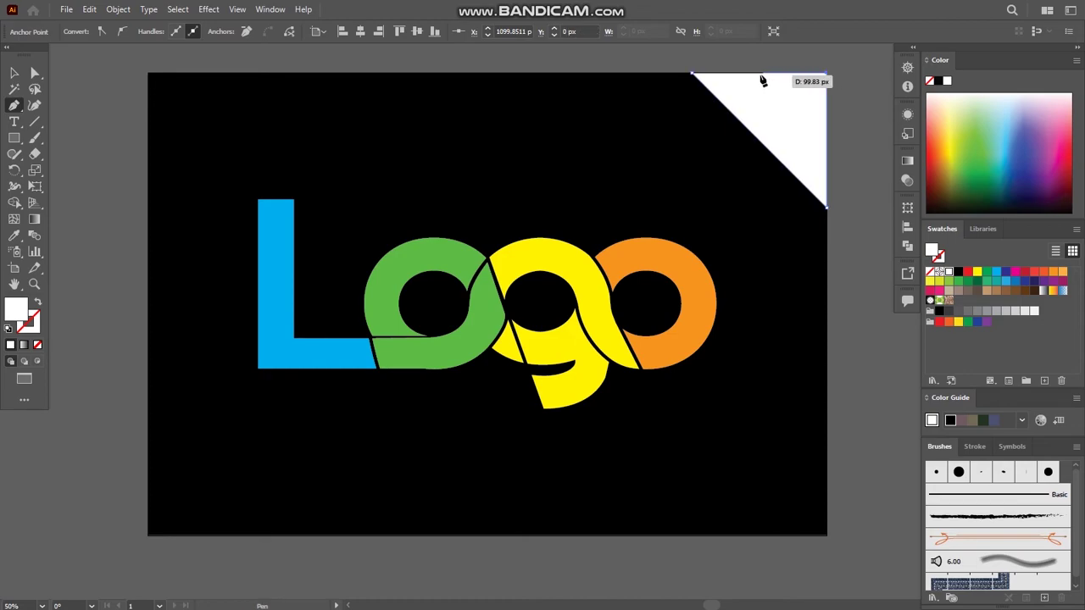
{"action": "left_click", "coordinate": [693, 74]}
Give the corner triangle the g's yellow with the Eyedropper, then check its stroke colour
{"action": "left_click", "coordinate": [15, 75]}
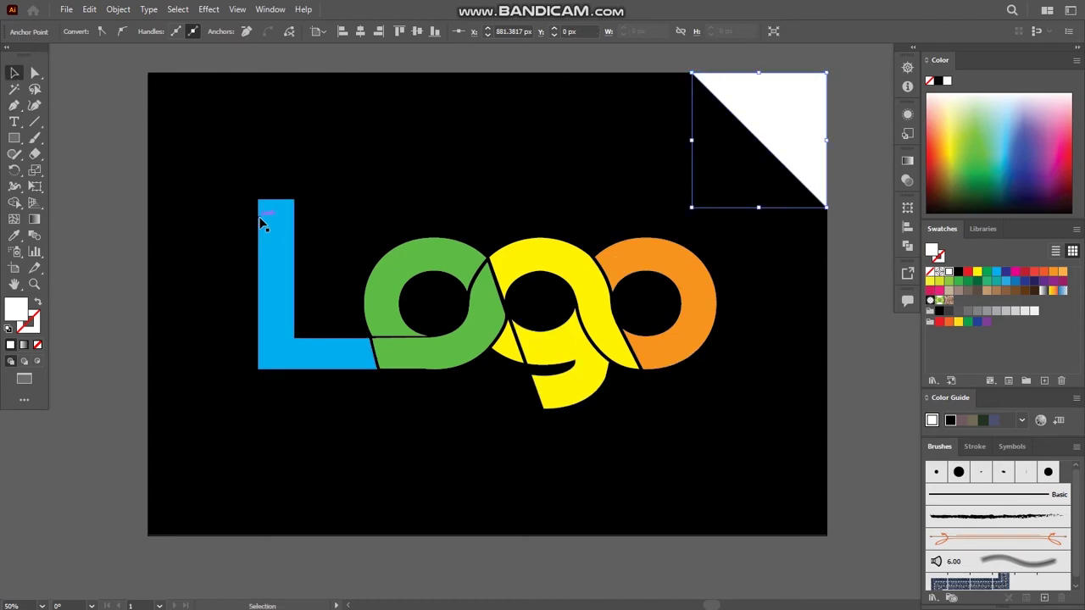
{"action": "left_click", "coordinate": [14, 235]}
{"action": "left_click", "coordinate": [499, 280]}
{"action": "left_click", "coordinate": [21, 75]}
{"action": "left_click", "coordinate": [511, 158]}
{"action": "left_click", "coordinate": [794, 117]}
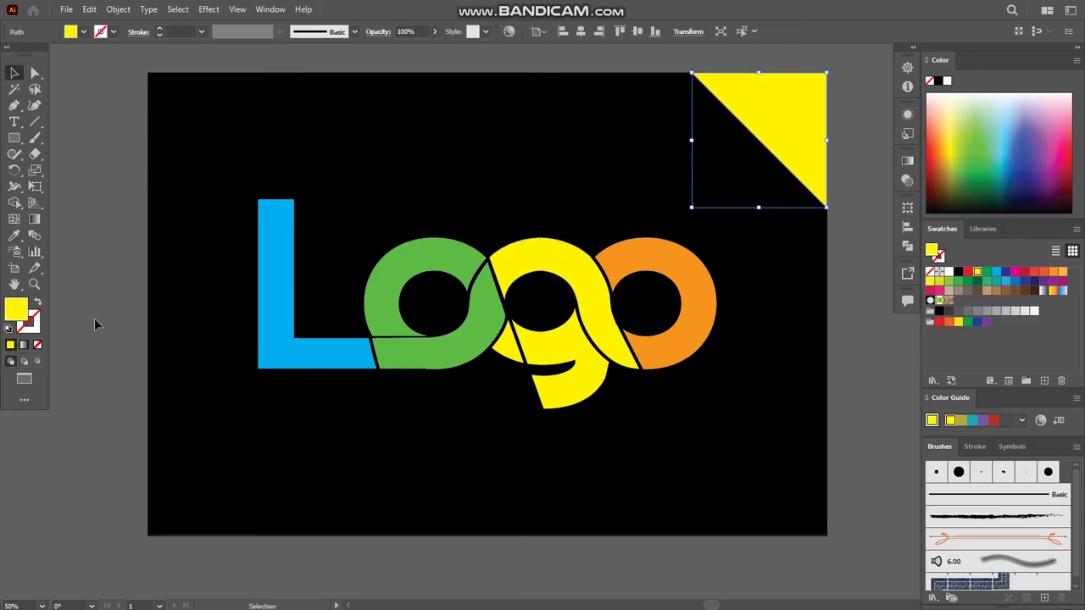
{"action": "left_click", "coordinate": [35, 327]}
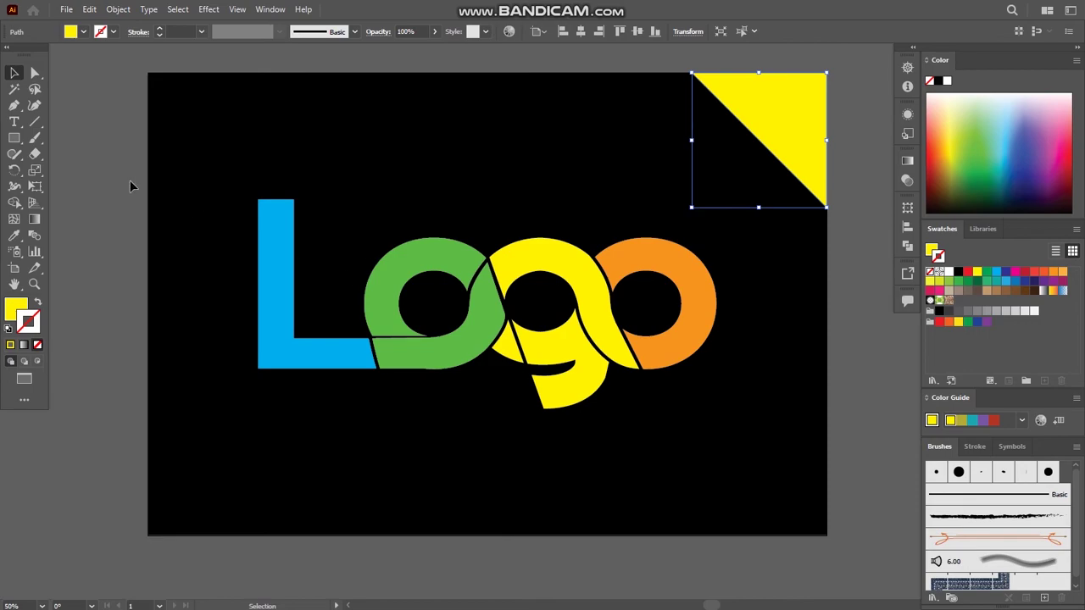
{"action": "left_click", "coordinate": [14, 238]}
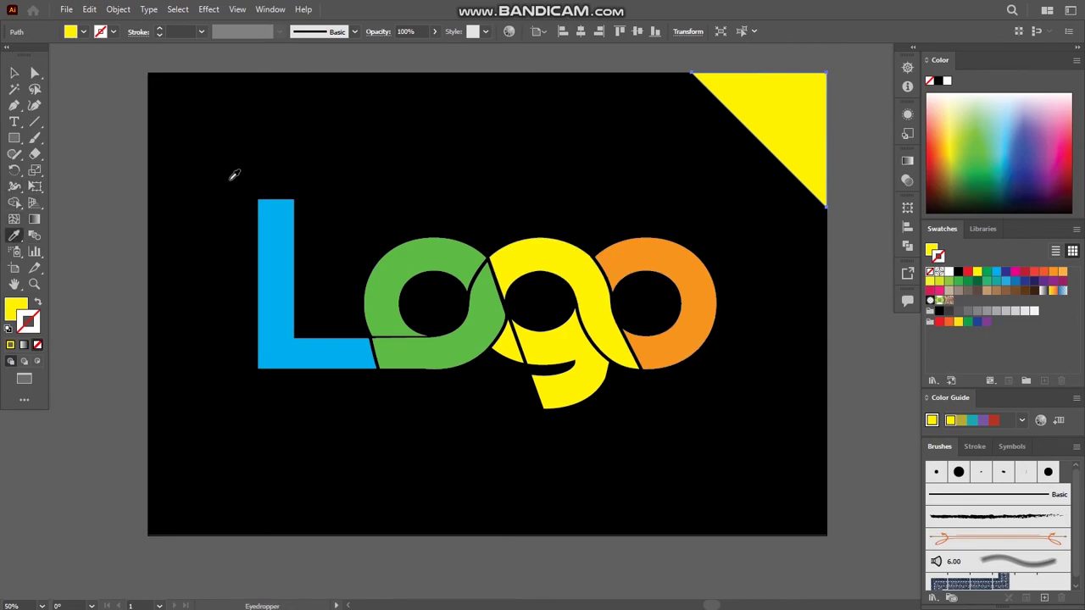
{"action": "left_click", "coordinate": [14, 74]}
{"action": "left_click", "coordinate": [99, 161]}
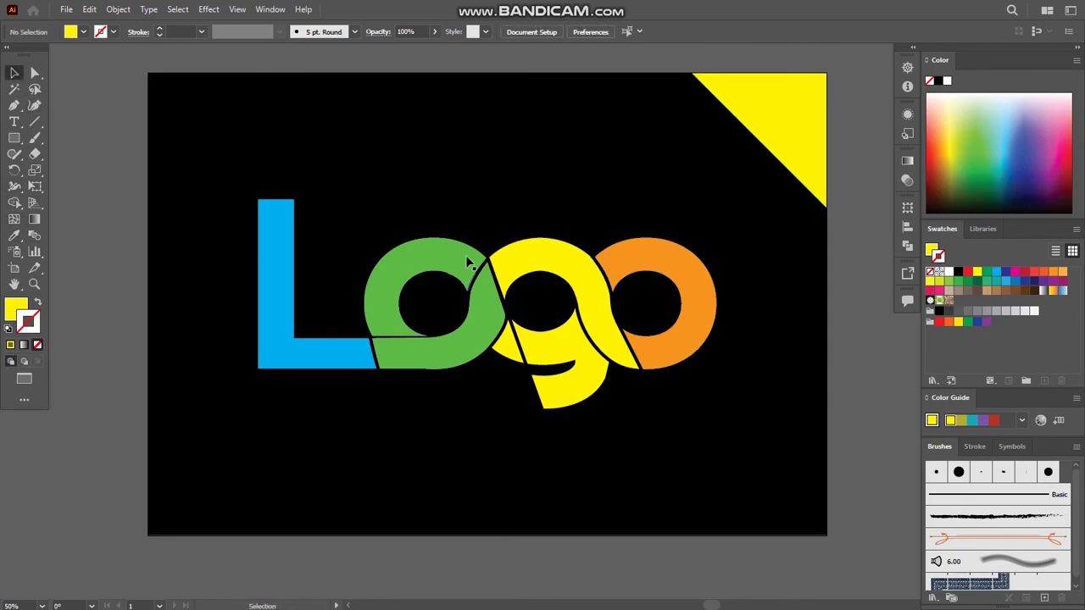
{"action": "left_click", "coordinate": [14, 121]}
Add FLOW text below the logo, make it white, and scale it under Logo's right side
{"action": "left_click", "coordinate": [371, 437]}
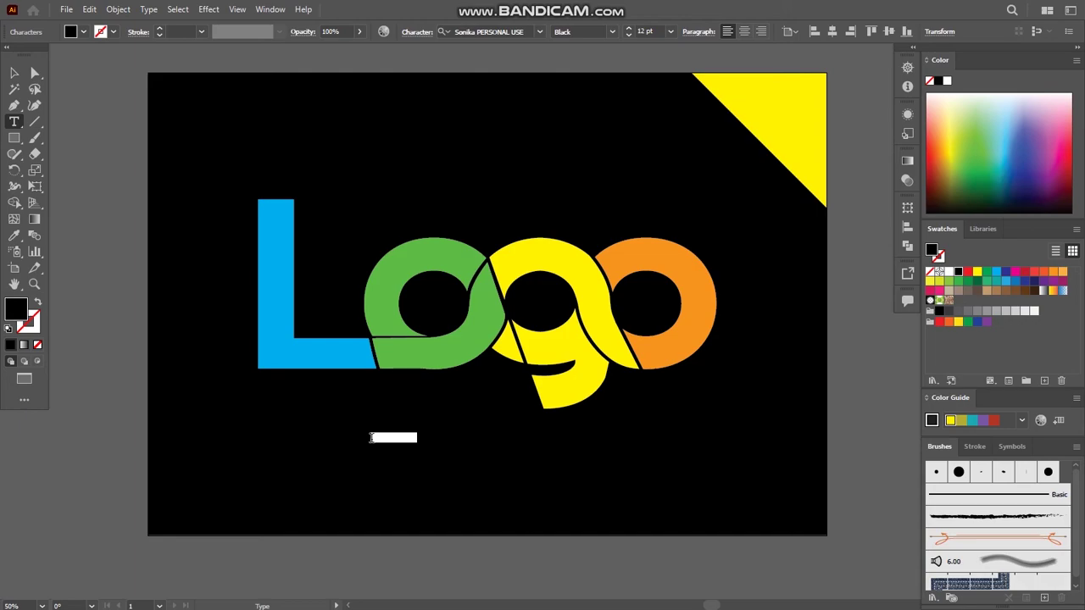
{"action": "key", "text": "BackSpace"}
{"action": "left_click", "coordinate": [14, 73]}
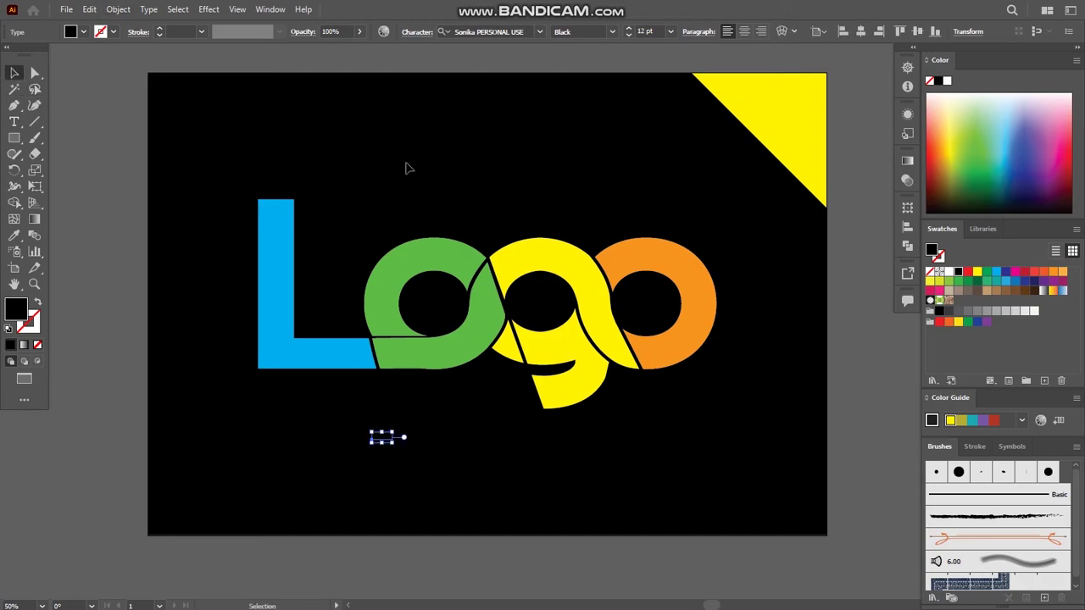
{"action": "left_click", "coordinate": [947, 82]}
{"action": "mouse_move", "coordinate": [393, 443]}
{"action": "left_mouse_down"}
{"action": "mouse_move", "coordinate": [460, 504]}
{"action": "mouse_move", "coordinate": [753, 452]}
{"action": "left_mouse_up"}
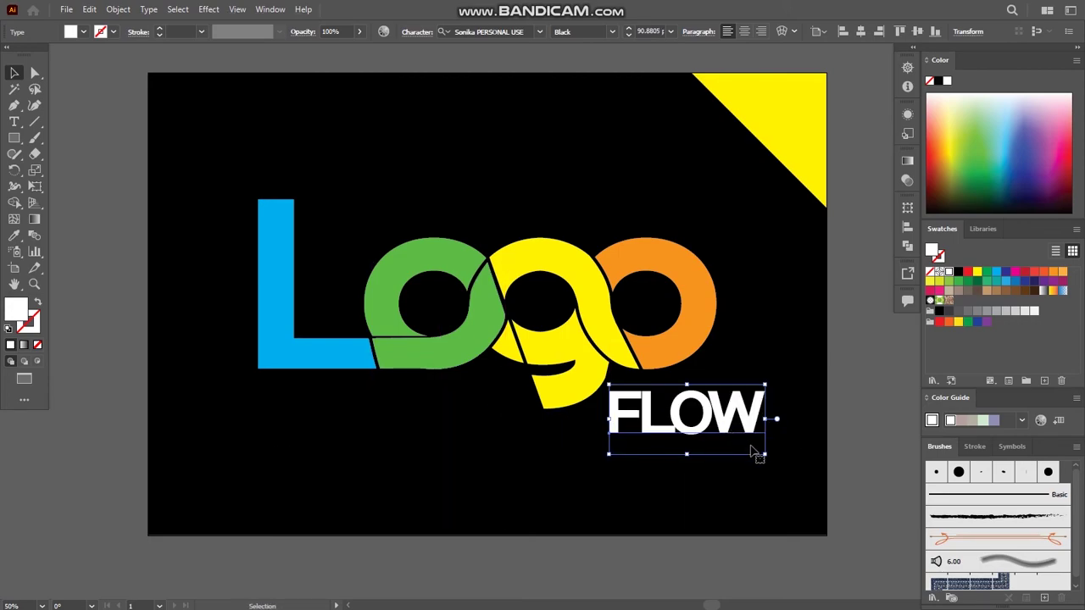
{"action": "left_click_drag", "start_coordinate": [765, 454], "coordinate": [675, 392]}
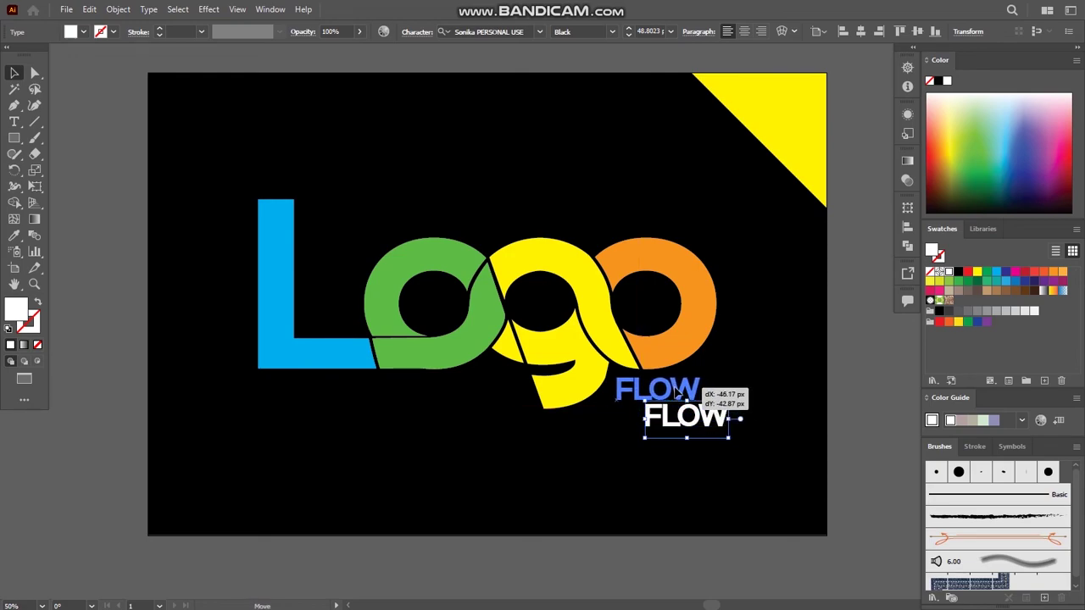
{"action": "left_click_drag", "start_coordinate": [676, 393], "coordinate": [674, 390]}
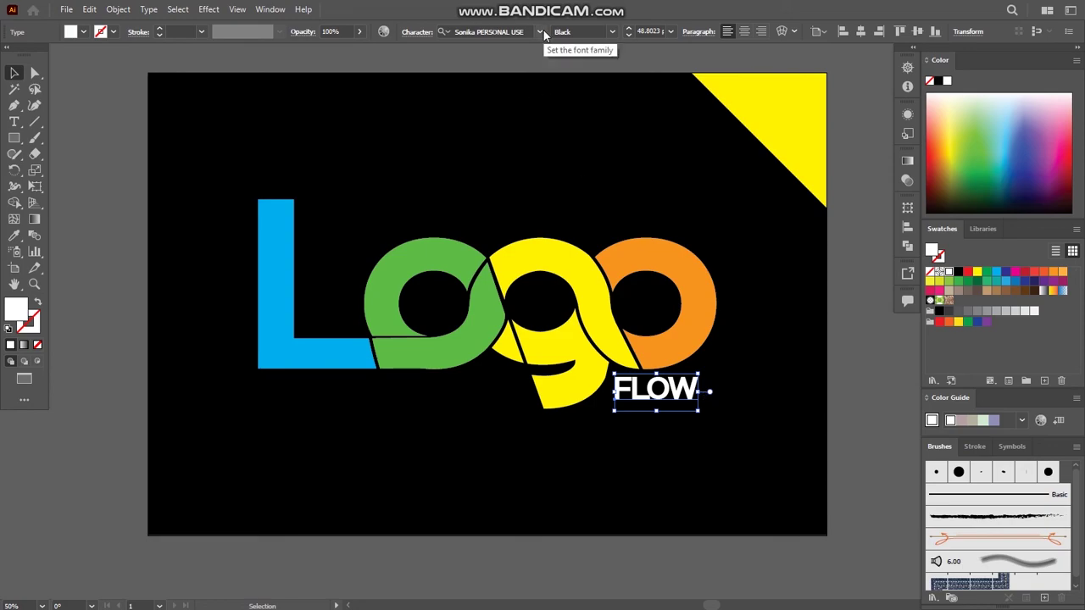
Set FLOW in Sonika PERSONAL USE Thin and shrink it slightly up-left
{"action": "left_click", "coordinate": [519, 32]}
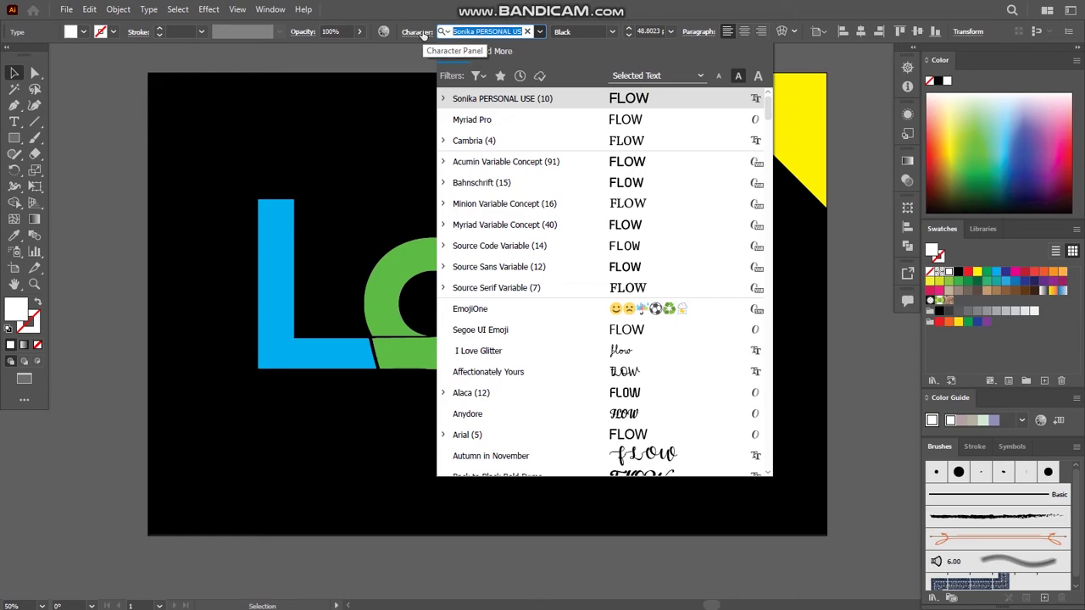
{"action": "type", "text": "seo"}
{"action": "key", "text": "BackSpace"}
{"action": "key", "text": "BackSpace"}
{"action": "type", "text": "on"}
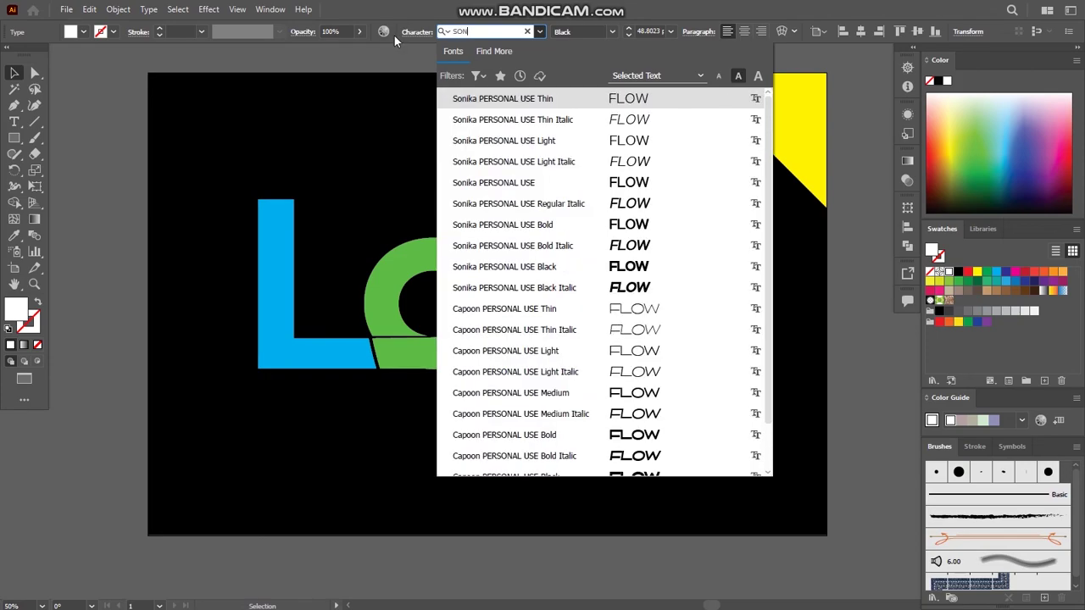
{"action": "key", "text": "Return"}
{"action": "left_click_drag", "start_coordinate": [702, 415], "coordinate": [679, 390]}
{"action": "left_click", "coordinate": [725, 457]}
{"action": "scroll", "coordinate": [726, 446], "scroll_direction": "down", "scroll_amount": 1}
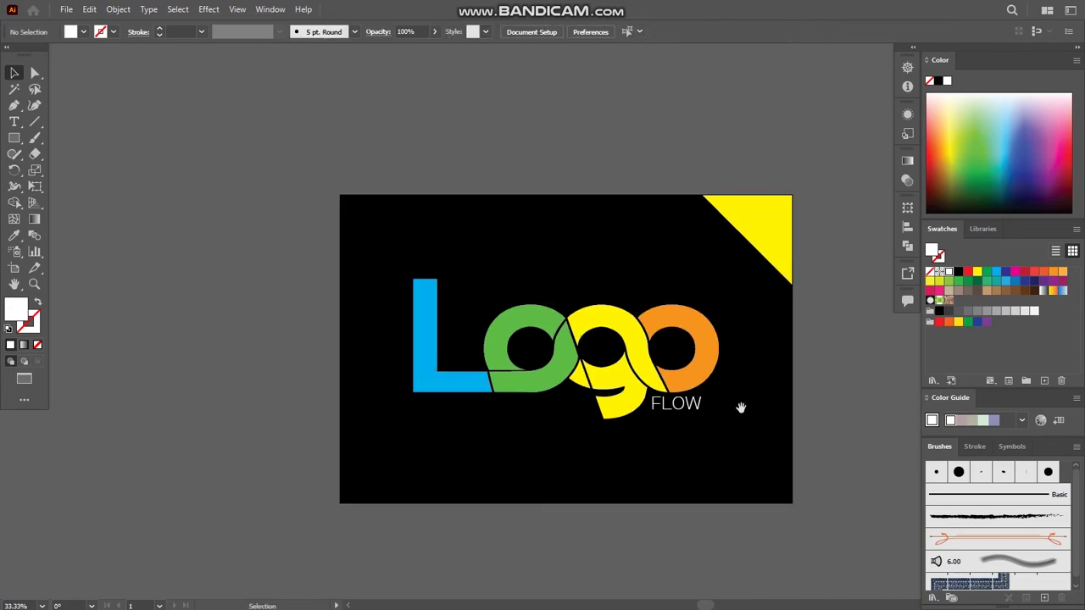
Zoom around the artboard and marquee-select the lower g's anchor points with Direct Selection
{"action": "scroll", "coordinate": [738, 416], "scroll_direction": "up", "scroll_amount": 1}
{"action": "scroll", "coordinate": [695, 438], "scroll_direction": "up", "scroll_amount": 1}
{"action": "scroll", "coordinate": [762, 419], "scroll_direction": "down", "scroll_amount": 2}
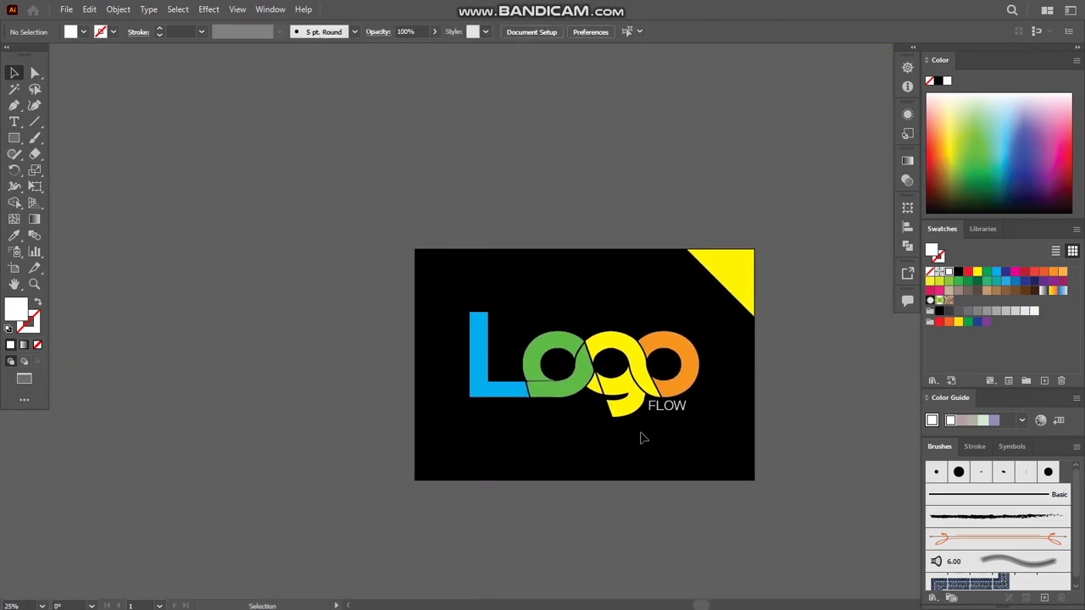
{"action": "scroll", "coordinate": [652, 434], "scroll_direction": "up", "scroll_amount": 1}
{"action": "scroll", "coordinate": [594, 441], "scroll_direction": "up", "scroll_amount": 1}
{"action": "scroll", "coordinate": [592, 451], "scroll_direction": "up", "scroll_amount": 1}
{"action": "scroll", "coordinate": [585, 450], "scroll_direction": "down", "scroll_amount": 1}
{"action": "left_click_drag", "start_coordinate": [585, 450], "coordinate": [598, 460]}
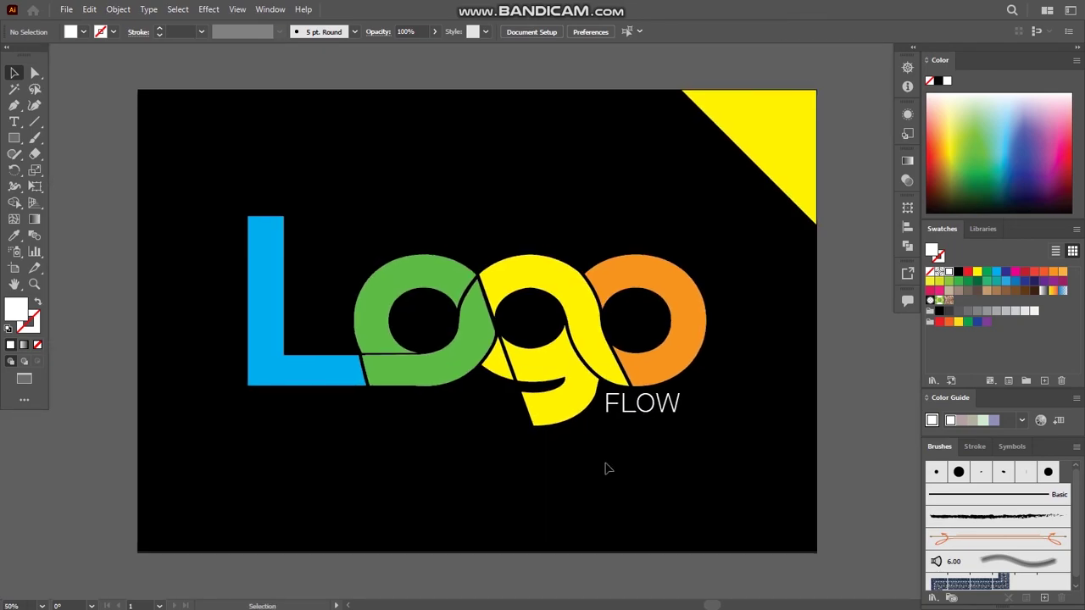
{"action": "key", "text": "a"}
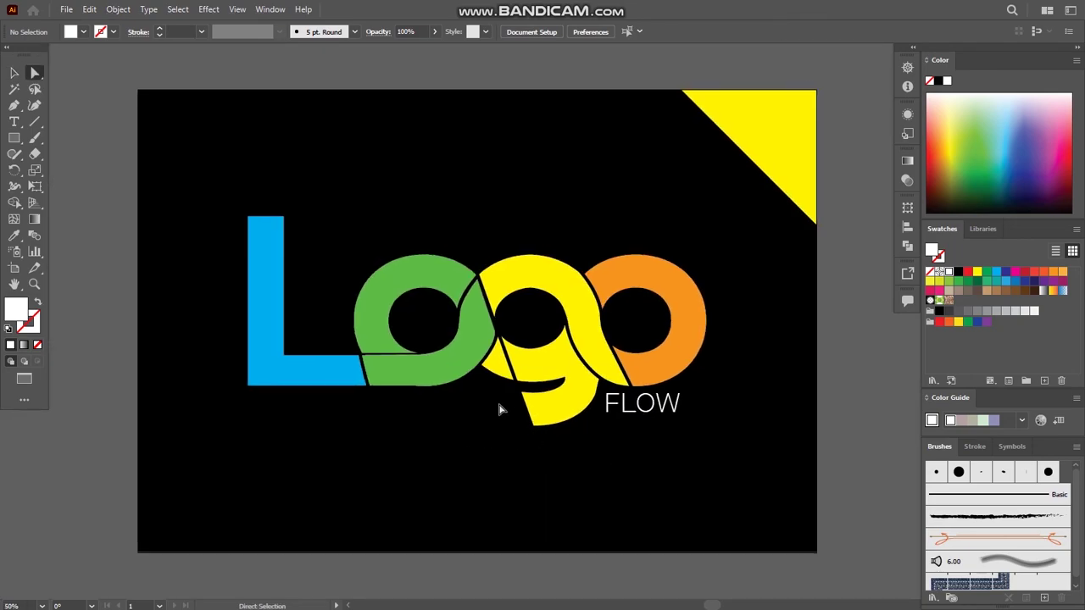
{"action": "left_click_drag", "start_coordinate": [510, 396], "coordinate": [595, 446]}
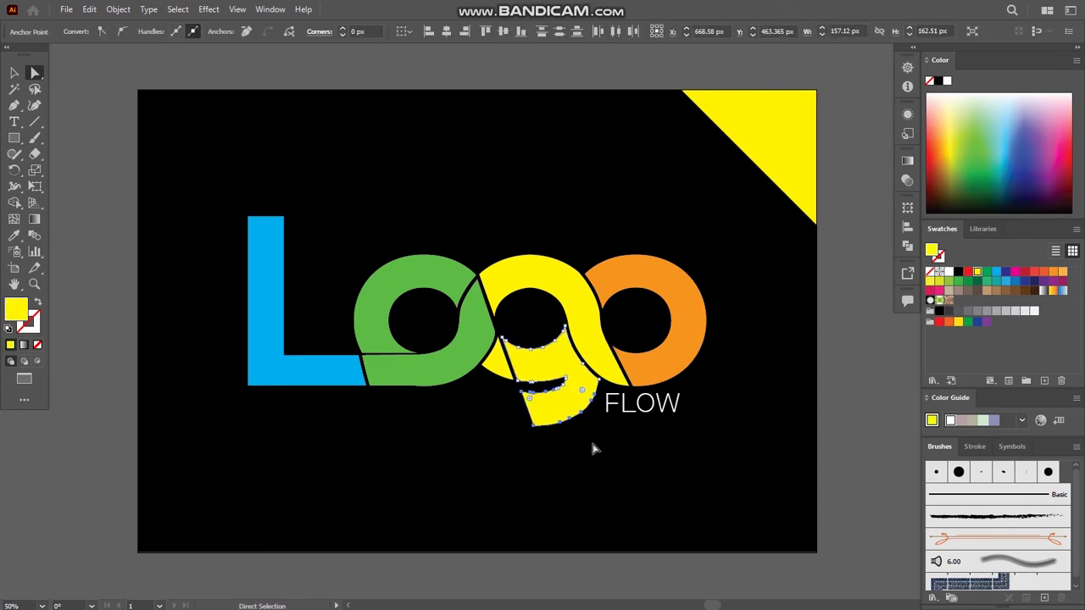
Zoom in on the yellow g and make the edge at its notch tip more vertical
{"action": "key", "text": "ctrl+plus"}
{"action": "key", "text": "ctrl+plus"}
{"action": "key", "text": "ctrl+plus"}
{"action": "key", "text": "ctrl+plus"}
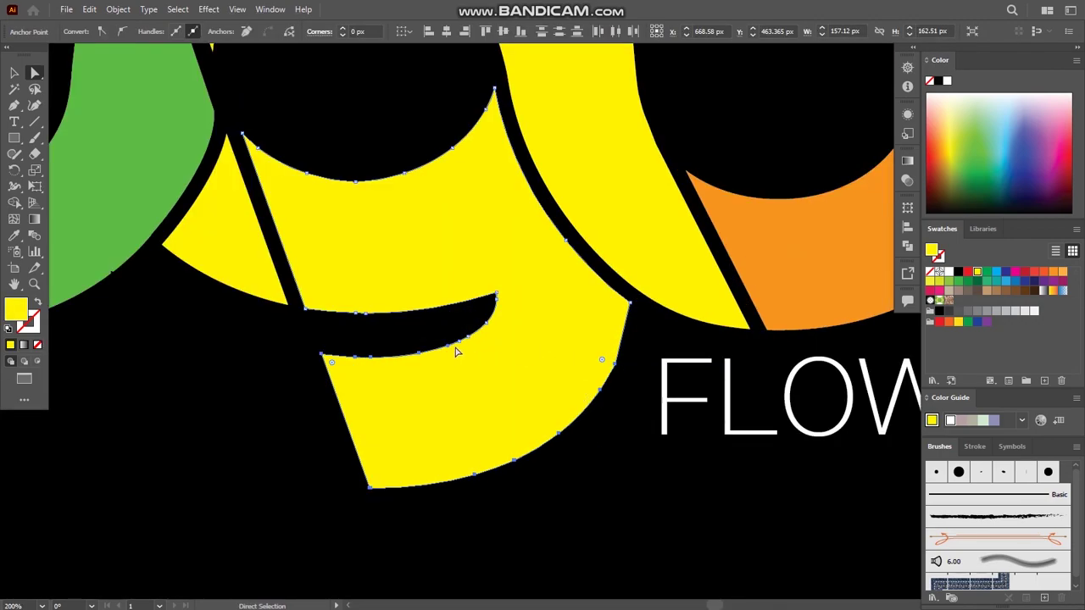
{"action": "left_click", "coordinate": [466, 339]}
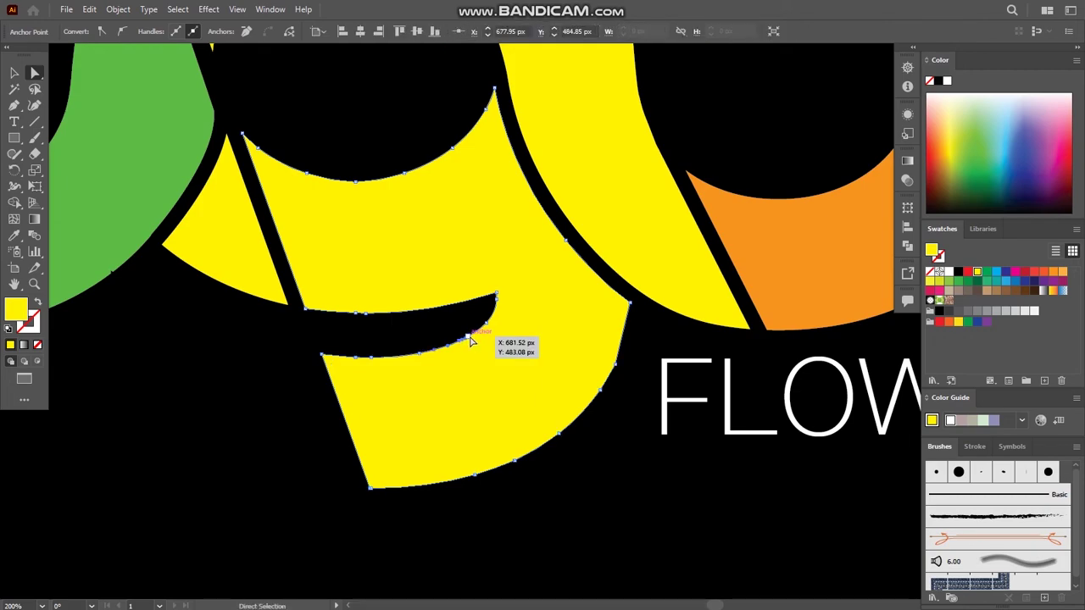
{"action": "left_click", "coordinate": [613, 367]}
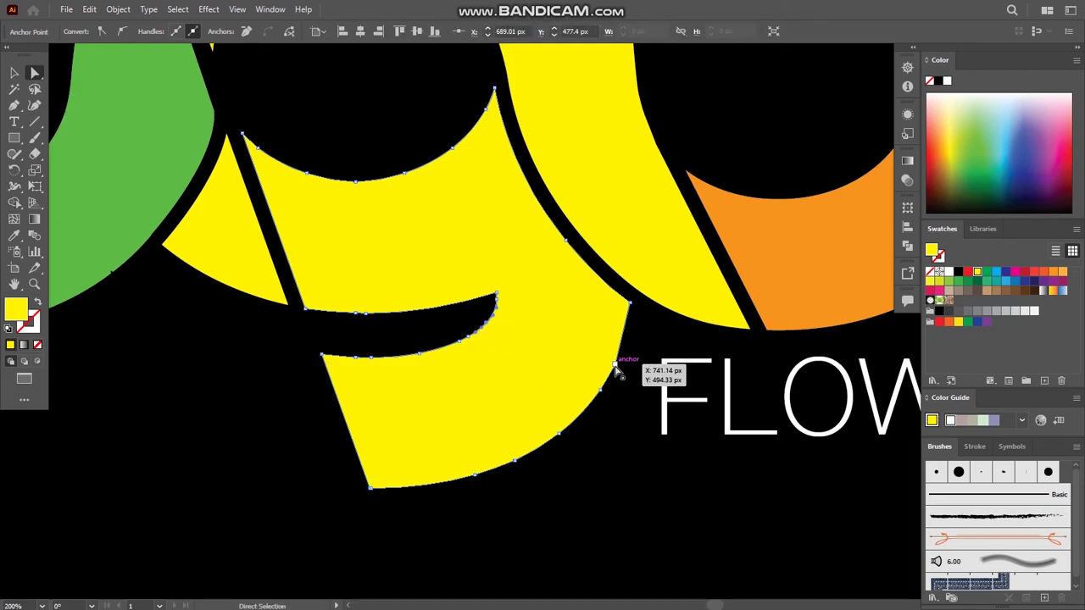
{"action": "left_click", "coordinate": [606, 400]}
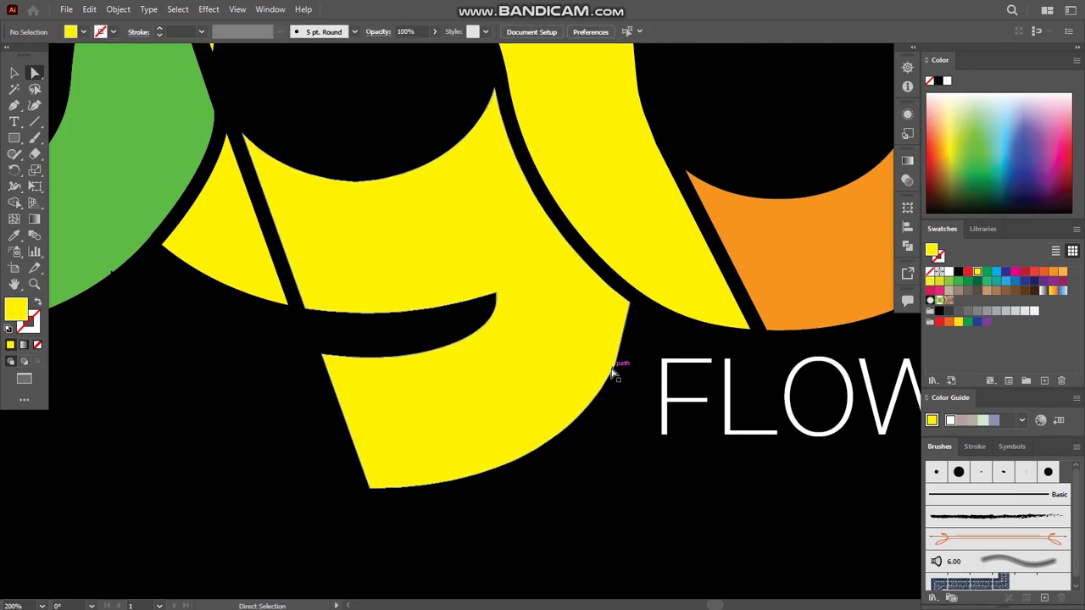
{"action": "left_click", "coordinate": [613, 367]}
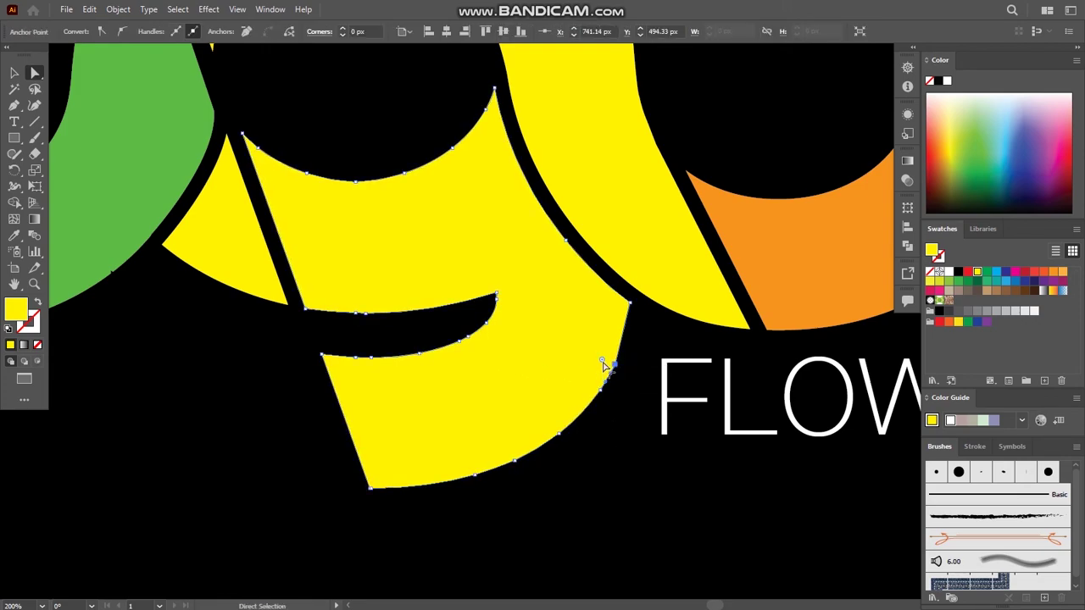
{"action": "left_click", "coordinate": [596, 426]}
{"action": "left_click_drag", "start_coordinate": [294, 333], "coordinate": [631, 509]}
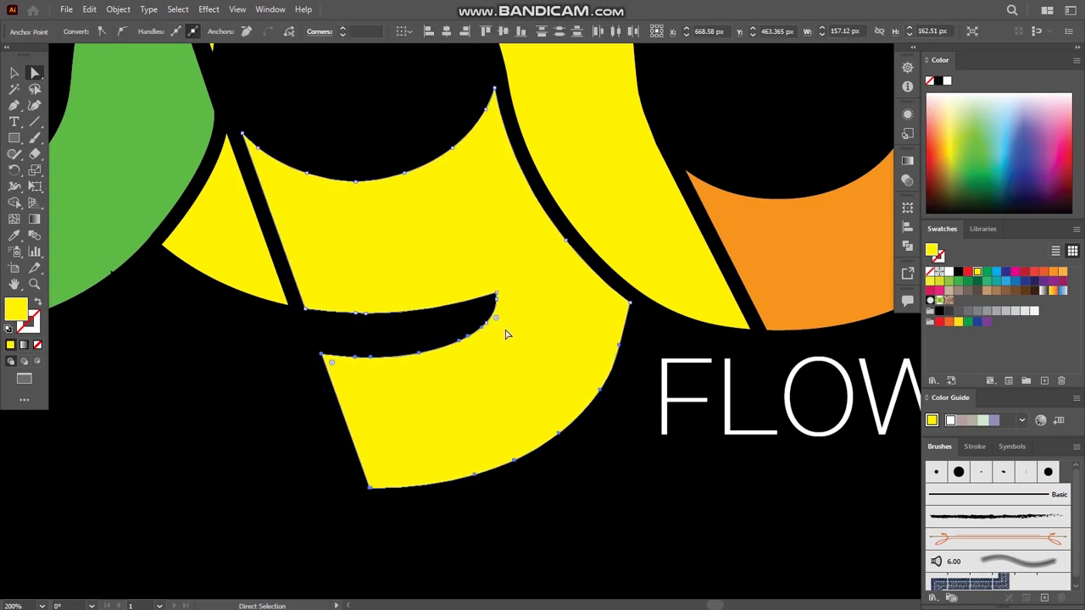
{"action": "scroll", "coordinate": [496, 327], "scroll_direction": "up", "scroll_amount": 2}
{"action": "scroll", "coordinate": [492, 325], "scroll_direction": "up", "scroll_amount": 1}
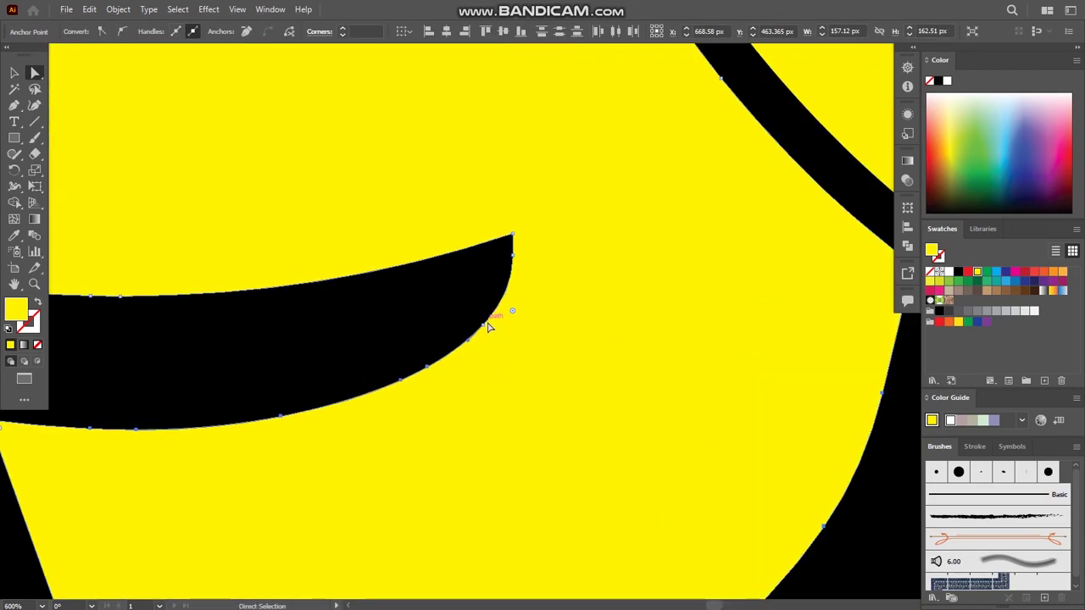
{"action": "left_click_drag", "start_coordinate": [488, 326], "coordinate": [508, 285]}
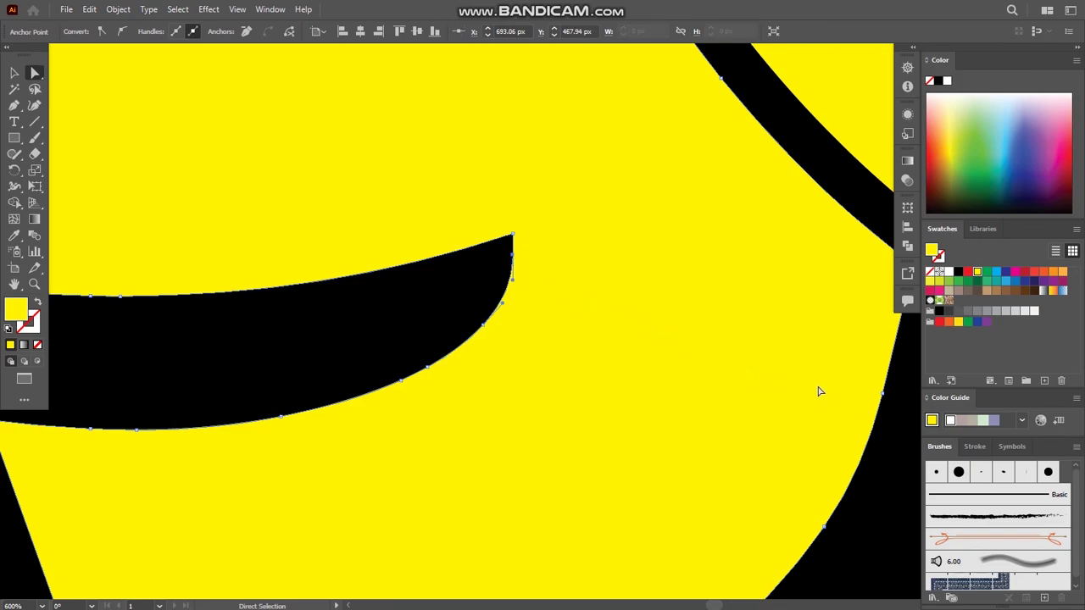
Bring the g's outer right edge into view and select an anchor on it
{"action": "left_click_drag", "start_coordinate": [819, 391], "coordinate": [626, 366]}
{"action": "left_click", "coordinate": [689, 367]}
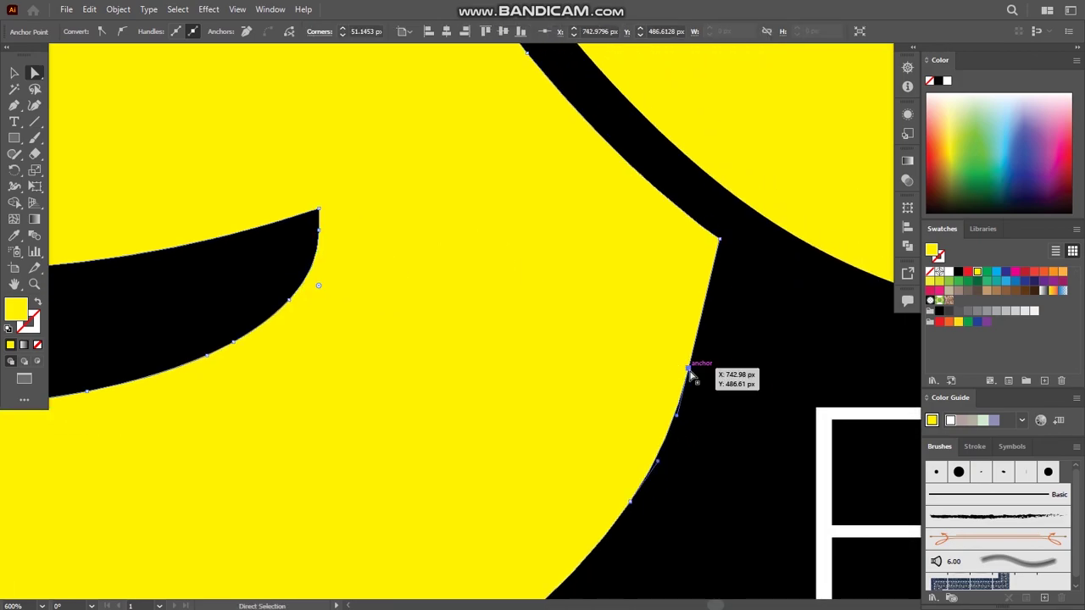
{"action": "scroll", "coordinate": [691, 374], "scroll_direction": "down", "scroll_amount": 2}
{"action": "scroll", "coordinate": [624, 405], "scroll_direction": "down", "scroll_amount": 2}
{"action": "scroll", "coordinate": [634, 462], "scroll_direction": "up", "scroll_amount": 3}
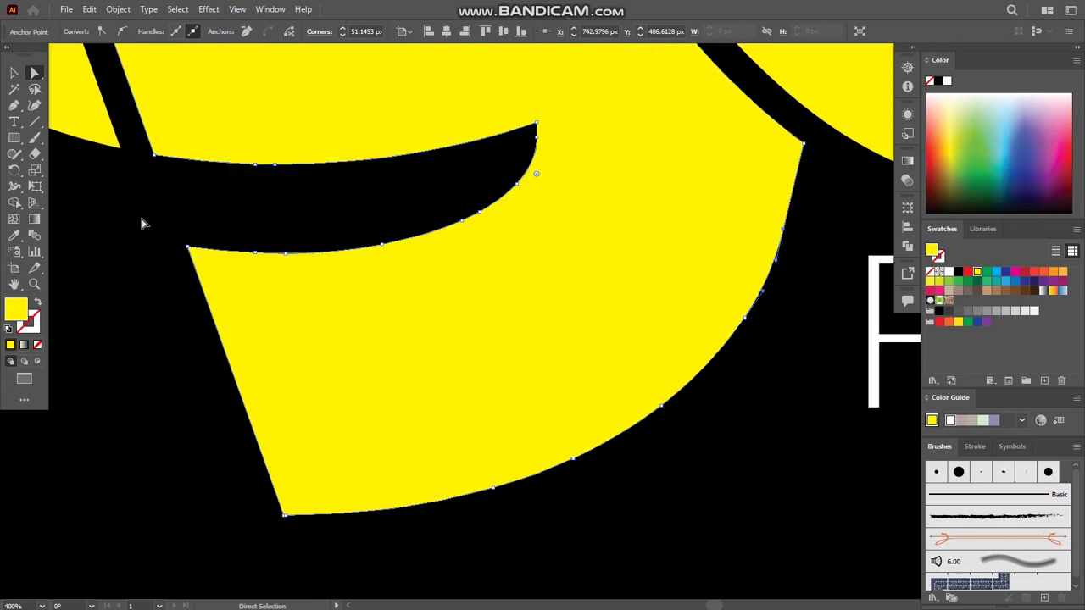
Select the g's tail anchors and drag them downward to lengthen the tail beside FLOW
{"action": "left_click_drag", "start_coordinate": [128, 175], "coordinate": [577, 401]}
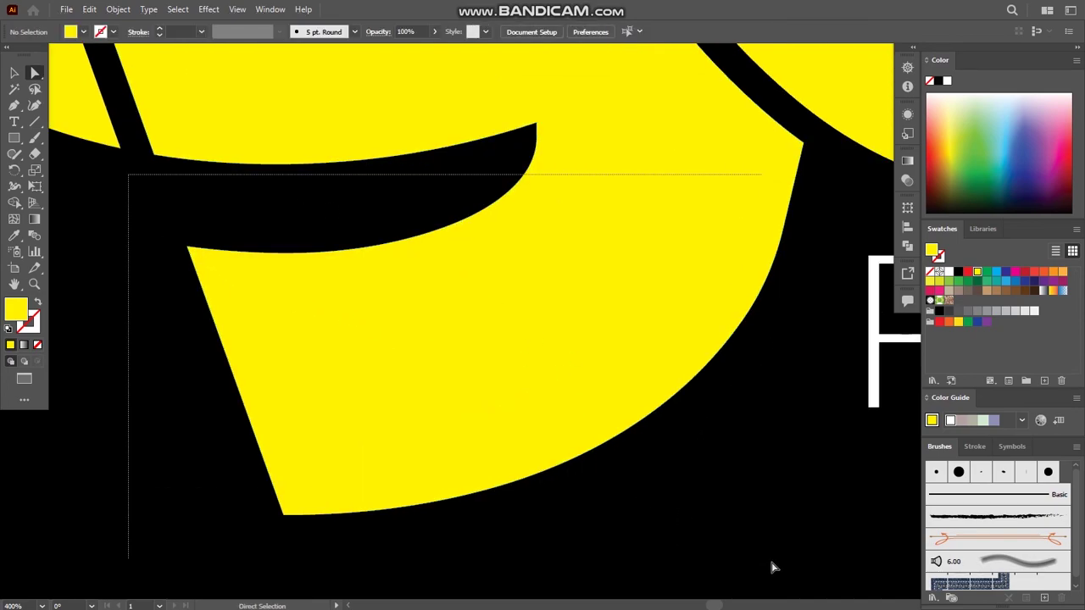
{"action": "left_click_drag", "start_coordinate": [577, 401], "coordinate": [814, 583]}
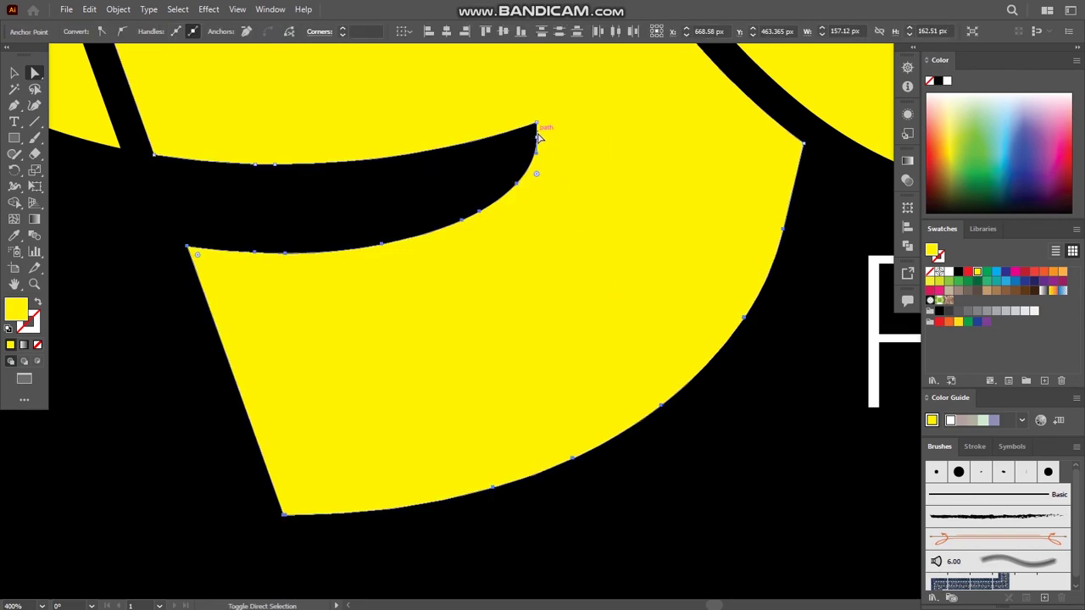
{"action": "scroll", "coordinate": [561, 191], "scroll_direction": "down", "scroll_amount": 3}
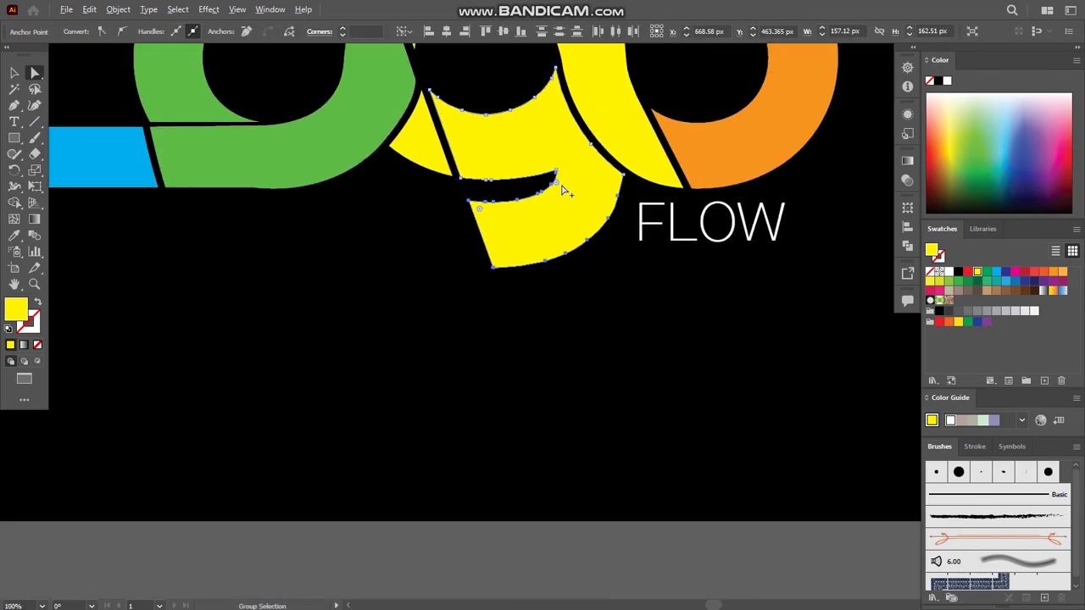
{"action": "scroll", "coordinate": [557, 182], "scroll_direction": "down", "scroll_amount": 2}
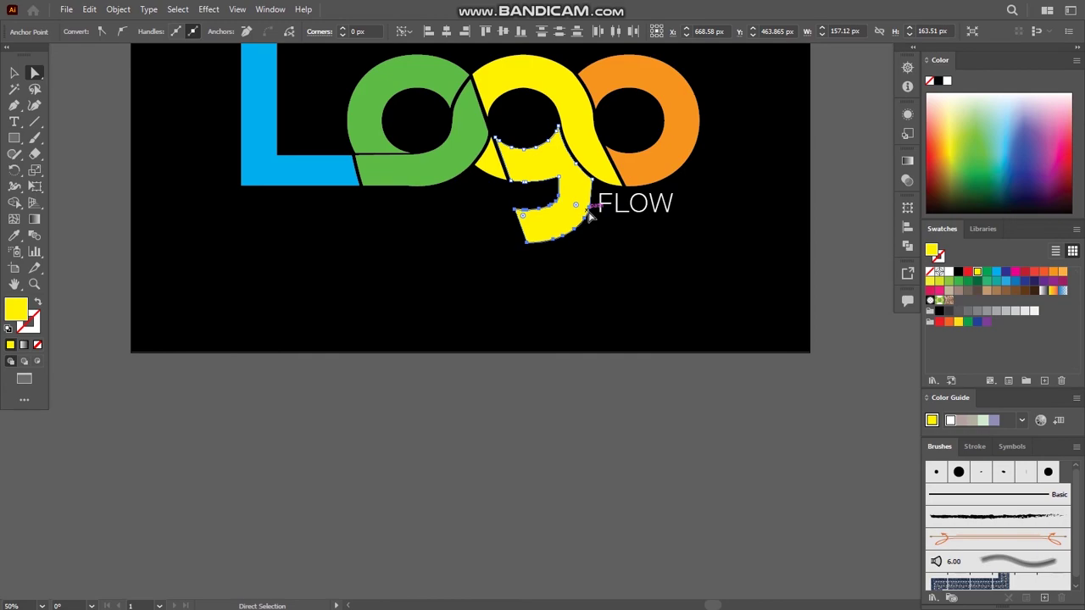
{"action": "left_click_drag", "start_coordinate": [591, 217], "coordinate": [603, 231]}
{"action": "left_click", "coordinate": [637, 260]}
{"action": "scroll", "coordinate": [637, 259], "scroll_direction": "up", "scroll_amount": 1}
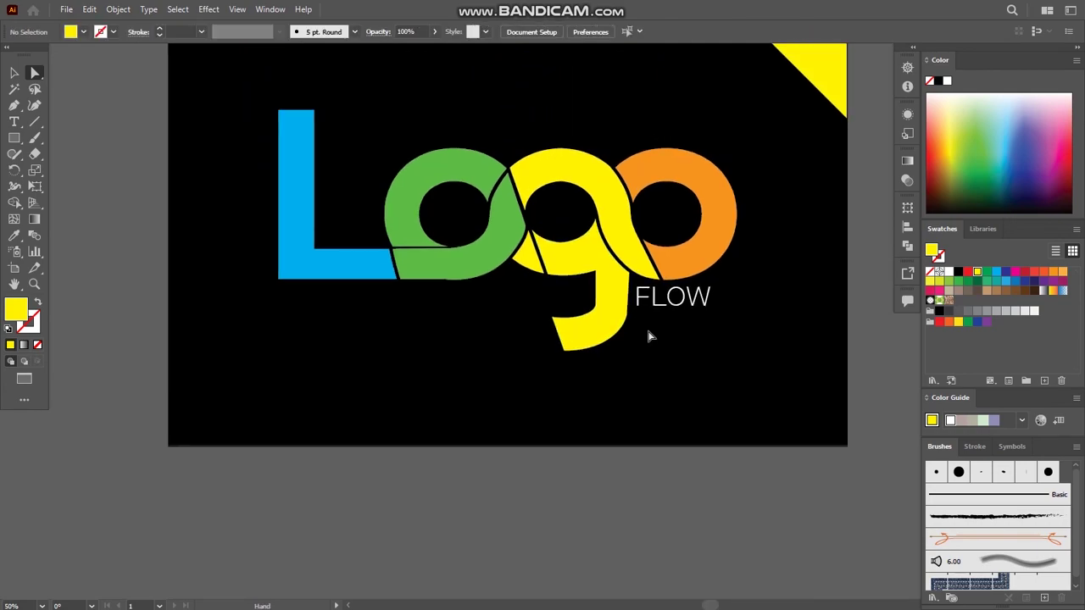
{"action": "scroll", "coordinate": [605, 310], "scroll_direction": "up", "scroll_amount": 2}
{"action": "scroll", "coordinate": [559, 415], "scroll_direction": "down", "scroll_amount": 1}
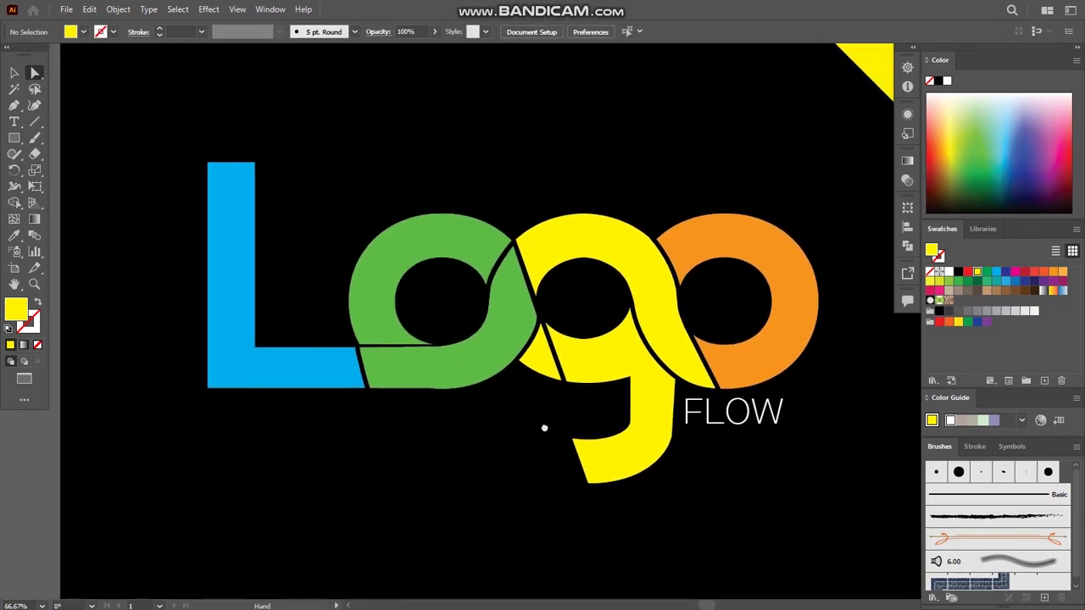
{"action": "scroll", "coordinate": [536, 426], "scroll_direction": "down", "scroll_amount": 1}
{"action": "scroll", "coordinate": [525, 431], "scroll_direction": "up", "scroll_amount": 1}
{"action": "left_click_drag", "start_coordinate": [506, 433], "coordinate": [455, 411]}
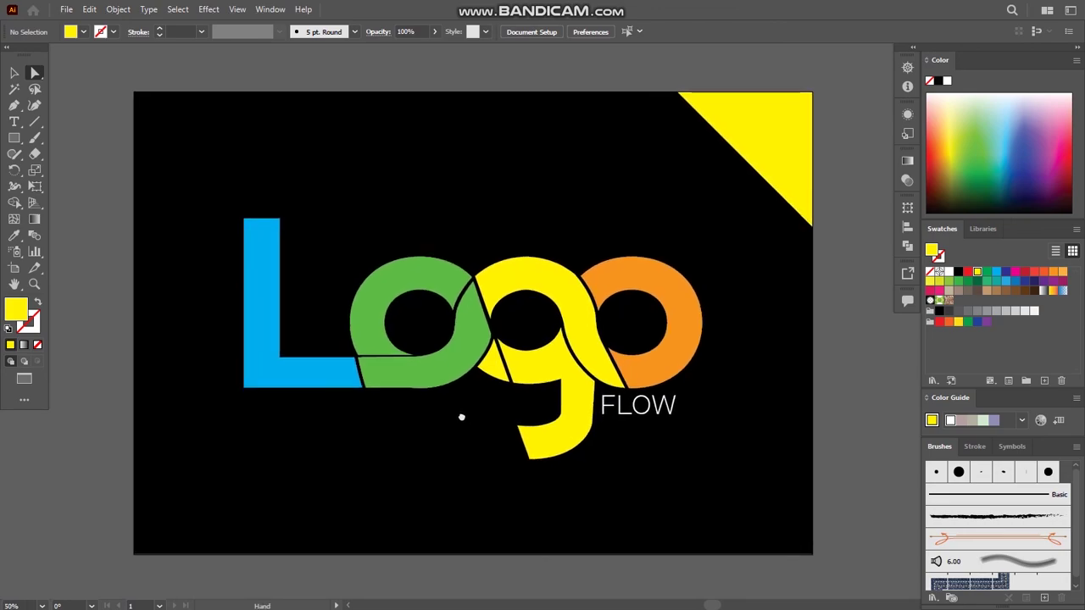
{"action": "left_click", "coordinate": [16, 74]}
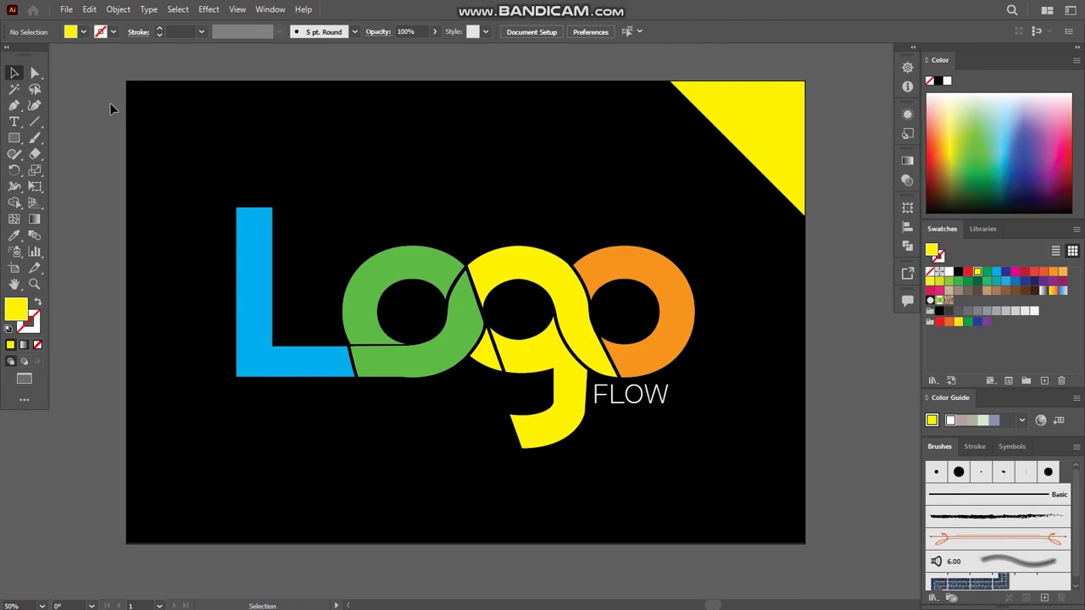